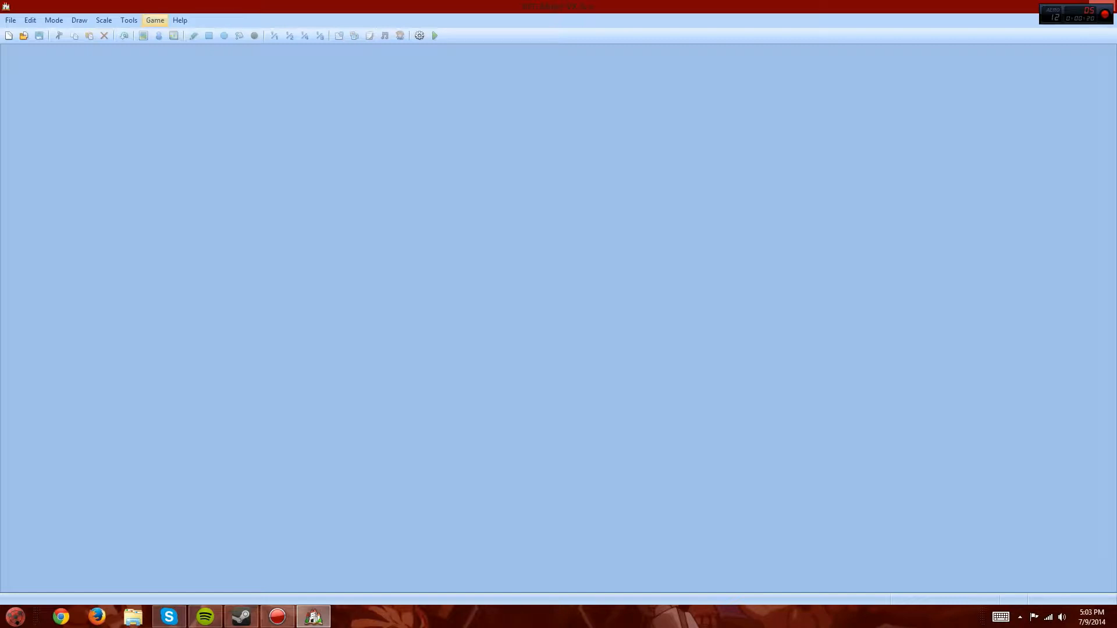
Step: Load the Youtube Tutorial Series project from the project manager
click(10, 20)
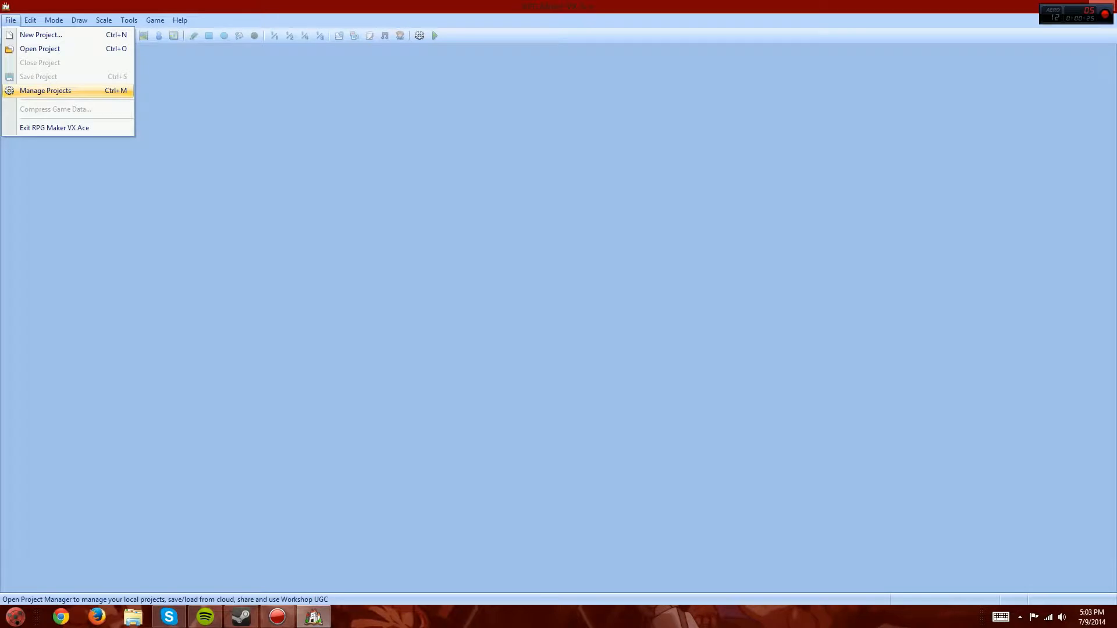
key(Return)
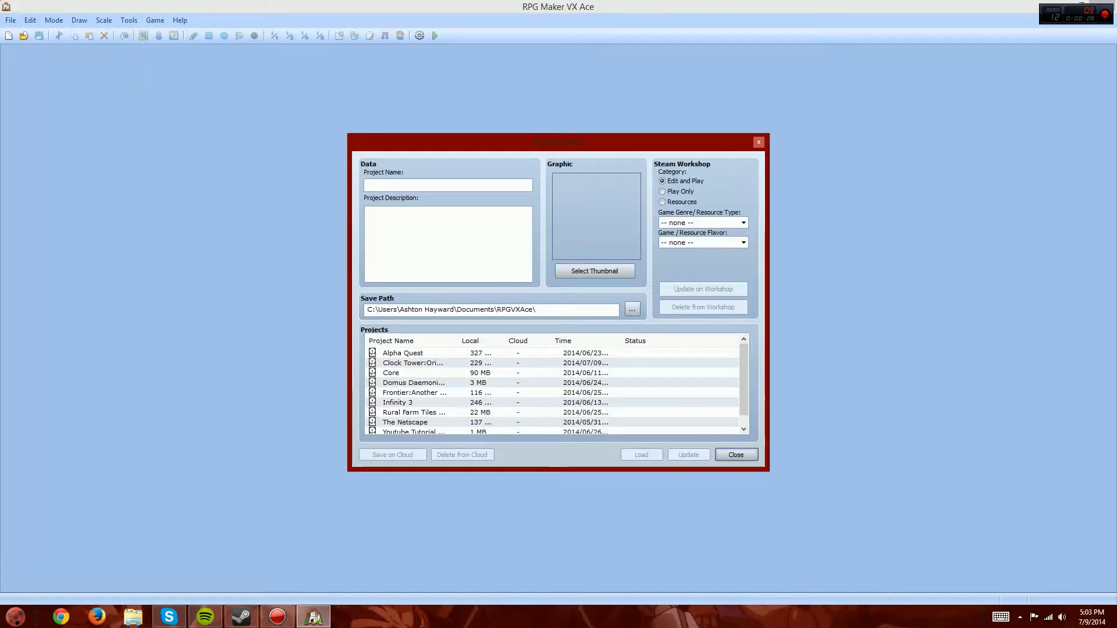
scroll(551, 389, down, 1)
click(413, 422)
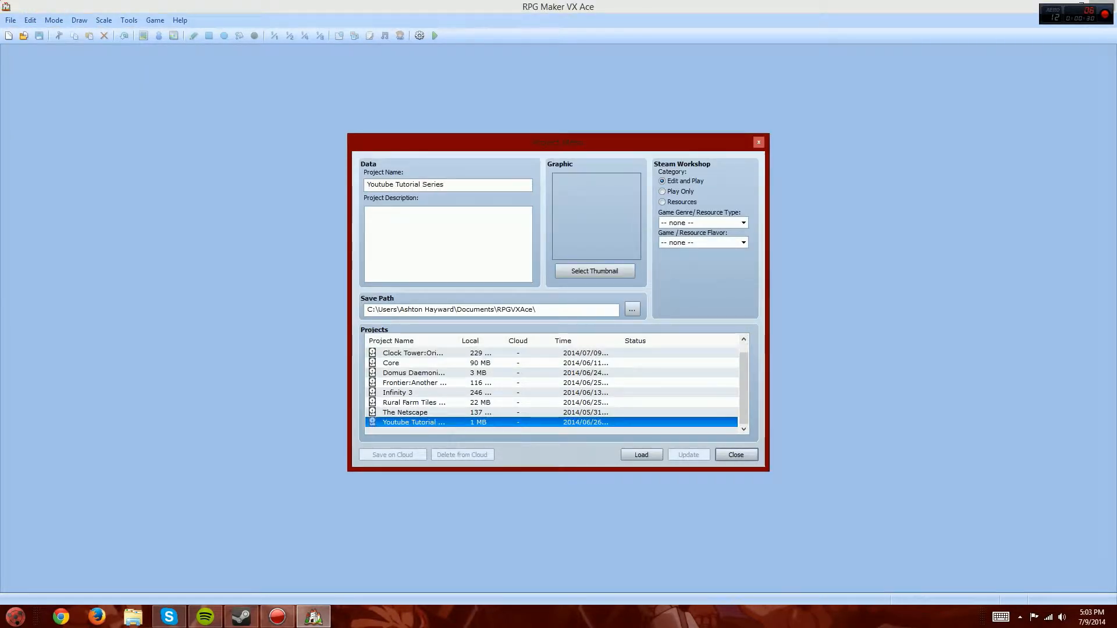
key(Return)
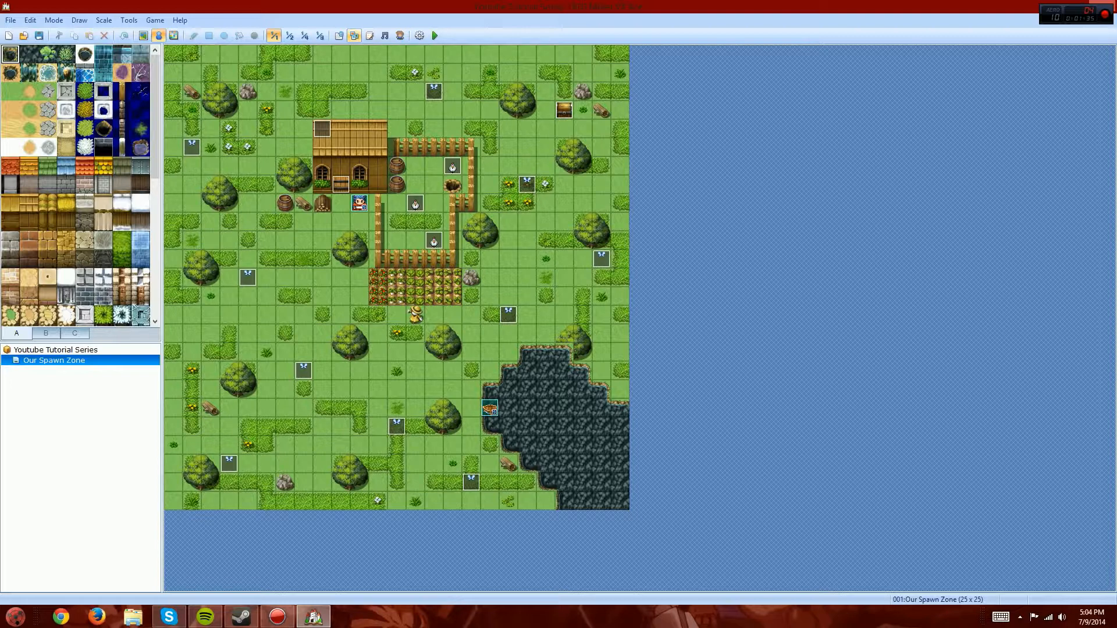
Step: Open the Resource Manager, preview the Attack3 animation and view the files in Audio/BGM
click(355, 35)
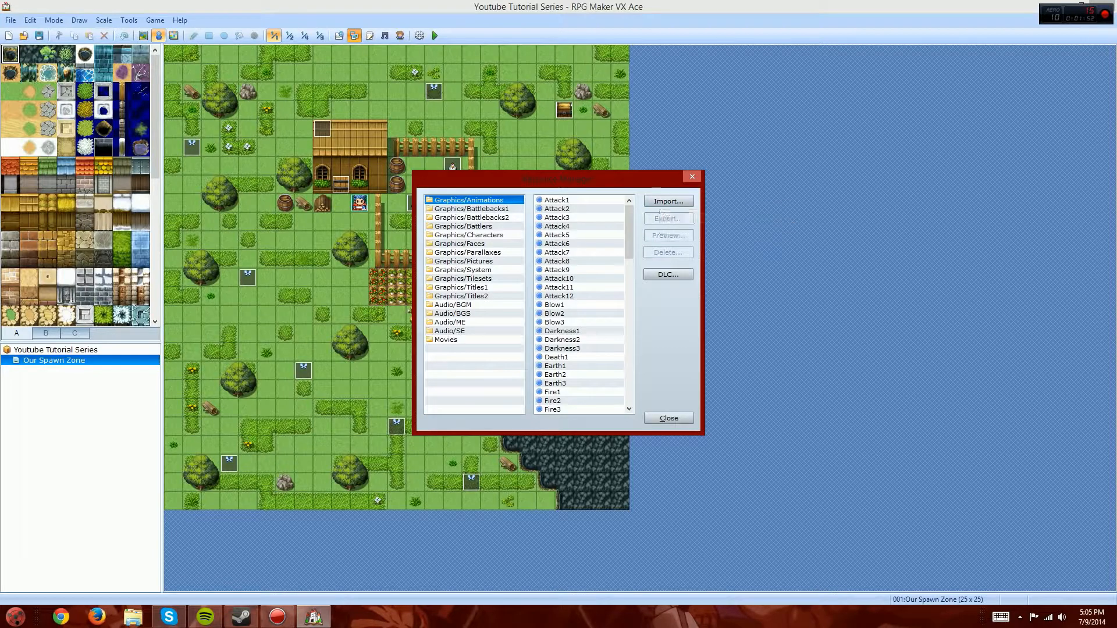
click(557, 217)
click(668, 235)
click(837, 168)
click(453, 304)
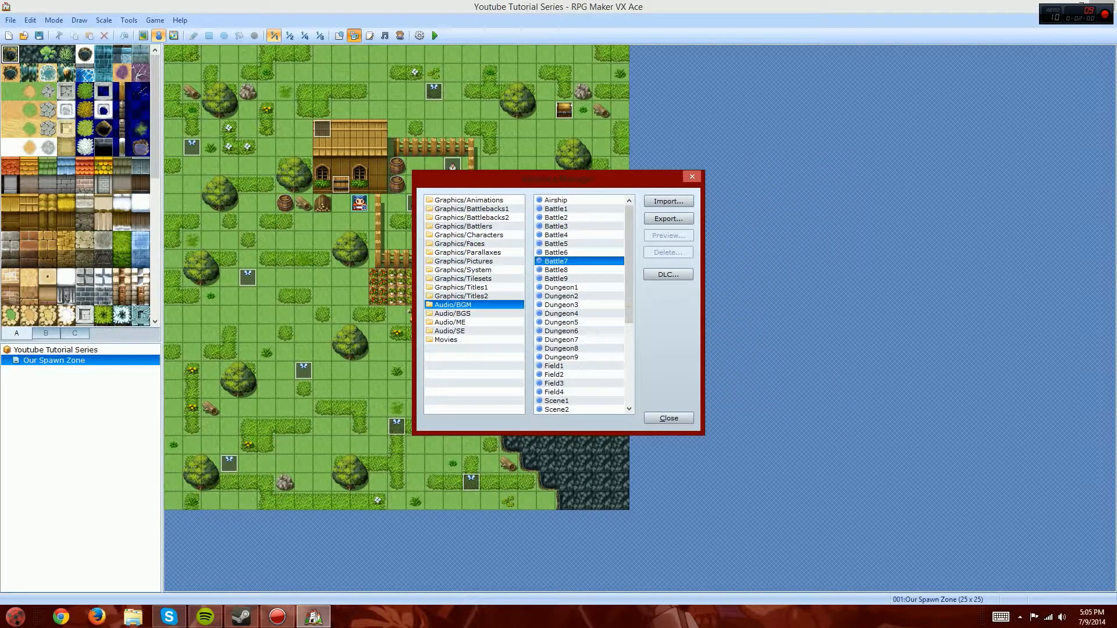
Step: Browse the attack files in Graphics/Animations and look into the DLC folder without importing anything
click(469, 200)
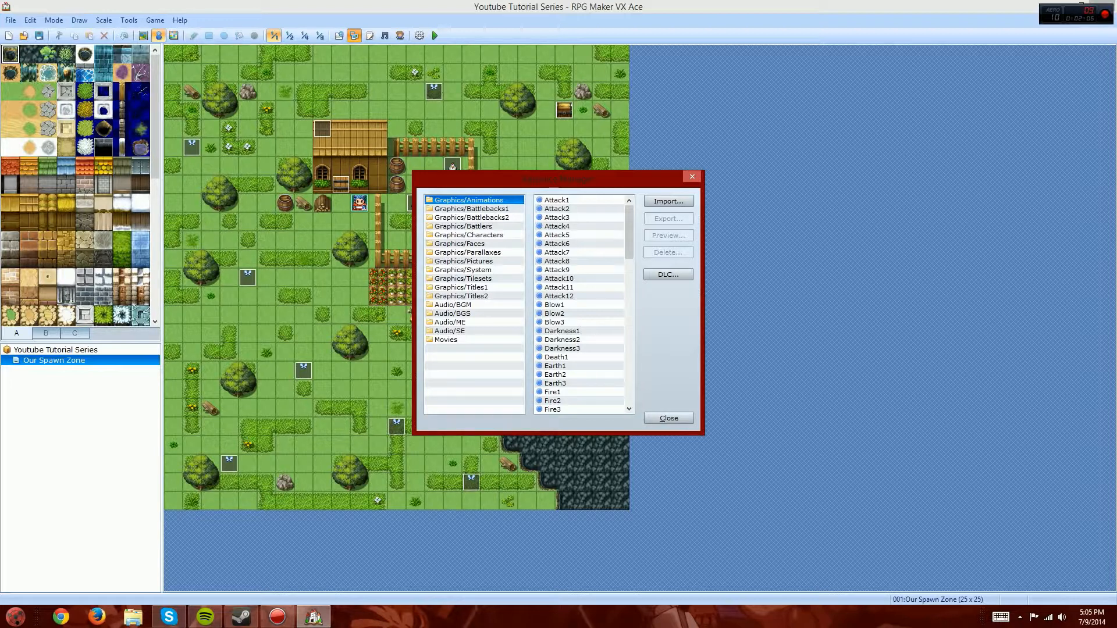
click(579, 235)
click(568, 243)
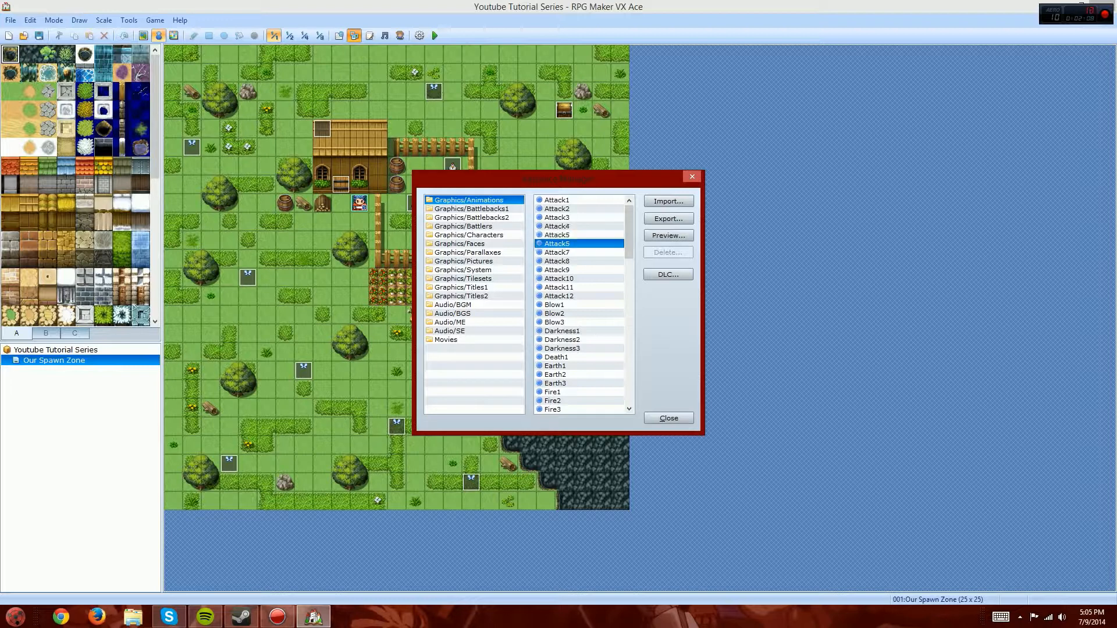
click(568, 259)
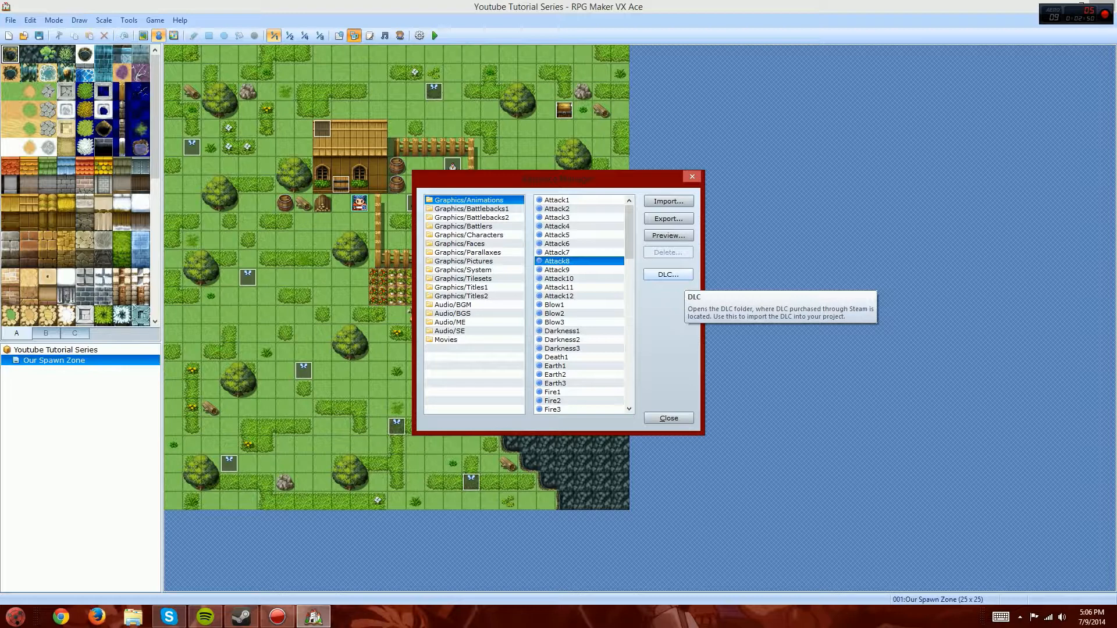
click(668, 274)
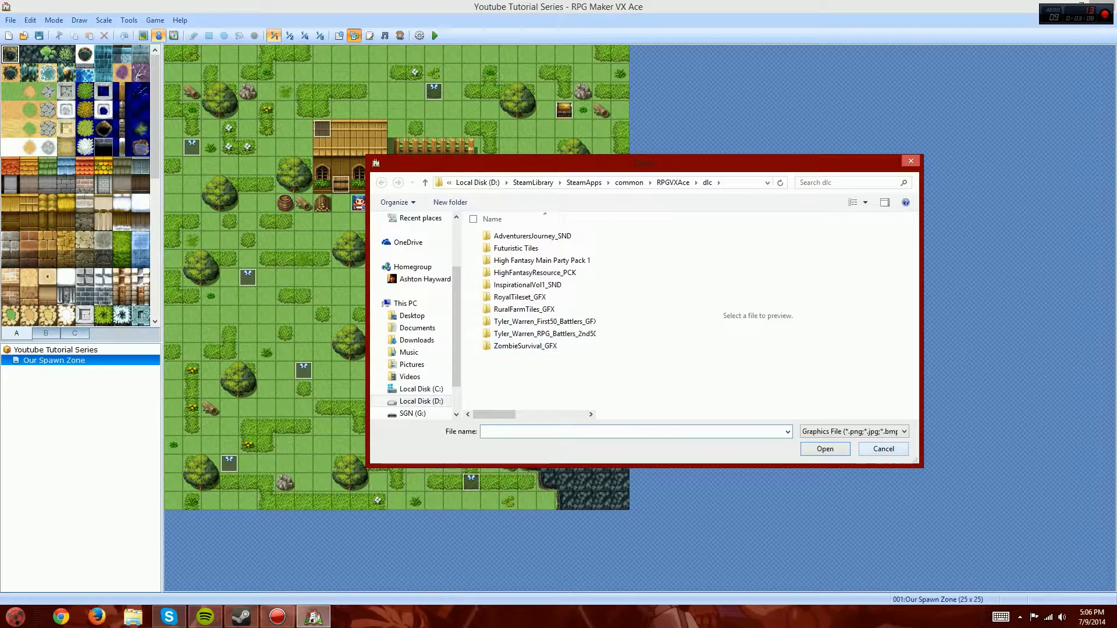
click(883, 449)
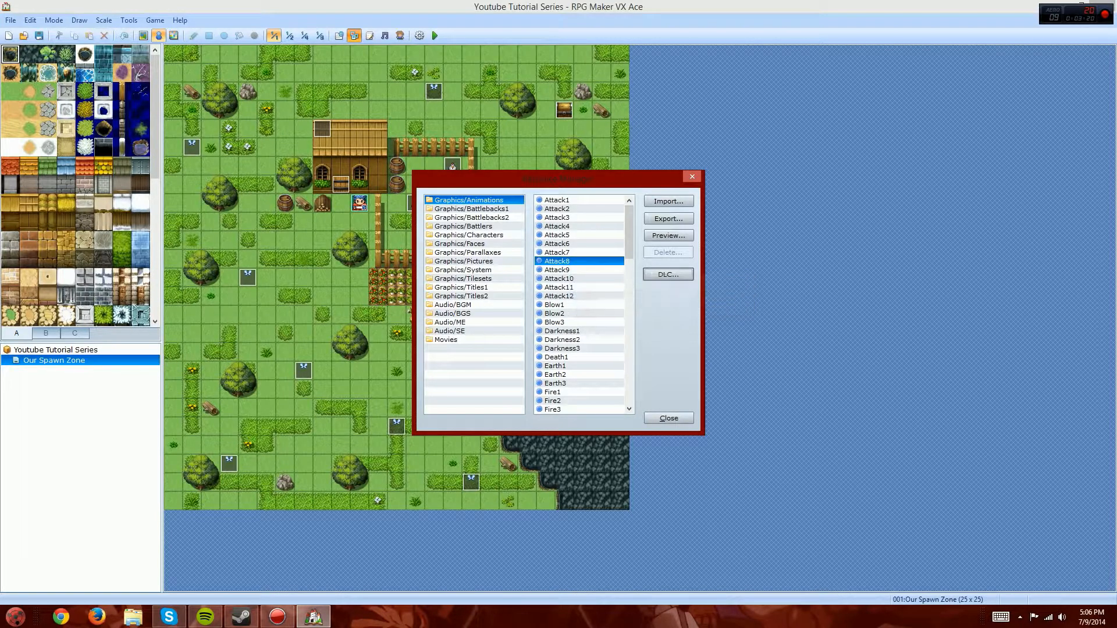
Step: Preview the Char1 sprite sheet in Graphics/Characters and close the preview
click(487, 236)
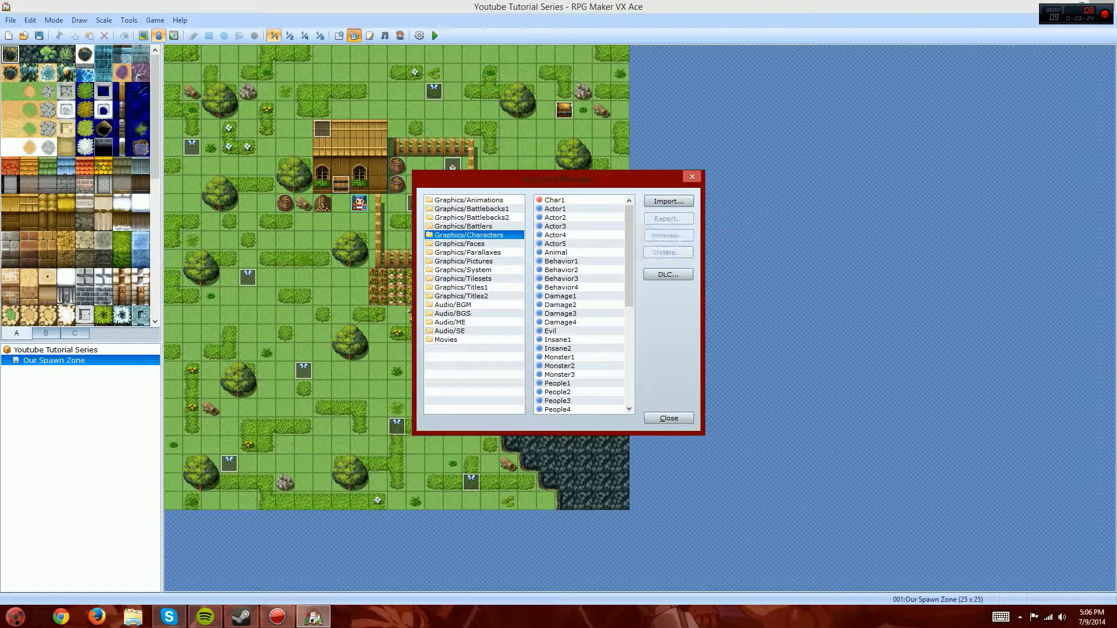
click(576, 200)
click(669, 235)
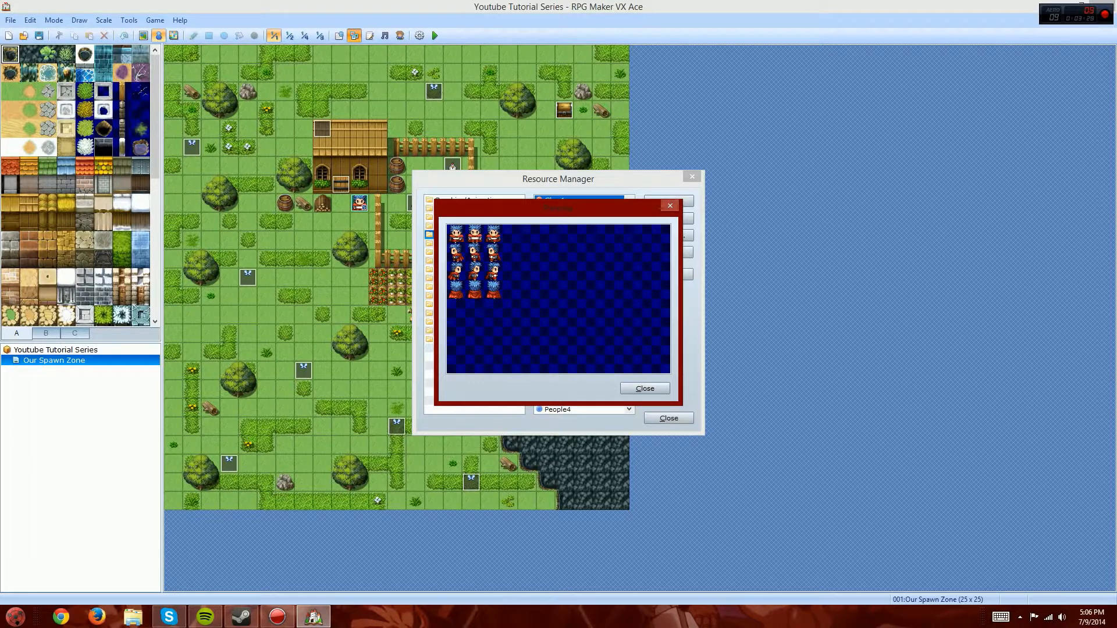
click(670, 206)
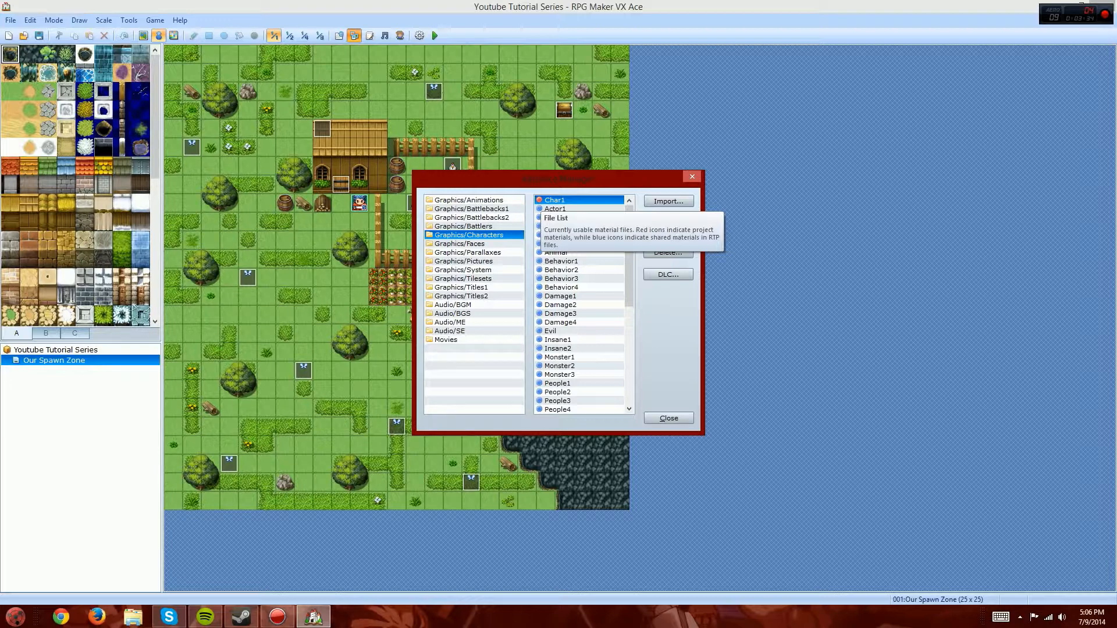
Step: Browse the DLC content to the Characters folder inside RuralFarmTiles_GFX
click(668, 274)
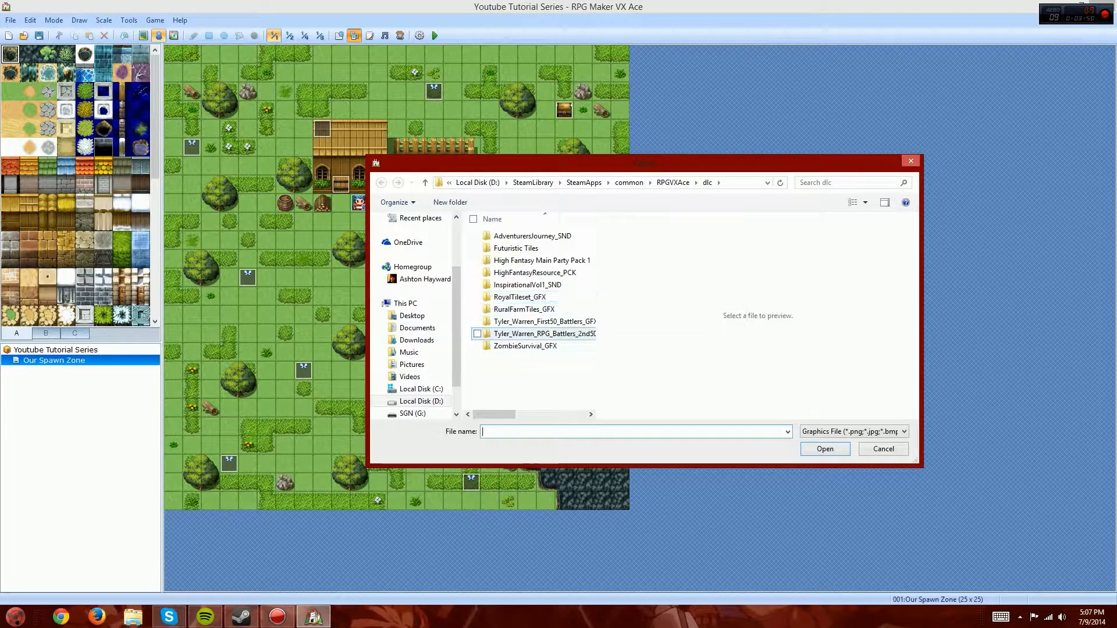
double_click(524, 309)
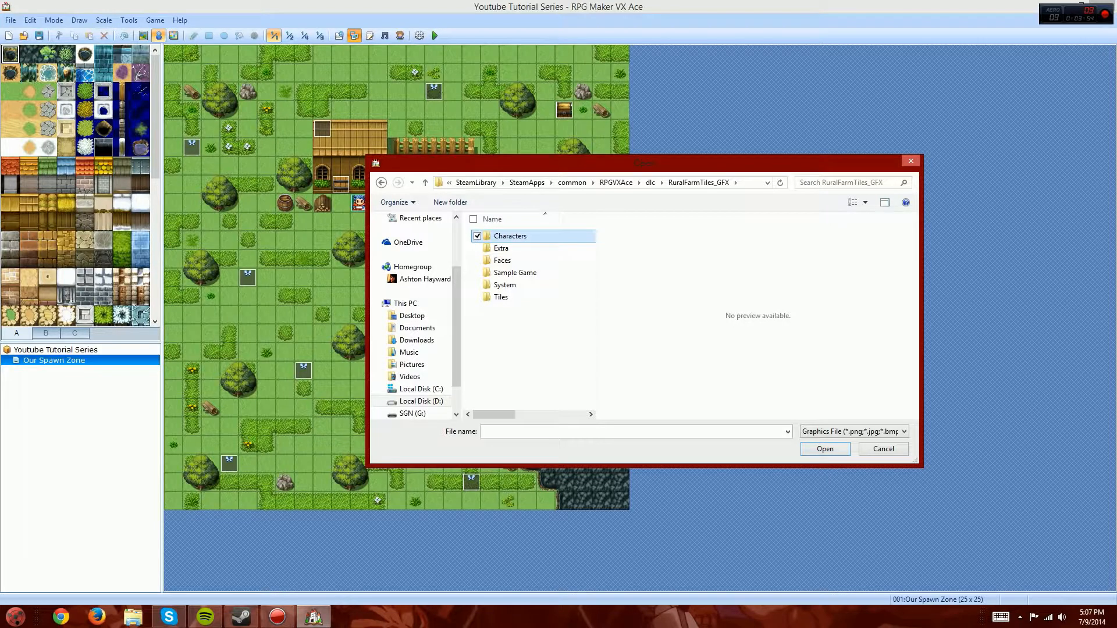
double_click(510, 236)
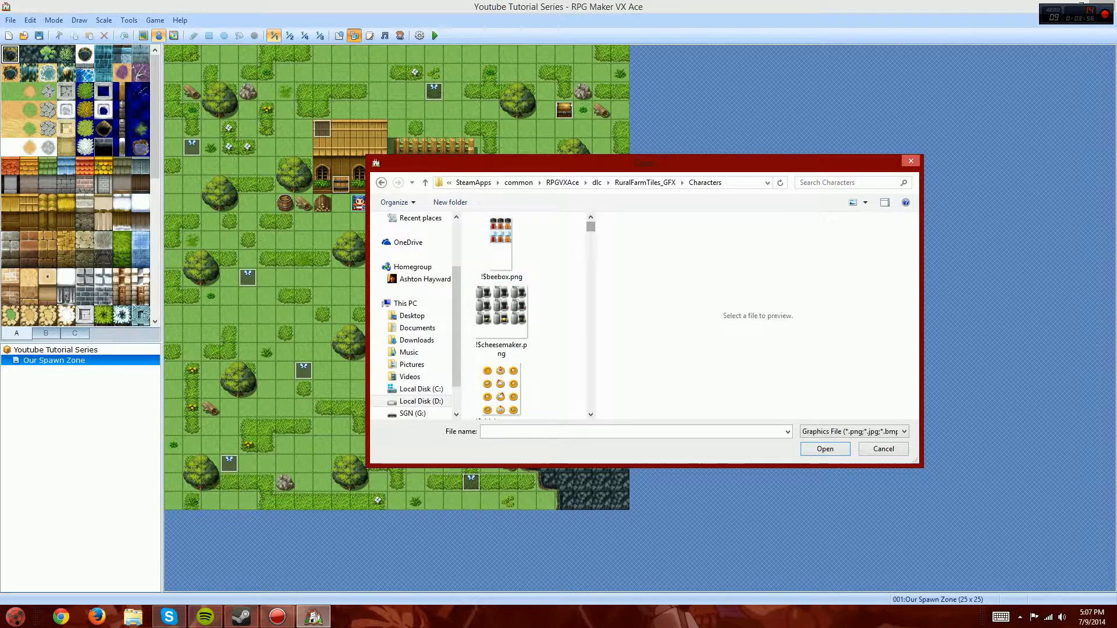
Step: Look into the Windows folder within Extra, and return to the RuralFarmTiles_GFX folder
click(645, 182)
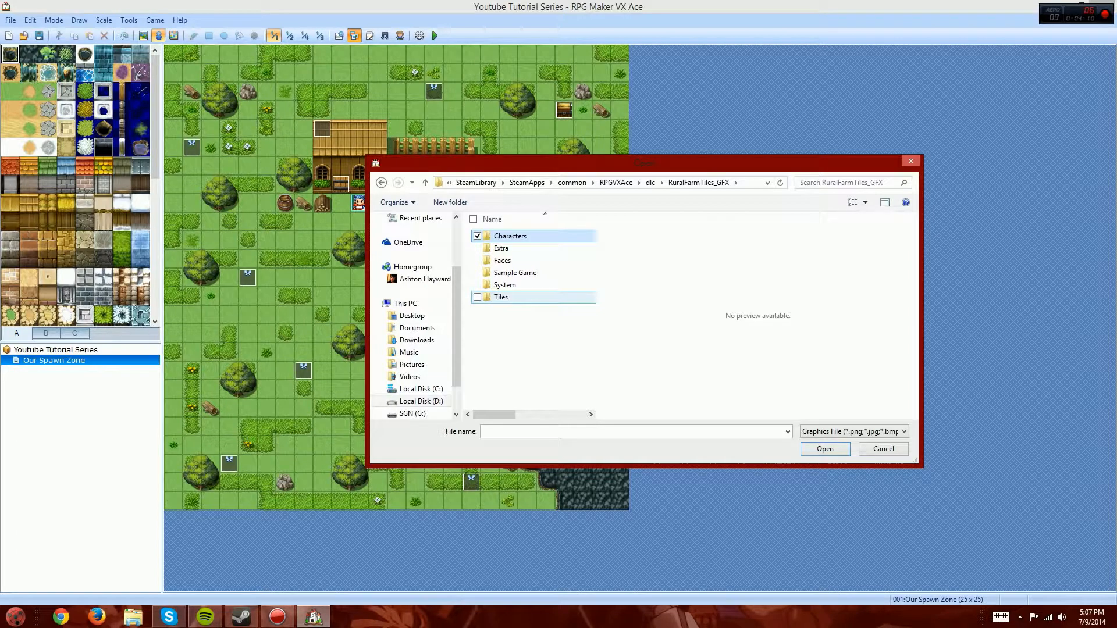
double_click(501, 248)
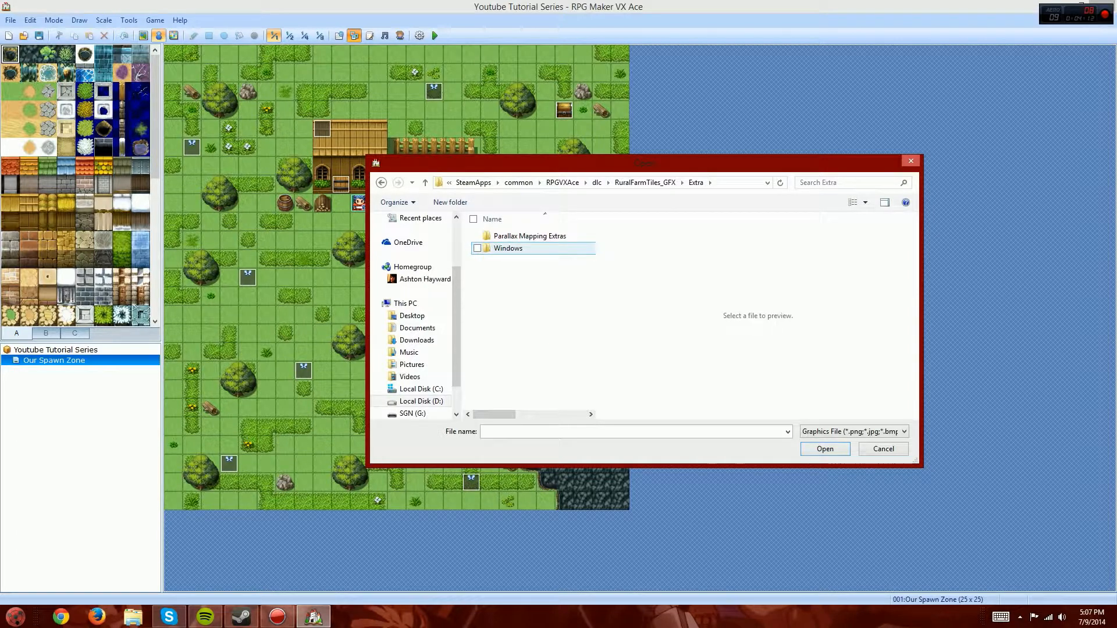
click(508, 248)
double_click(508, 248)
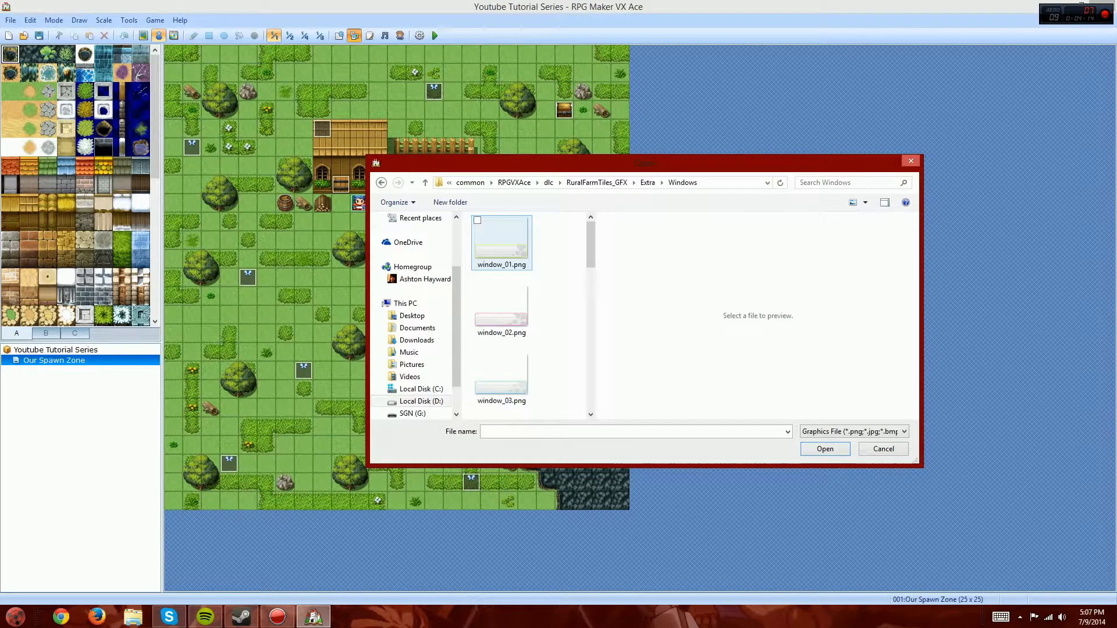
click(382, 183)
click(381, 183)
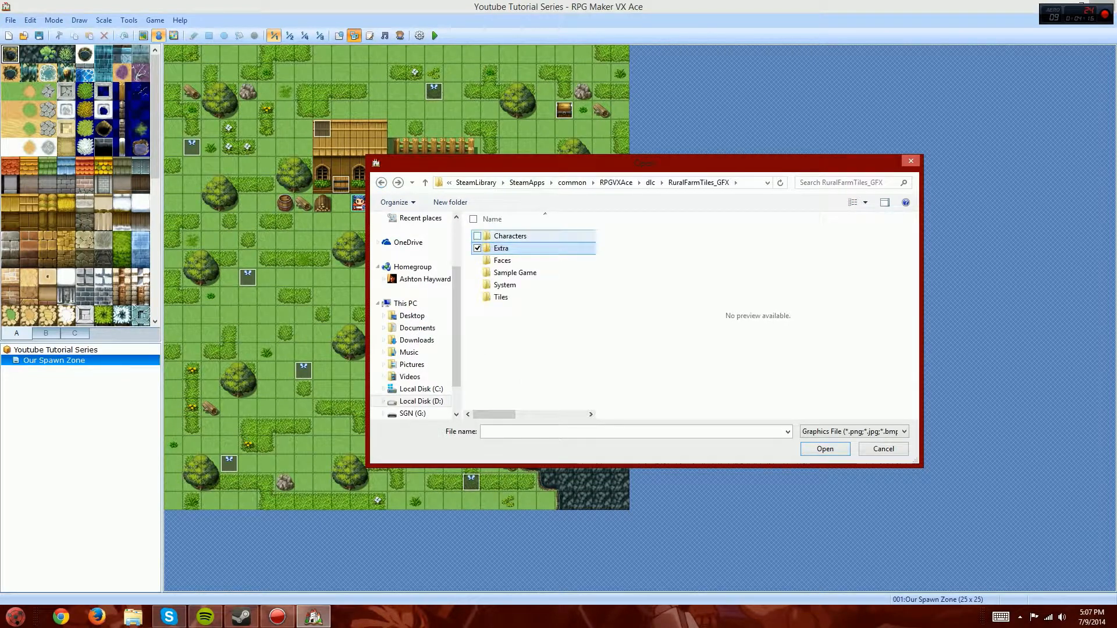
Step: Import all images from the RuralFarmTiles_GFX Characters folder into Graphics/Characters, accepting the unchanged transparency settings
double_click(502, 235)
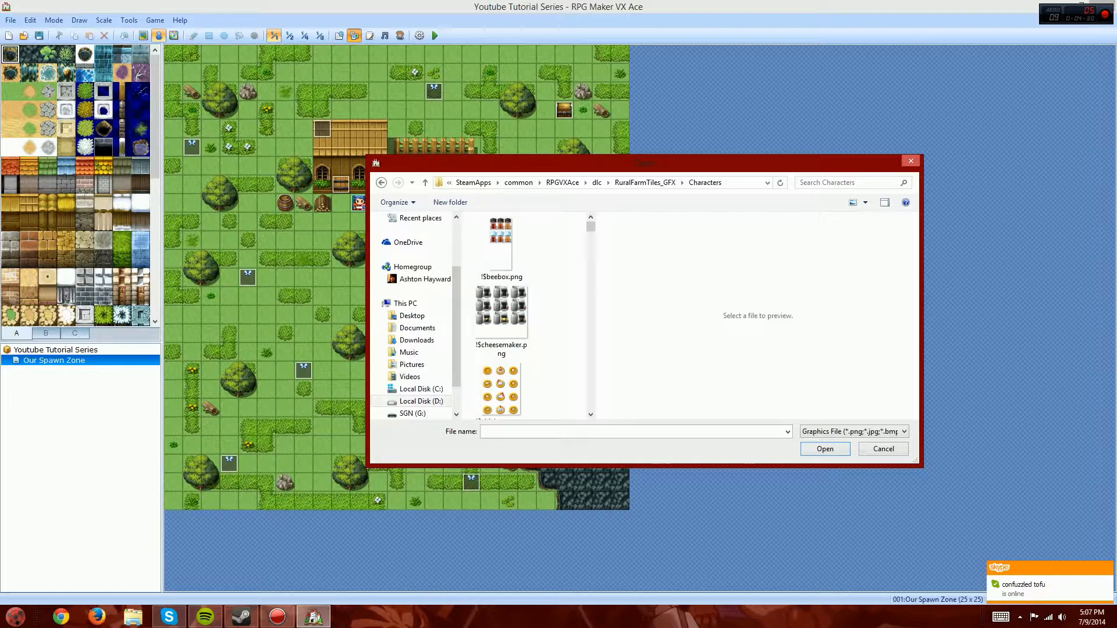
drag(552, 247, 510, 420)
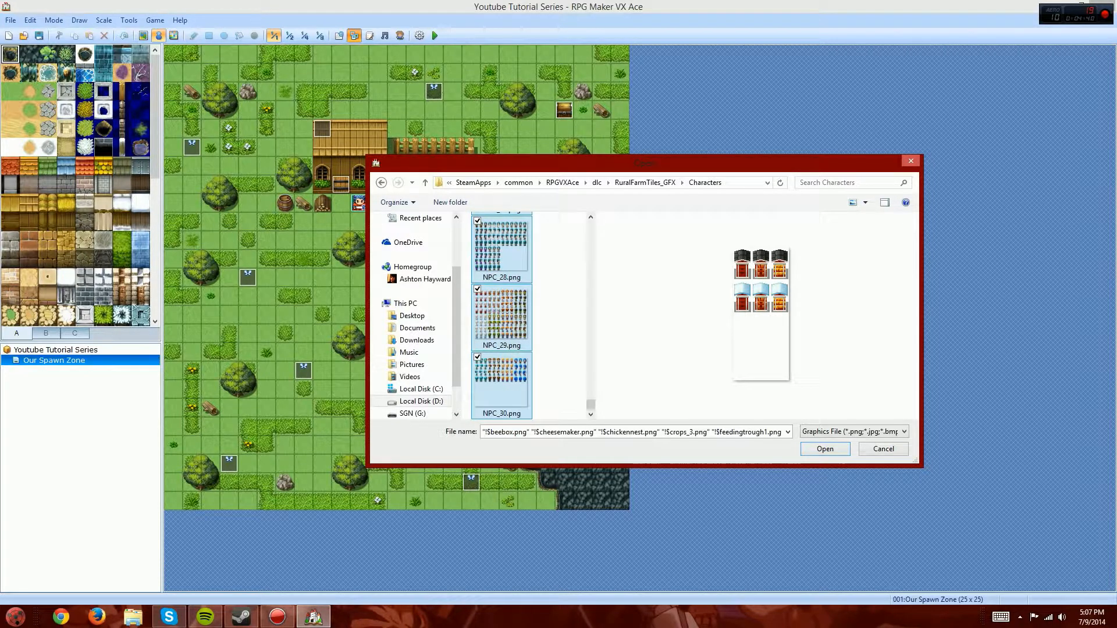
click(825, 449)
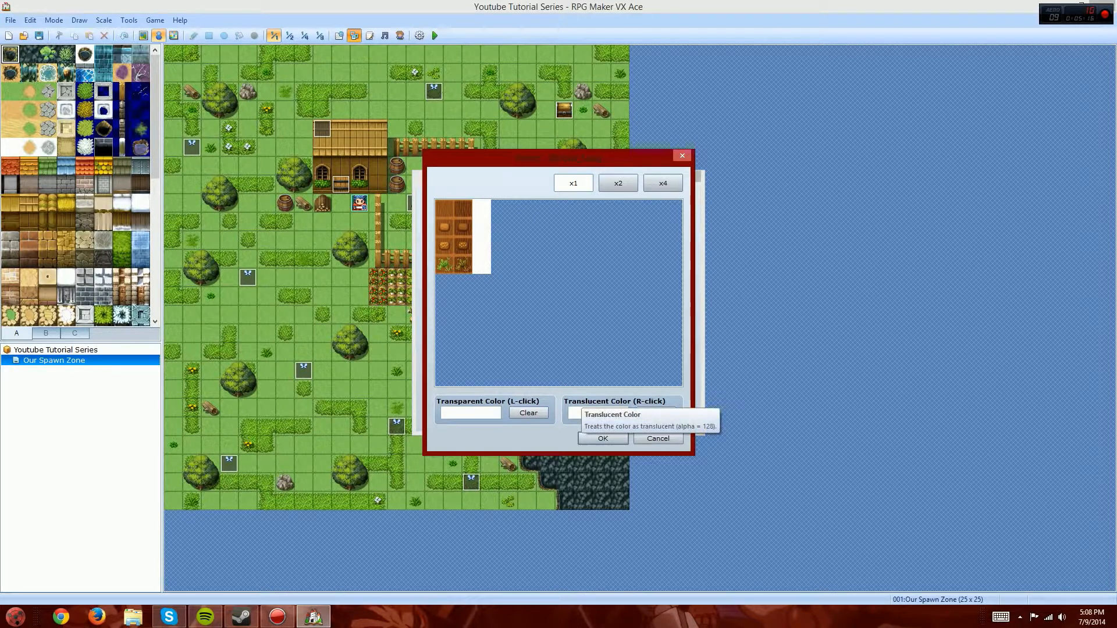
click(603, 439)
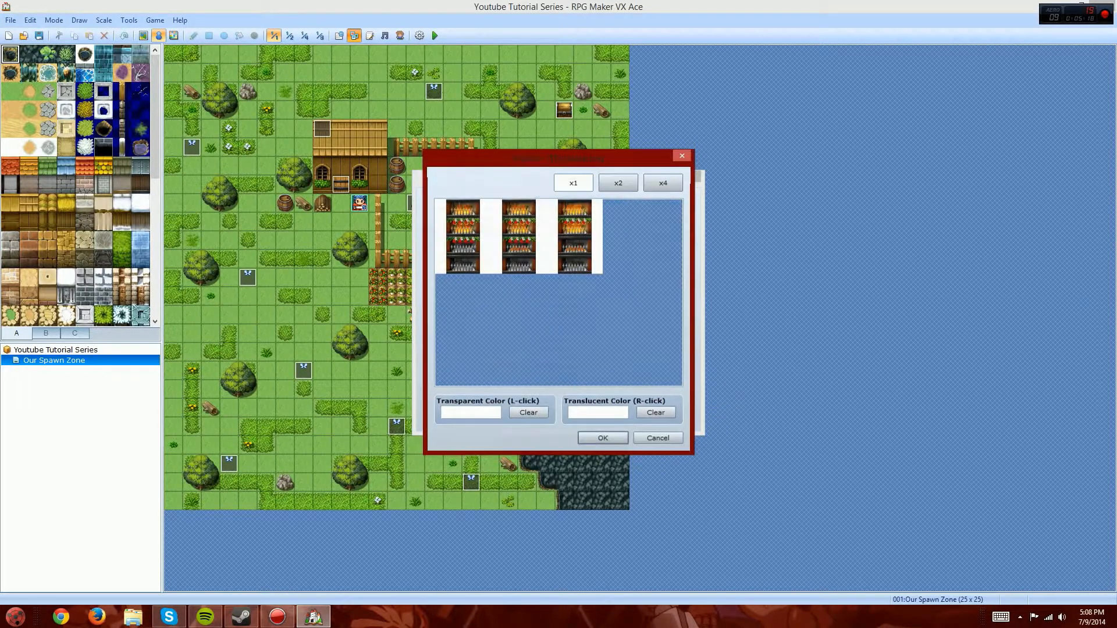
click(602, 438)
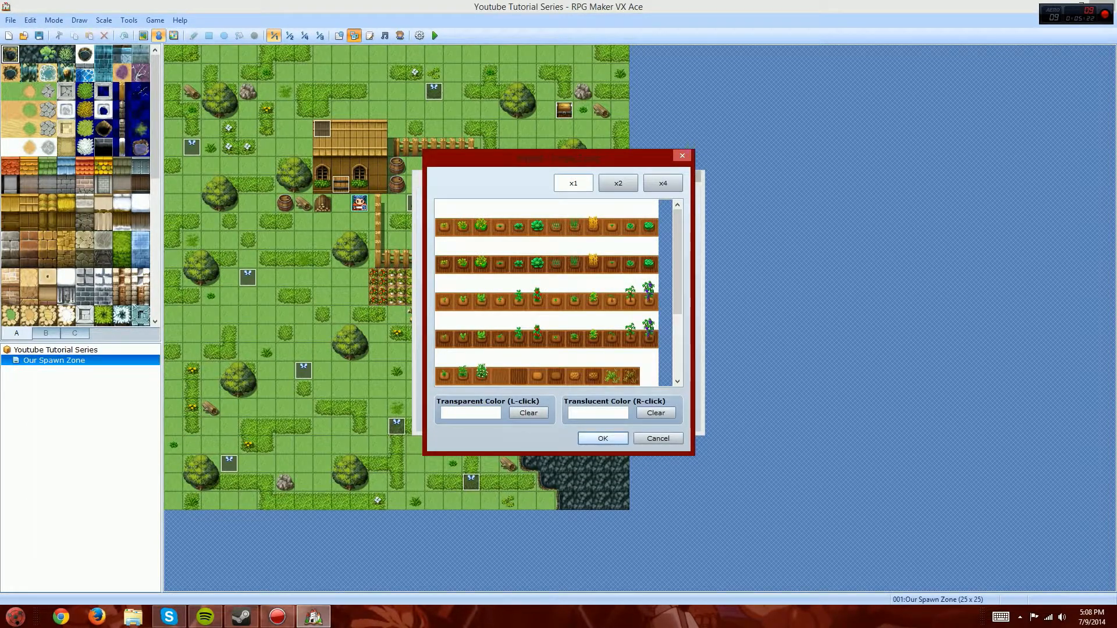
click(603, 439)
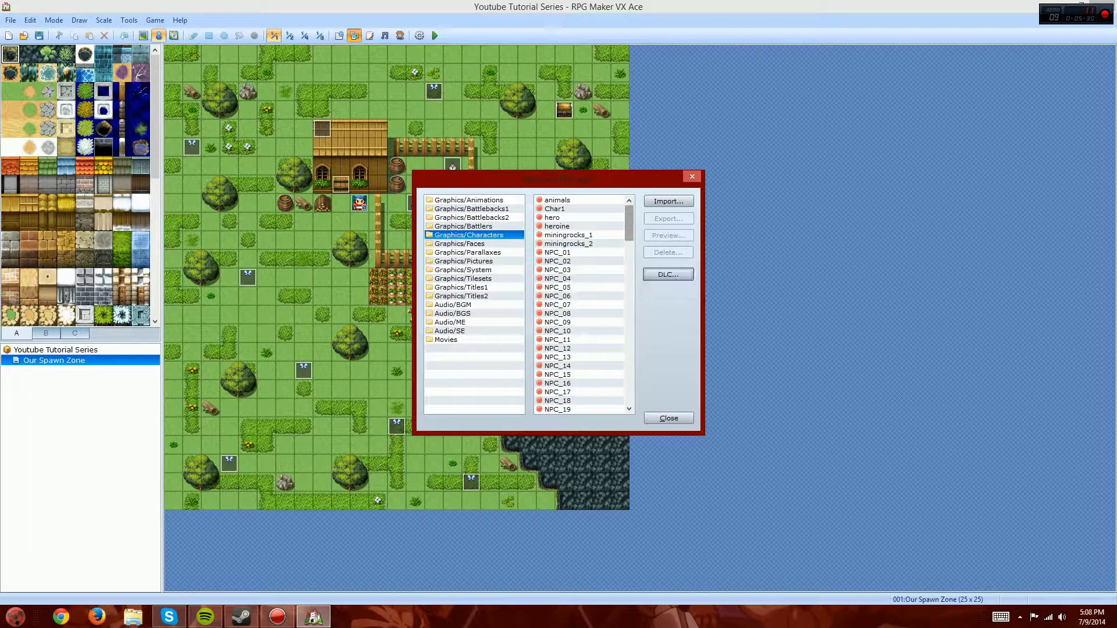
Step: Preview the imported !$beebox sprite sheet and look through the list of imported character files
scroll(582, 305, down, 9)
click(579, 279)
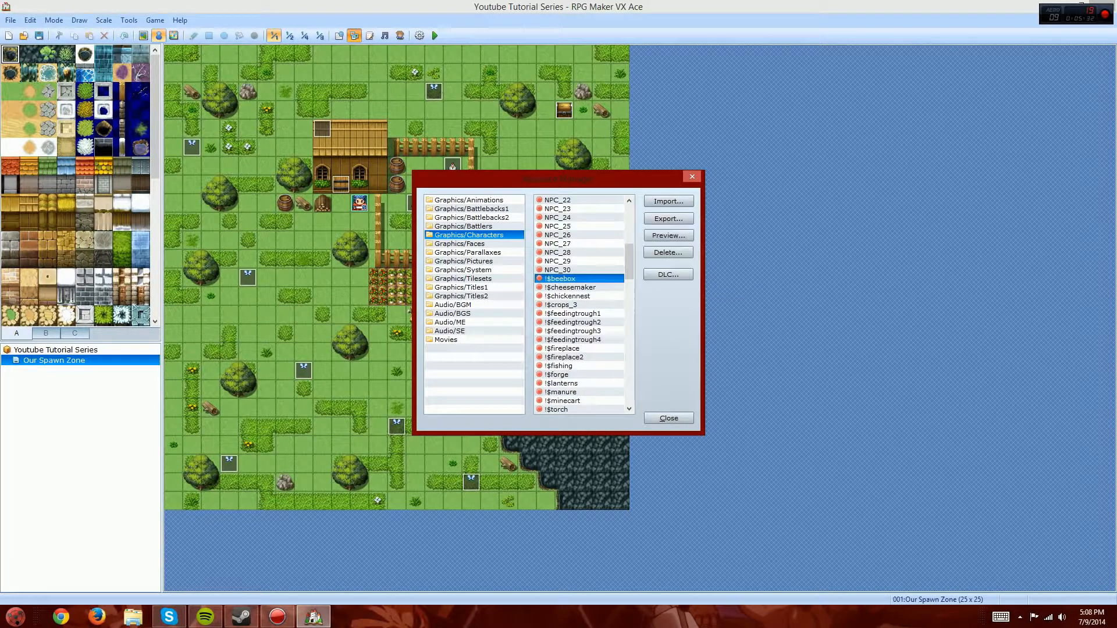
click(668, 235)
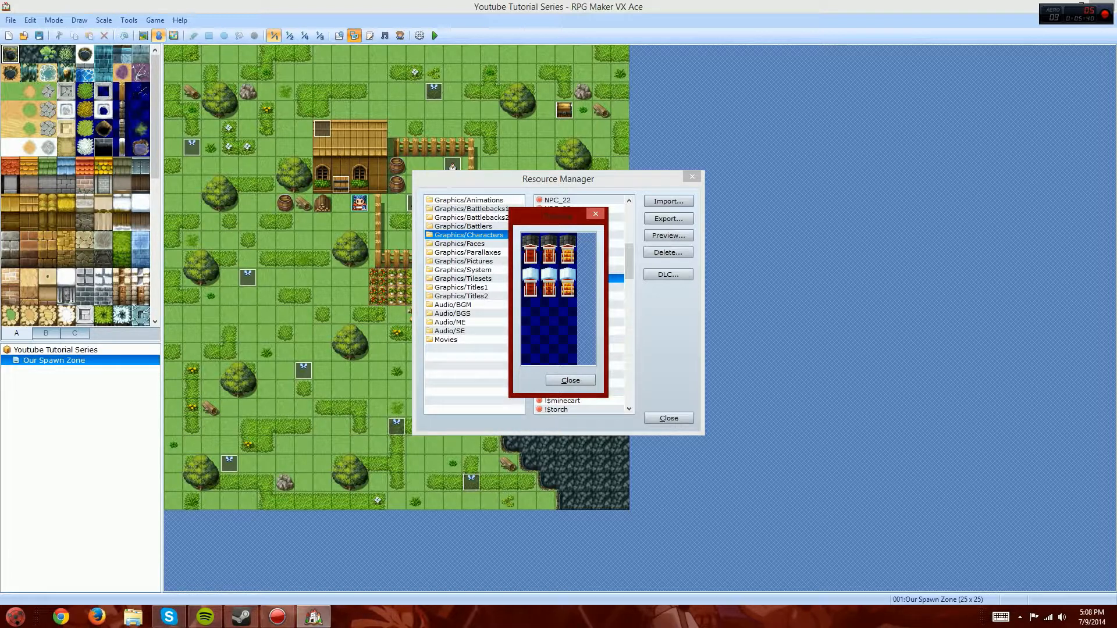
click(571, 380)
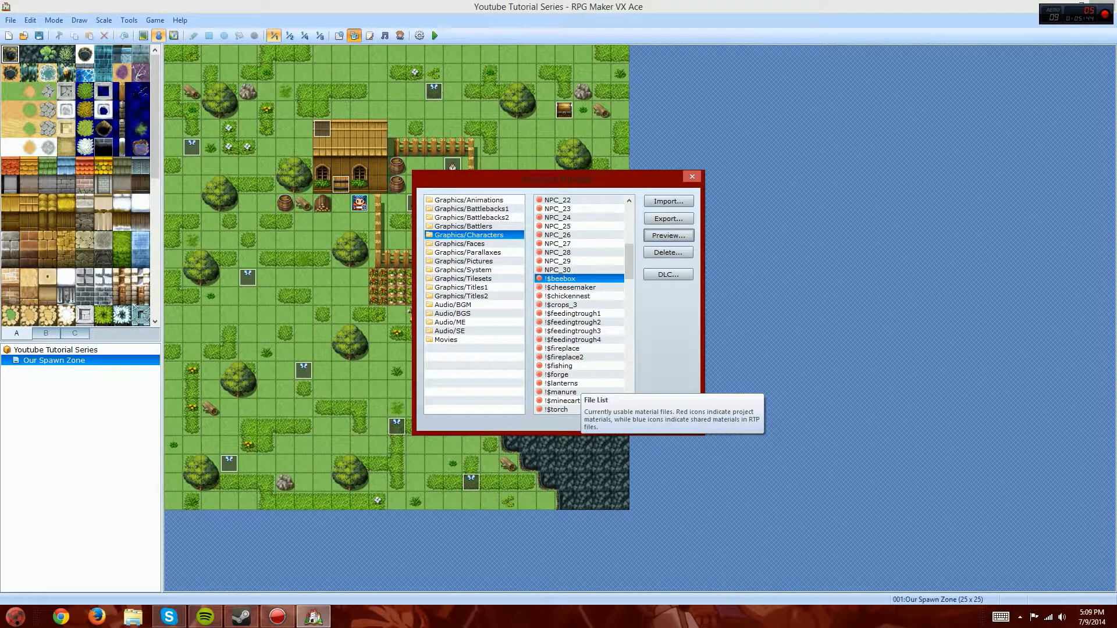
scroll(579, 305, down, 10)
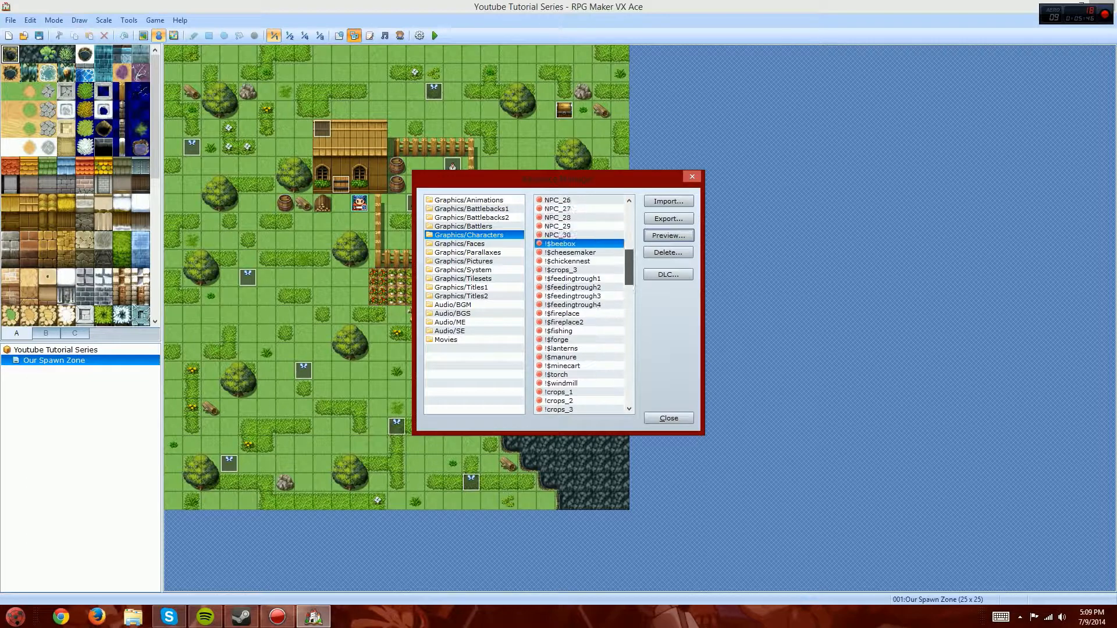
scroll(582, 306, up, 15)
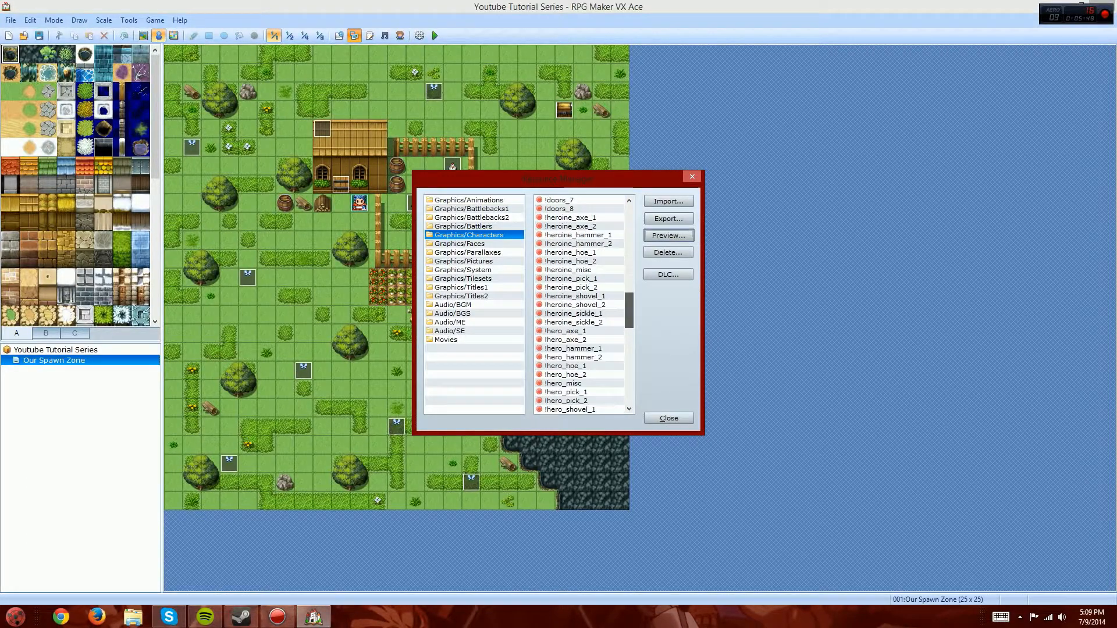
Step: Import all images from the RuralFarmTiles_GFX Faces folder into Graphics/Faces
click(459, 243)
click(668, 201)
click(670, 183)
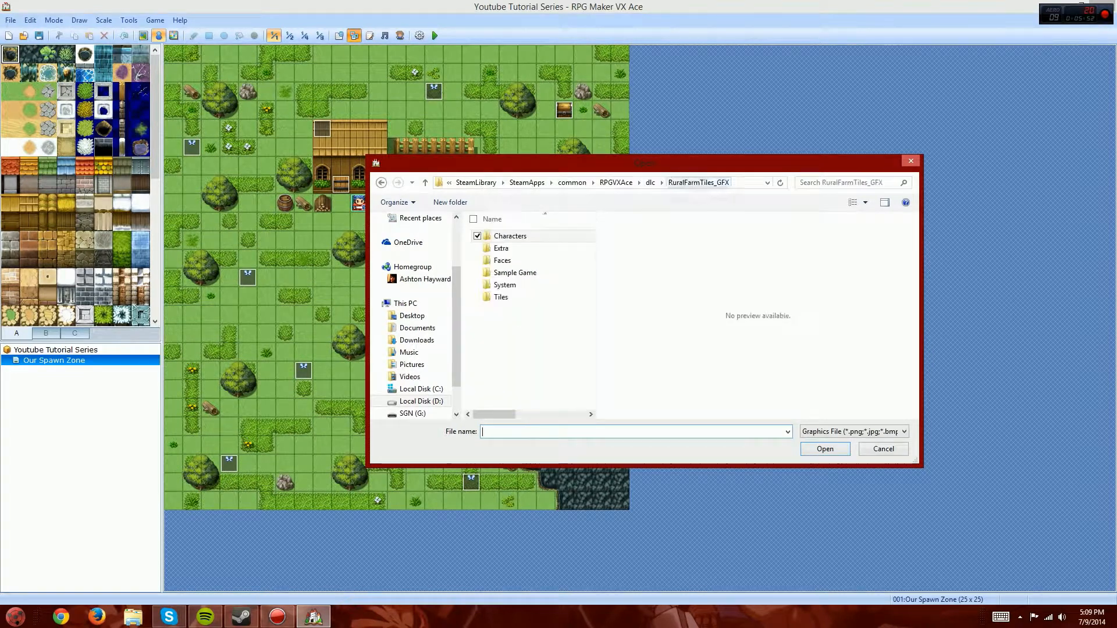
double_click(502, 260)
drag(573, 243, 465, 419)
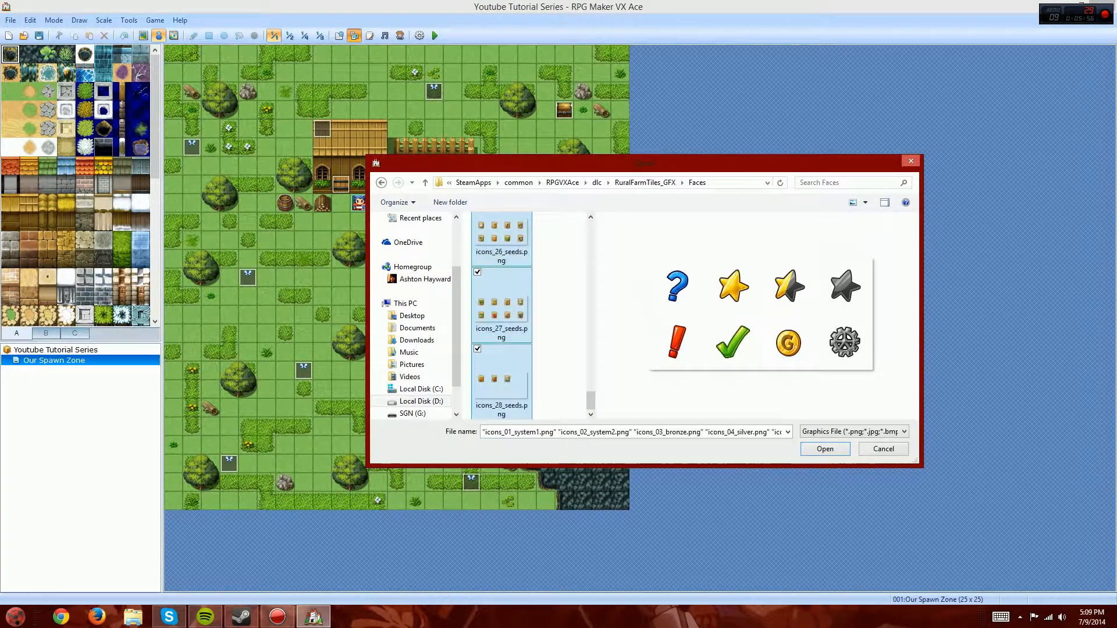
click(824, 449)
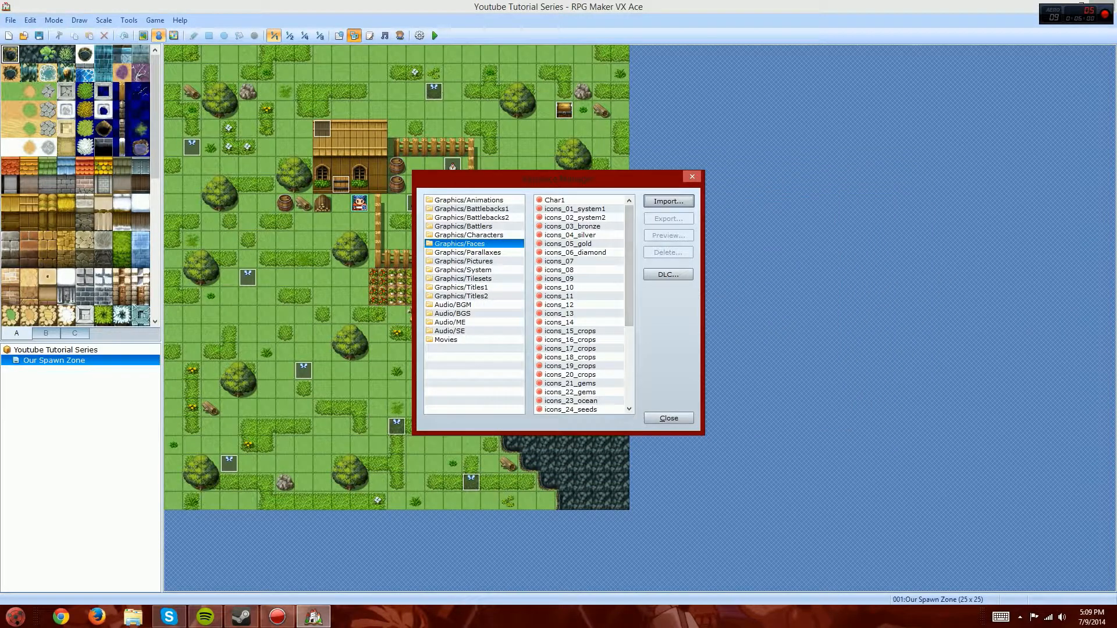
Step: Import all images from the RuralFarmTiles_GFX System folder into Graphics/System
click(463, 269)
click(669, 201)
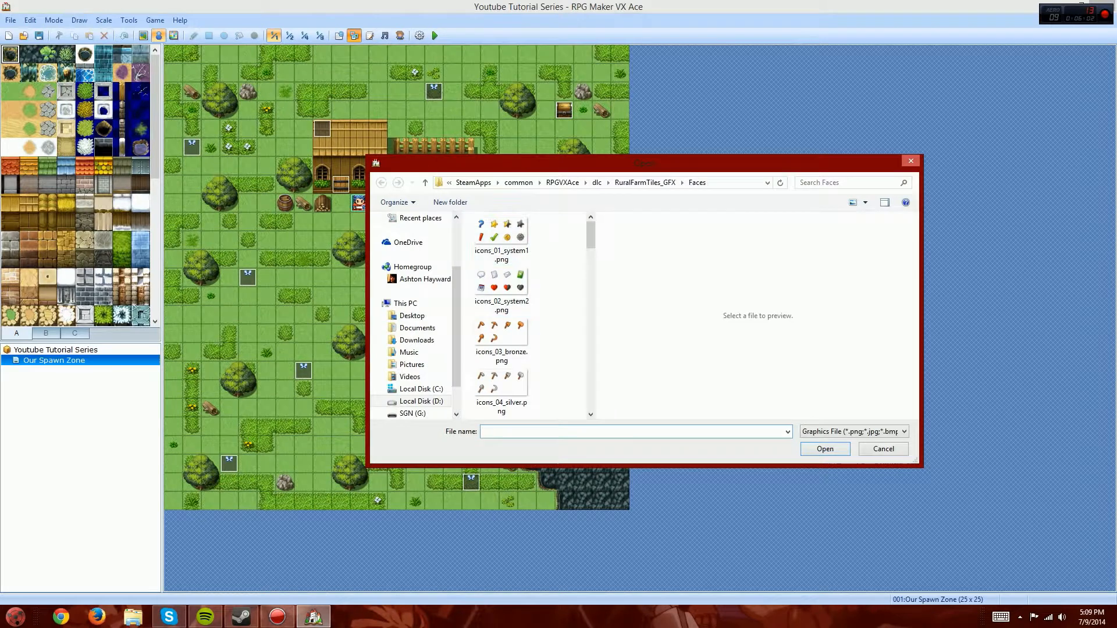
click(645, 182)
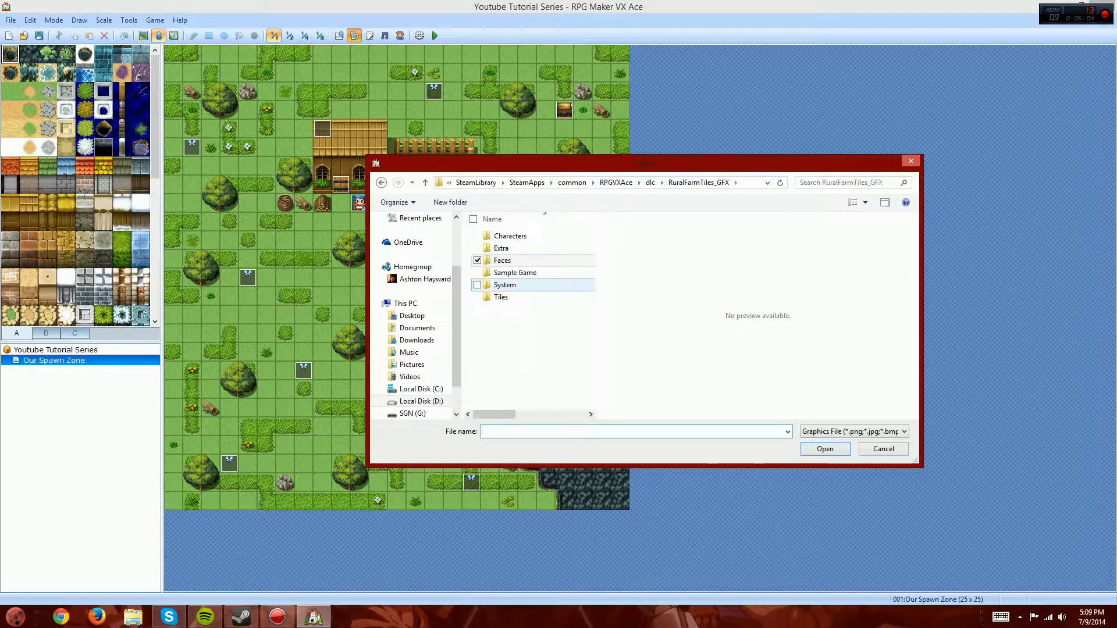
double_click(500, 284)
drag(610, 361, 470, 213)
key(Return)
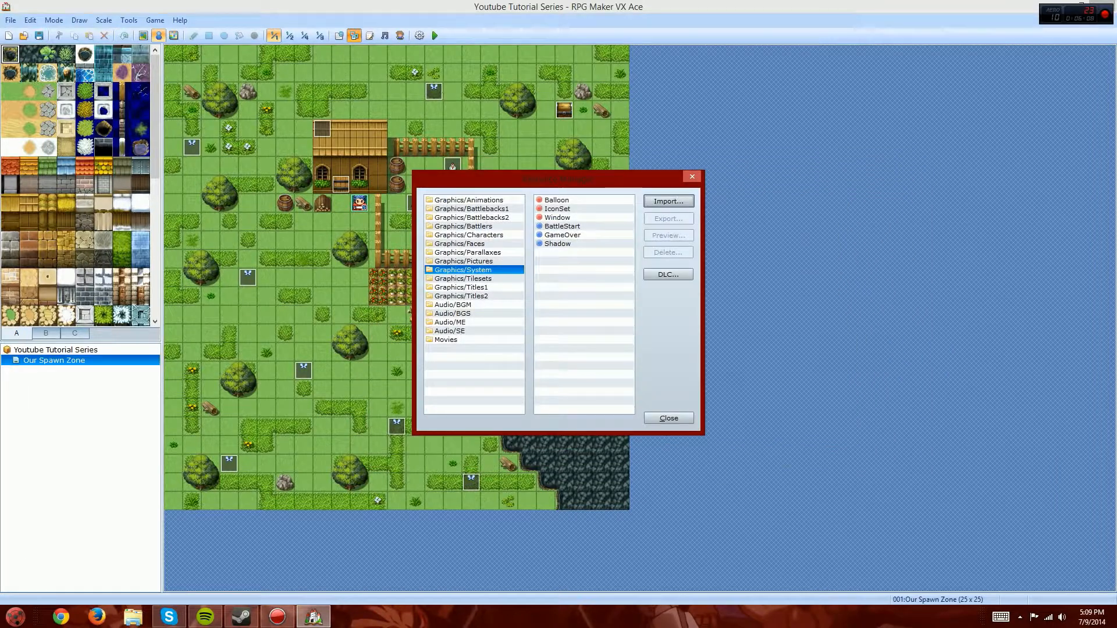
Step: Choose all images in the RuralFarmTiles_GFX Tiles folder for import into Graphics/Tilesets
click(474, 278)
click(668, 201)
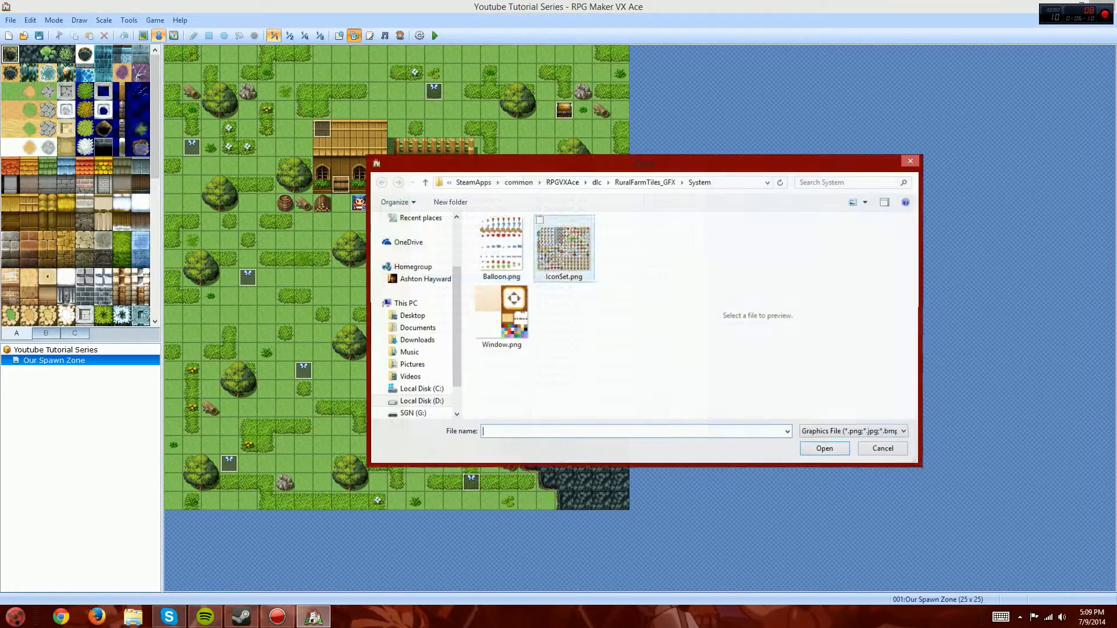
click(649, 182)
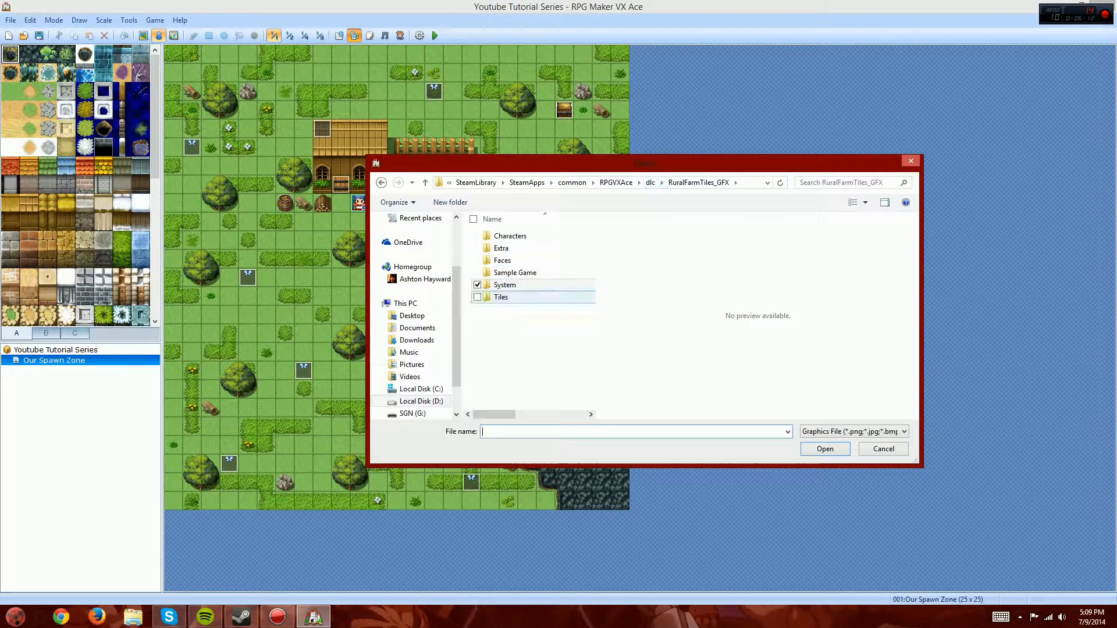
double_click(507, 297)
drag(553, 247, 462, 419)
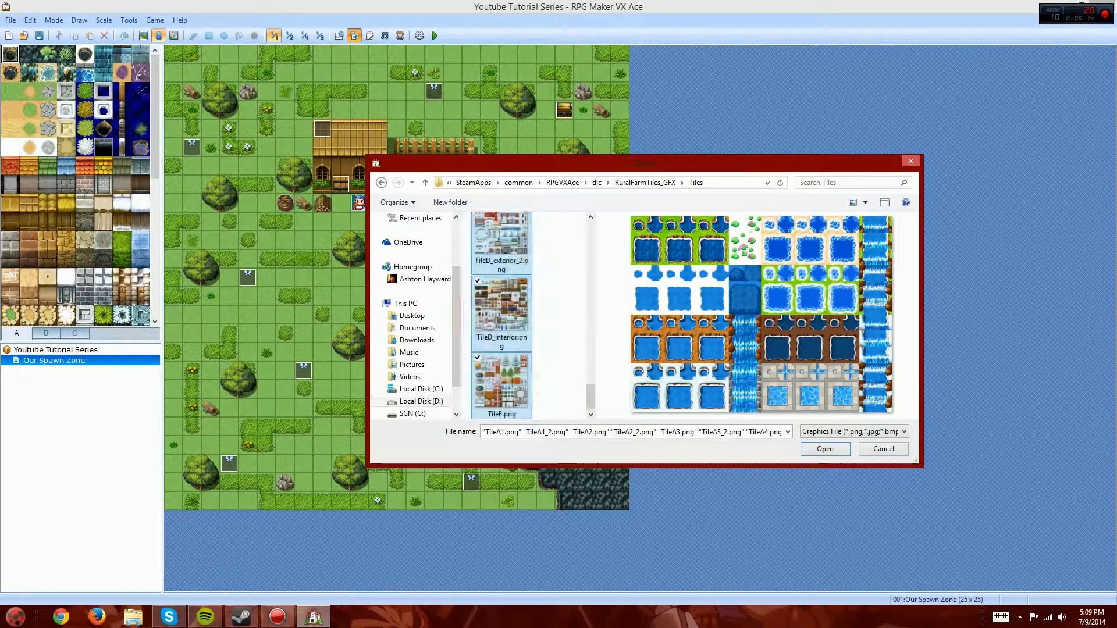
key(Return)
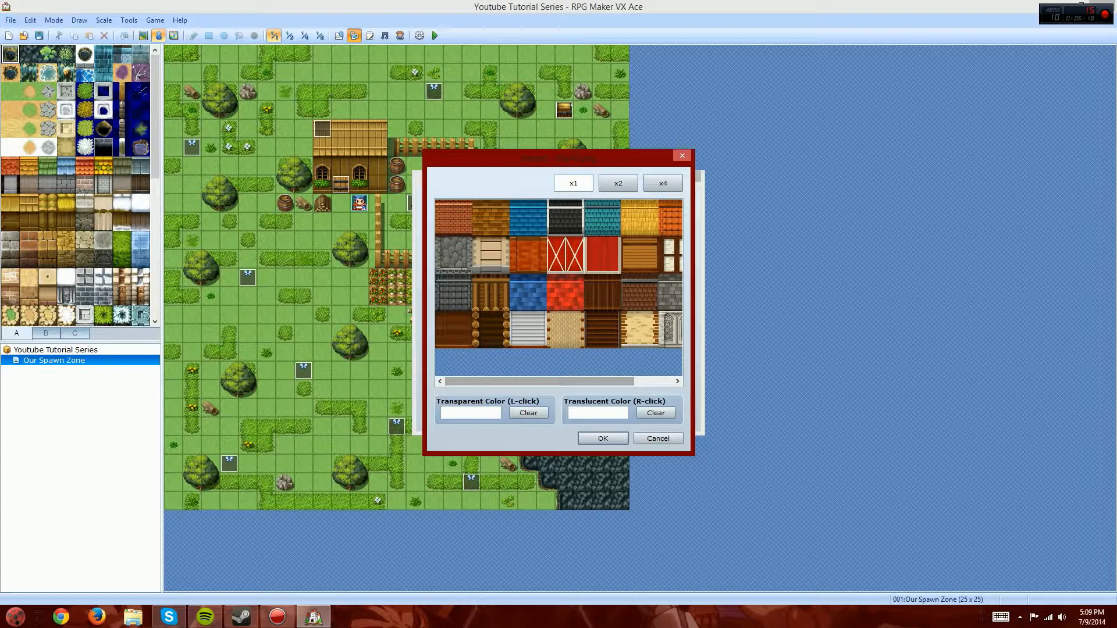
Step: Clear the transparent and translucent colors for the first roof-and-wall tileset, and accept the remaining tileset images to finish the import
click(527, 413)
click(655, 412)
click(602, 438)
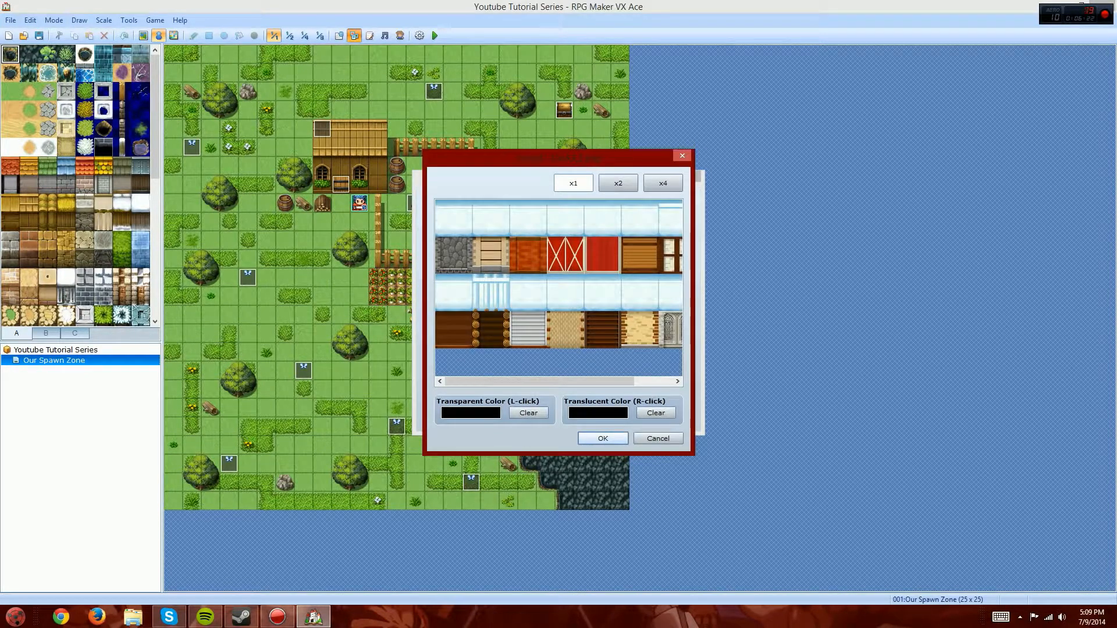
click(602, 438)
drag(677, 261, 677, 324)
click(602, 438)
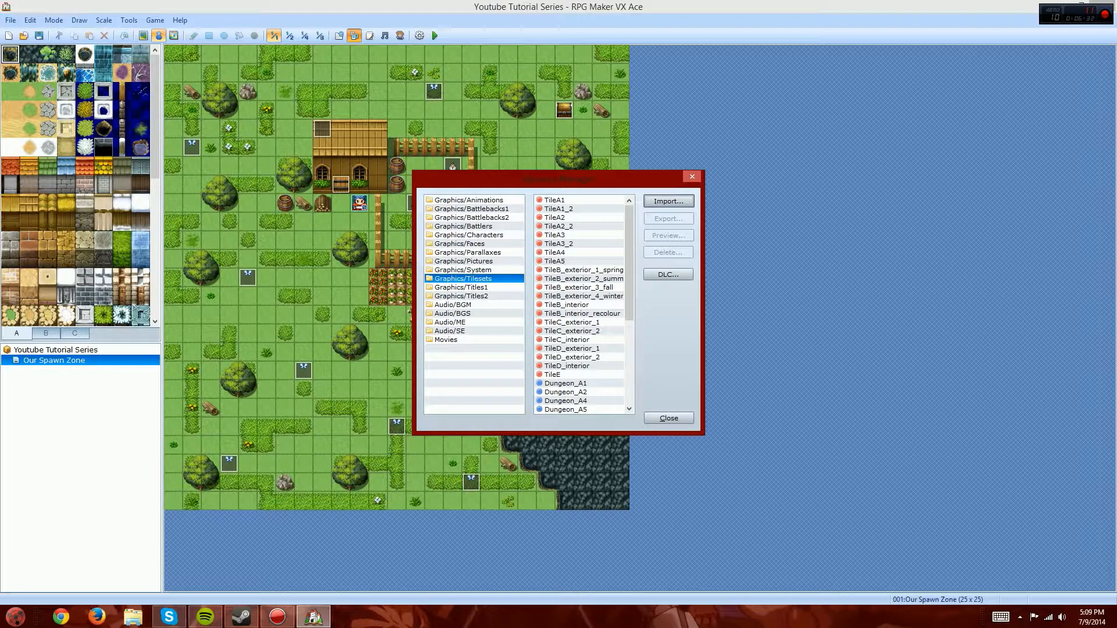
Step: Look into the Parallax Mapping Extras folder within Extra, and leave the Resource Manager without importing anything from it
click(668, 200)
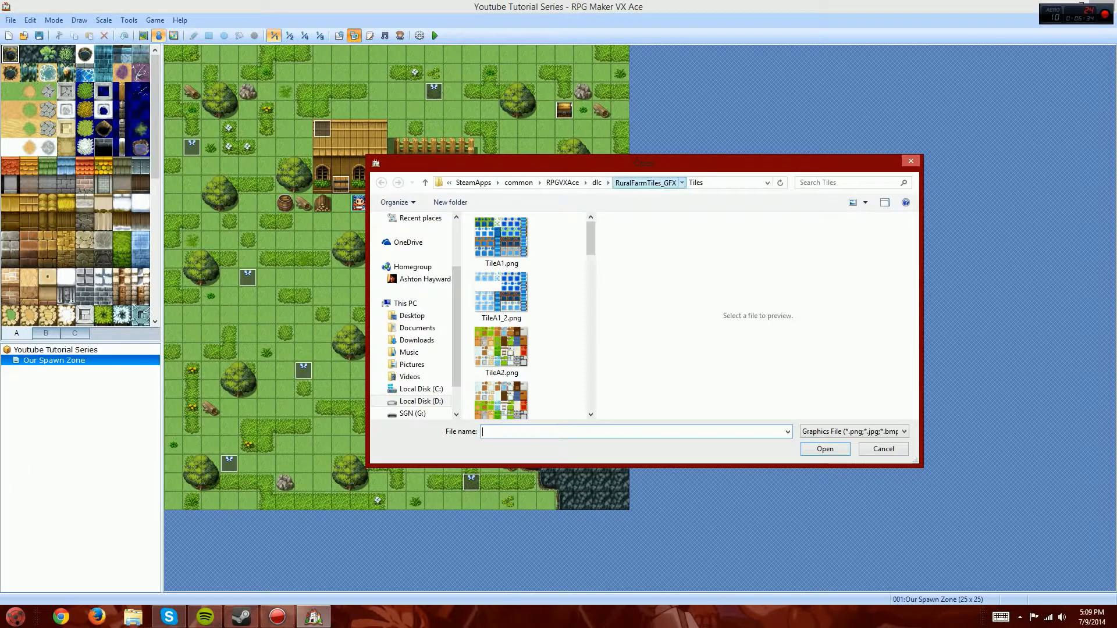
click(645, 182)
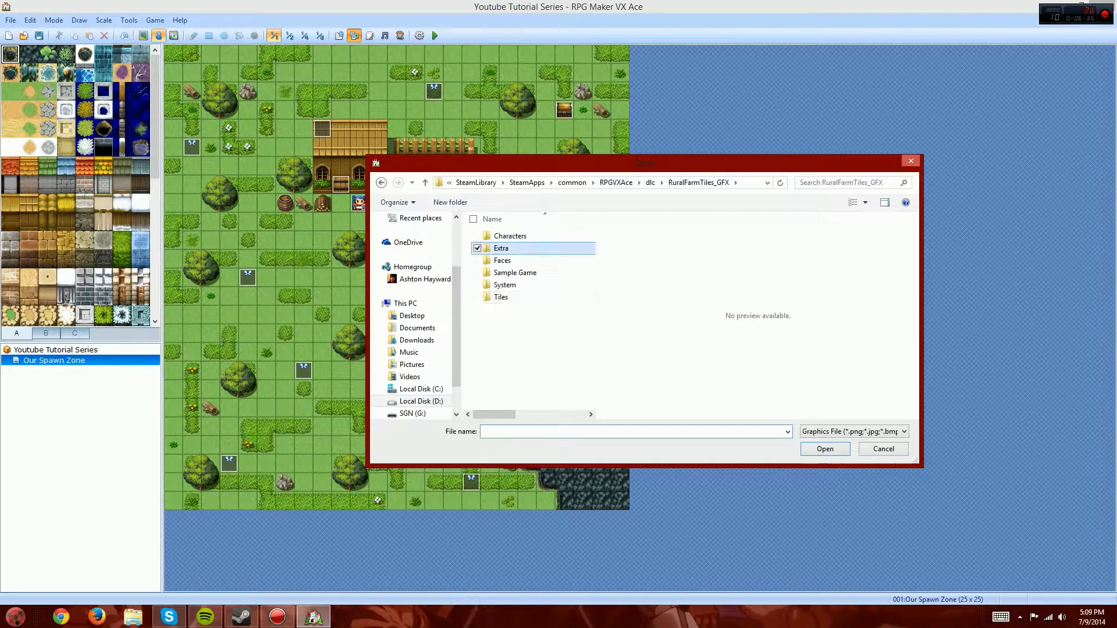
double_click(501, 248)
double_click(515, 236)
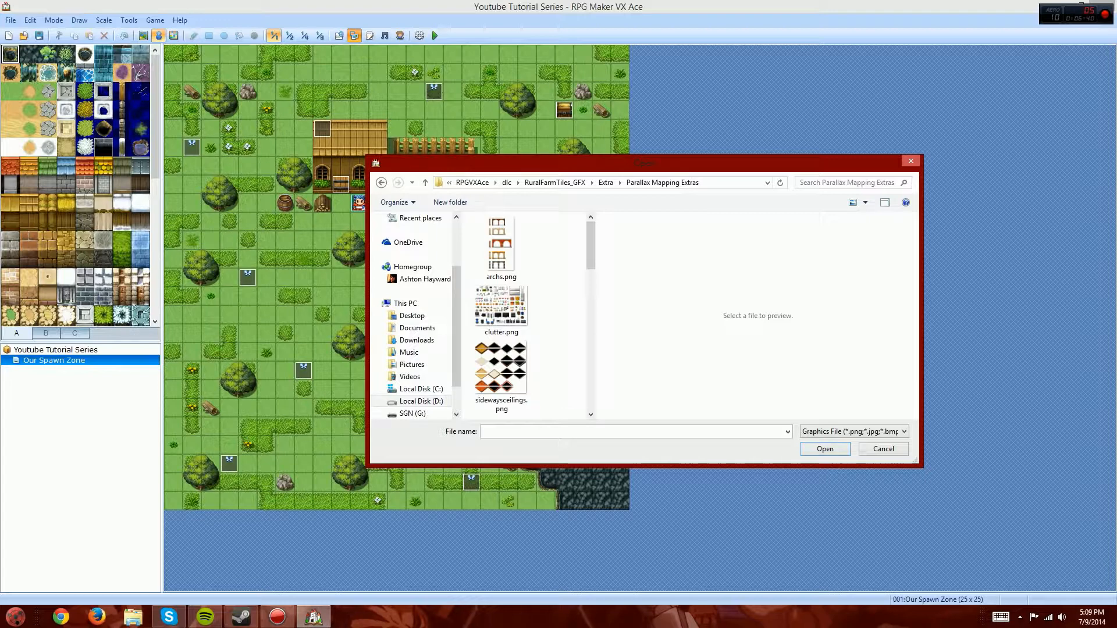
click(883, 449)
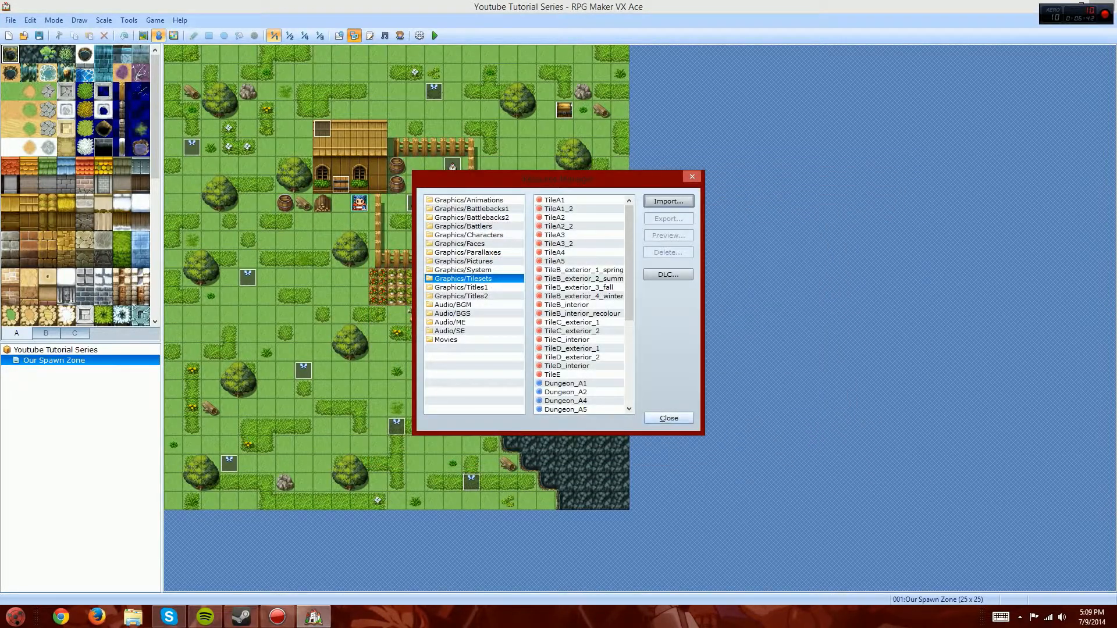
click(669, 419)
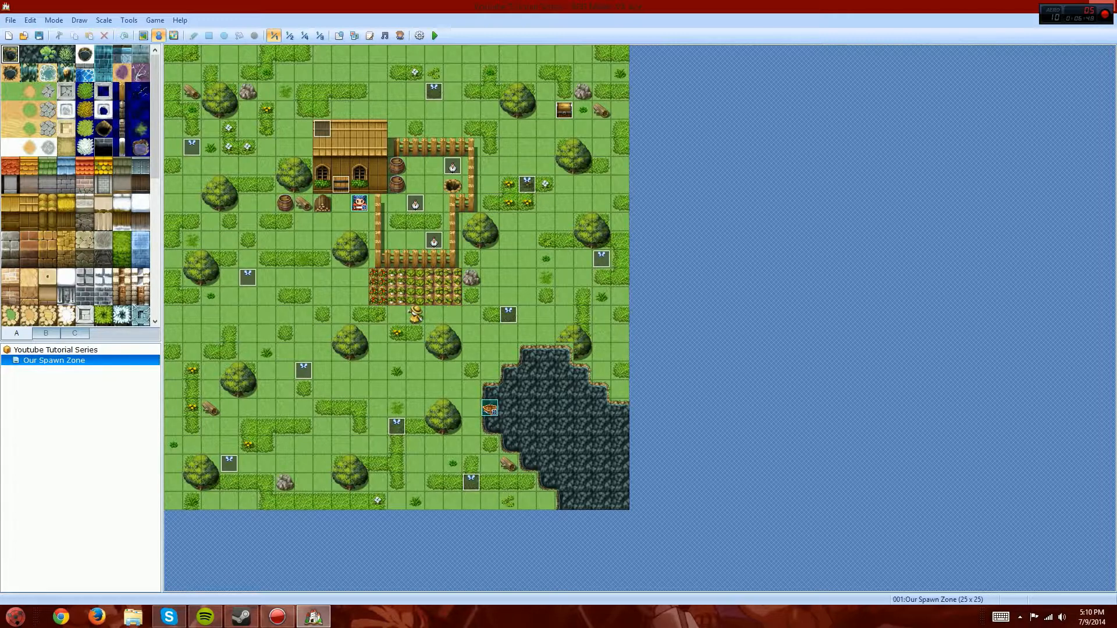
Step: Preview the Char1 and NPC_01 sprite sheets as graphics for a new map event, and discard the event
double_click(352, 359)
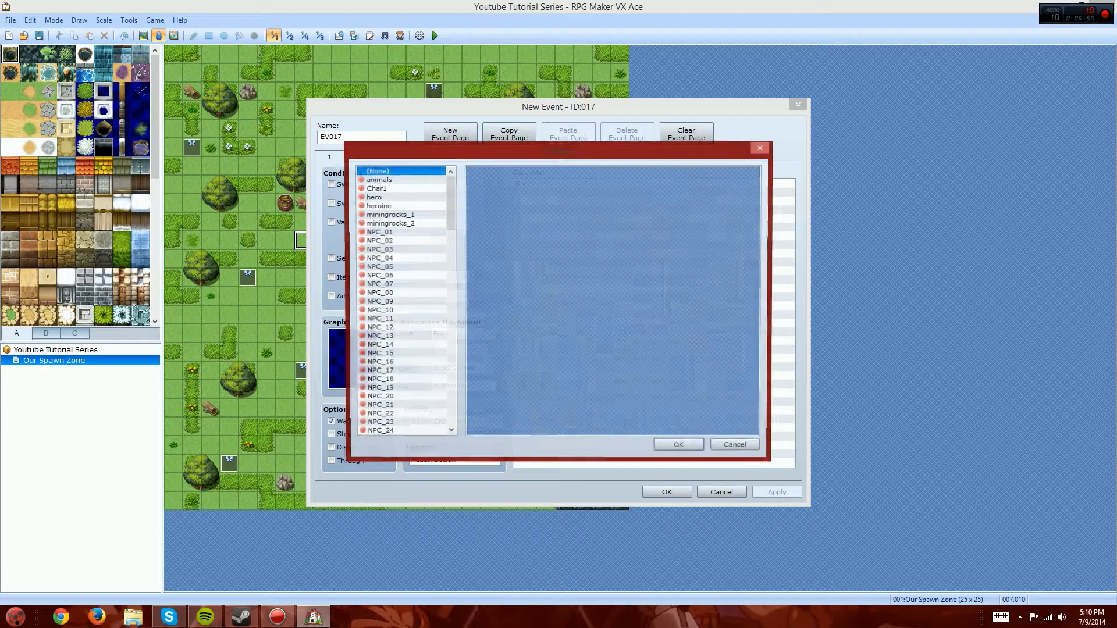
click(376, 188)
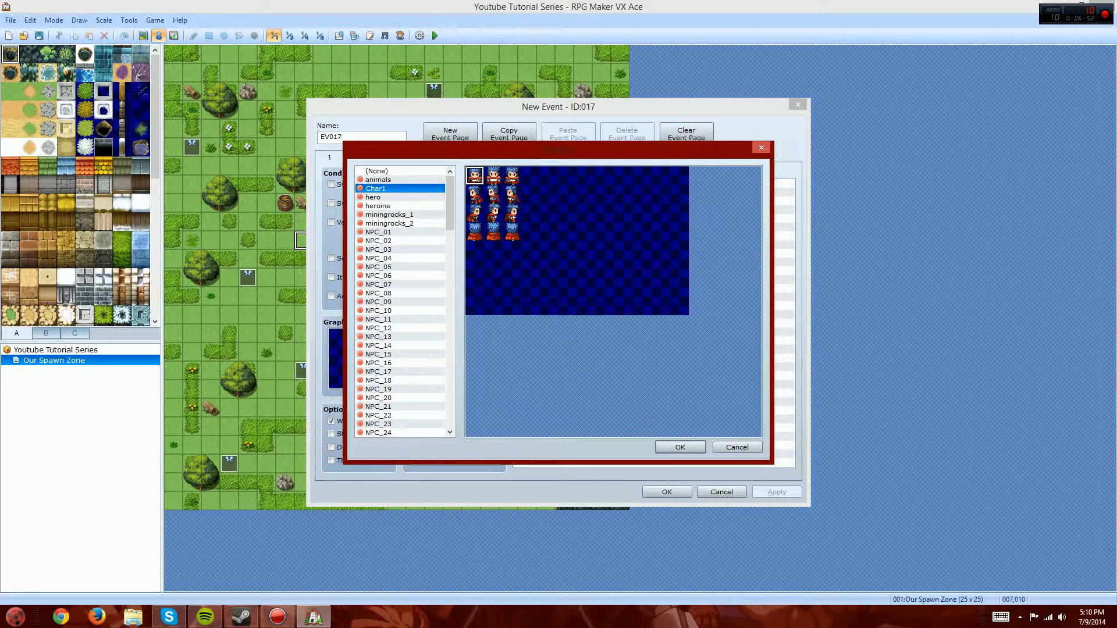
click(379, 232)
click(512, 205)
click(531, 232)
click(549, 205)
click(530, 231)
click(512, 205)
click(493, 180)
click(737, 447)
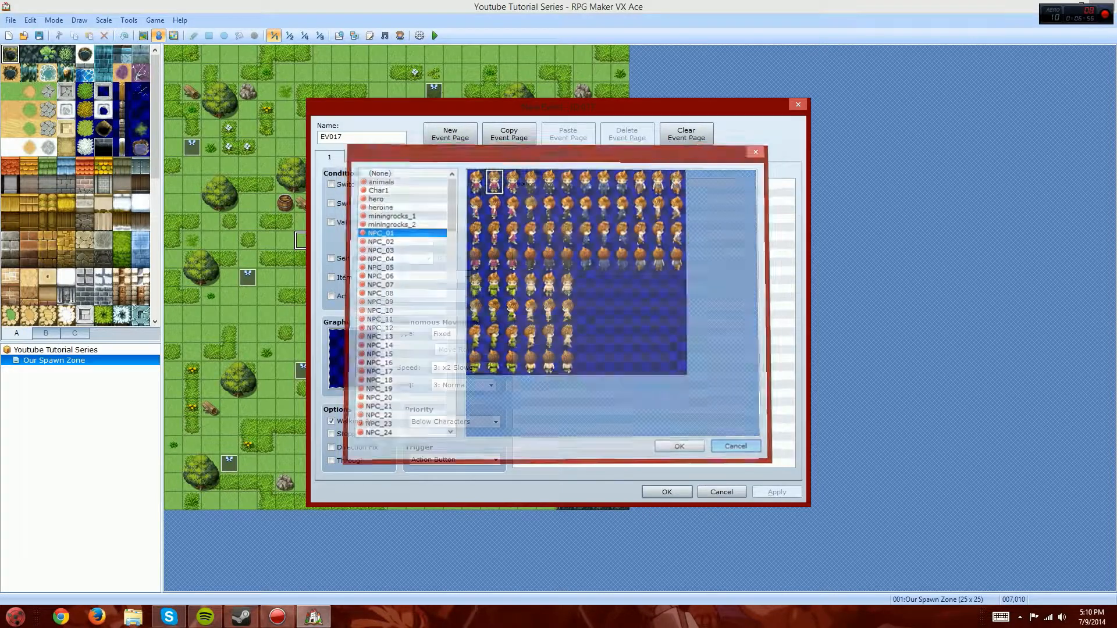
click(721, 492)
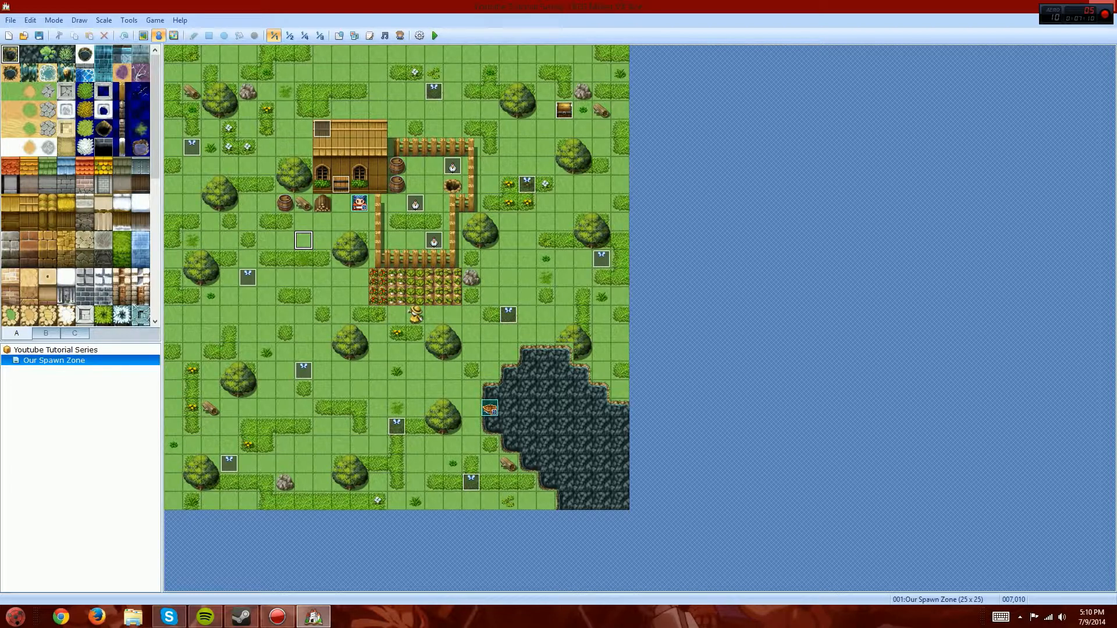
Step: Review the imported files in the Resource Manager's graphics folders, including the Char1 and hero sheets in Graphics/Characters
click(354, 35)
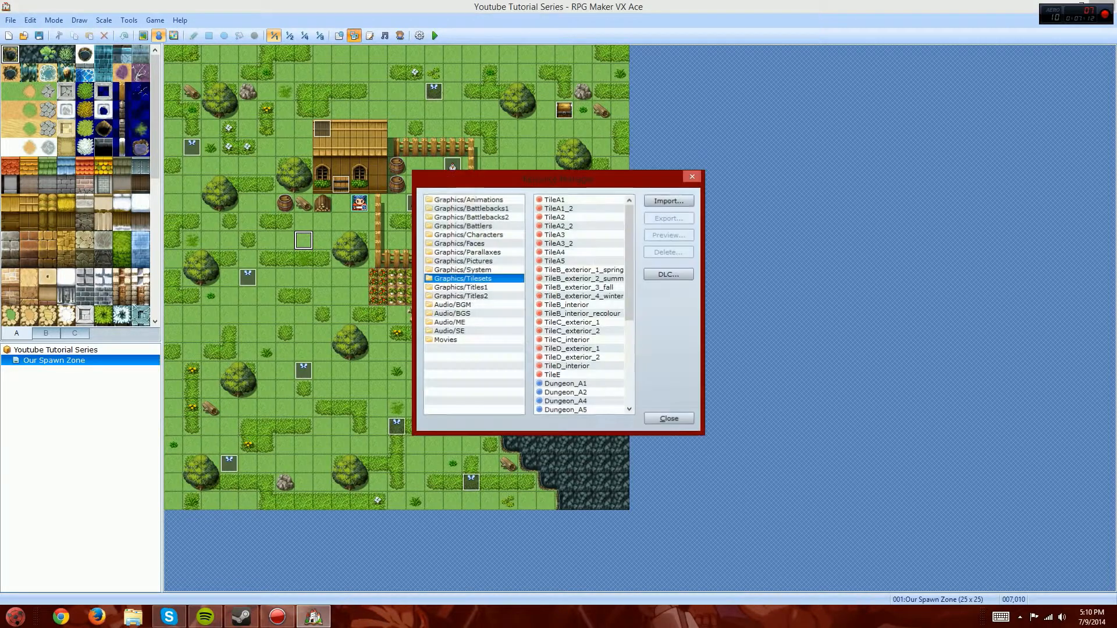
key(Up)
key(Up)
key(Up)
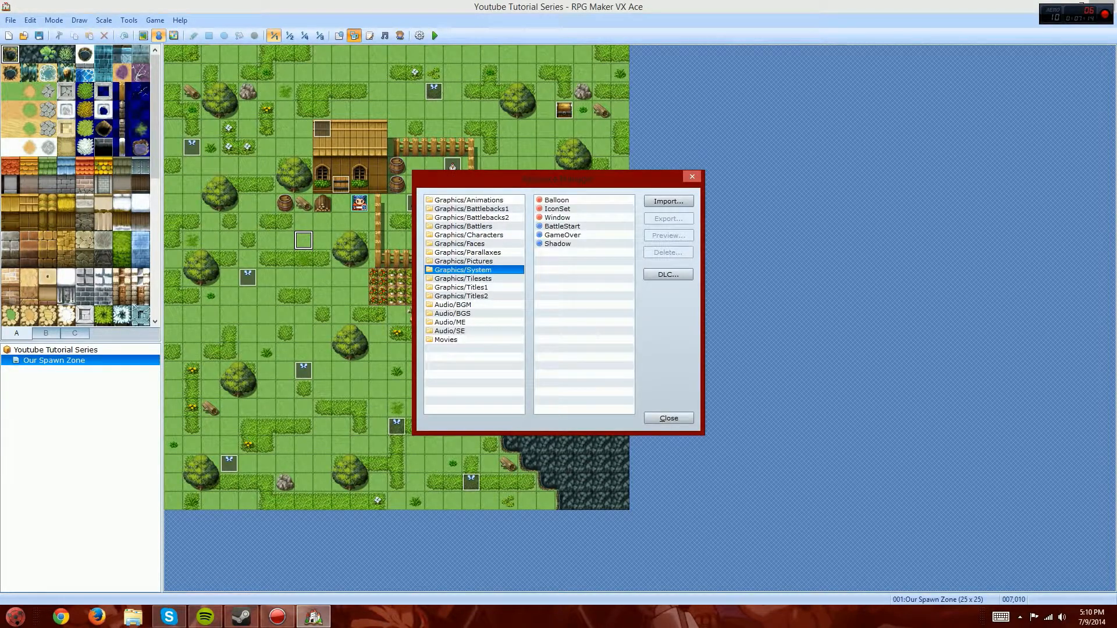
key(Up)
key(Up)
key(Up)
key(Down)
click(554, 208)
click(552, 217)
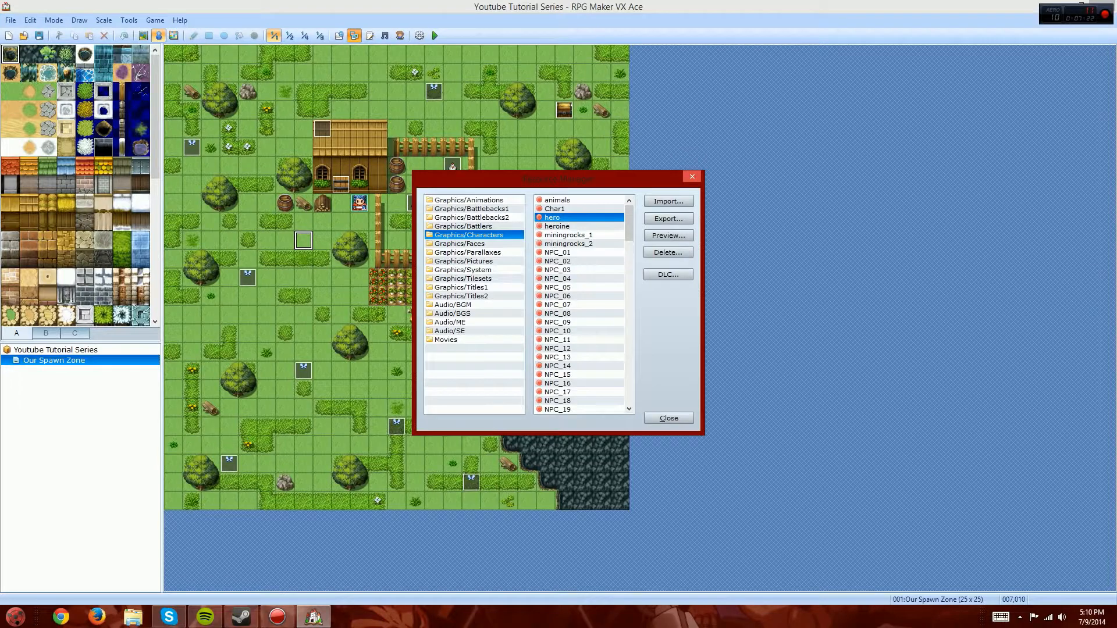
key(Escape)
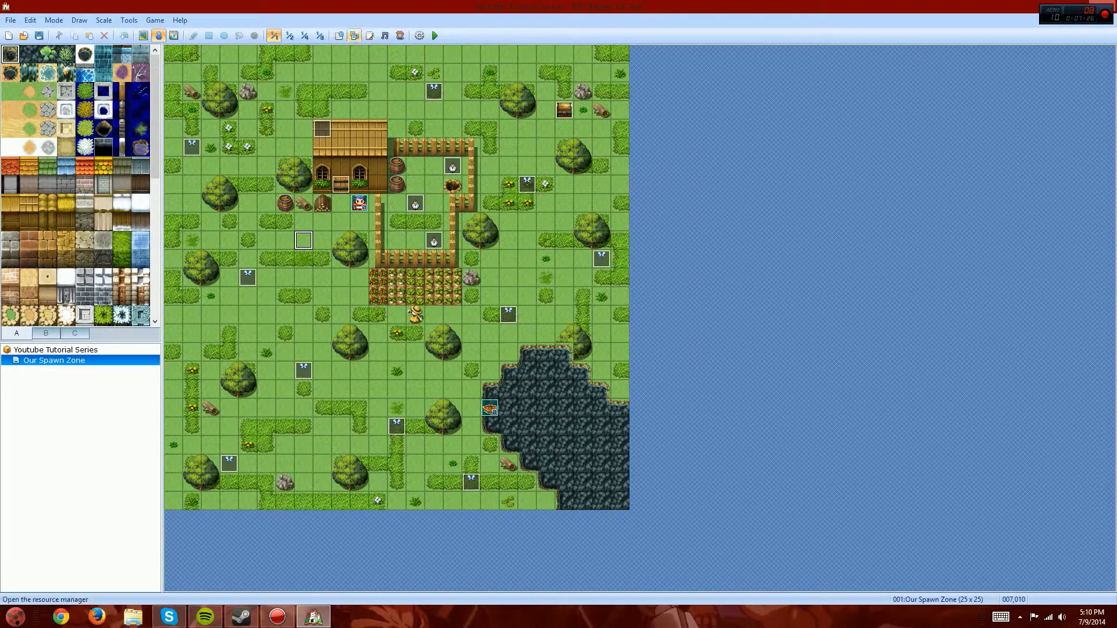
Step: Look for importable files in InspirationalVol1_SND/OGG/Adventure from Graphics/Characters, check the file type options, and cancel the import
click(354, 35)
click(664, 200)
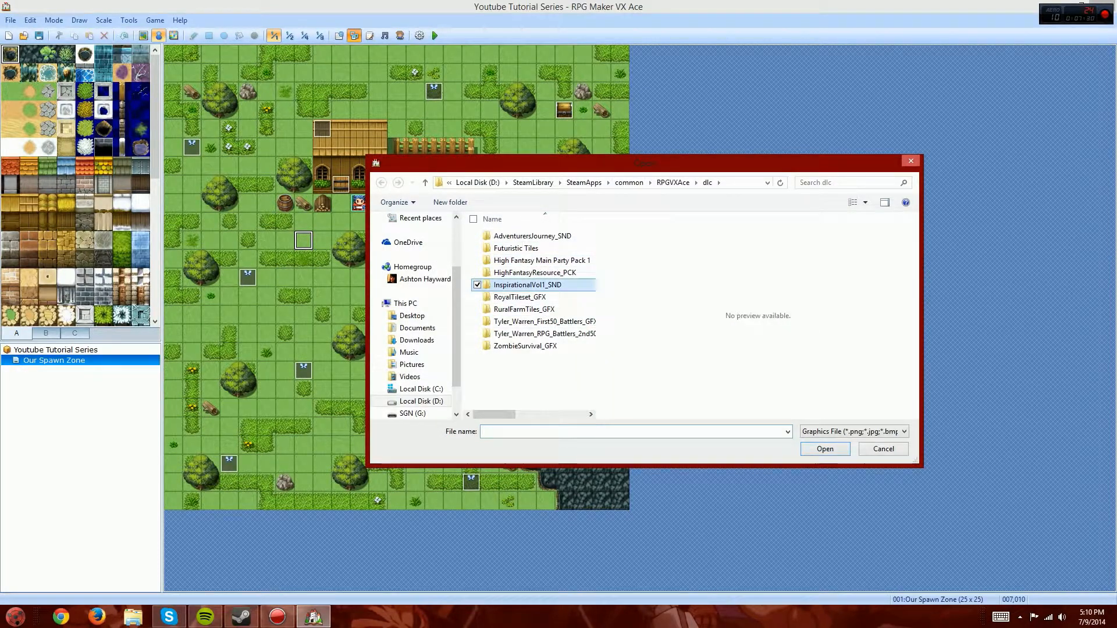
double_click(527, 284)
double_click(512, 248)
double_click(510, 235)
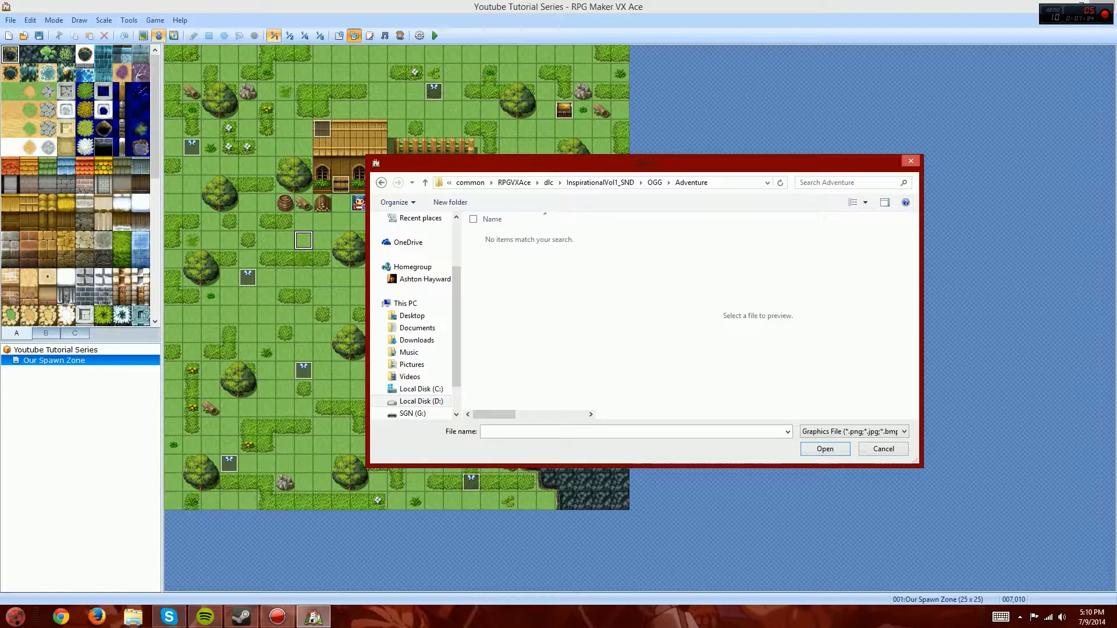
click(905, 431)
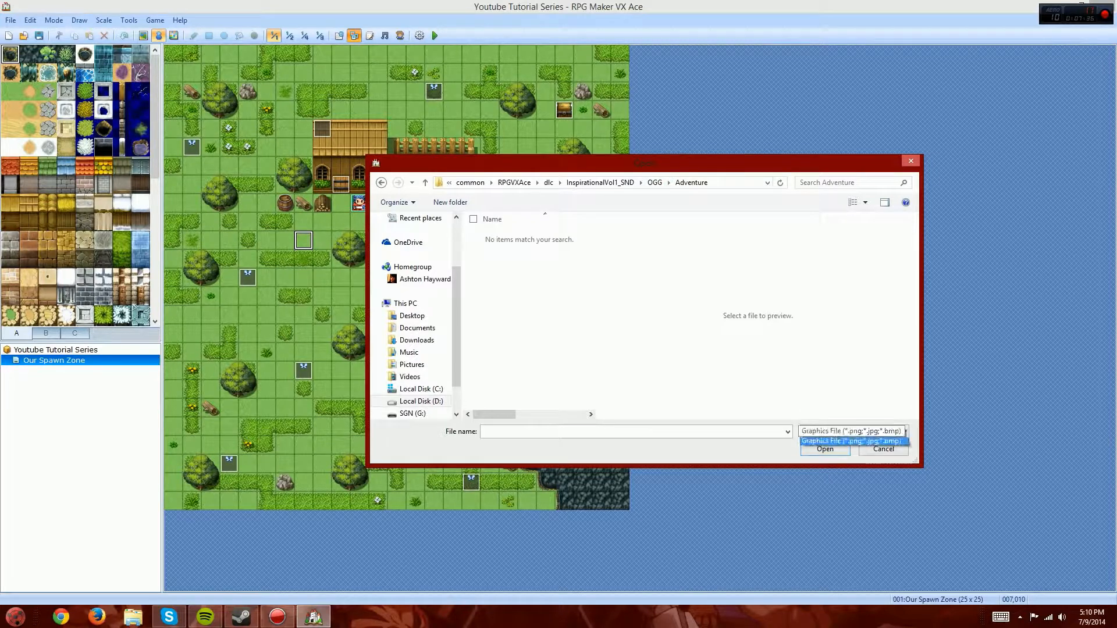
click(882, 449)
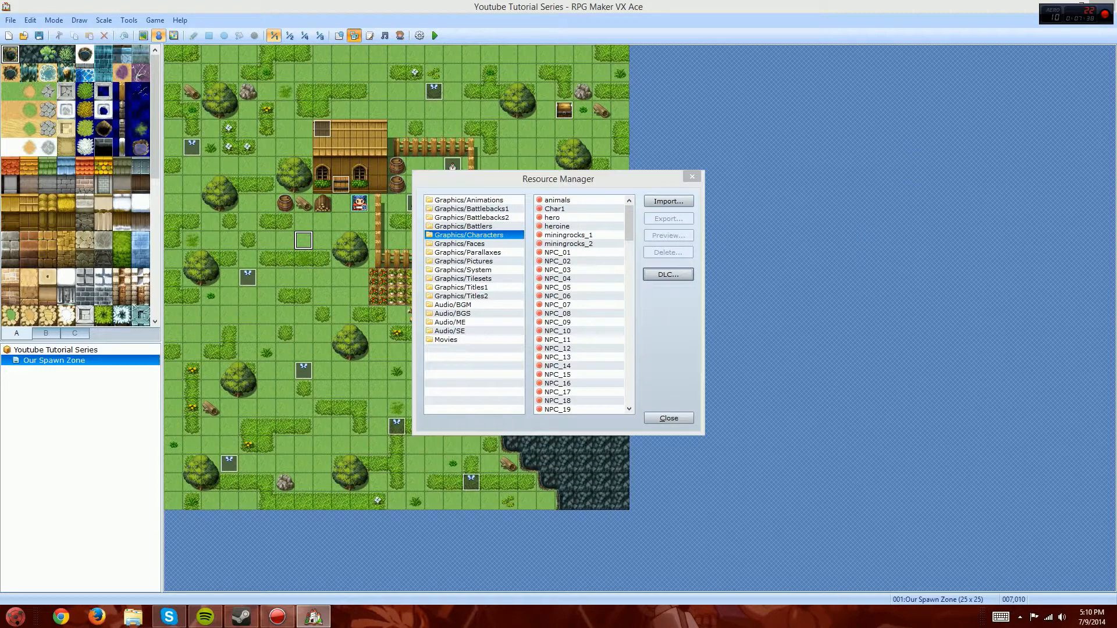
Step: Browse the DLC files for Audio/BGM to InspirationalVol1_SND/OGG/Adventure, copy the folder's path, and cancel the import
click(453, 305)
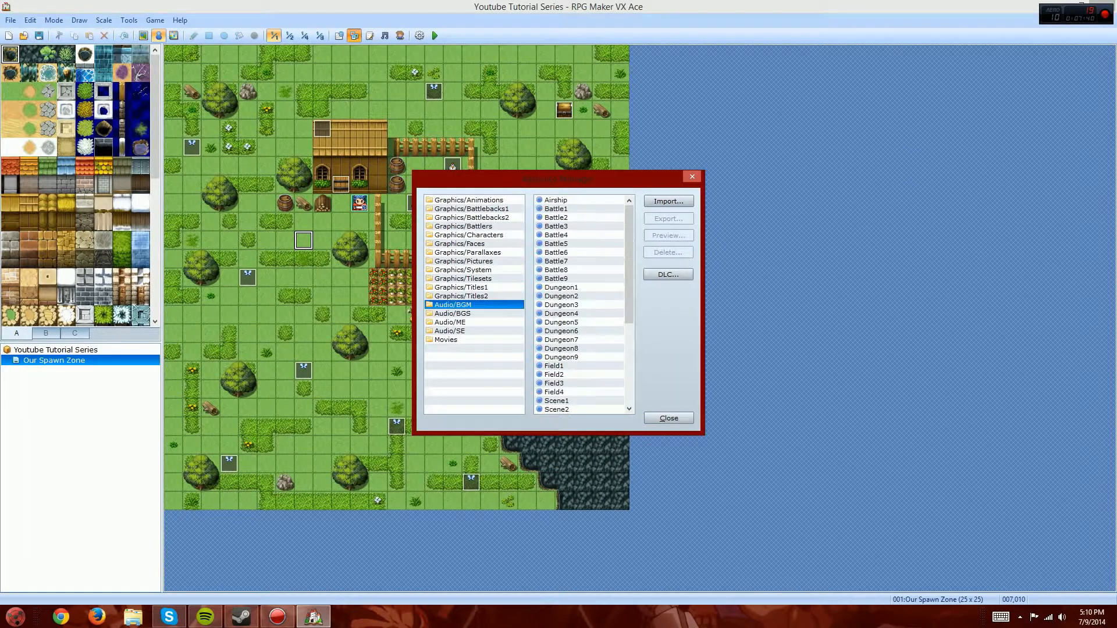
click(668, 274)
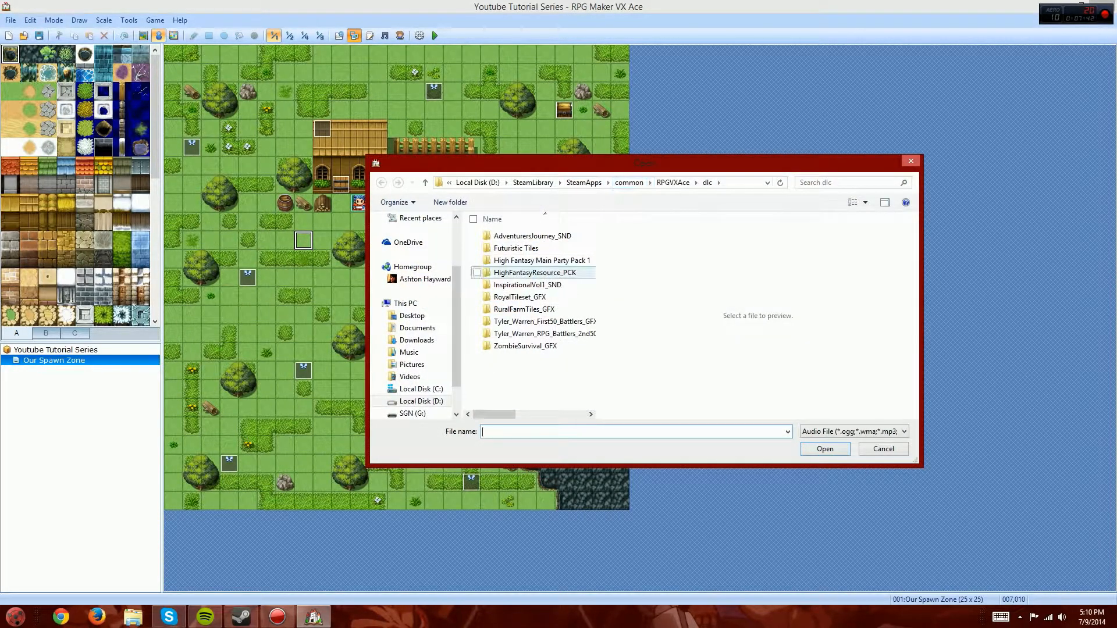
double_click(528, 284)
double_click(506, 236)
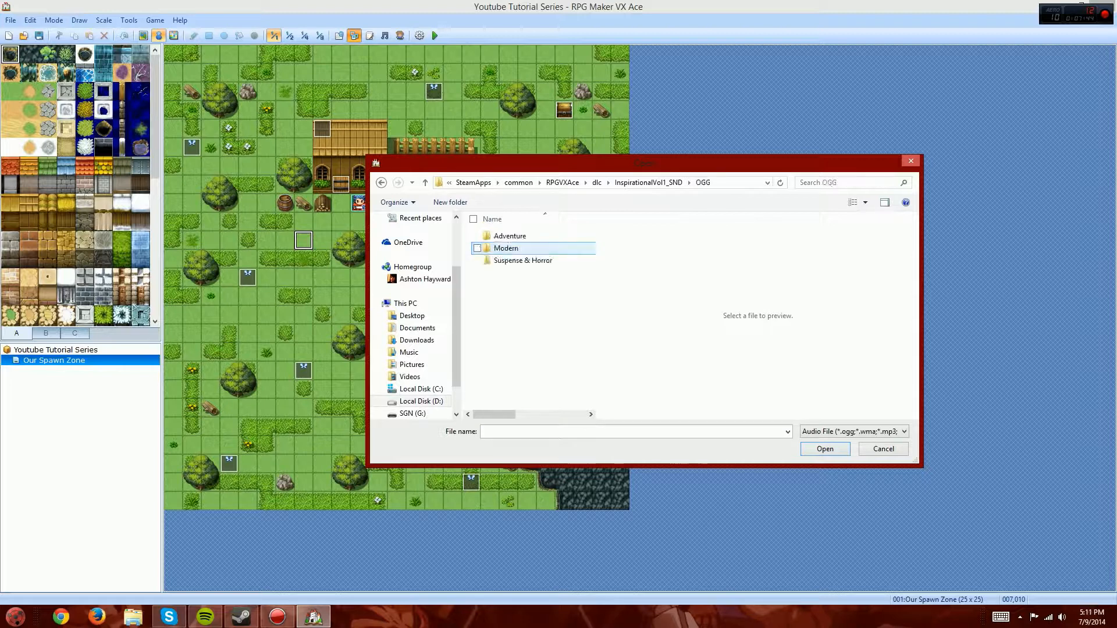
double_click(509, 235)
click(742, 183)
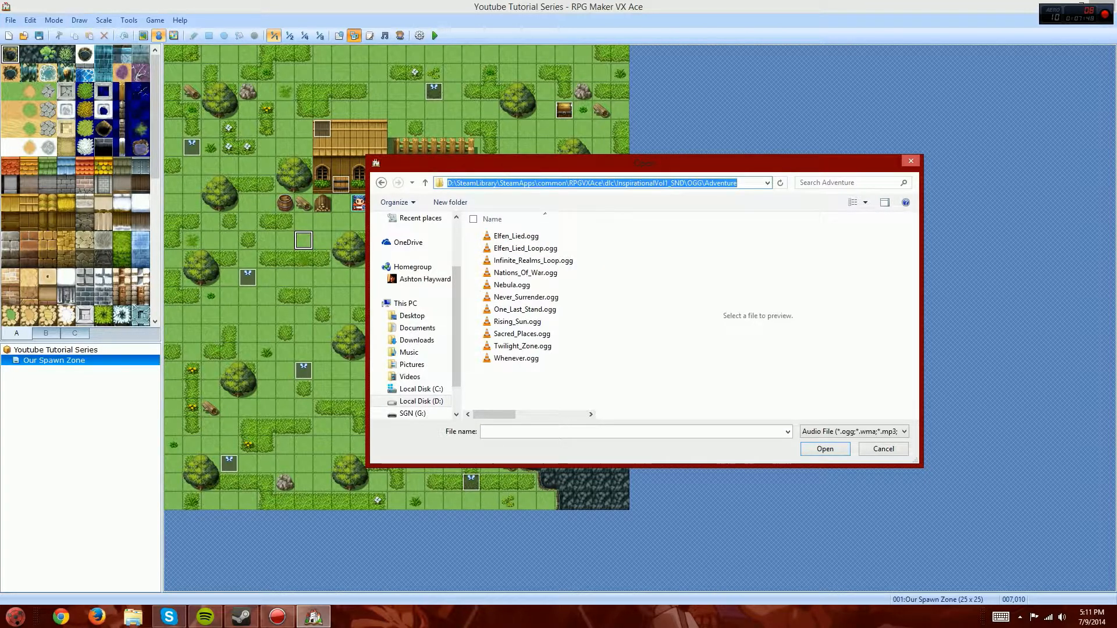
click(882, 448)
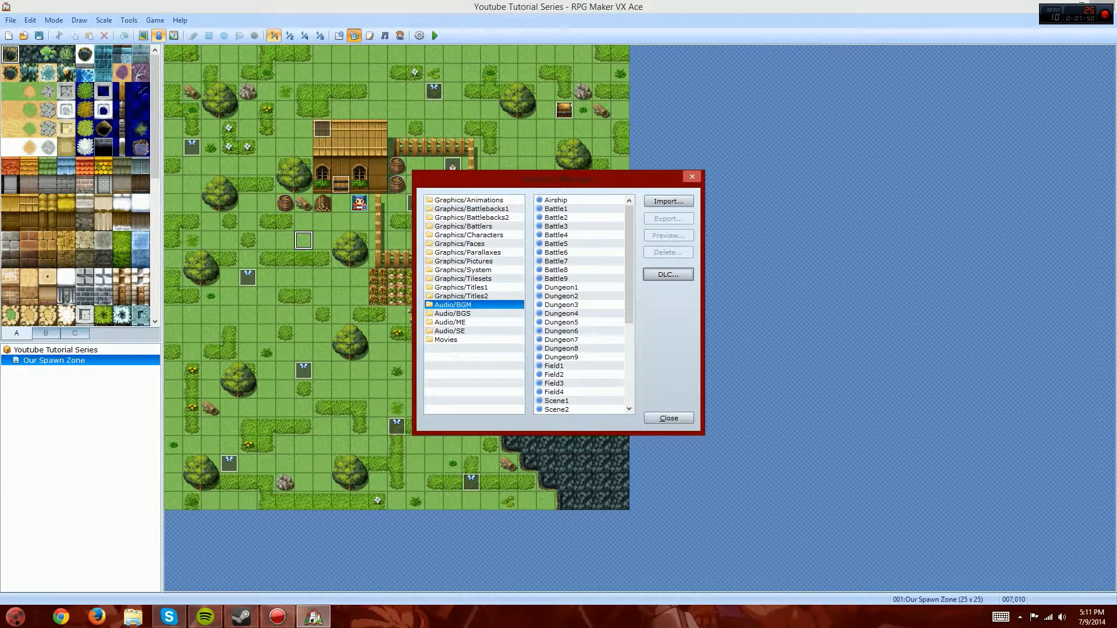
Step: Leave the Resource Manager and open the copied InspirationalVol1_SND/OGG/Adventure path in File Explorer
click(668, 418)
click(133, 617)
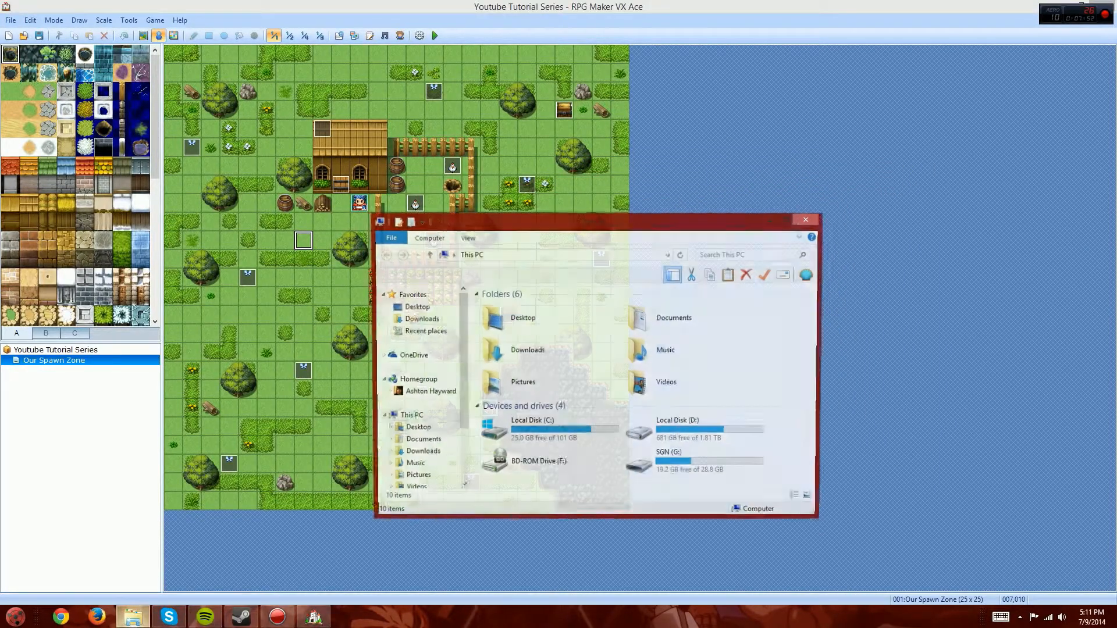
click(576, 255)
key(ctrl+v)
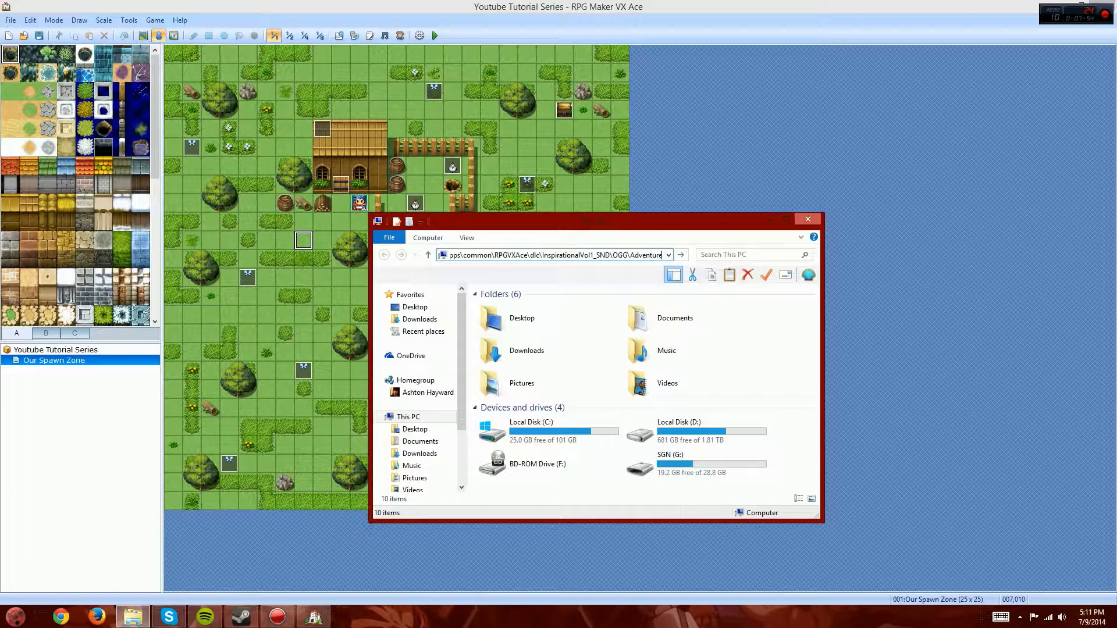
key(Return)
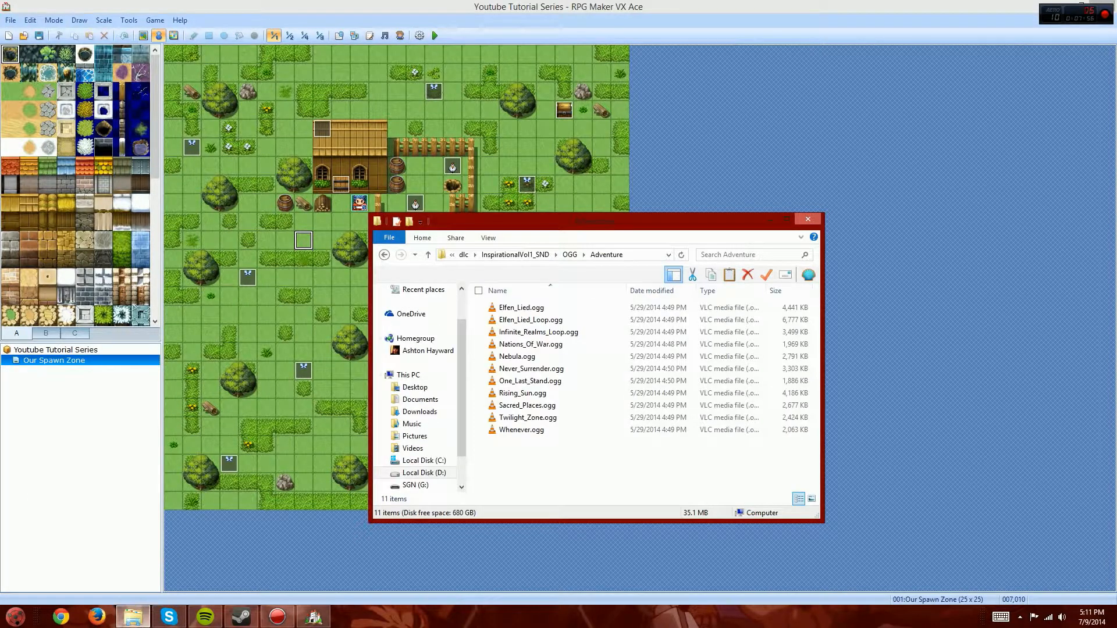
right_click(538, 226)
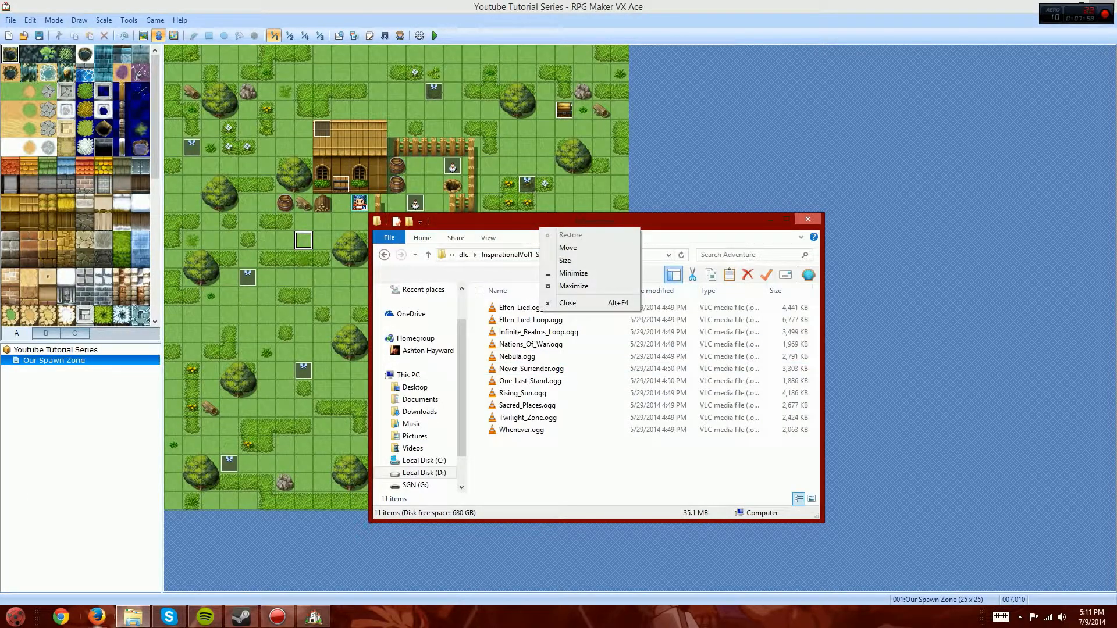
Step: Open a second File Explorer window on Documents and arrange it beside the Adventure music folder window
click(132, 617)
right_click(132, 616)
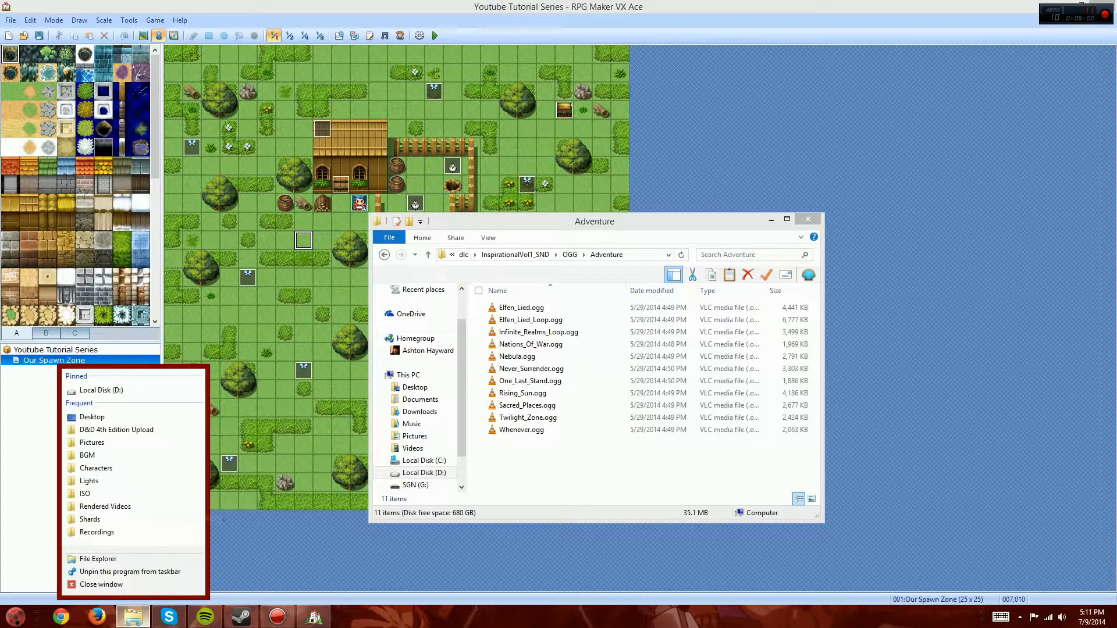
click(16, 617)
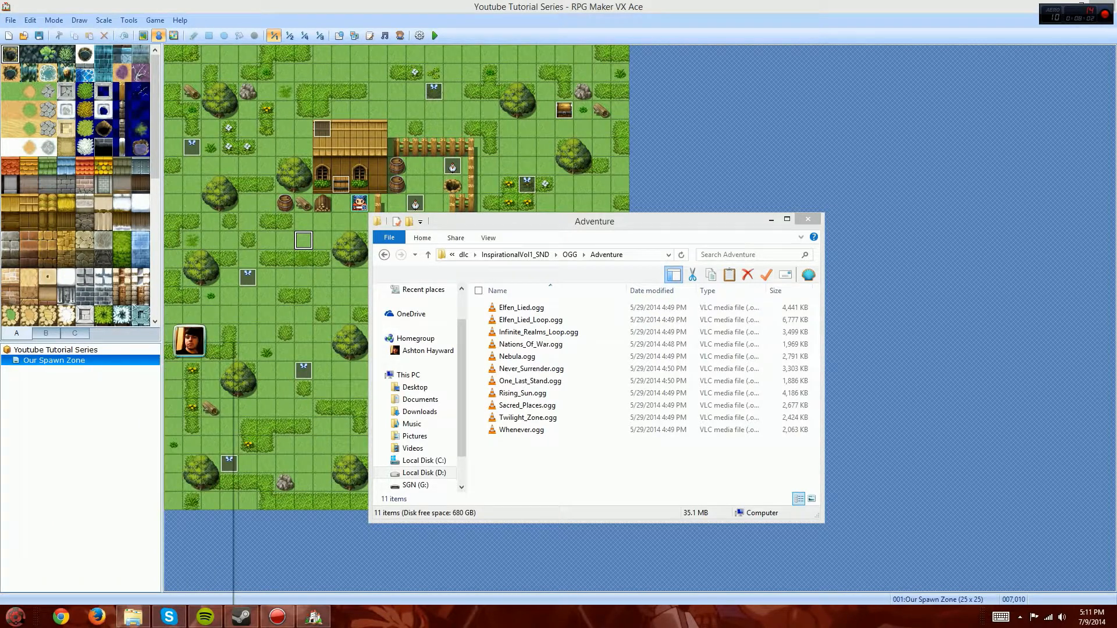
click(171, 389)
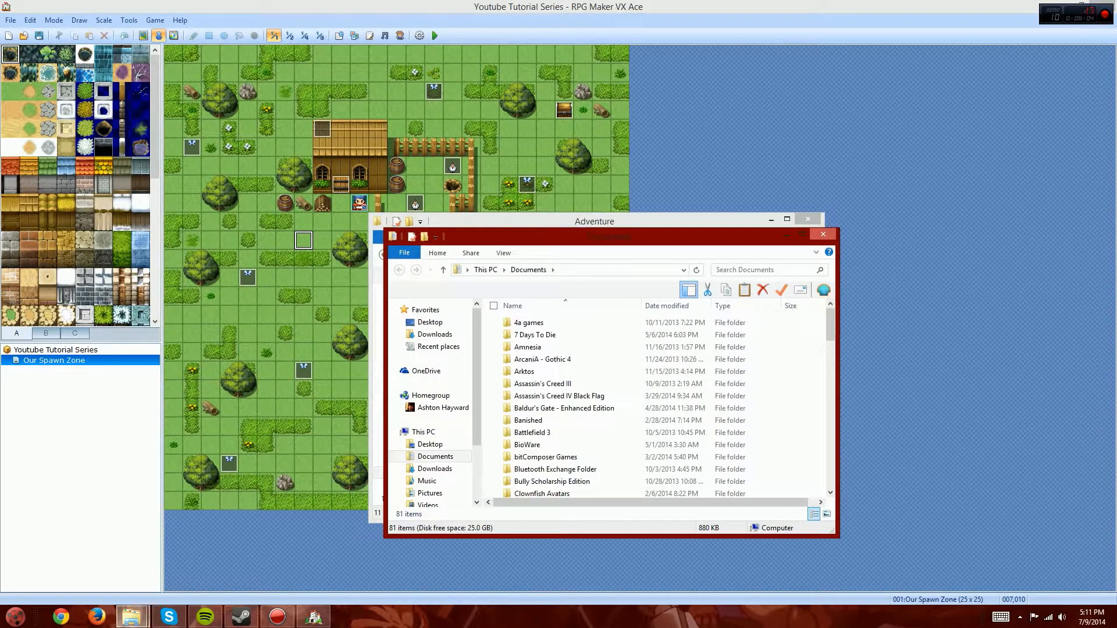
drag(594, 236, 864, 263)
drag(523, 221, 300, 118)
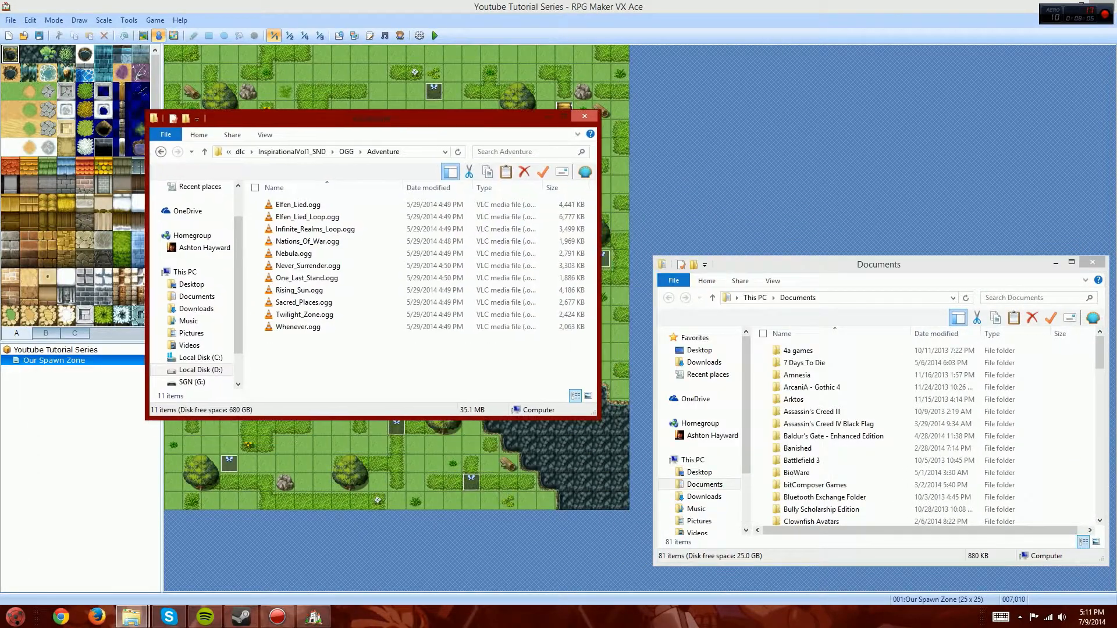
click(863, 264)
drag(864, 263, 804, 211)
Step: Browse the second File Explorer window from Documents to RPGVXAce/Youtube Tutorial Series/Audio/BGM
click(738, 396)
scroll(738, 402, down, 15)
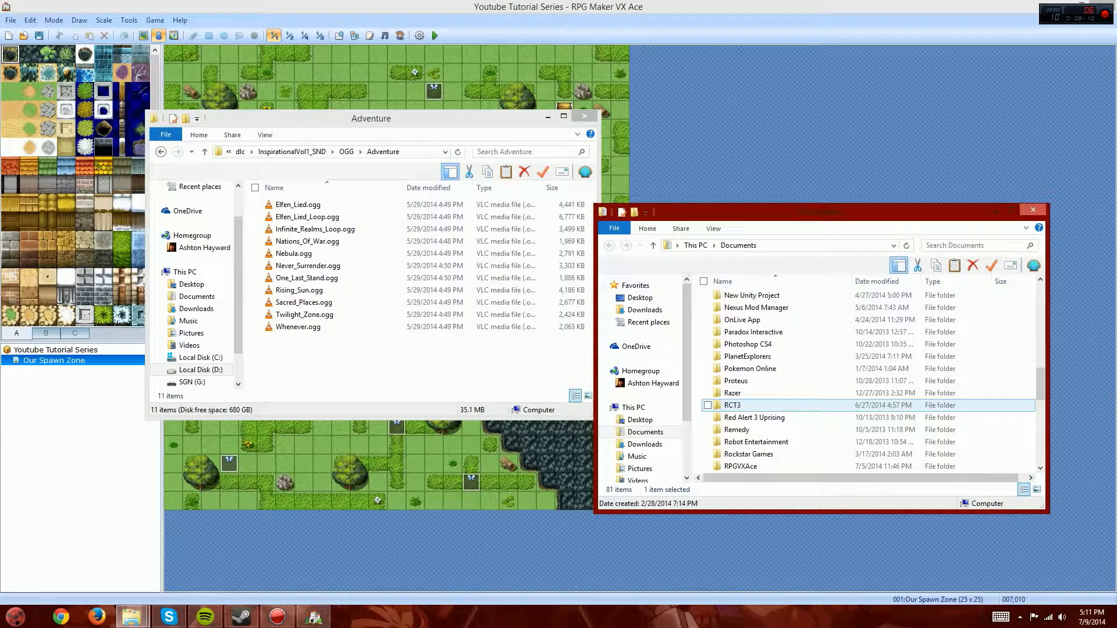
scroll(738, 401, down, 2)
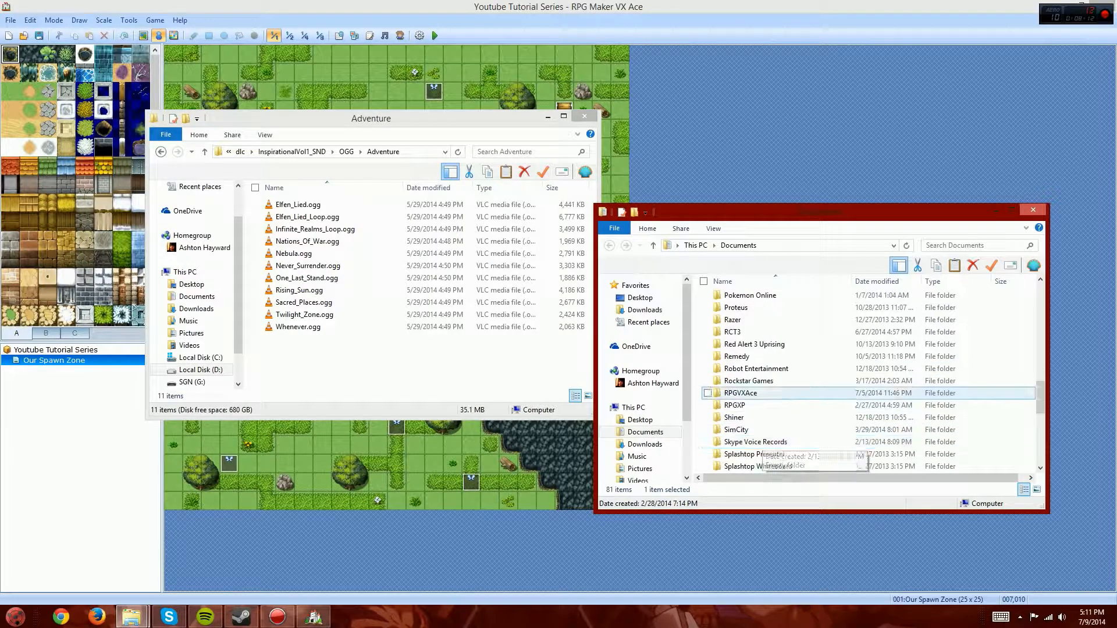
double_click(740, 393)
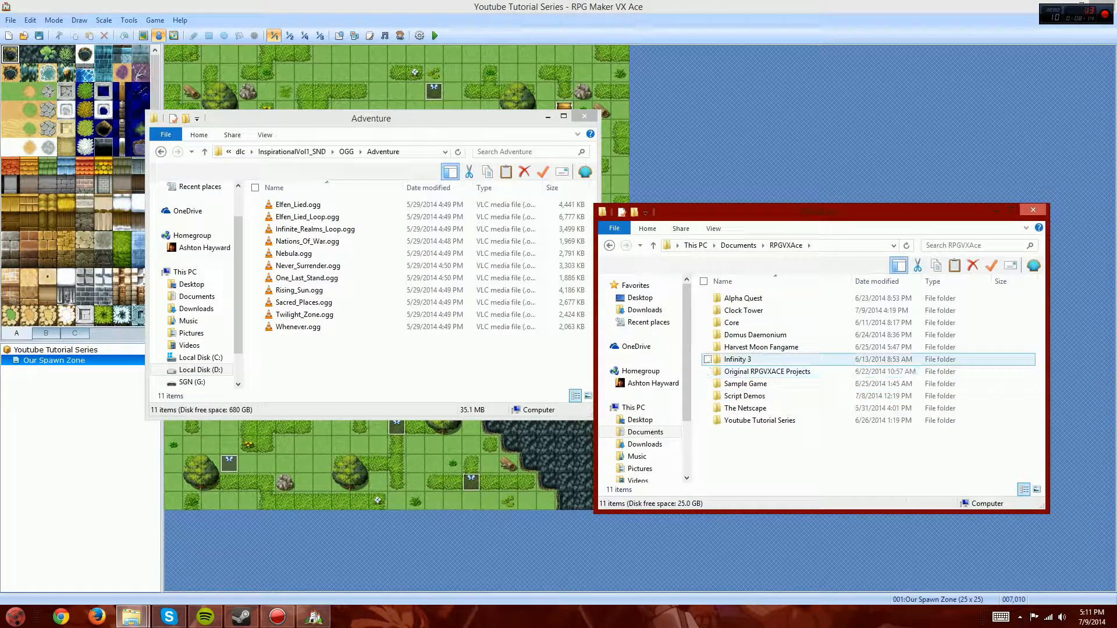
double_click(756, 420)
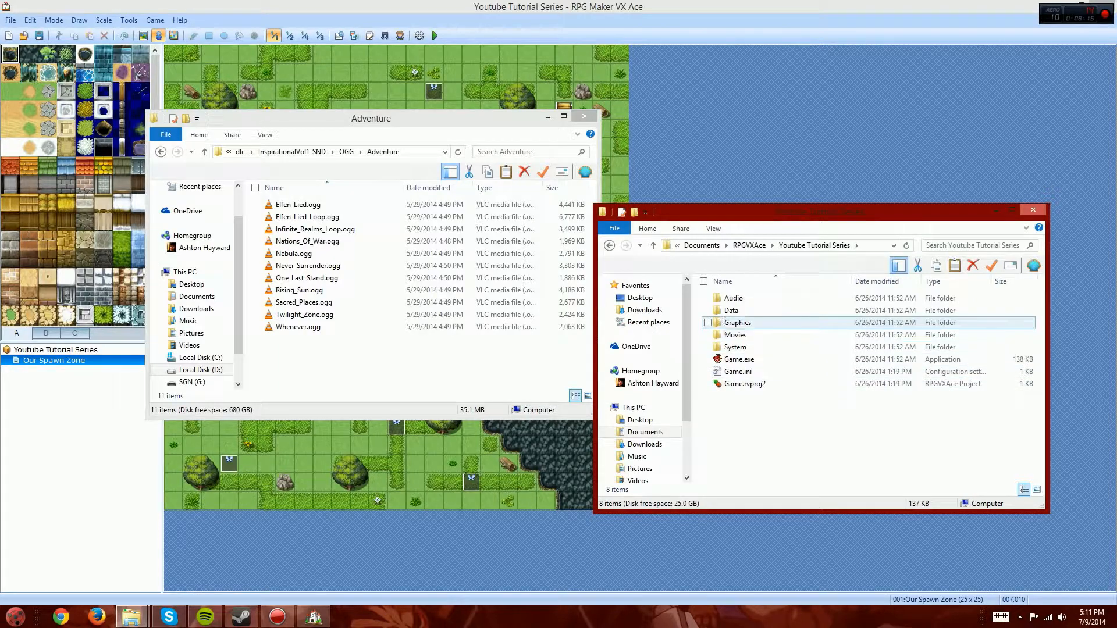
double_click(738, 323)
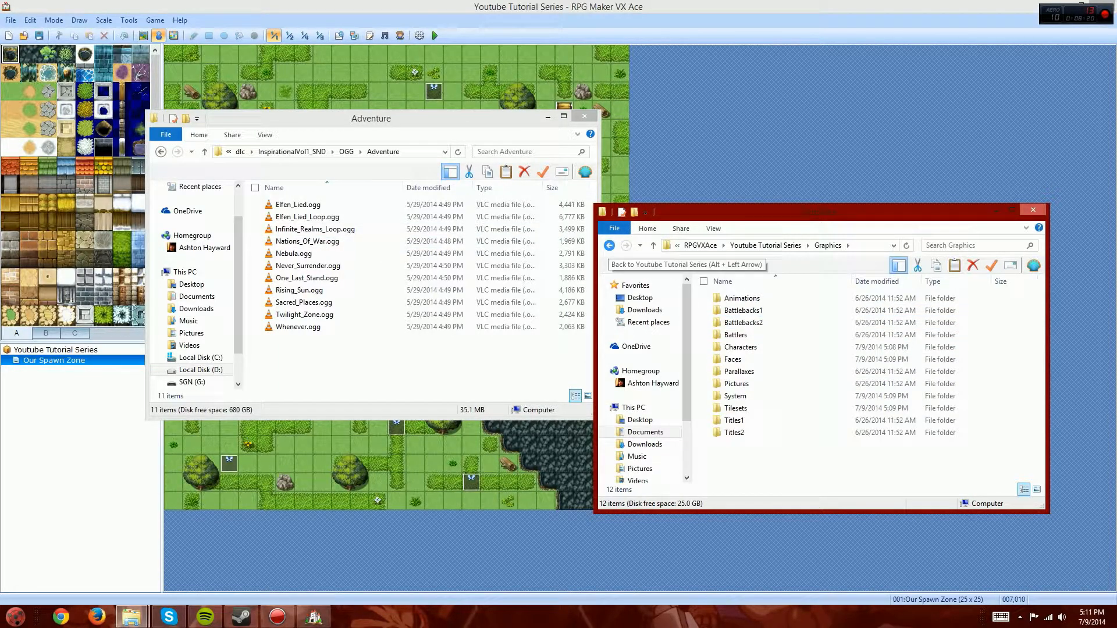
click(609, 245)
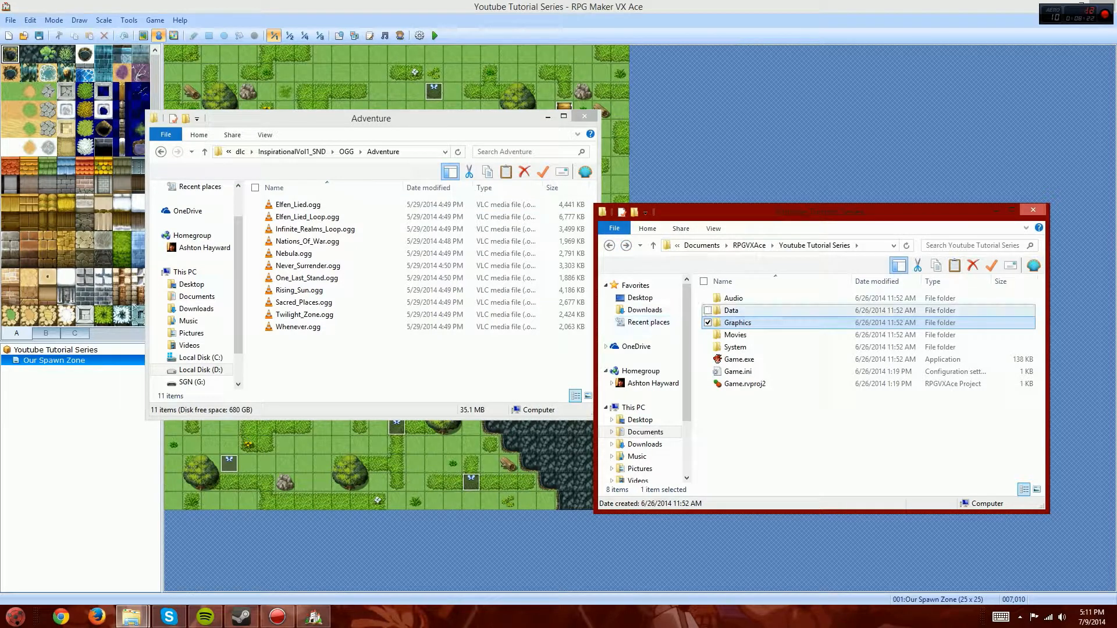
double_click(732, 298)
double_click(732, 298)
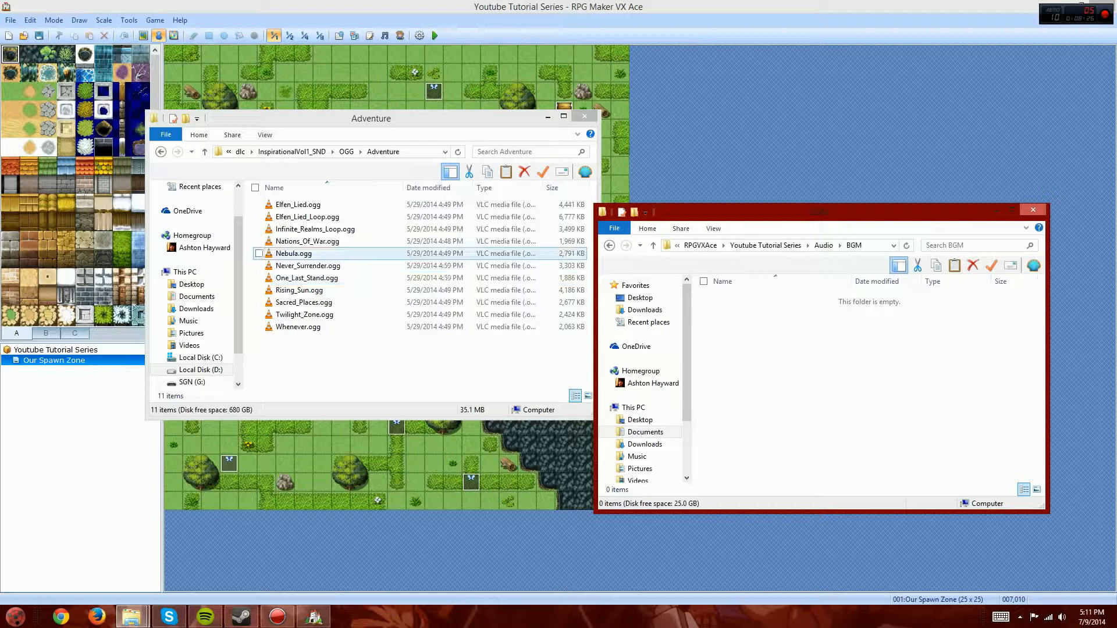
Step: Copy all the OGG tracks from the Adventure folder into the project's Audio/BGM folder and close both File Explorer windows
click(372, 241)
drag(352, 377, 299, 194)
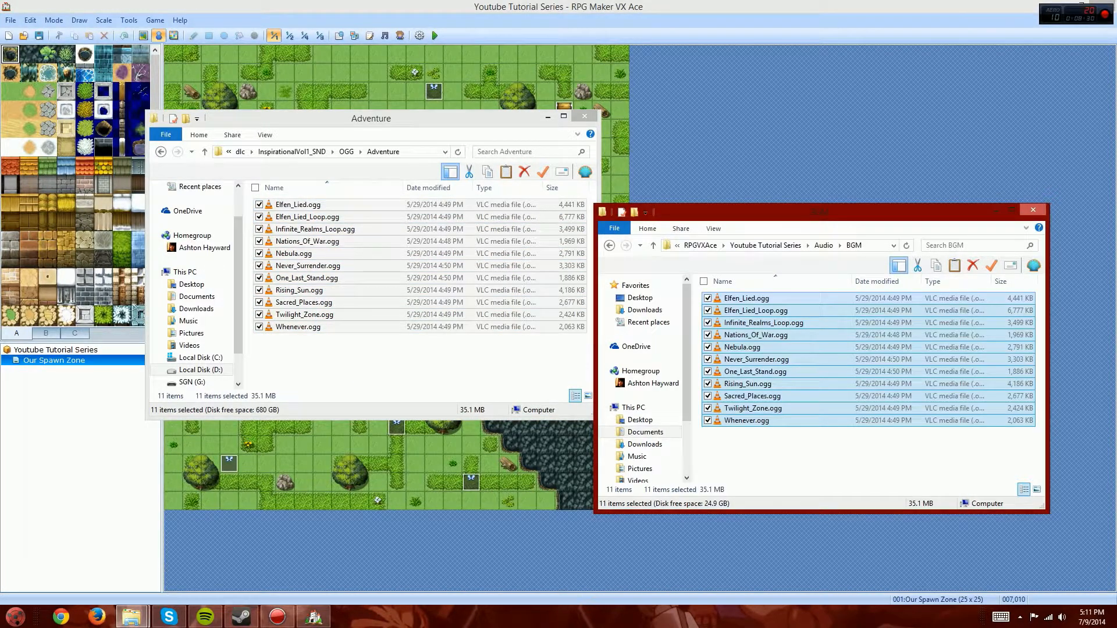
key(alt+Tab)
key(alt+F4)
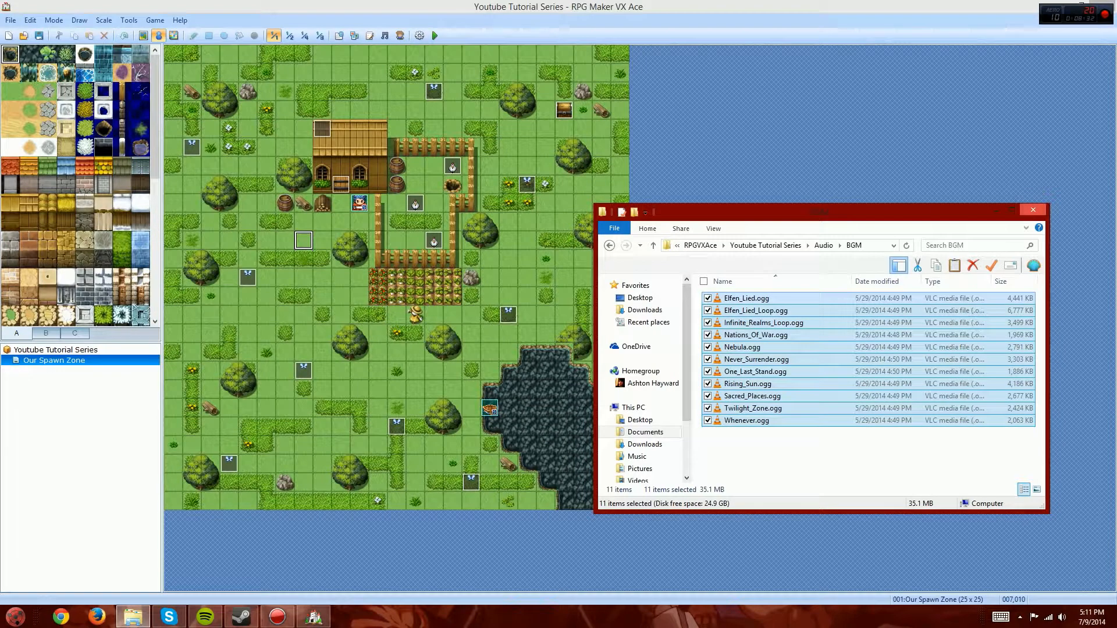
key(alt+F4)
Step: Switch to RPG Maker VX Ace, check the added BGM tracks in the Sound Test, stop playback, and close it
click(384, 35)
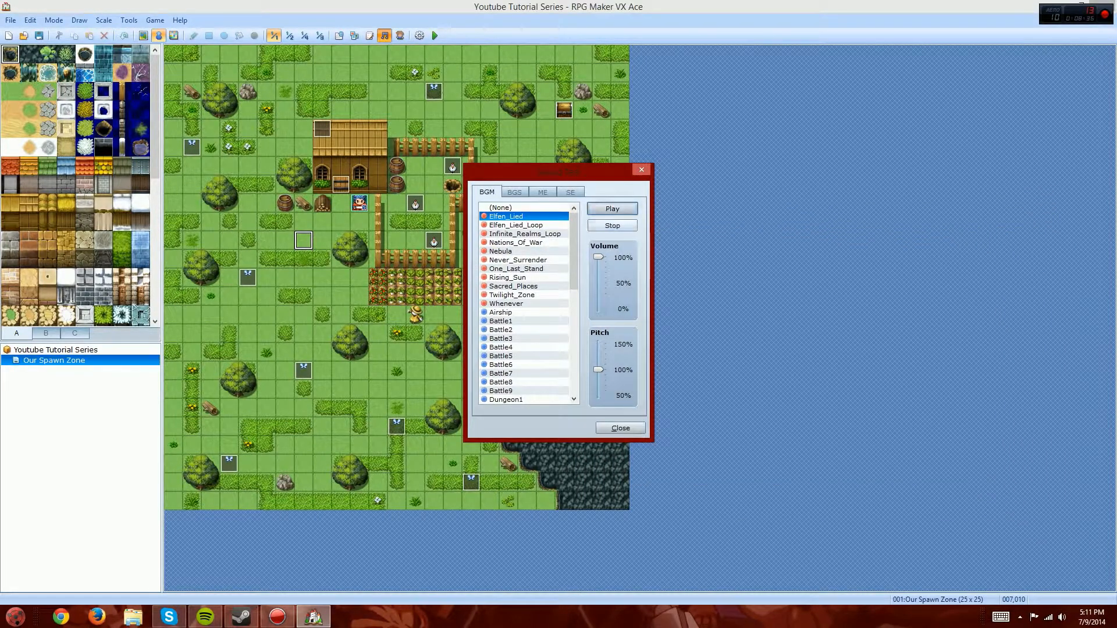
click(616, 226)
click(620, 429)
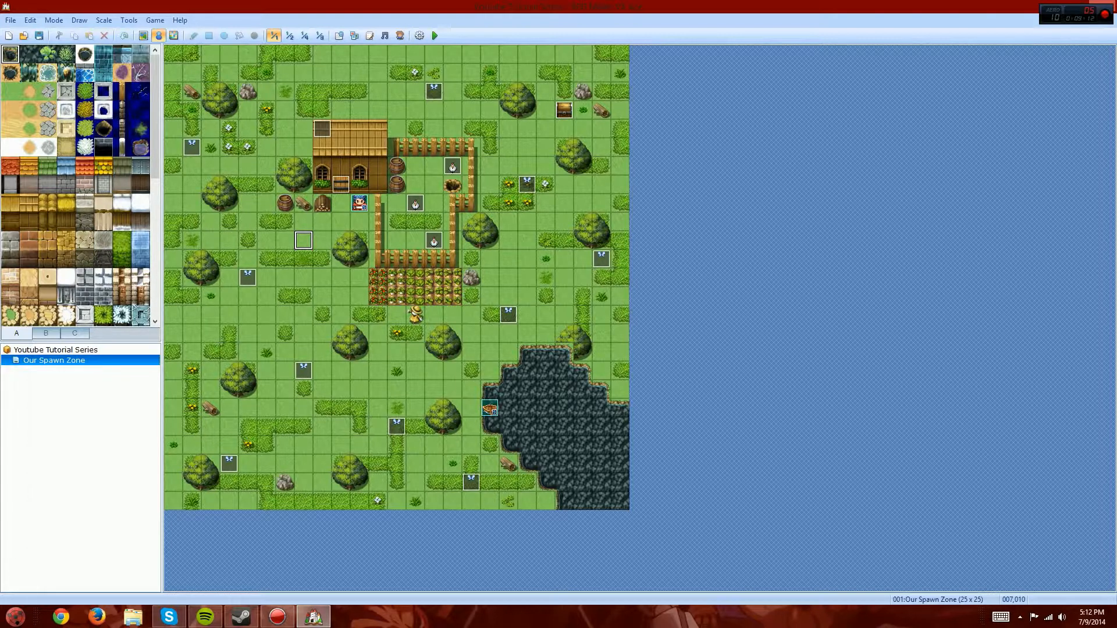
Step: Switch to Chrome, search for "RPG Maker VX Ace Resources", and open the Steam discussion "Granny's Lists - Resource Directories"
click(61, 617)
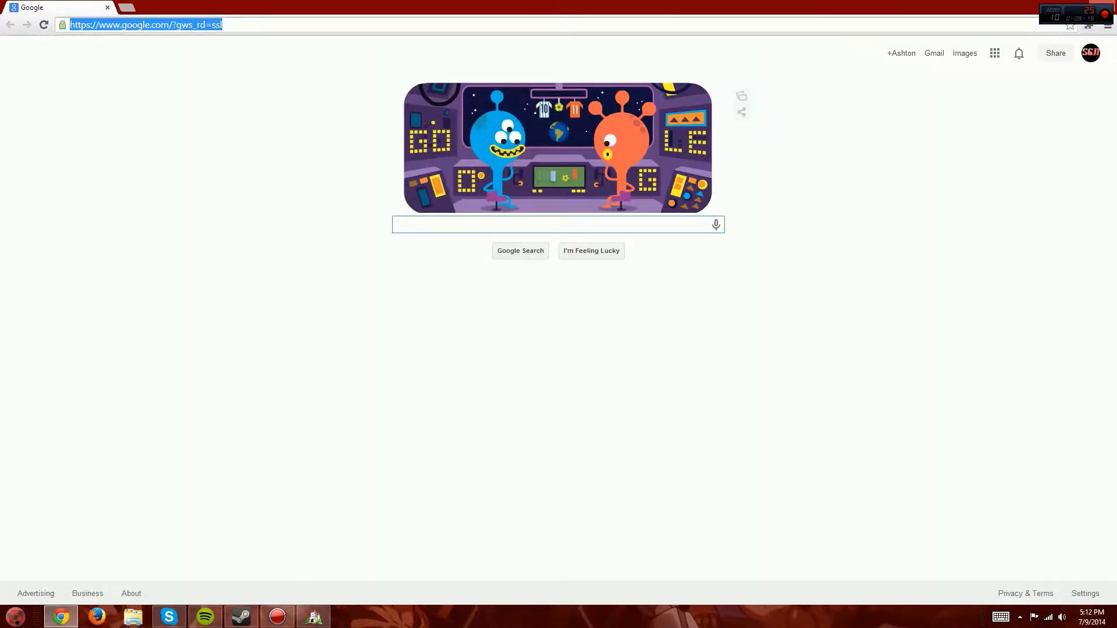
text(RPG Maker VX Ace Resourc)
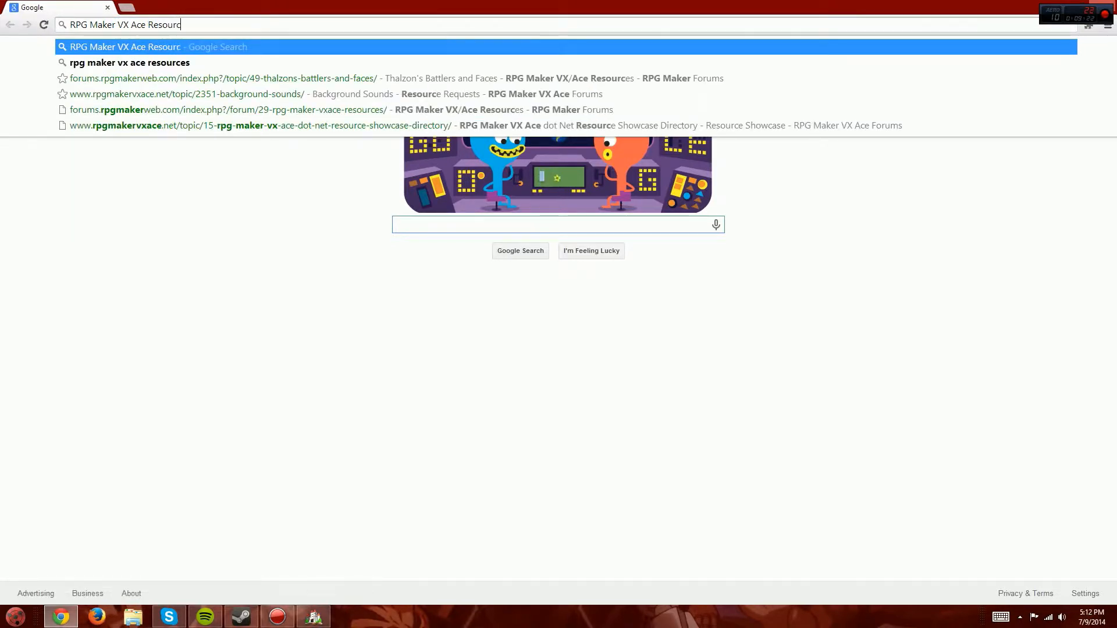
text(es)
key(Return)
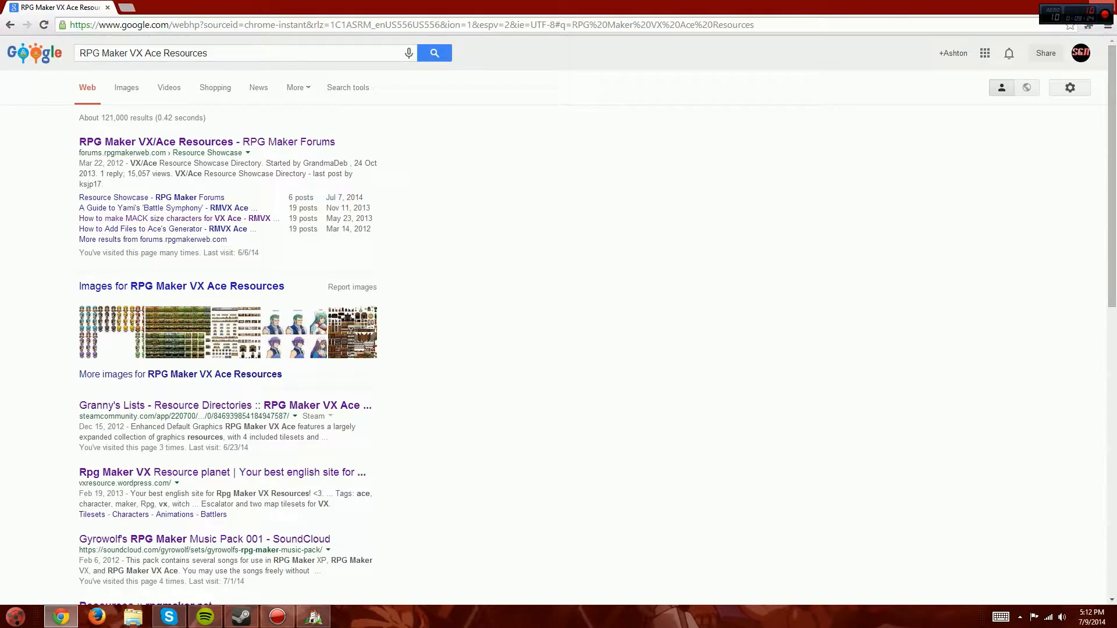
click(227, 406)
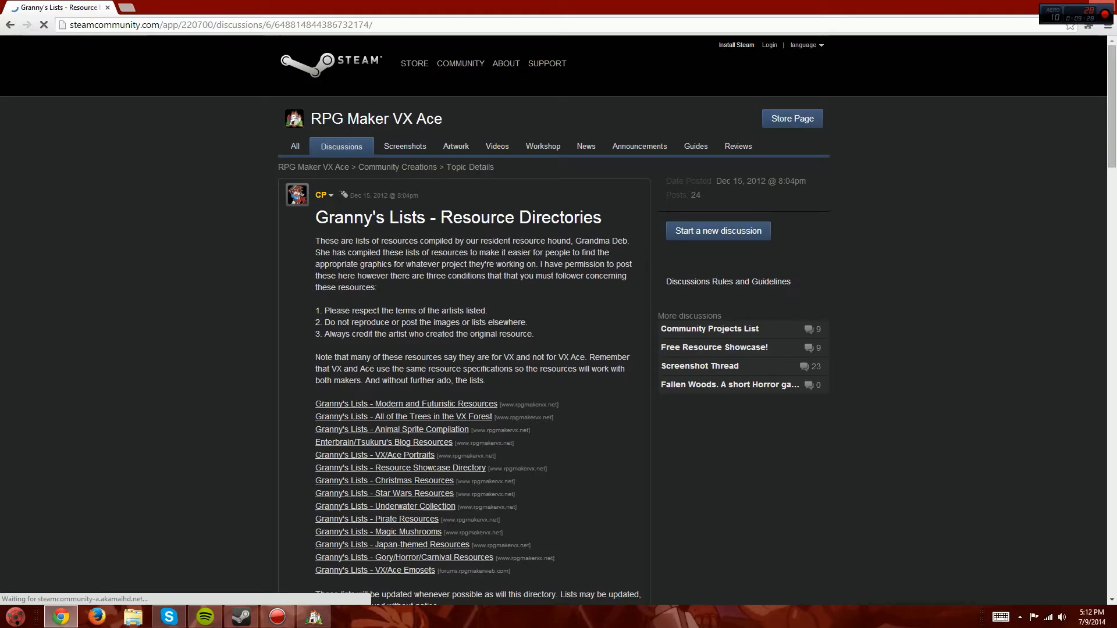
scroll(379, 403, down, 2)
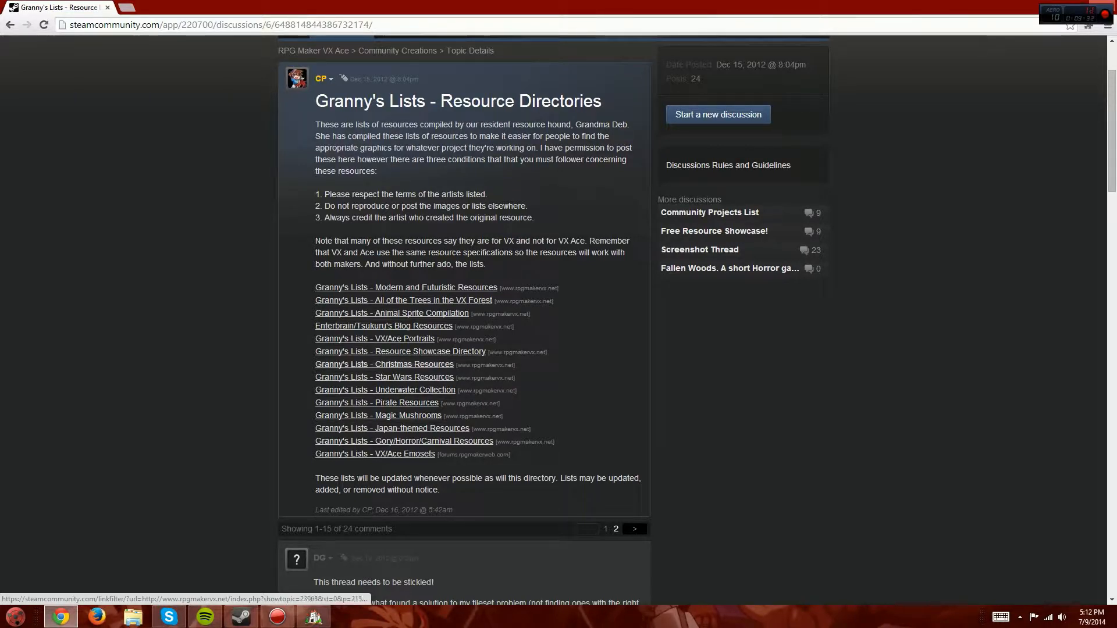
Step: Open Granny's Lists - VX/Ace Portraits, view the RTP People 4-7 Soldier Face edits topic, and close that topic
click(374, 339)
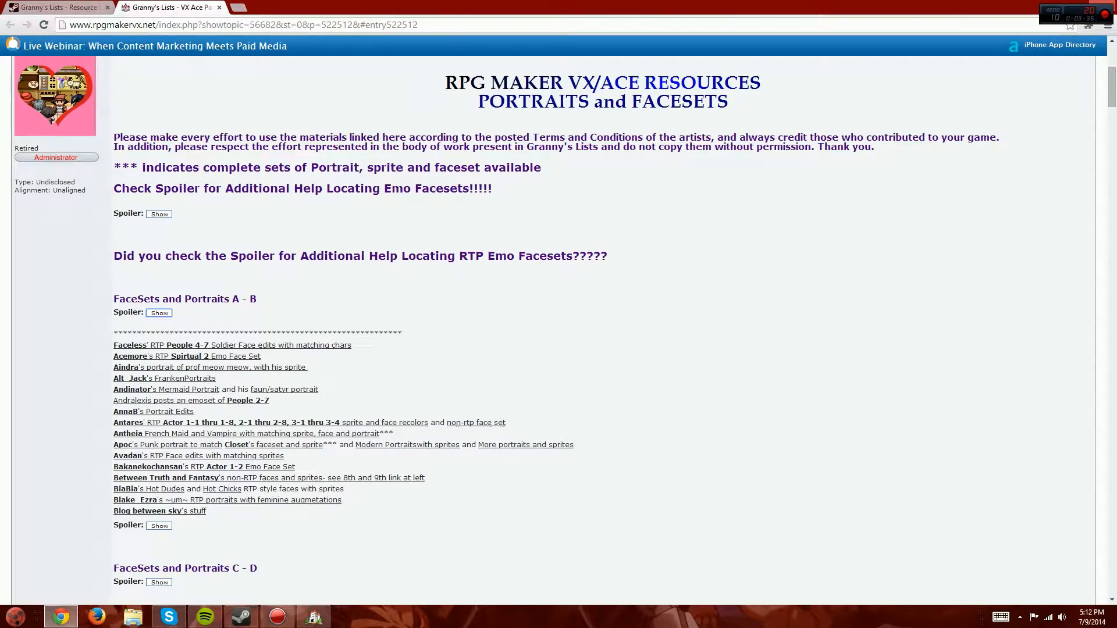
click(326, 345)
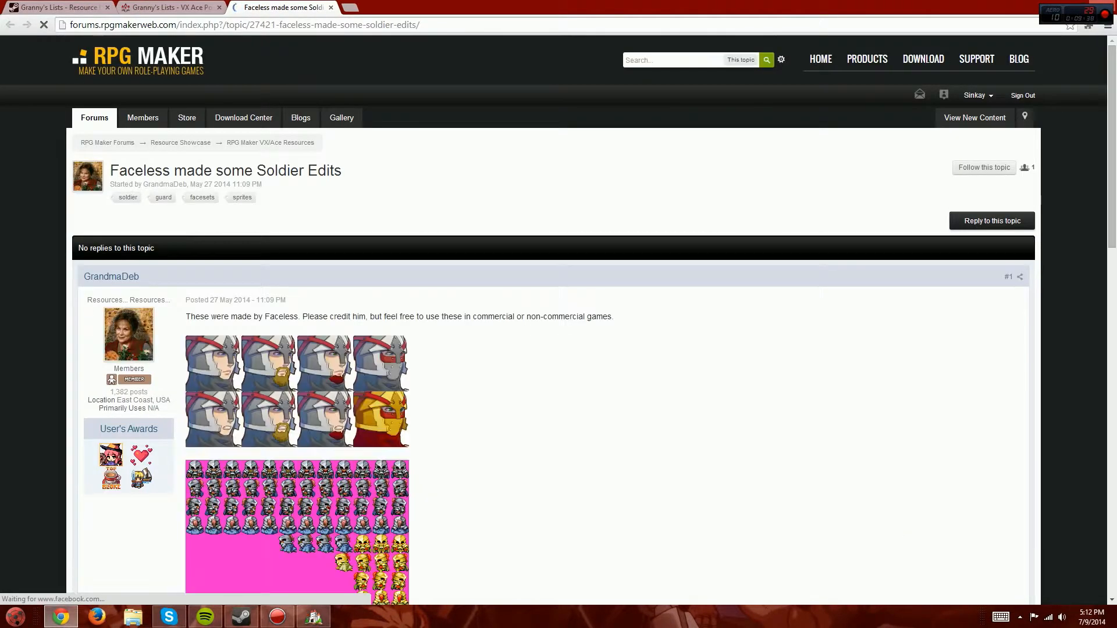
scroll(559, 349, down, 3)
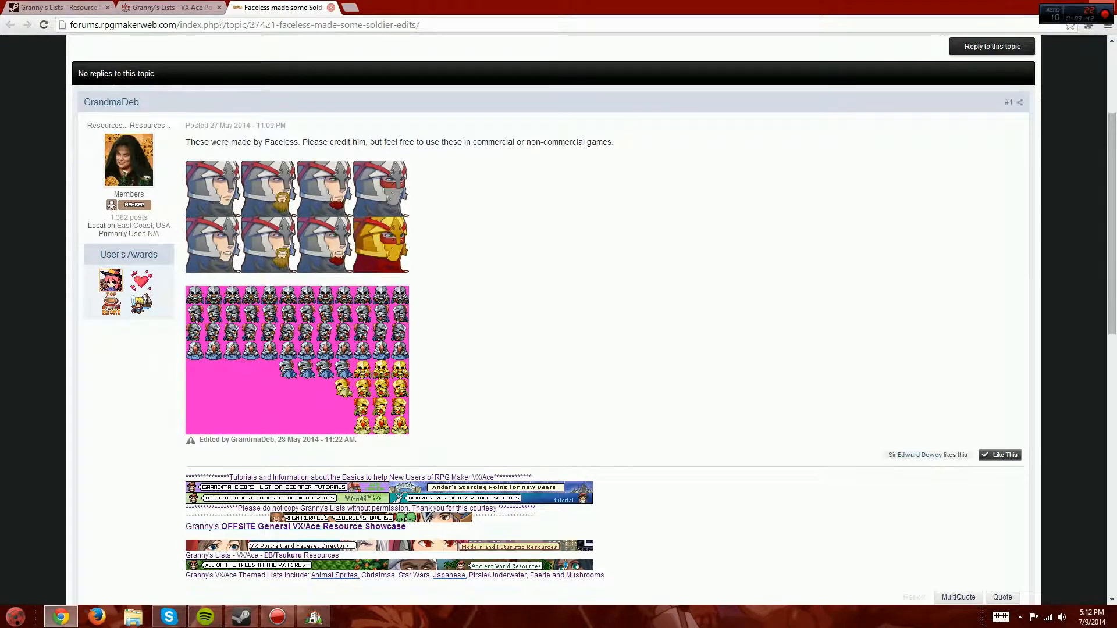
key(ctrl+w)
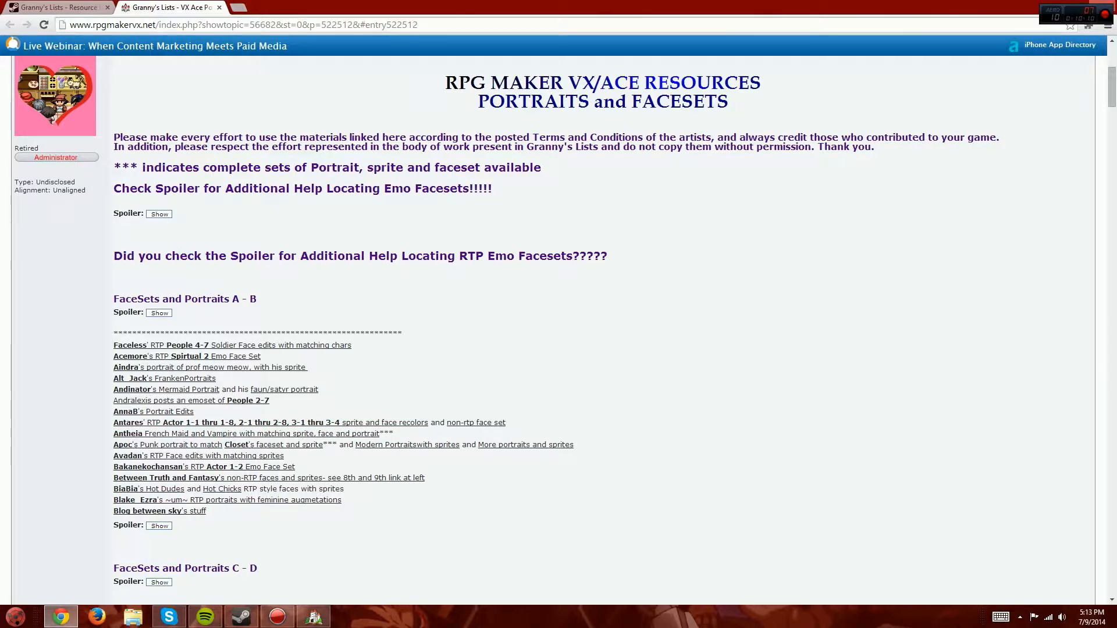
Step: View the Spiritual 2 Emo Face Set topic from the FaceSets and Portraits A - B section, and close it and the portraits list
click(159, 312)
click(159, 313)
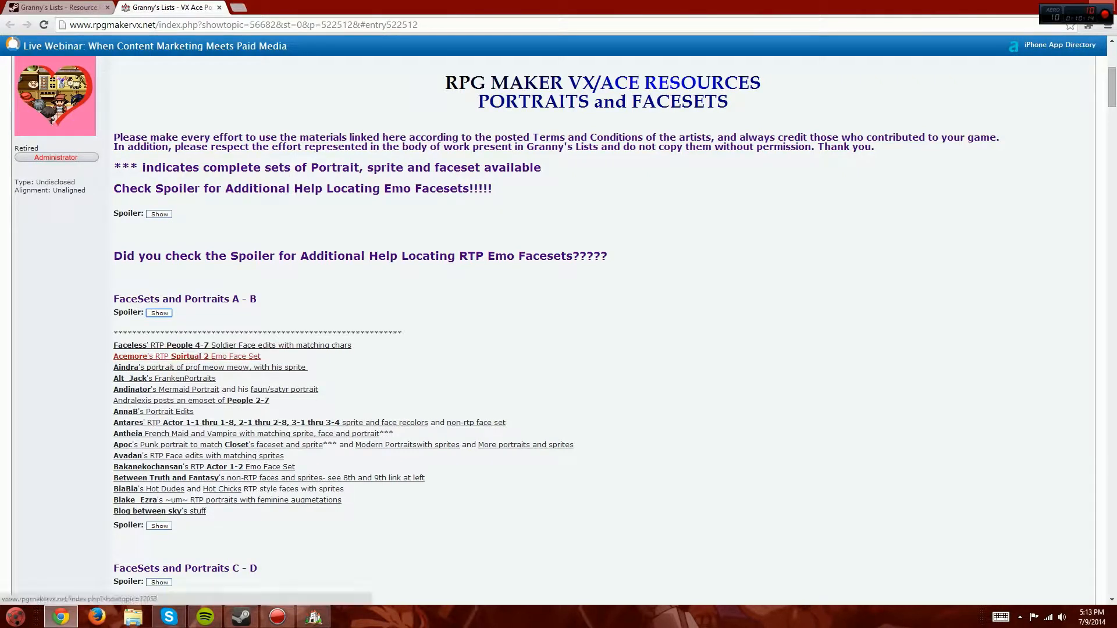
right_click(203, 356)
click(236, 363)
key(ctrl+Tab)
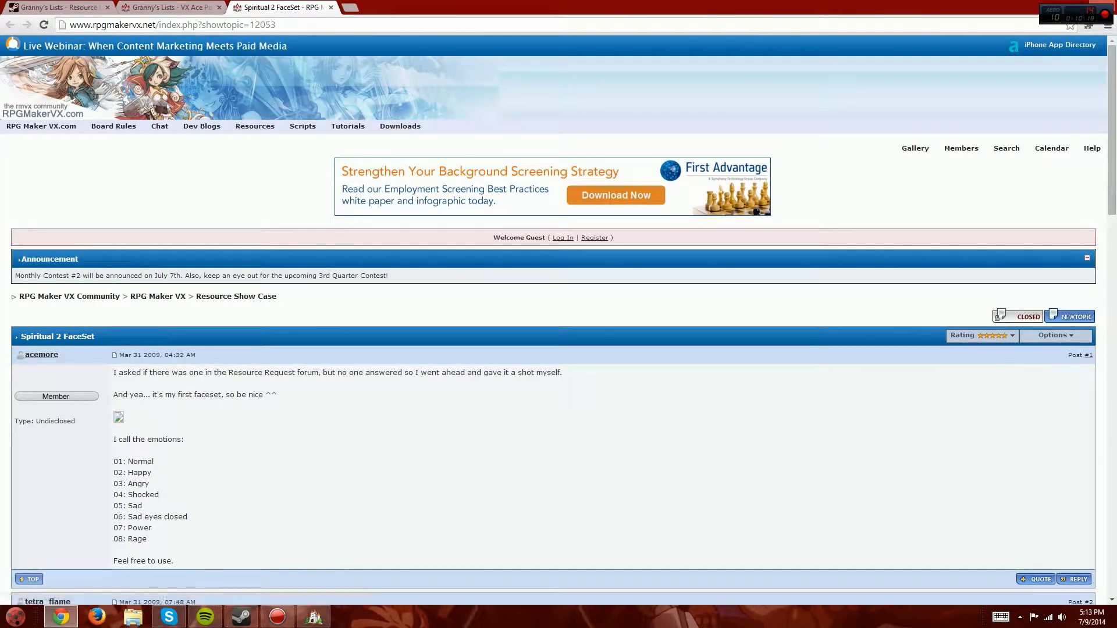
key(ctrl+w)
scroll(175, 345, down, 1)
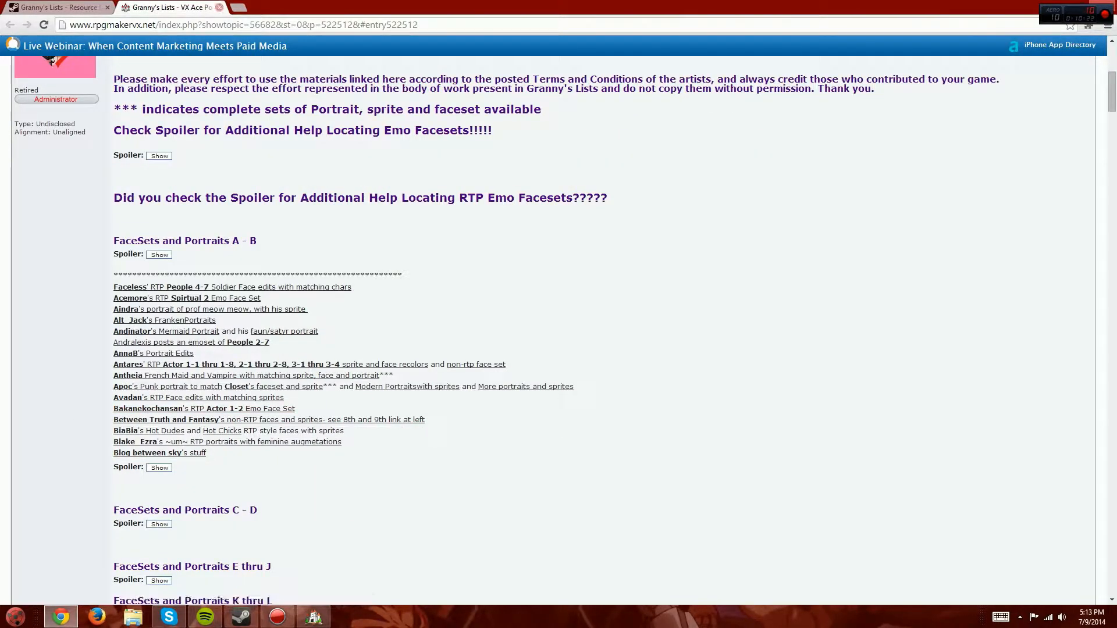
key(ctrl+w)
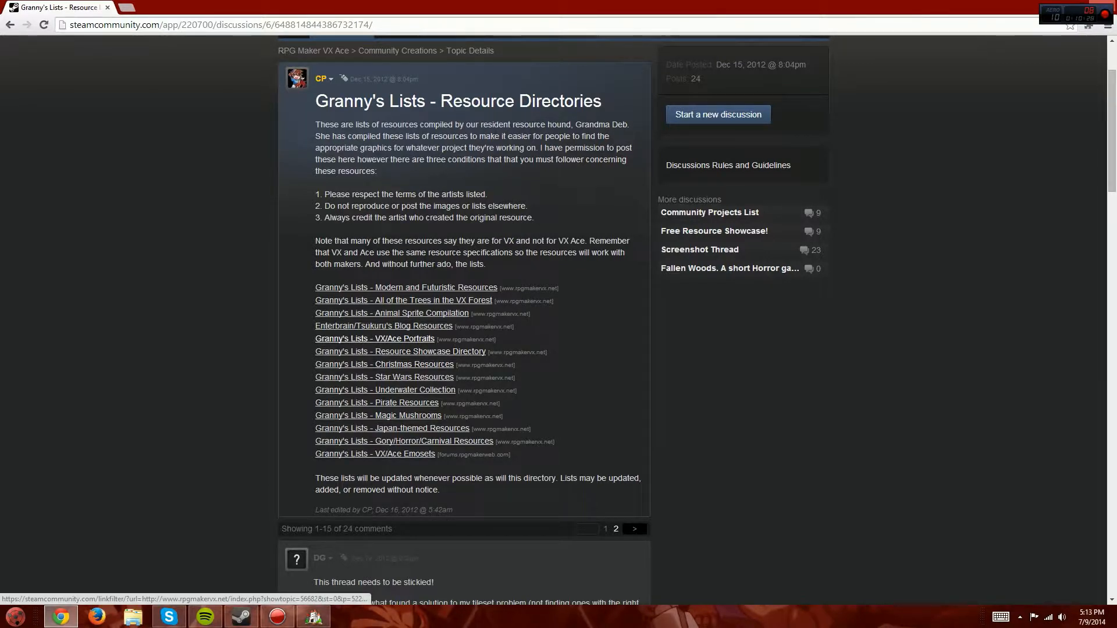
Step: Open Granny's Lists - Animal Sprite Compilation in a new tab and expand its Anthropomorphs section
right_click(428, 312)
click(448, 321)
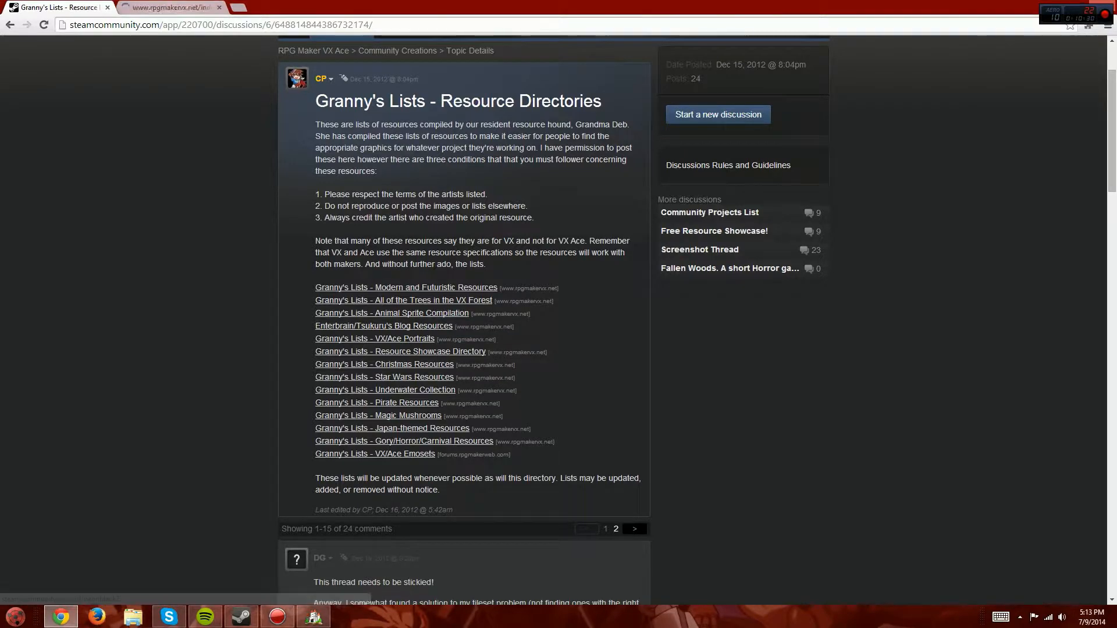
key(ctrl+Tab)
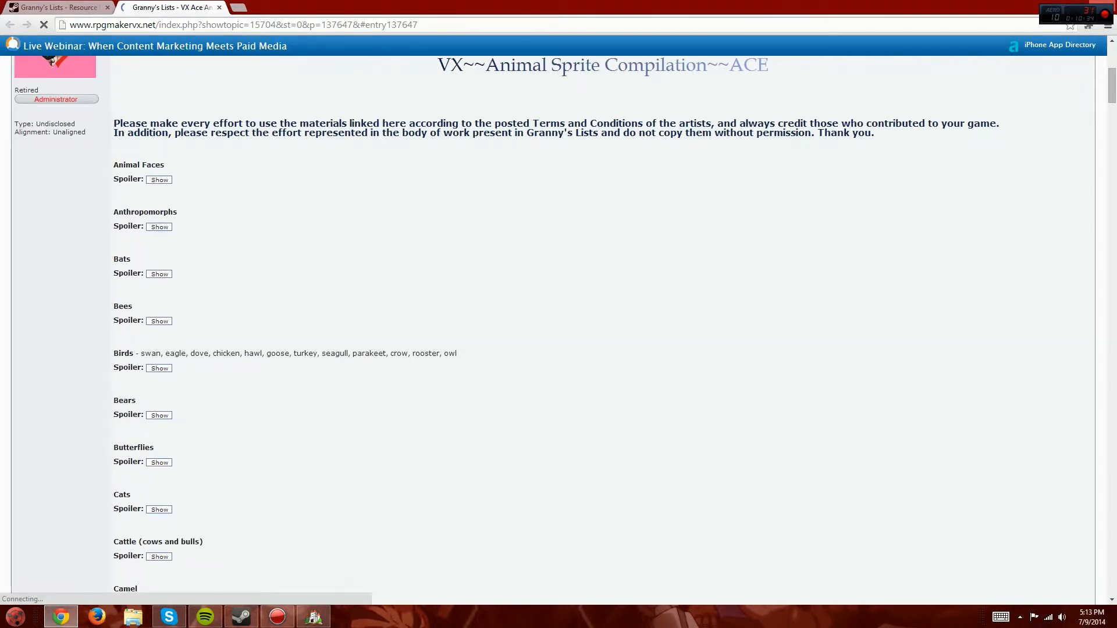
click(159, 227)
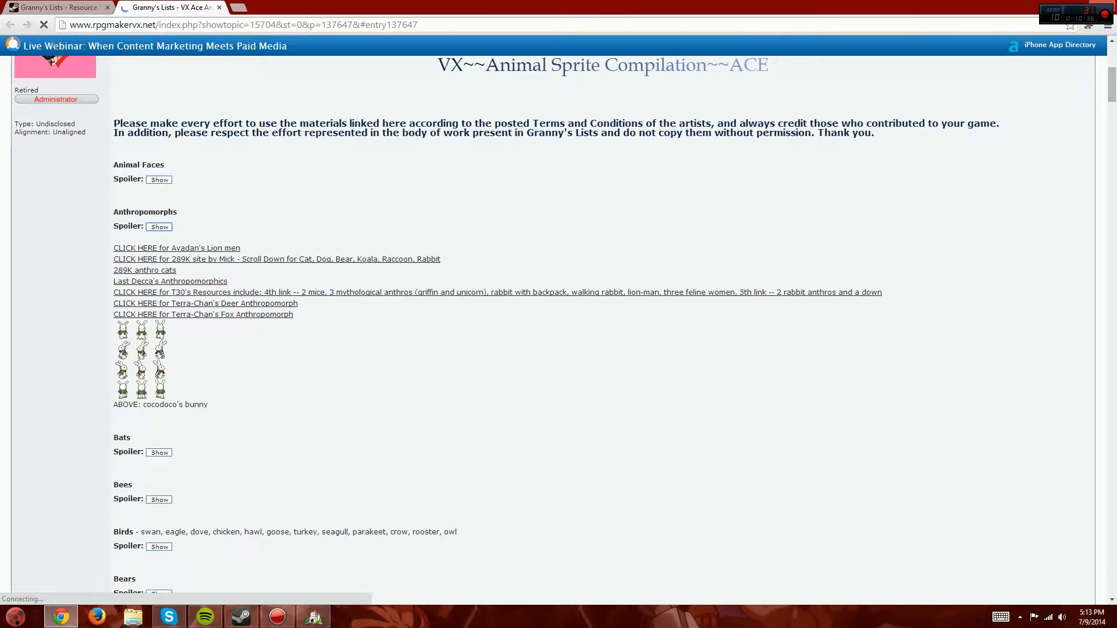
Step: Save cocodoco's bunny sprite image as BunnyMan in the Graphics\Characters folder of the Youtube Tutorial Series project
right_click(143, 359)
click(181, 367)
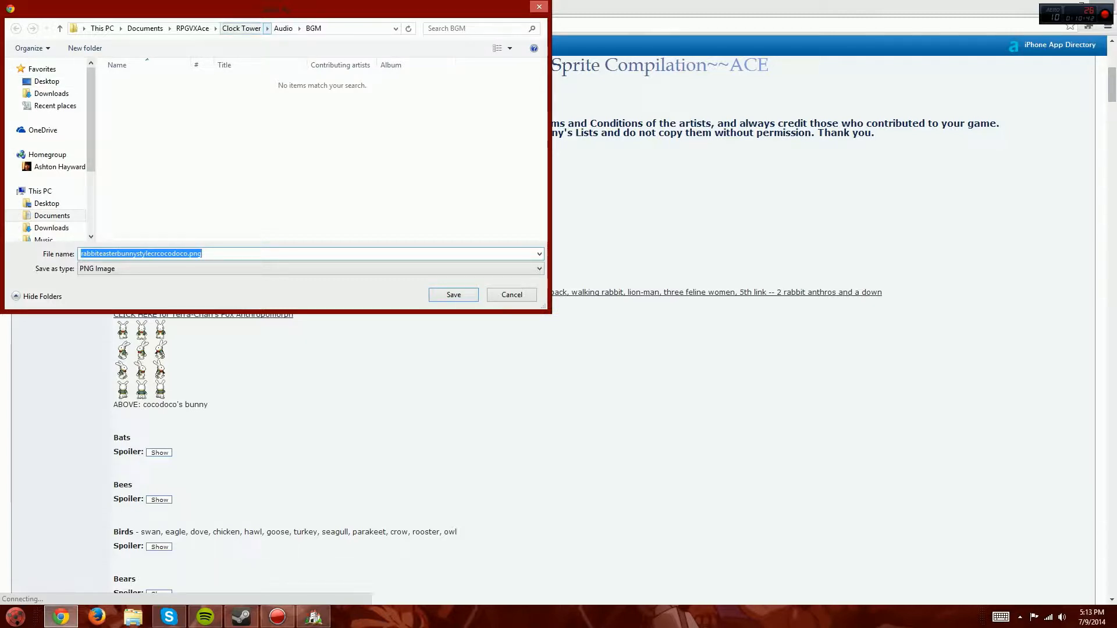
click(242, 27)
click(193, 28)
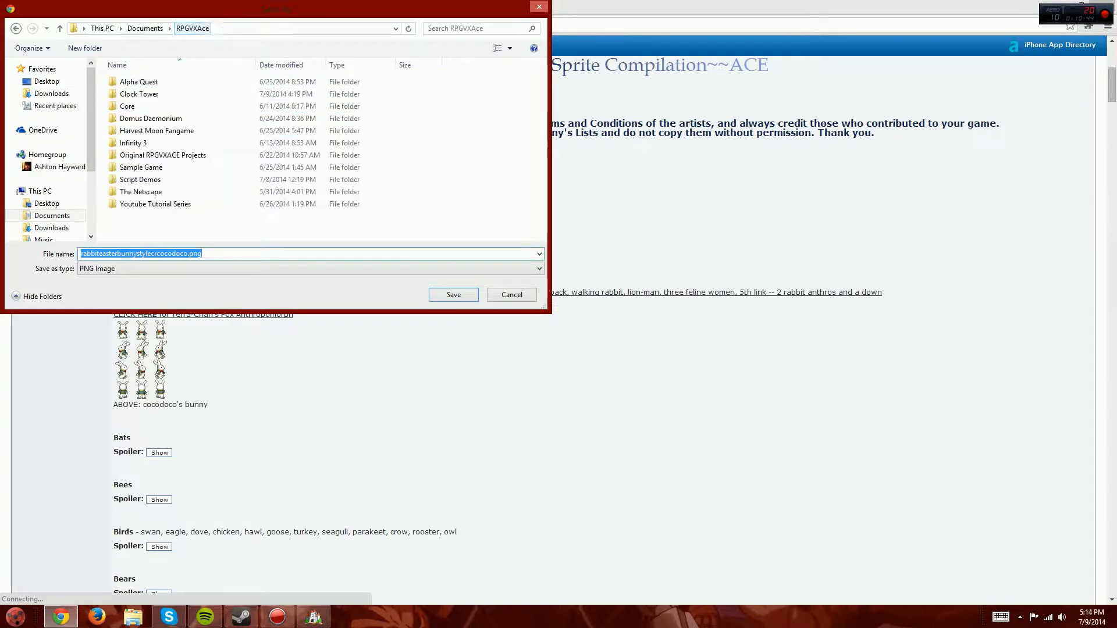
double_click(155, 204)
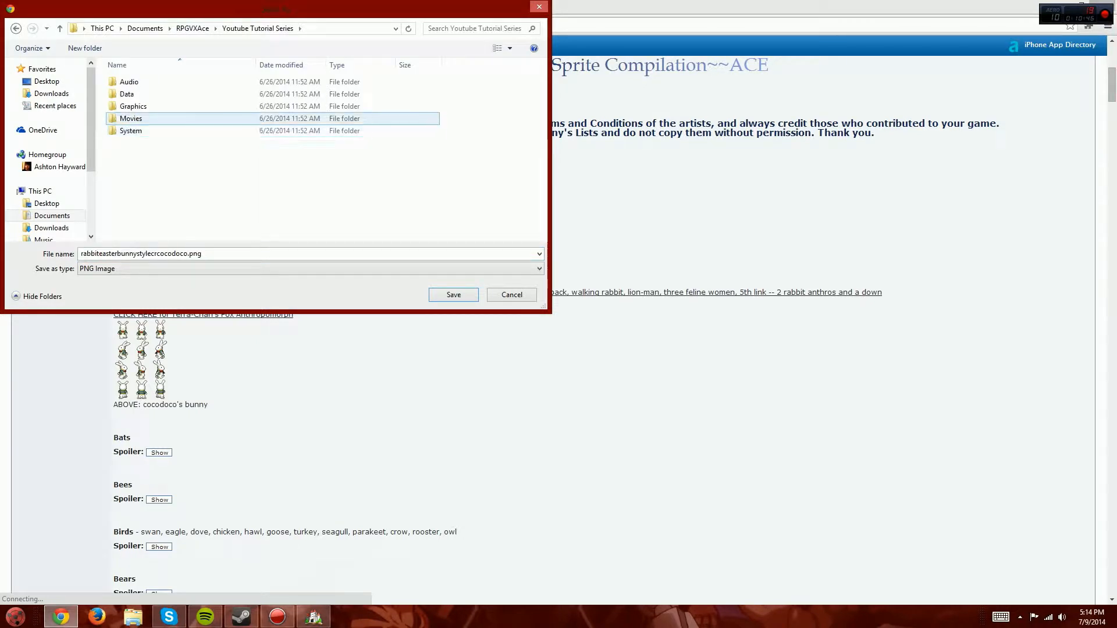
double_click(133, 106)
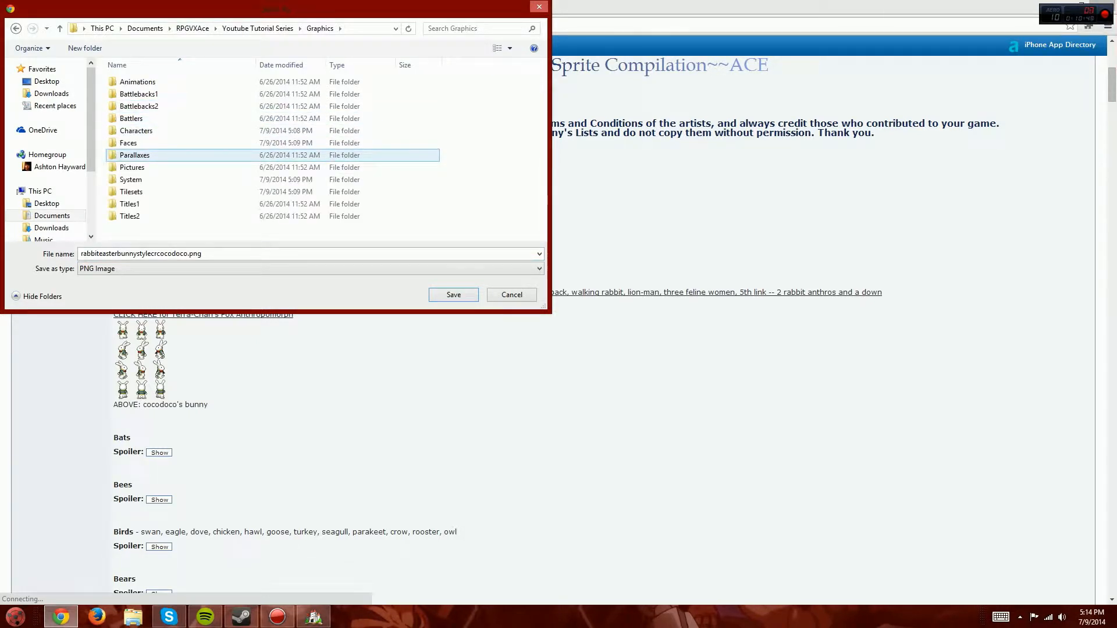
double_click(136, 130)
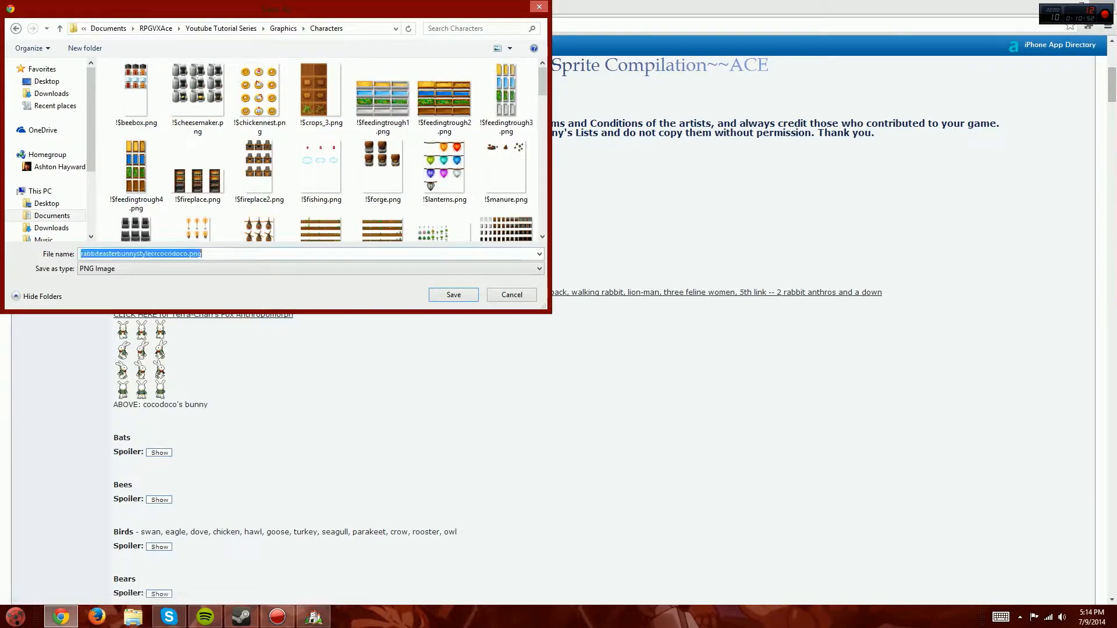
click(183, 254)
drag(185, 254, 80, 254)
text(BunnyMan)
key(Return)
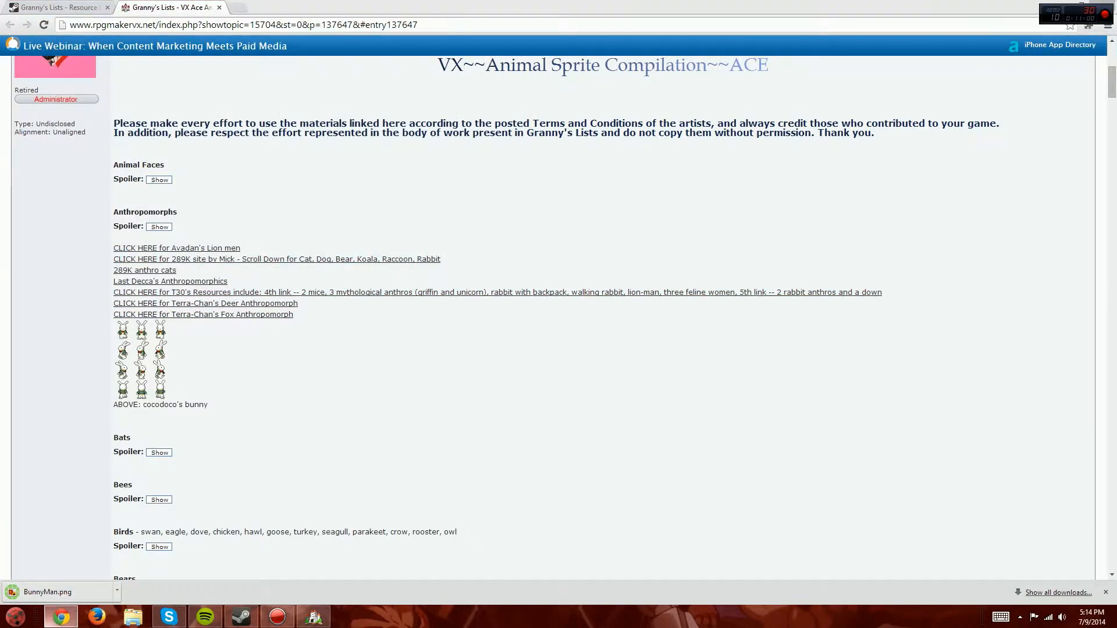
Step: Switch to RPG Maker VX Ace and open the character graphic selection for actor 001 in the database
click(314, 616)
click(338, 35)
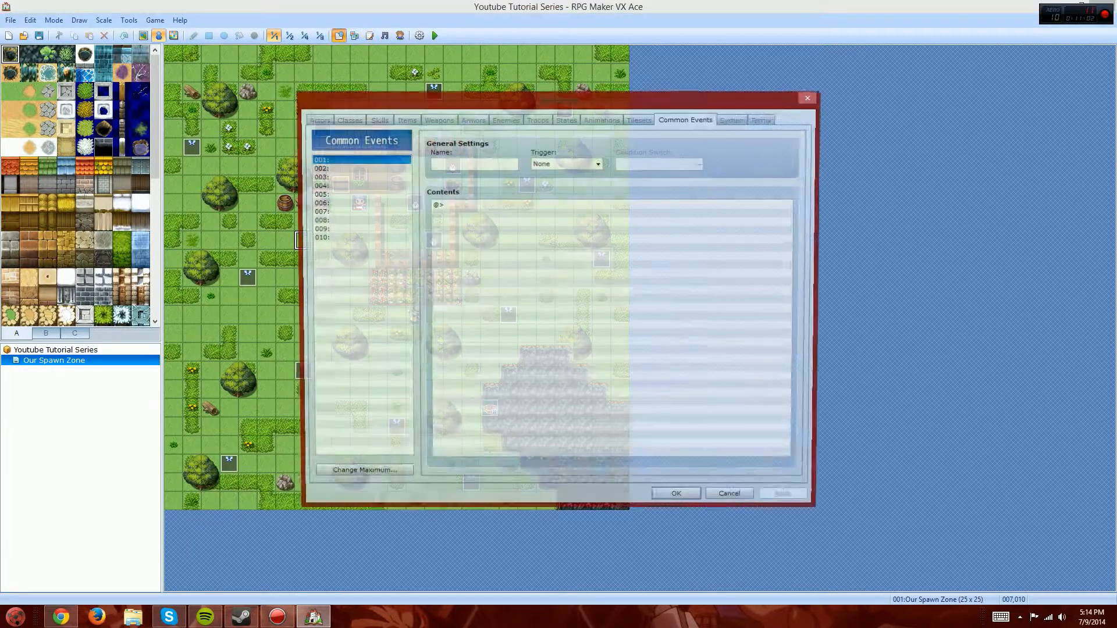
click(317, 119)
double_click(454, 288)
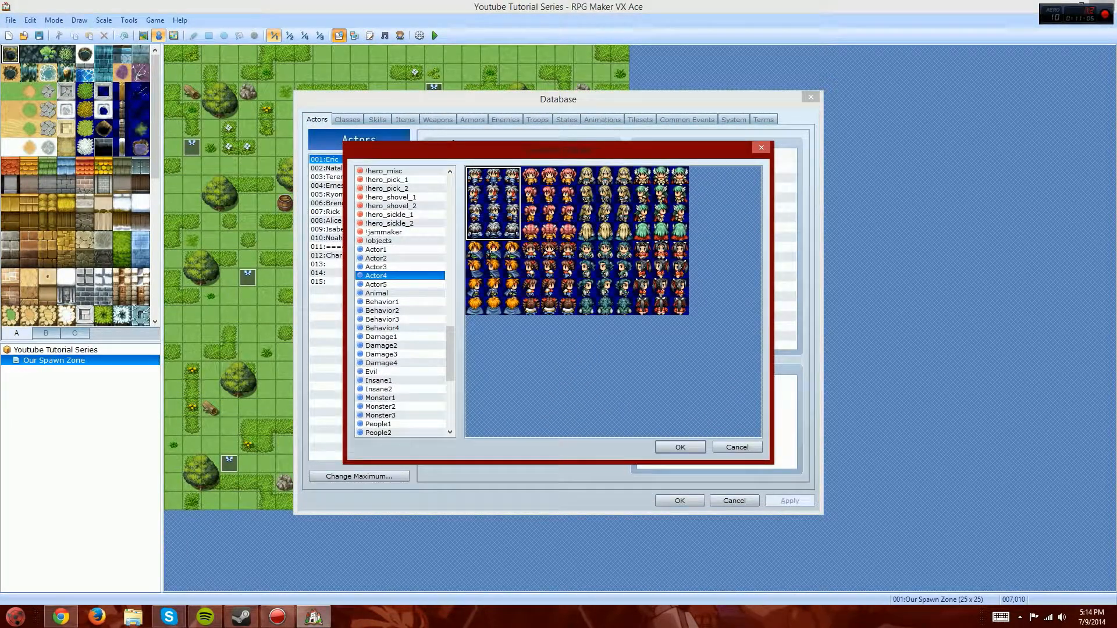
scroll(398, 224, down, 12)
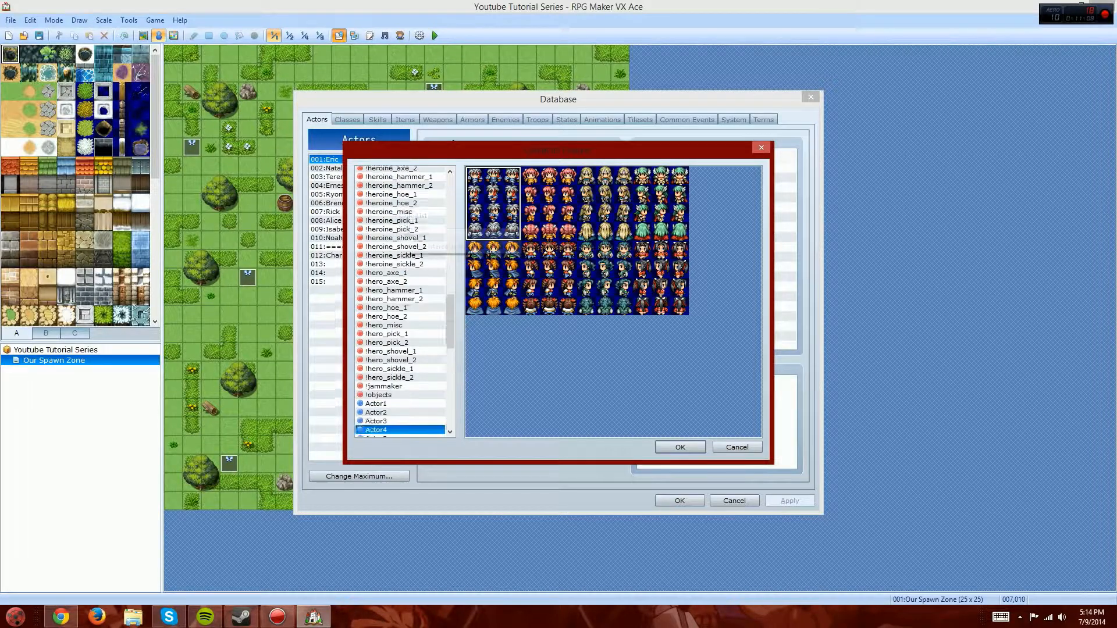
scroll(398, 225, up, 3)
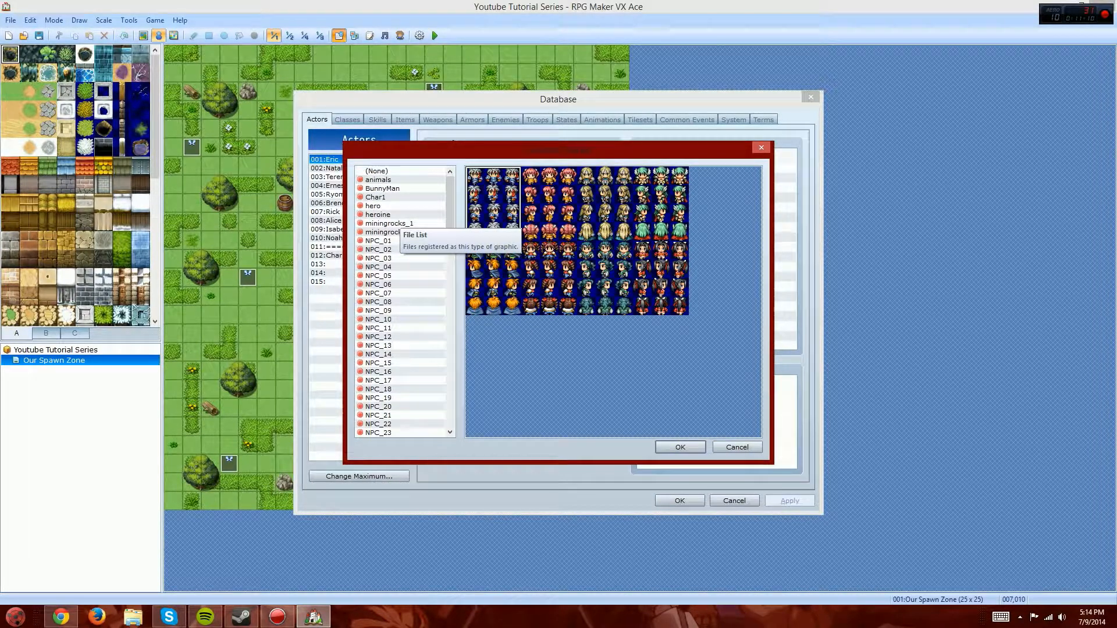
Step: Select the BunnyMan sheet and examine how its sprites are divided into selectable cells
click(382, 188)
click(500, 186)
click(487, 186)
click(500, 185)
click(486, 185)
click(473, 186)
click(486, 185)
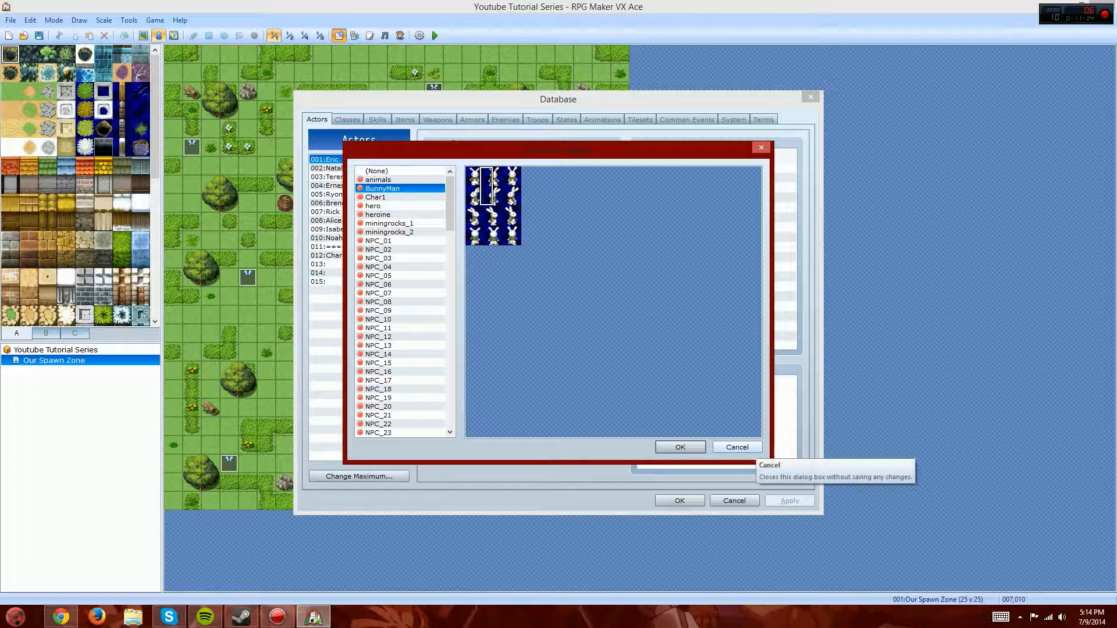
Step: Select the Char1 sheet for comparison and examine its individual character cells
click(376, 197)
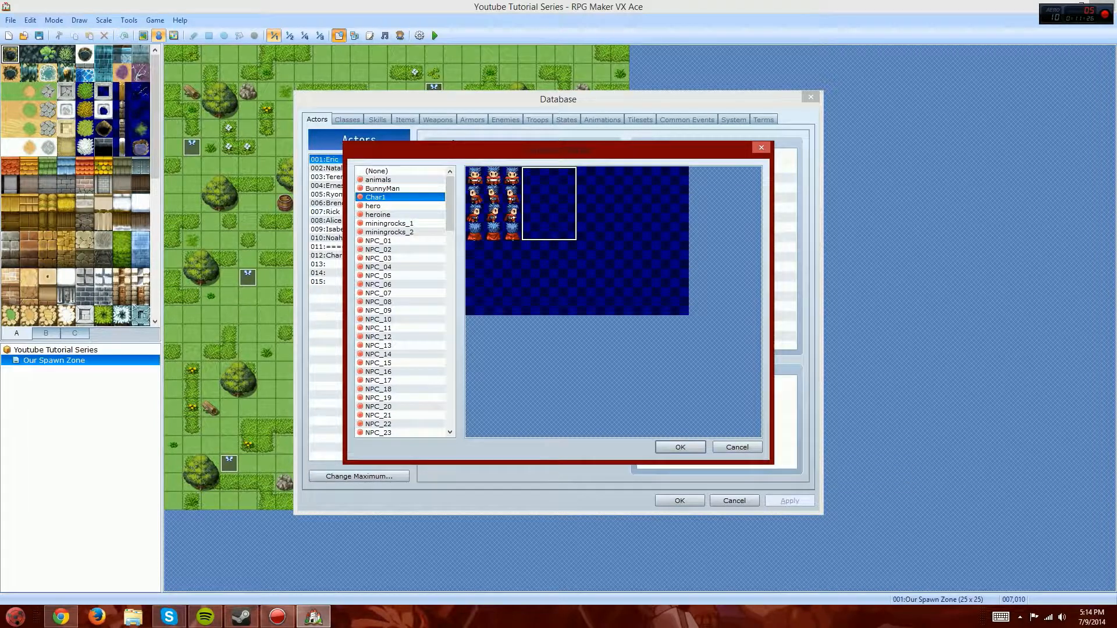
click(605, 203)
click(661, 203)
click(605, 203)
click(549, 203)
click(494, 203)
Step: Recheck the cells of the BunnyMan sheet, and close the graphic selection and the database without saving changes
click(383, 188)
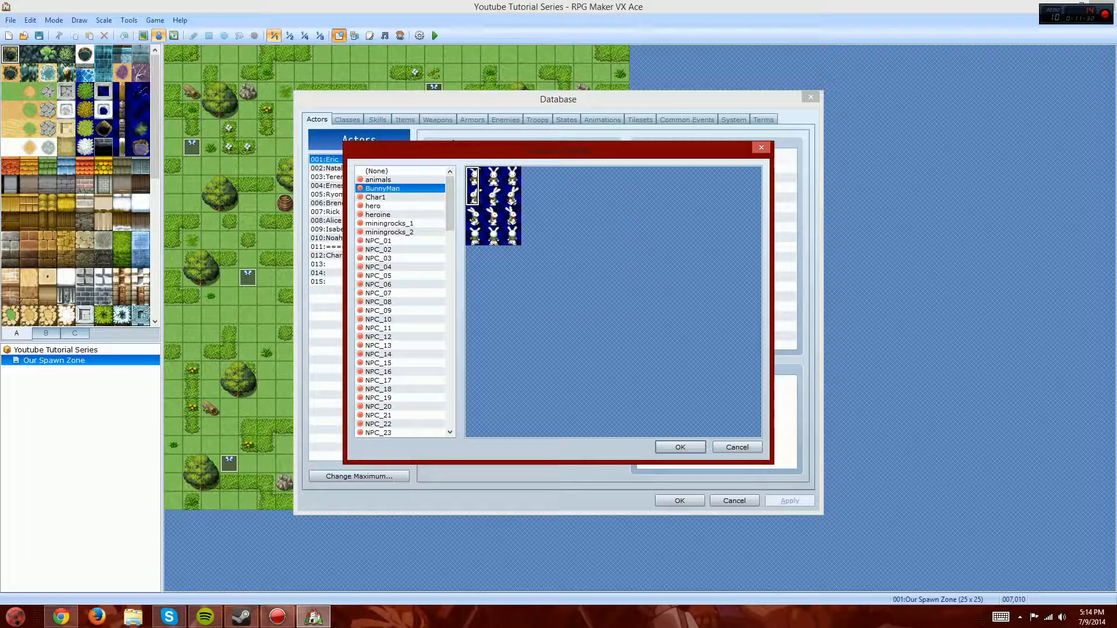
click(486, 186)
click(501, 186)
click(514, 186)
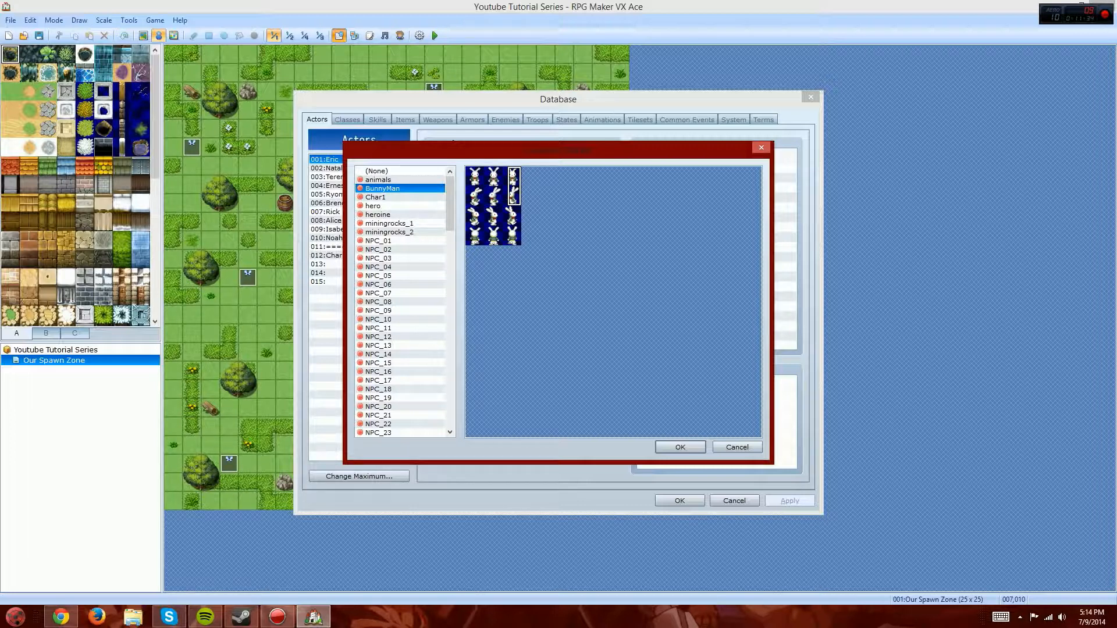
click(737, 447)
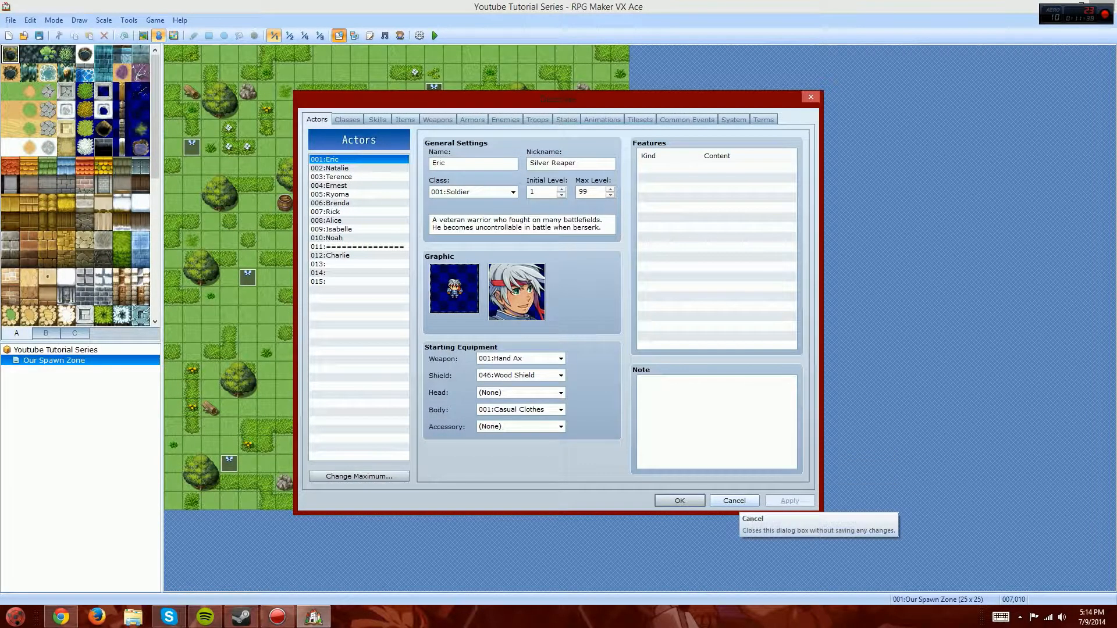
click(736, 502)
Step: Open File Explorer and browse to Documents\RPGVXAce\Youtube Tutorial Series\Graphics\Characters
click(133, 616)
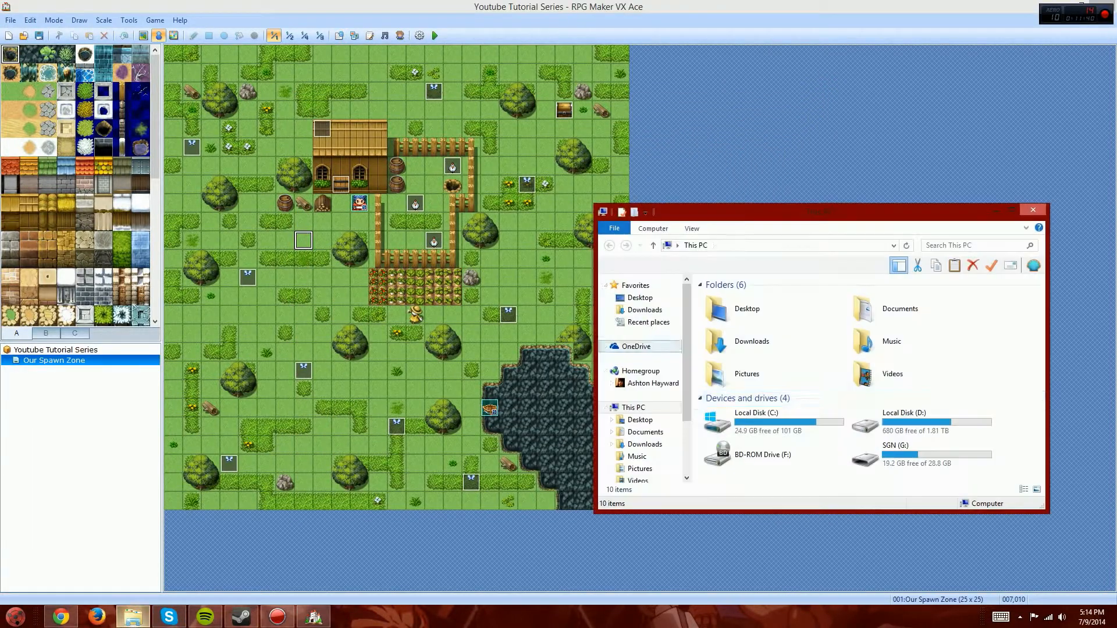
double_click(908, 305)
key(r)
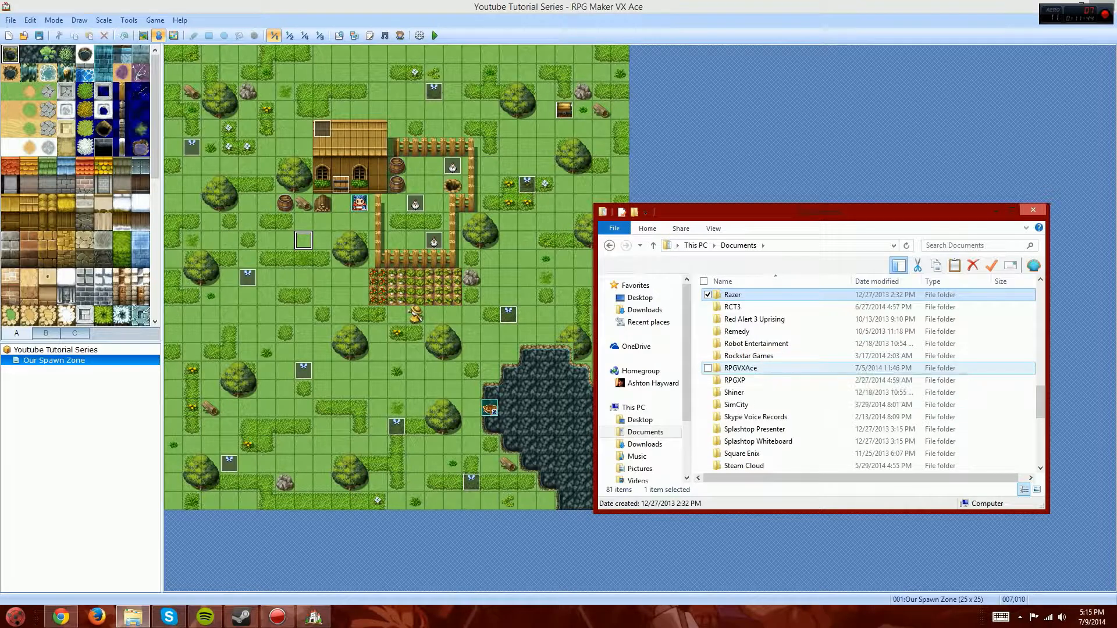
double_click(741, 368)
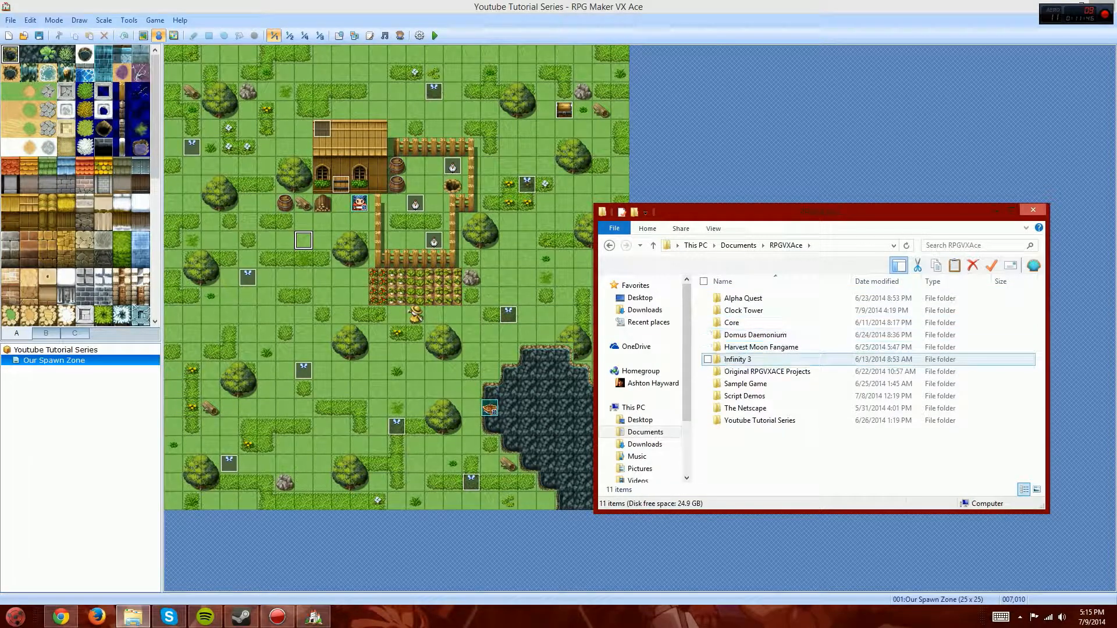
double_click(759, 421)
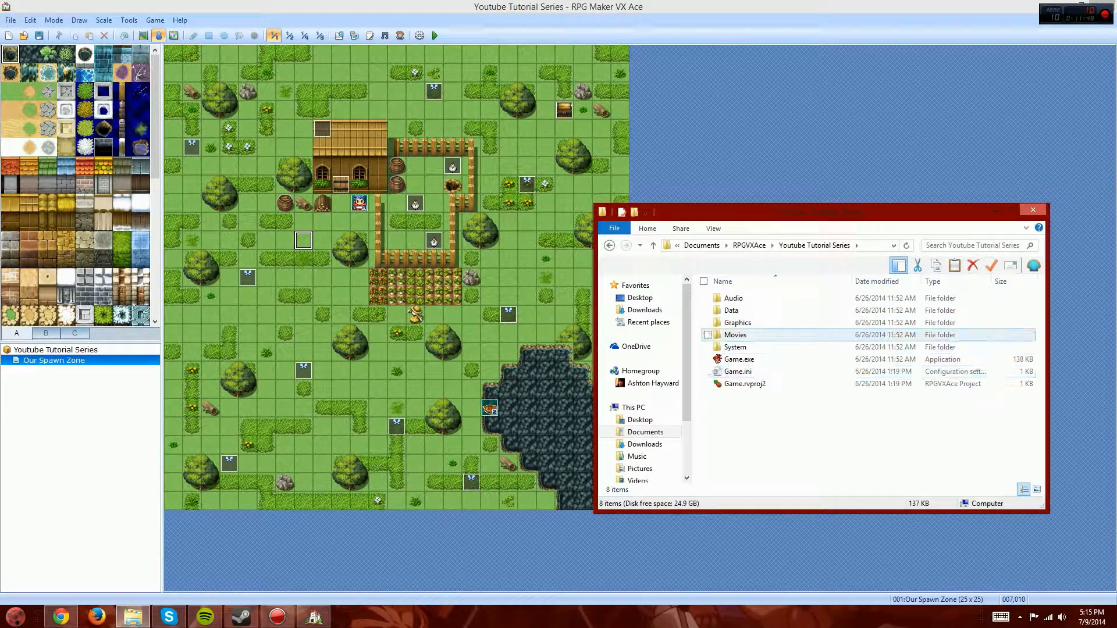
double_click(736, 323)
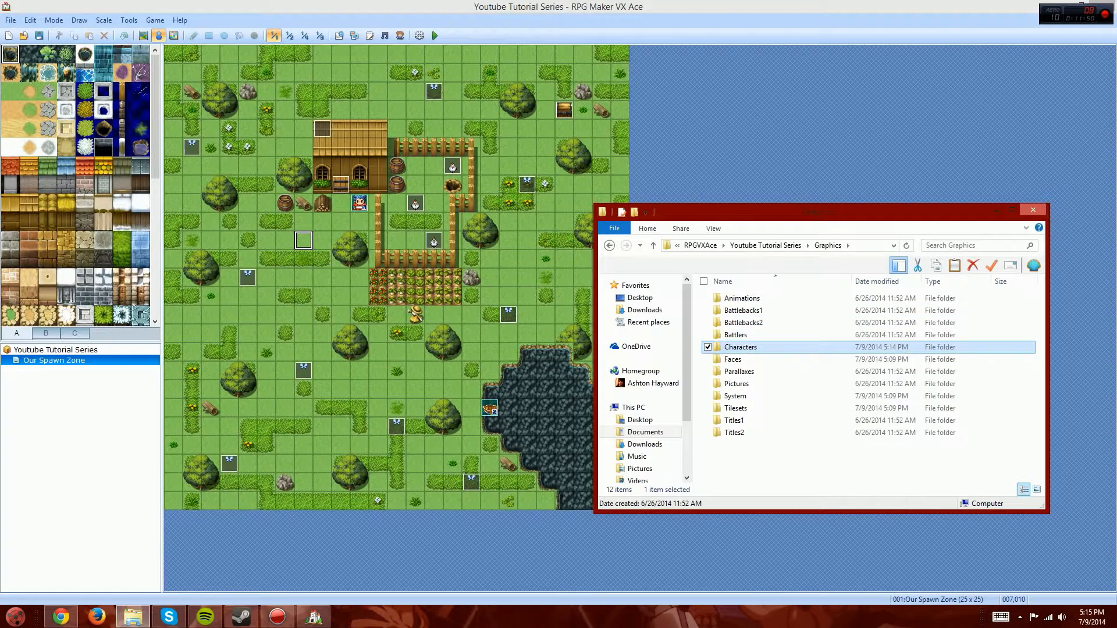
double_click(741, 347)
Step: Rename BunnyMan.png in the Characters folder as $BunnyMan.png
scroll(732, 368, up, 8)
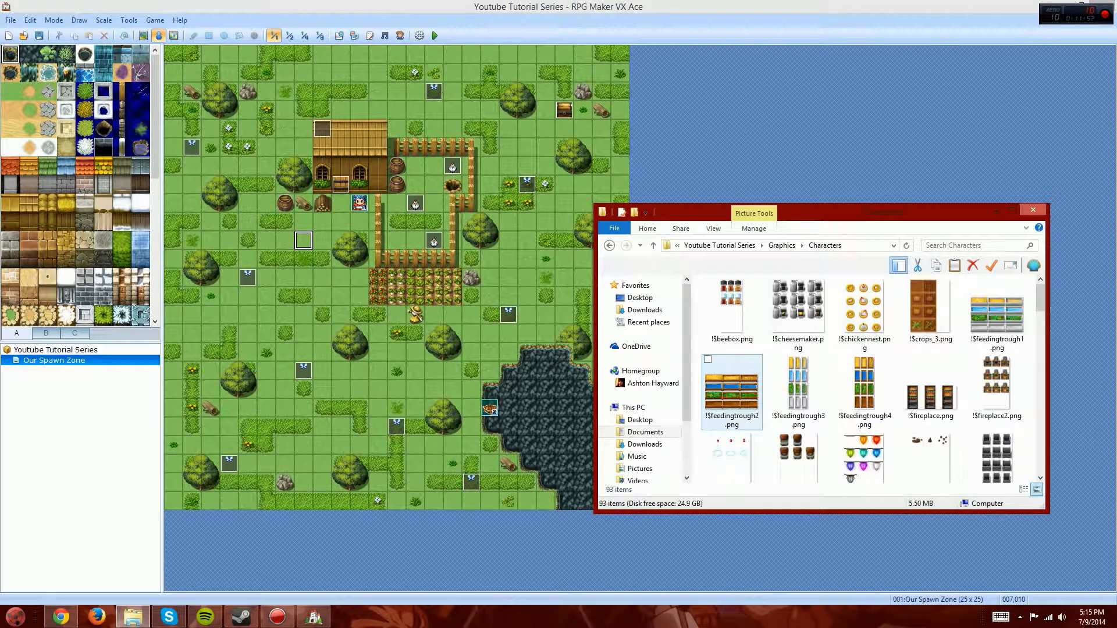
scroll(799, 378, down, 1)
scroll(865, 378, down, 1)
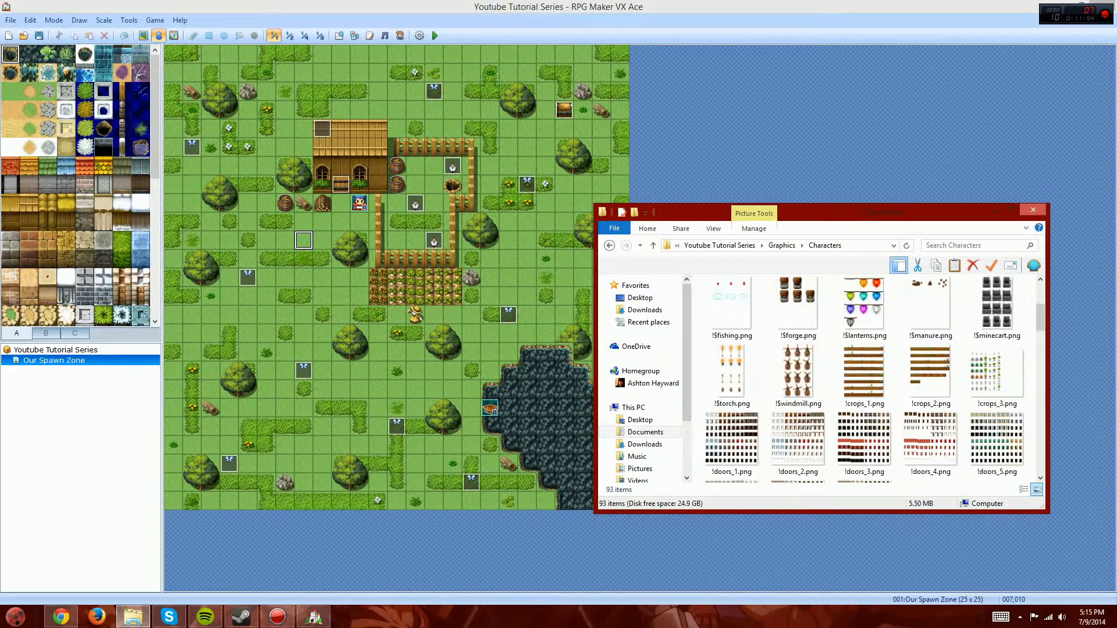
scroll(865, 378, down, 1)
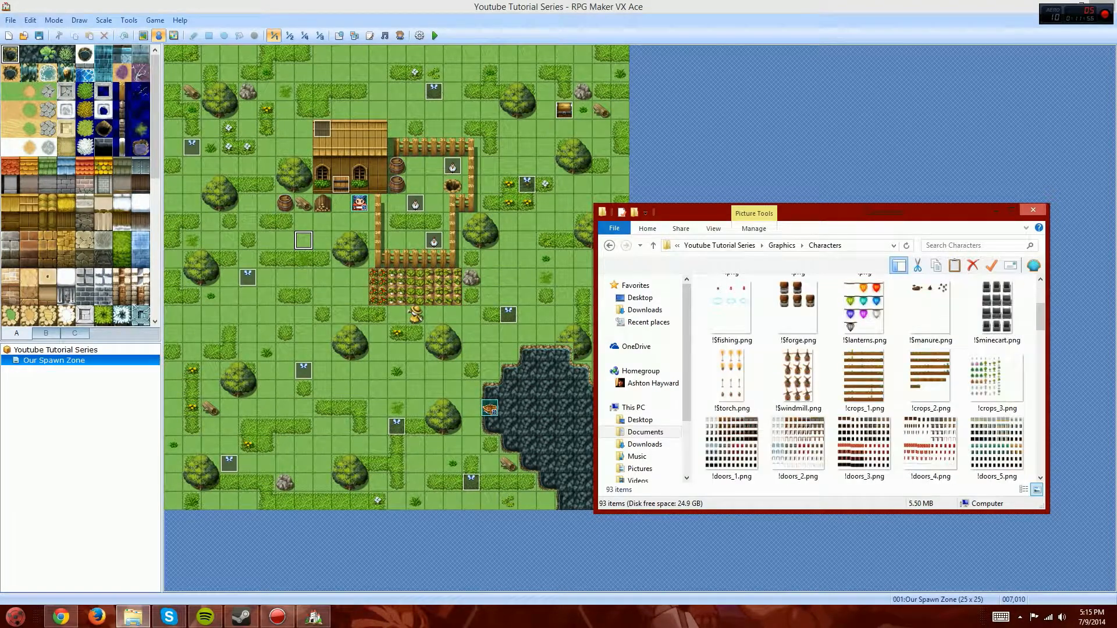
scroll(865, 379, down, 5)
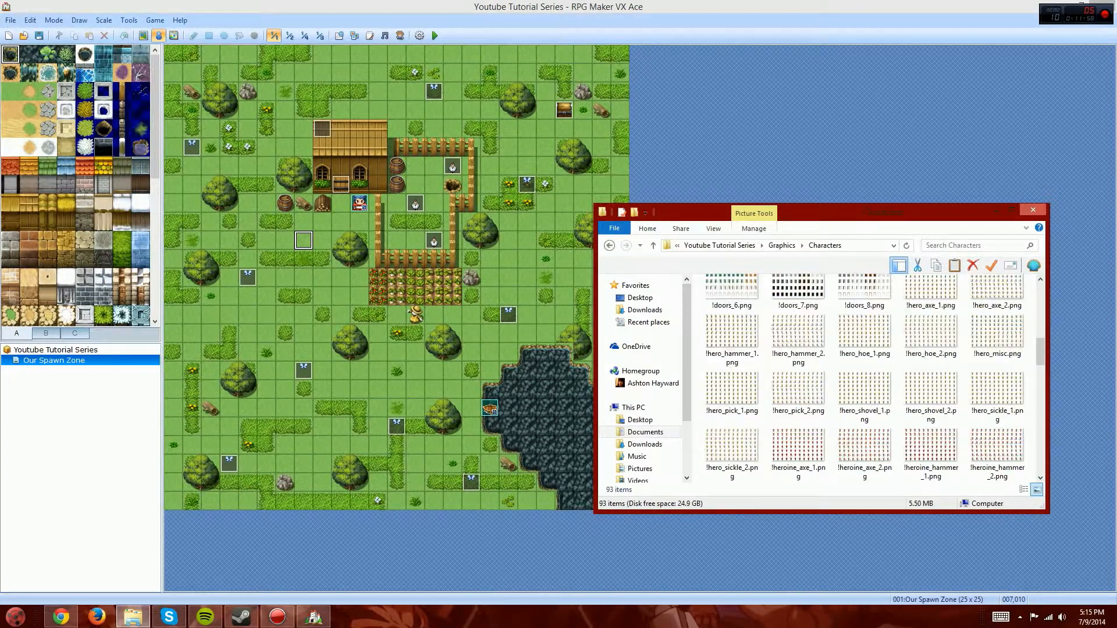
scroll(865, 379, down, 3)
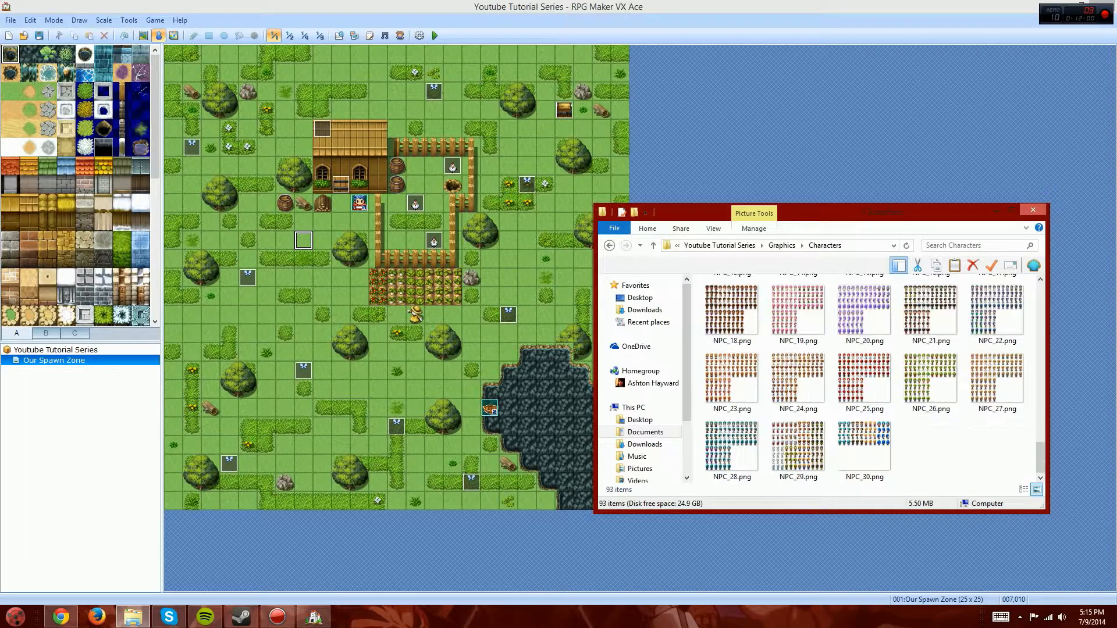
click(864, 326)
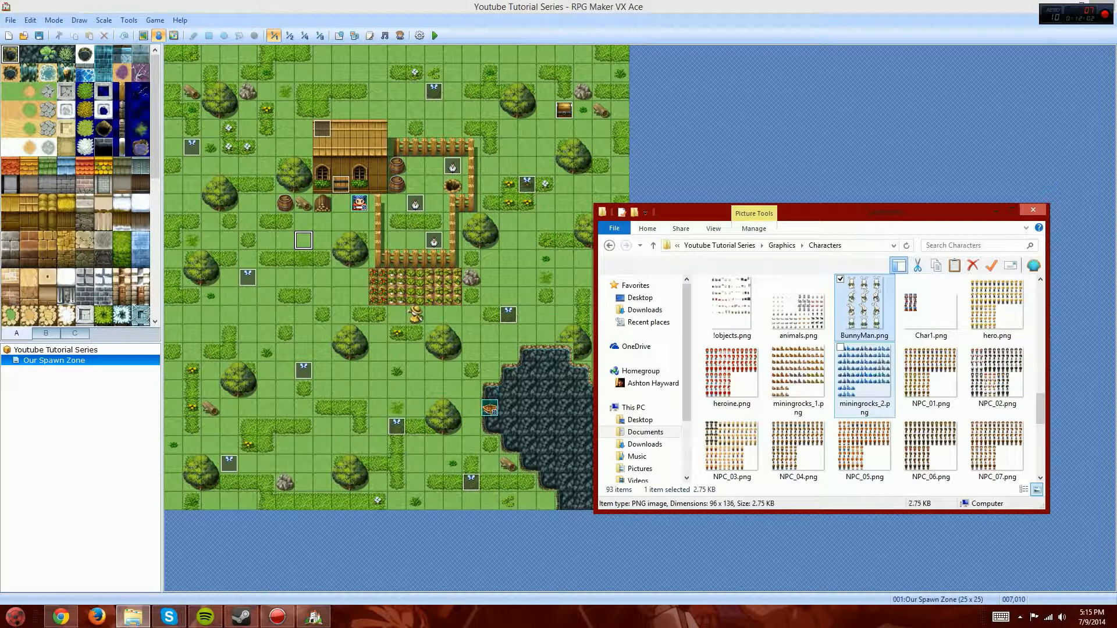
right_click(858, 308)
click(712, 579)
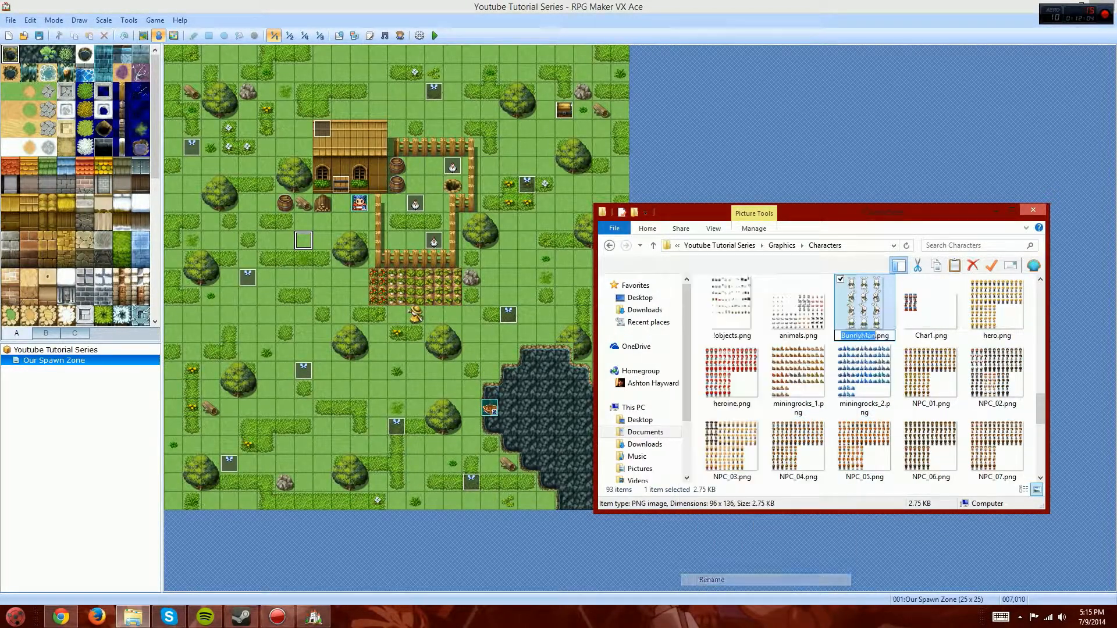
click(842, 335)
text($)
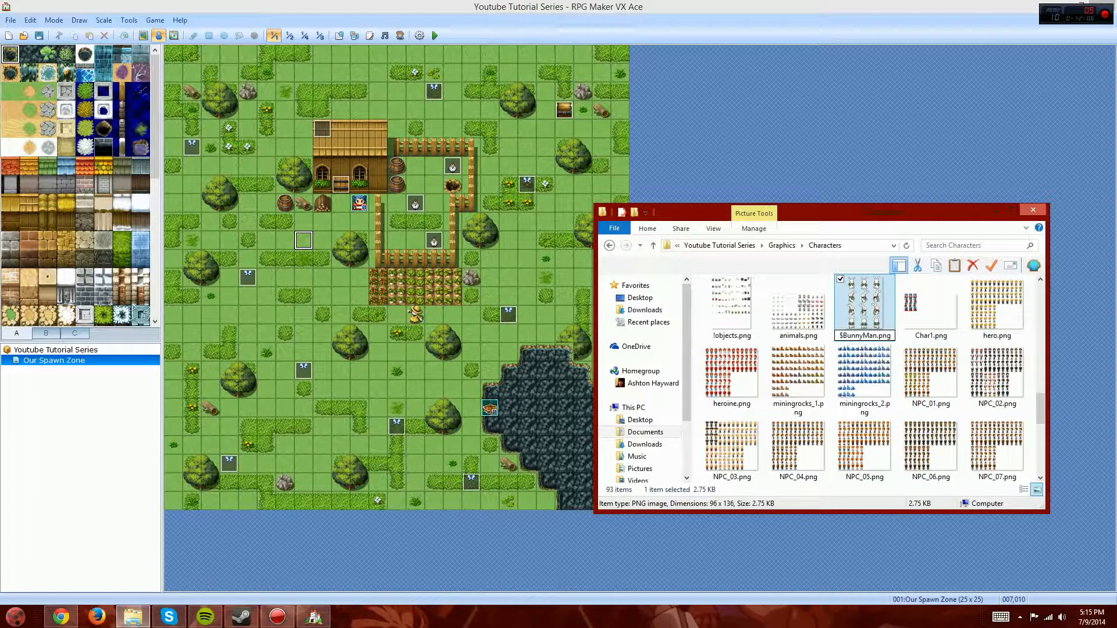
click(930, 308)
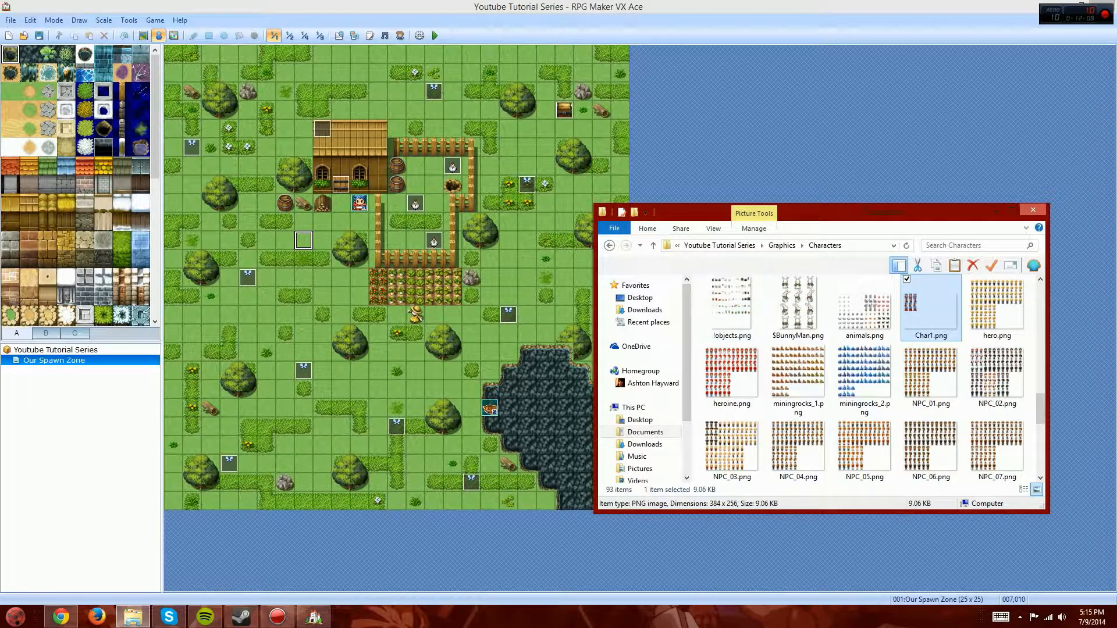
Step: Switch back to RPG Maker VX Ace and reopen the character graphic selection for actor 001 in the database
key(alt+Tab)
click(339, 36)
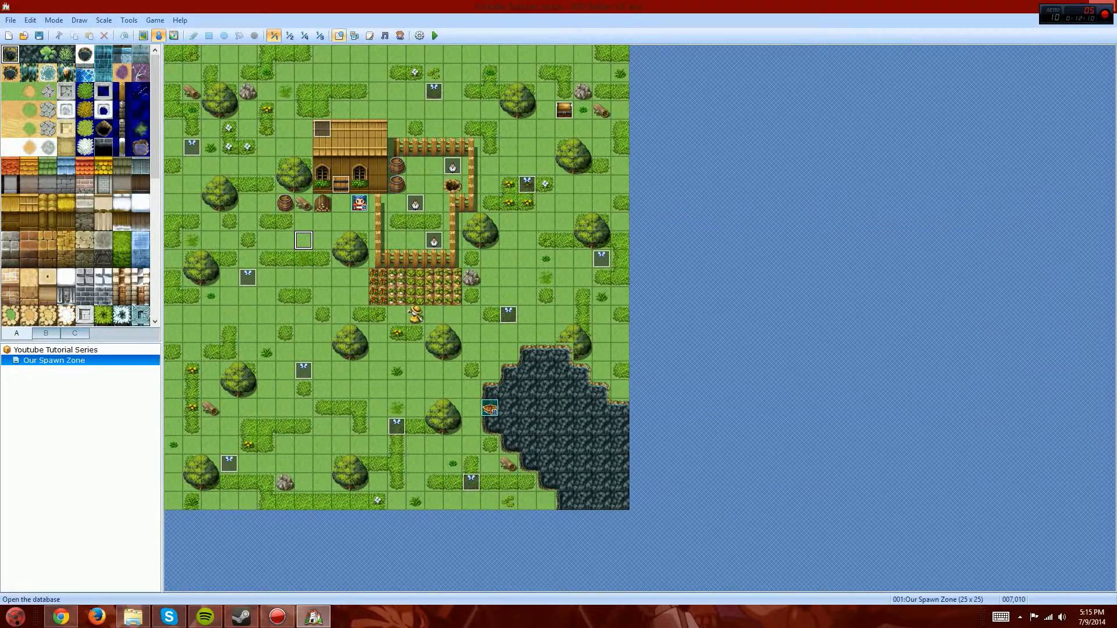
double_click(454, 288)
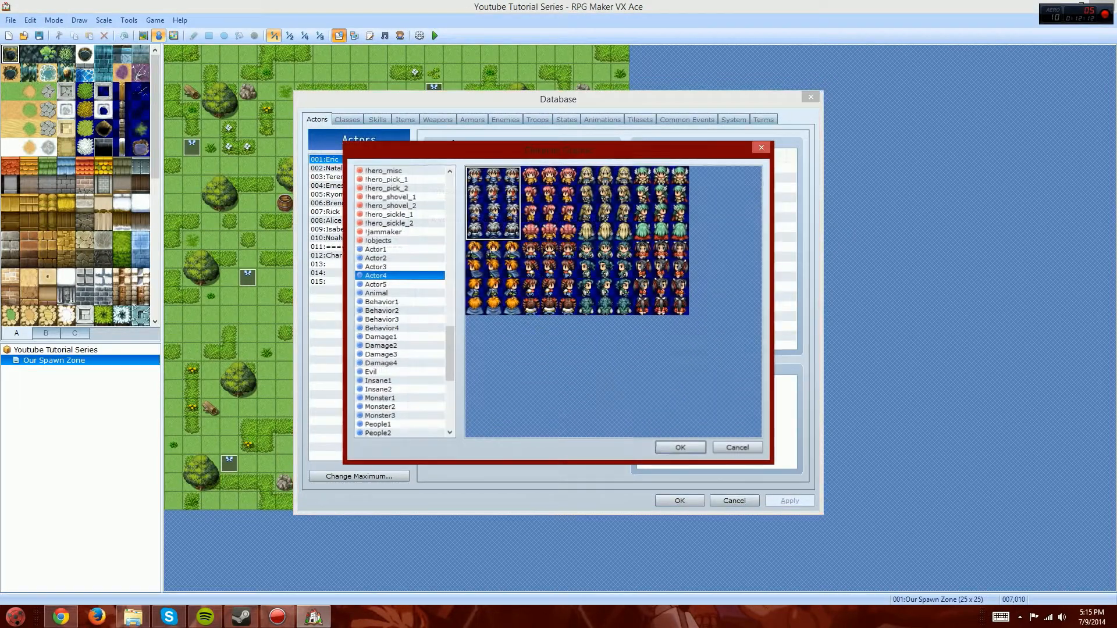
scroll(399, 301, up, 1)
scroll(400, 301, up, 20)
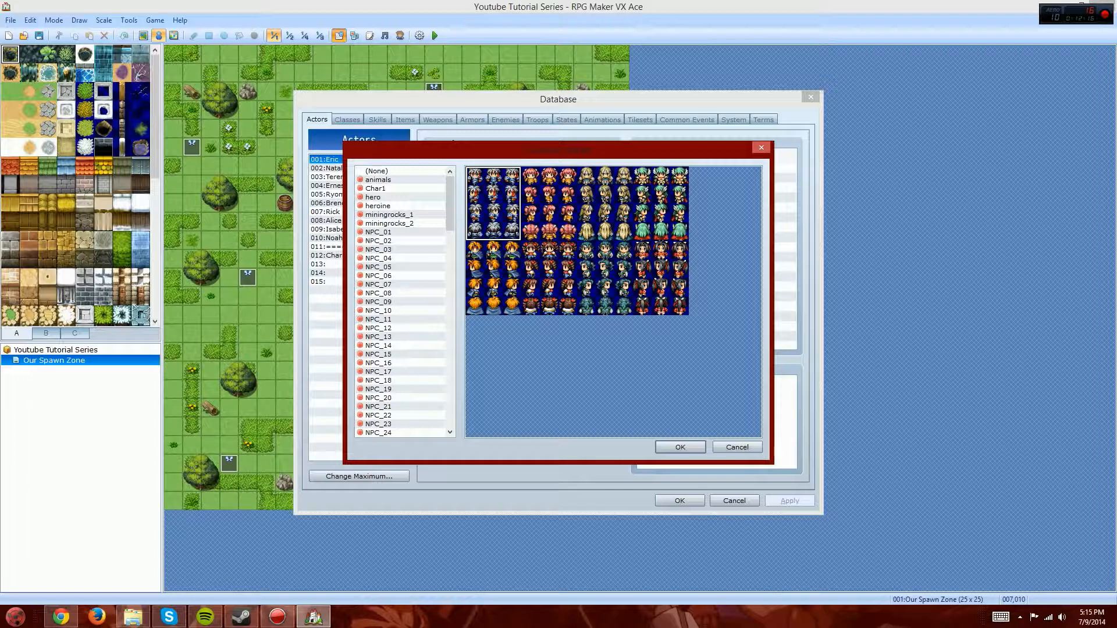
Step: Set actor 001's character graphic to the $BunnyMan sprite sheet
key(n)
key(b)
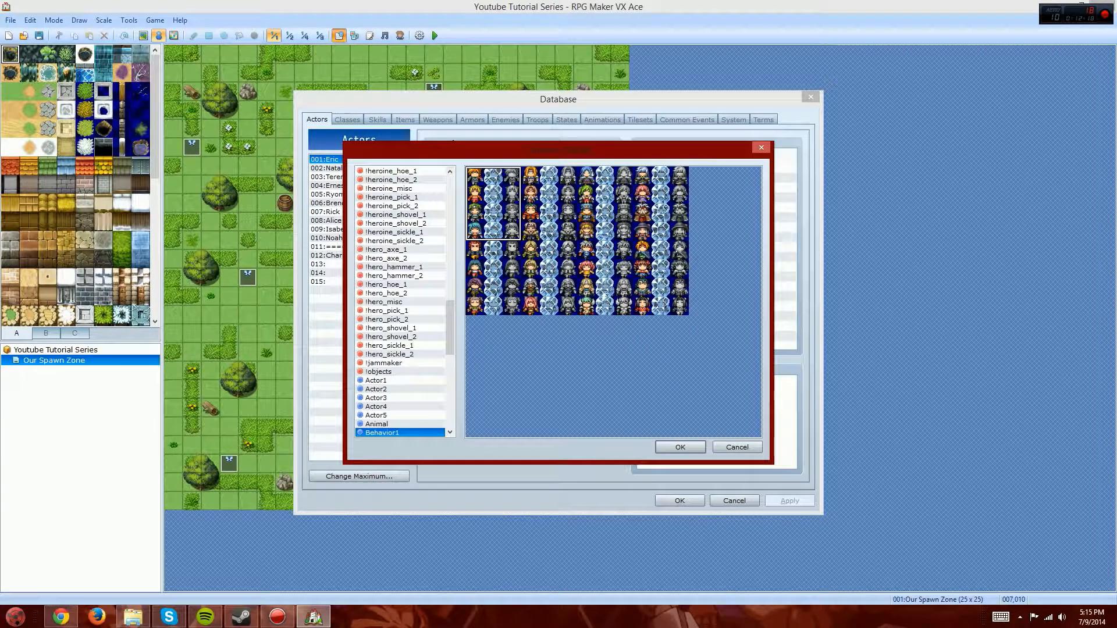
scroll(415, 181, up, 11)
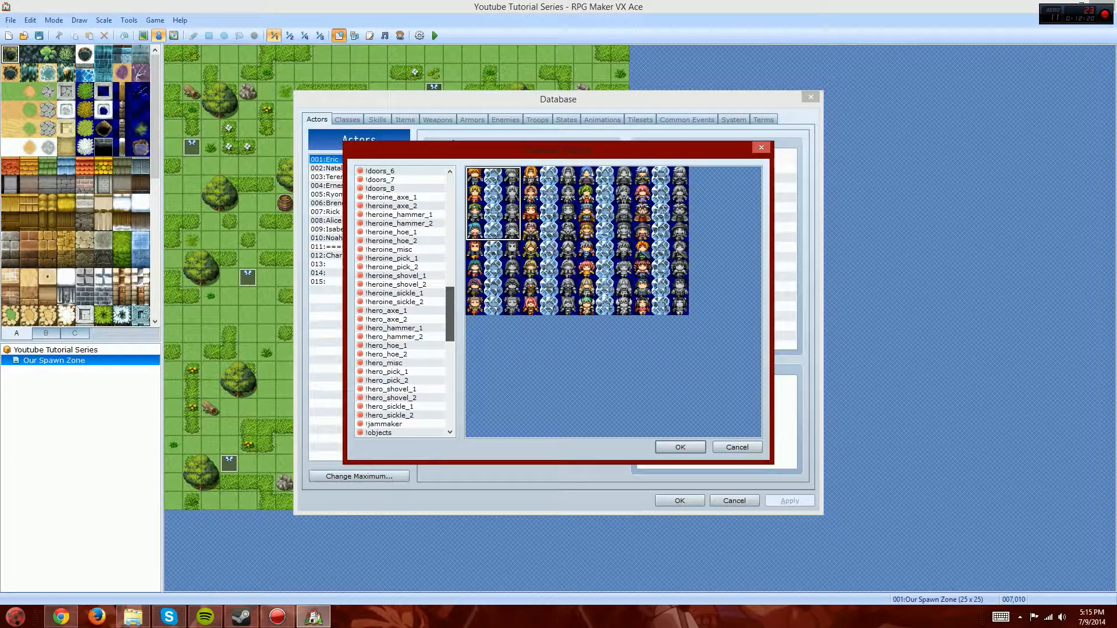
scroll(416, 181, up, 2)
double_click(394, 206)
double_click(454, 288)
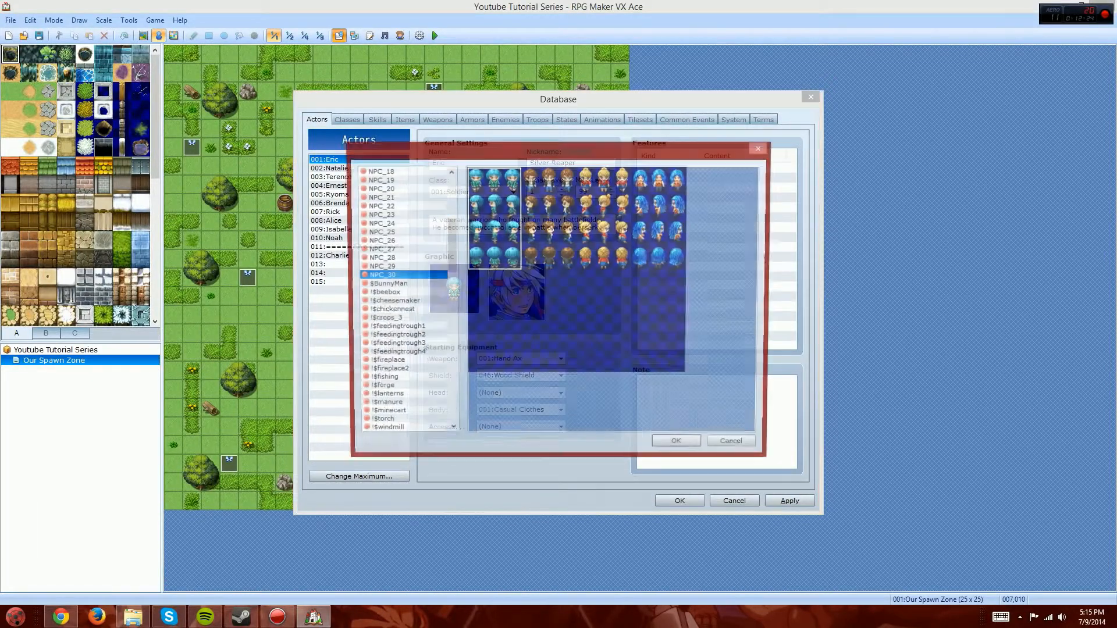
click(397, 285)
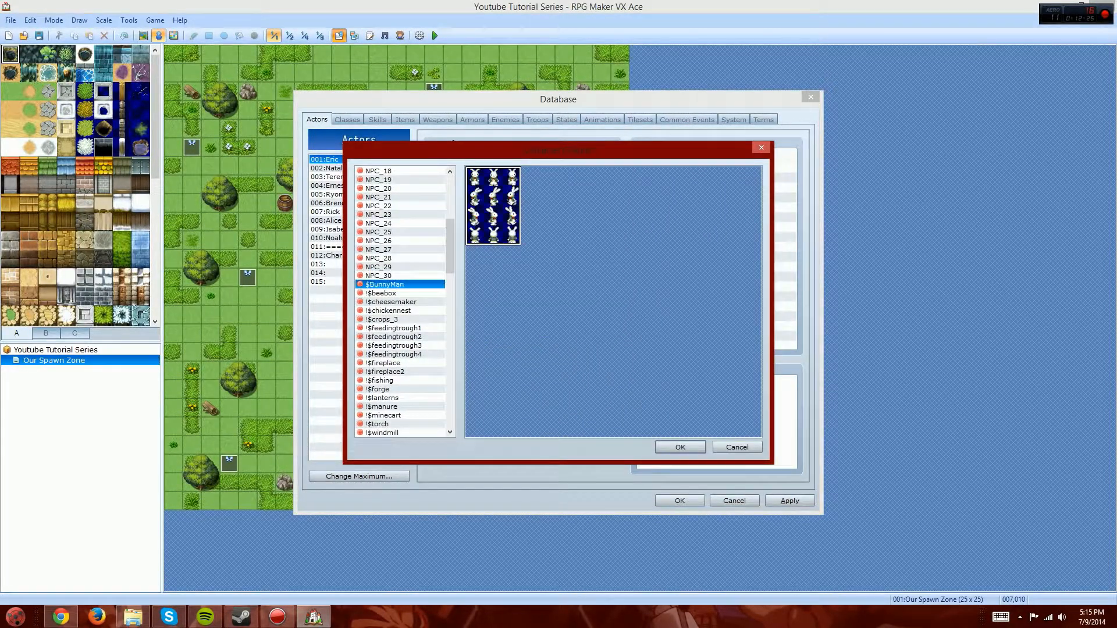
key(Return)
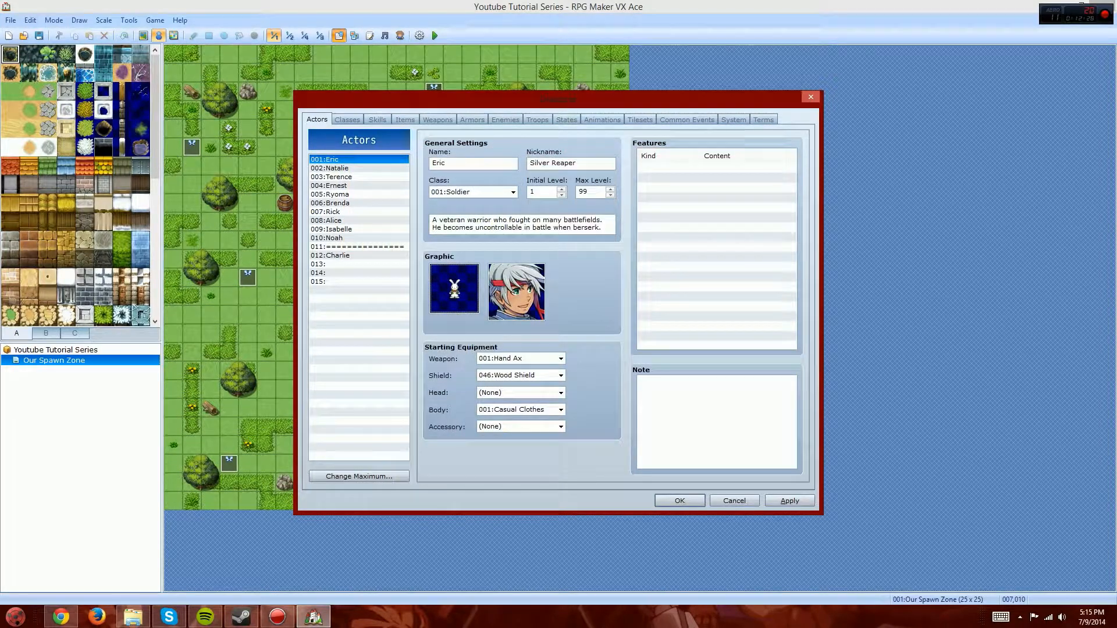
Step: Set actor 001's character graphic to the first character of the Actor4 sheet, and close the database keeping the changes
double_click(454, 288)
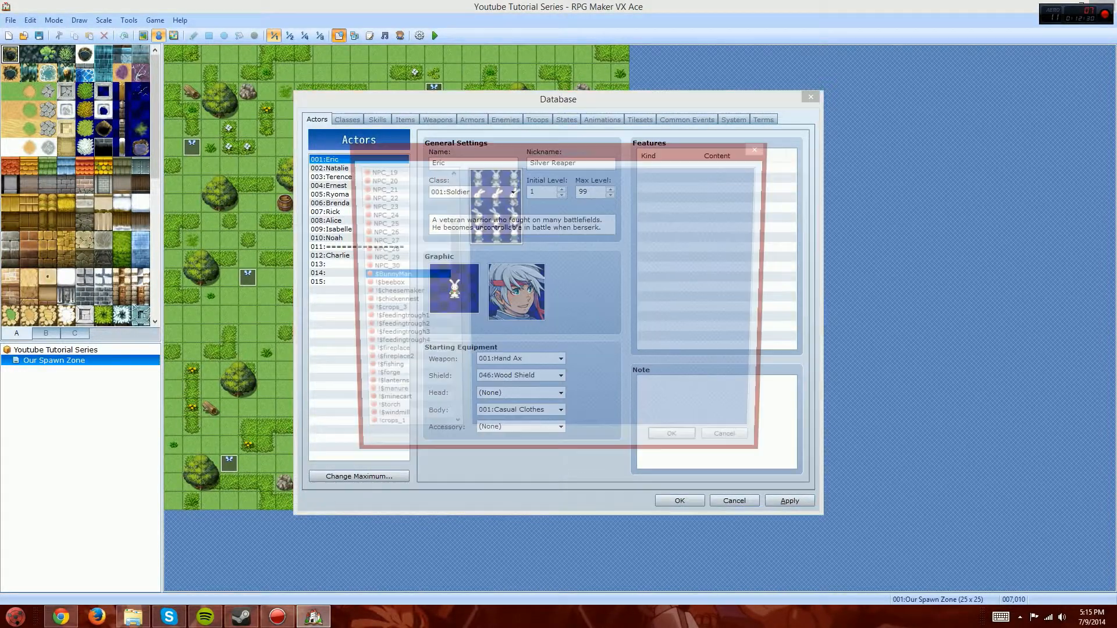
drag(449, 246, 449, 353)
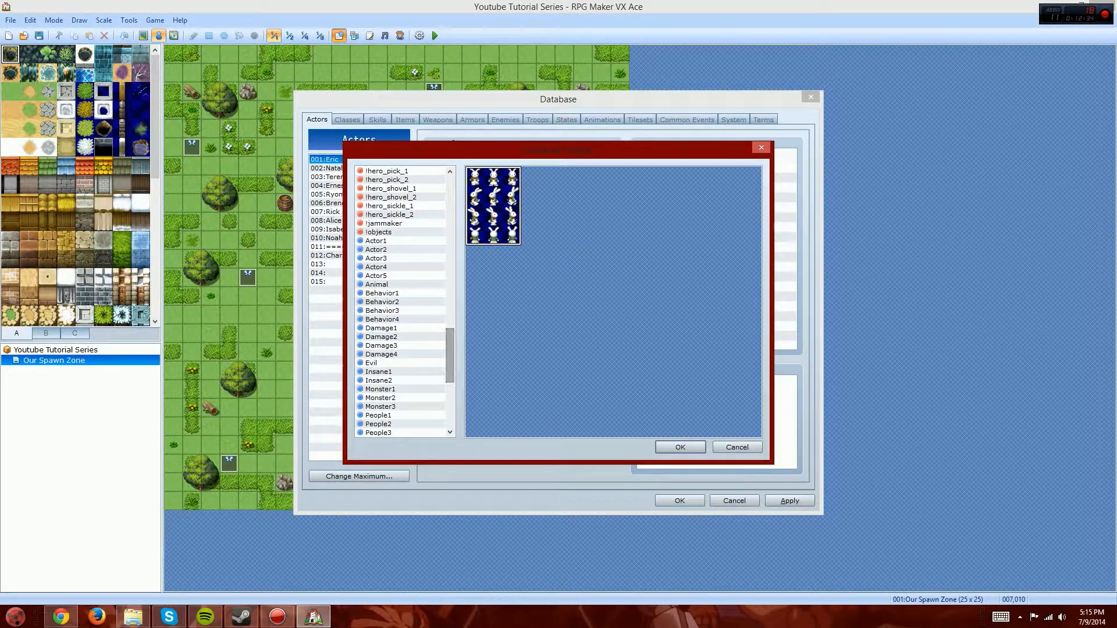
click(401, 240)
click(401, 266)
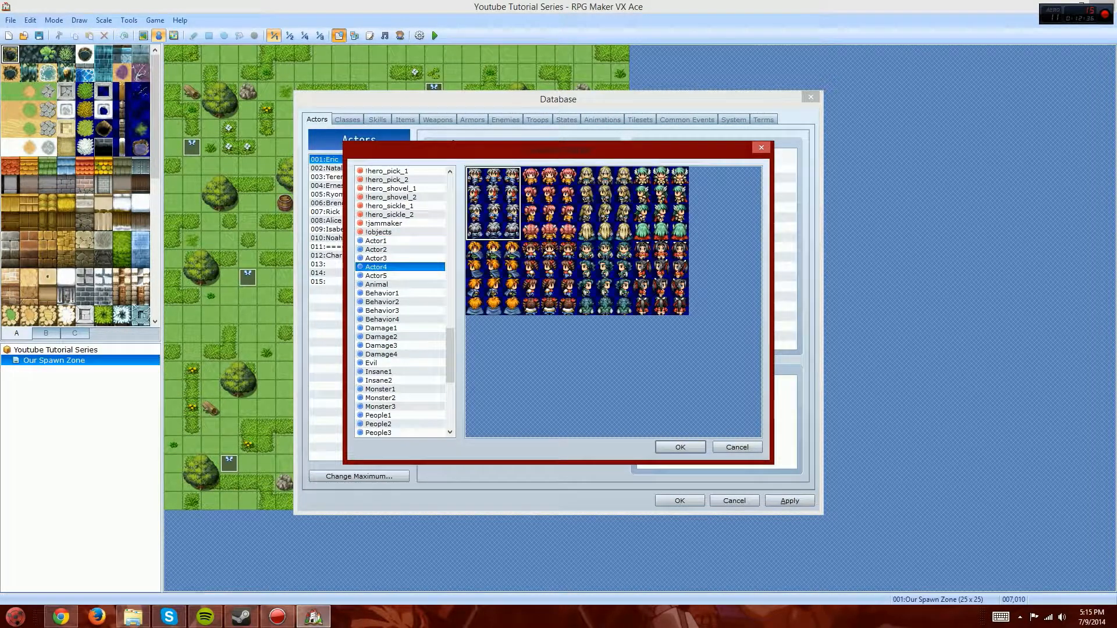
click(681, 447)
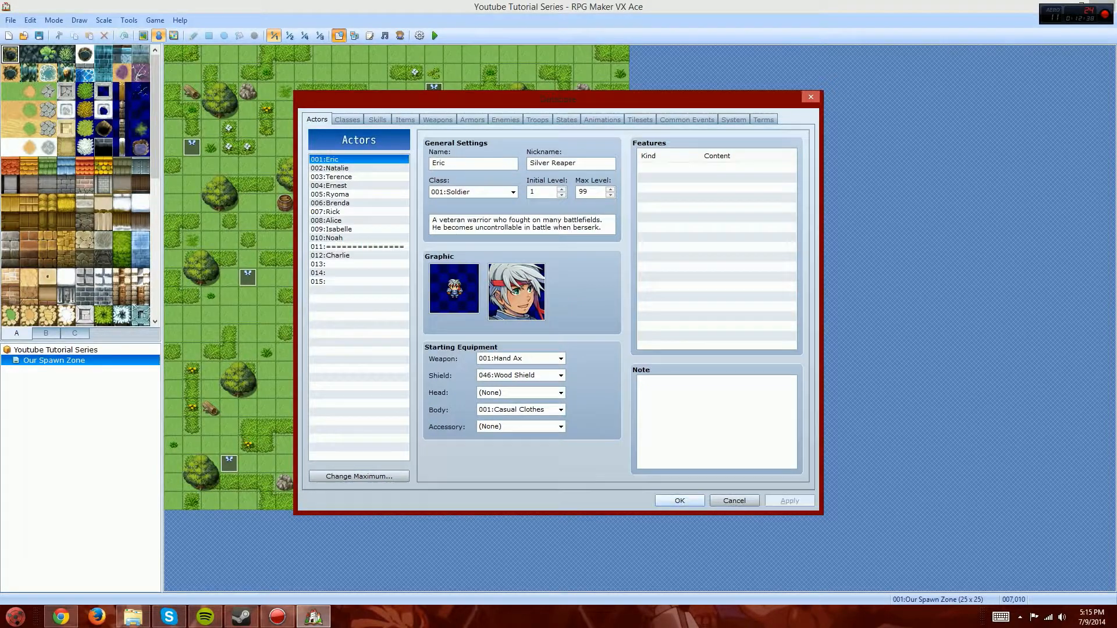
click(680, 500)
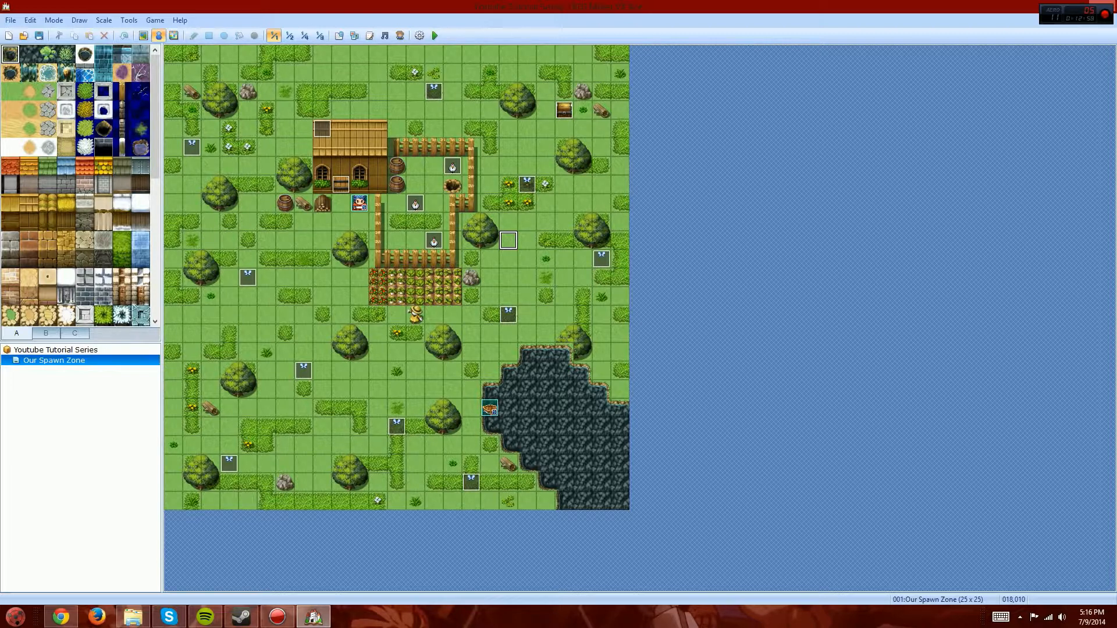
Step: Review the commands of the Autorun Event on the house roof, and close it
double_click(323, 129)
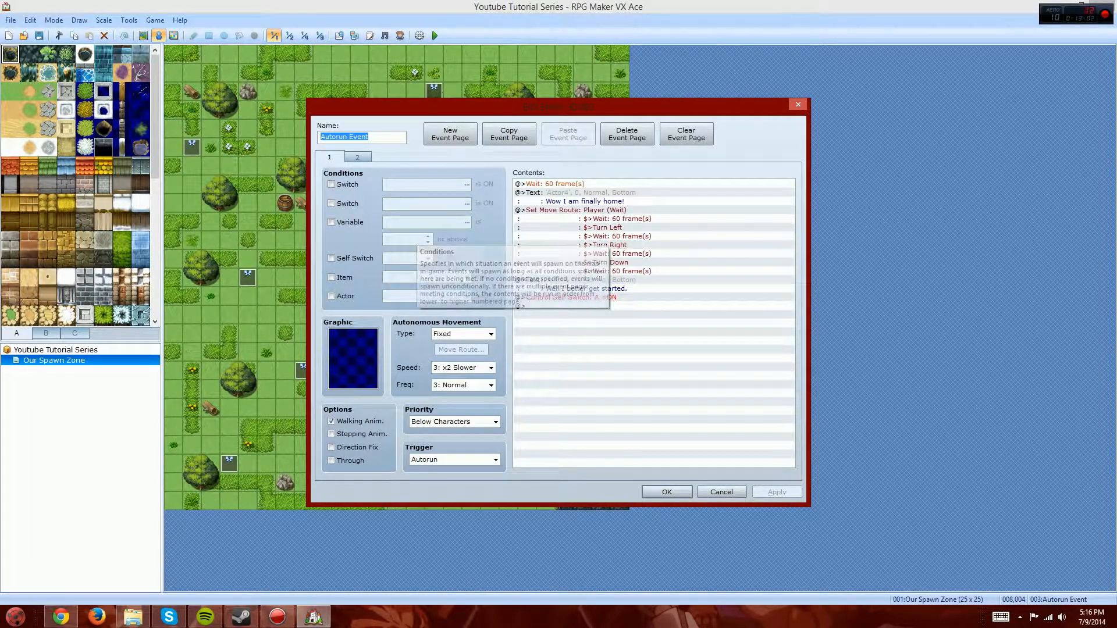
click(667, 492)
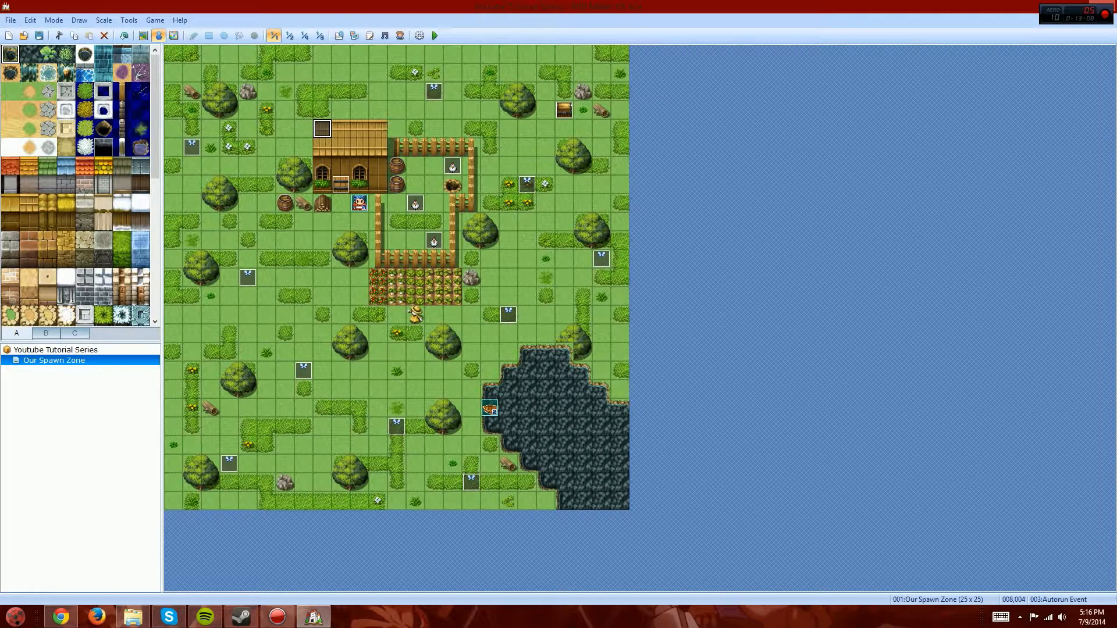
Step: Create an event at tile 017,017 beside the pond, using the middle frame of the second row of $BunnyMan as its graphic
double_click(490, 372)
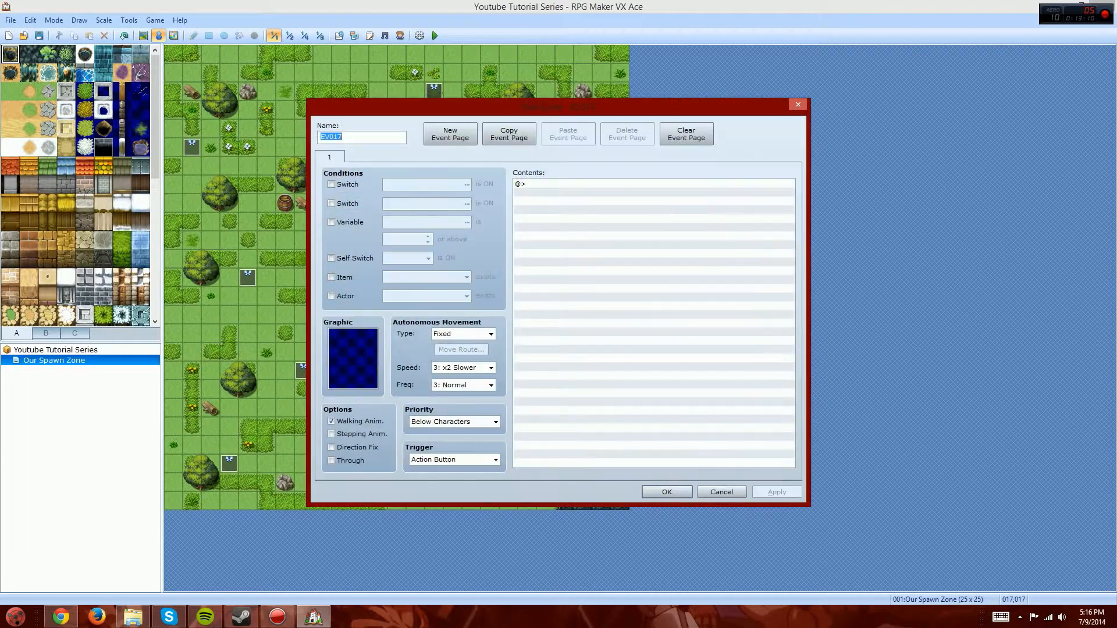
double_click(352, 358)
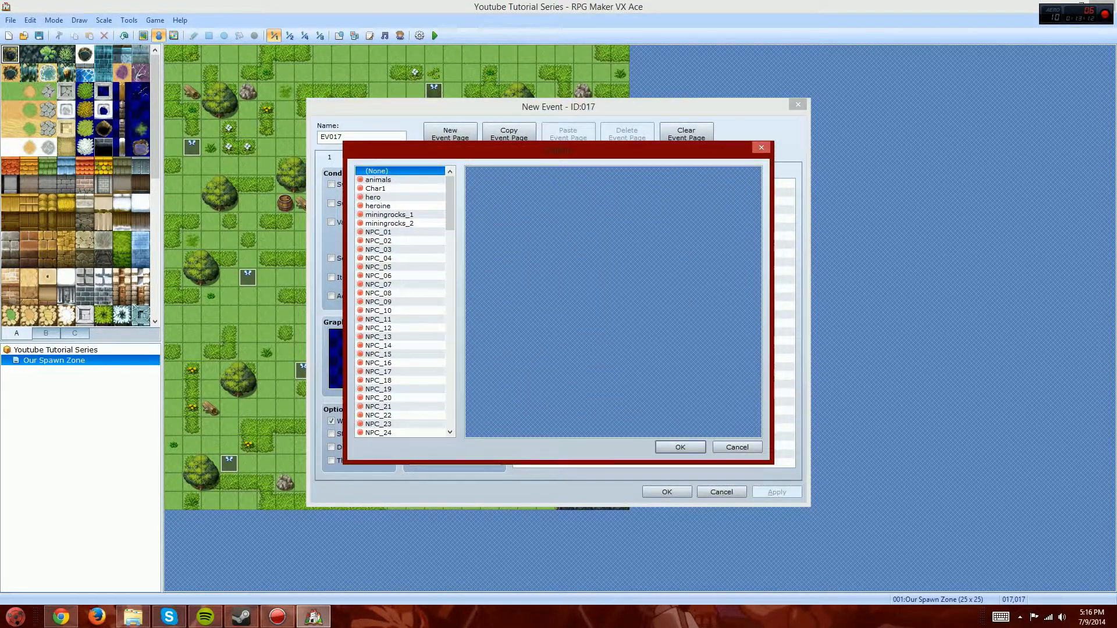
scroll(408, 227, down, 5)
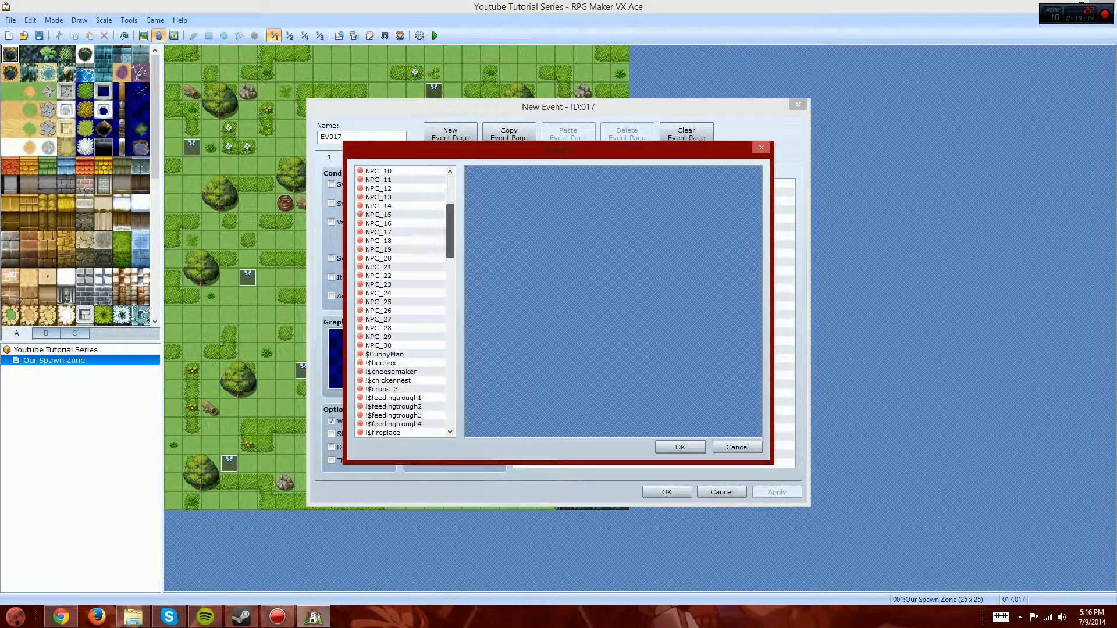
double_click(416, 354)
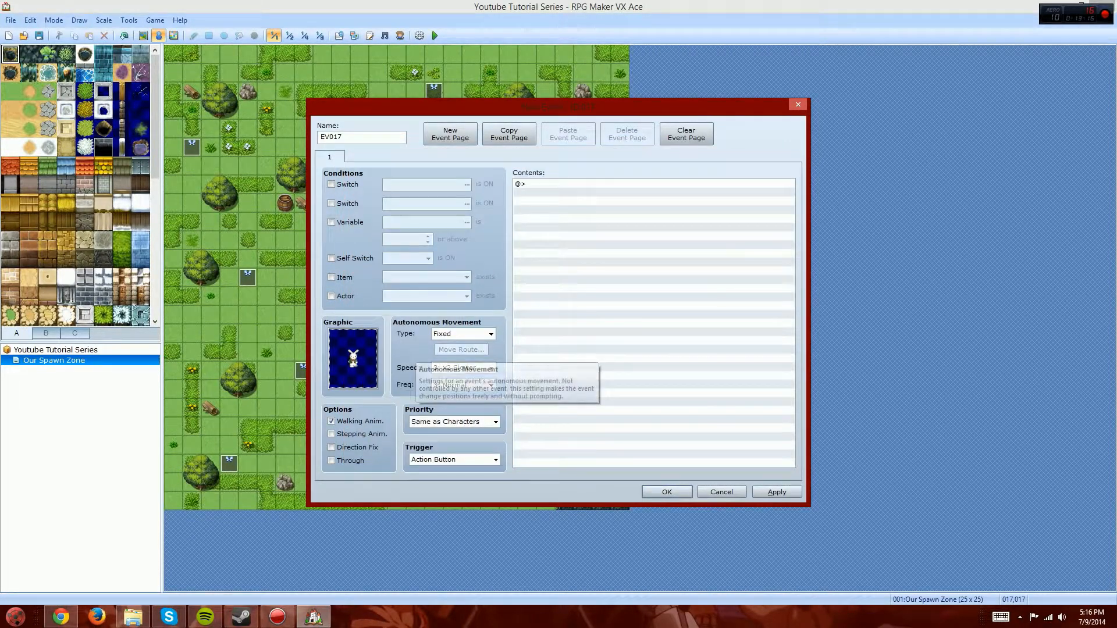
double_click(353, 358)
double_click(494, 197)
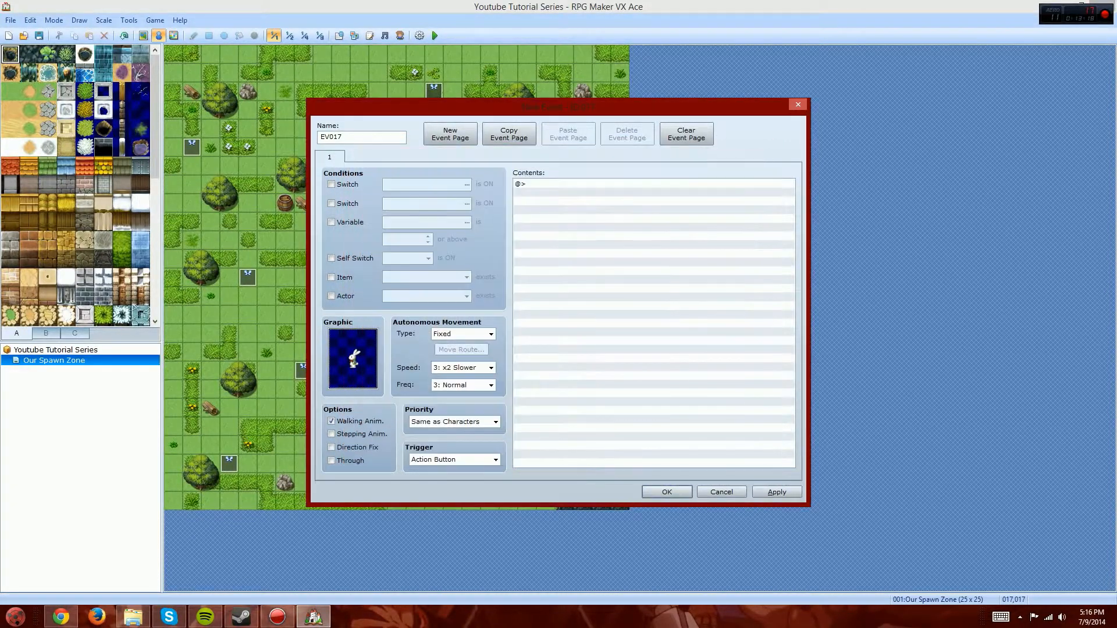
Step: Name the bunny event Mister Bunny and save it to the map
text(Mister Bunny)
click(776, 491)
click(666, 492)
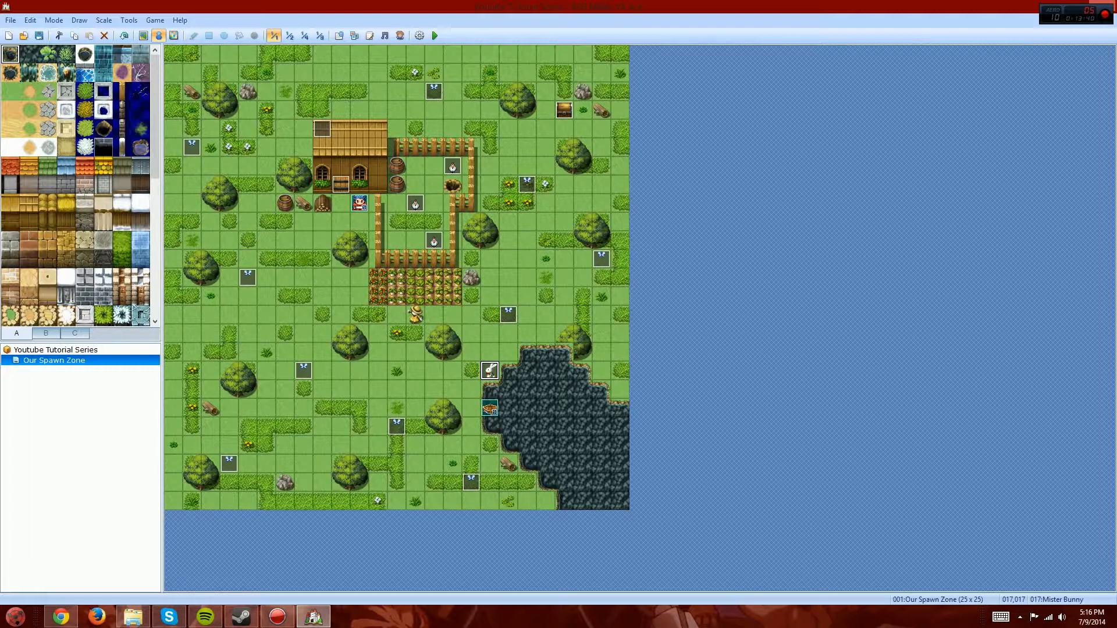
Step: Create an event named PlayerTouchEvent at tile 016,019 with the Player Touch trigger, and start adding a command to its contents
double_click(472, 407)
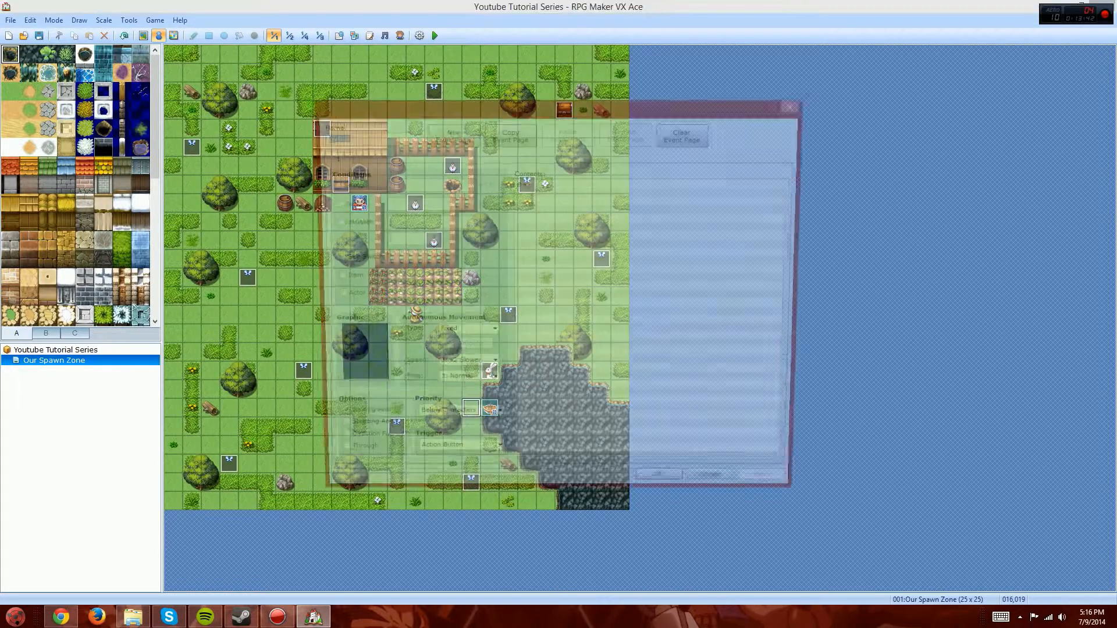
click(454, 460)
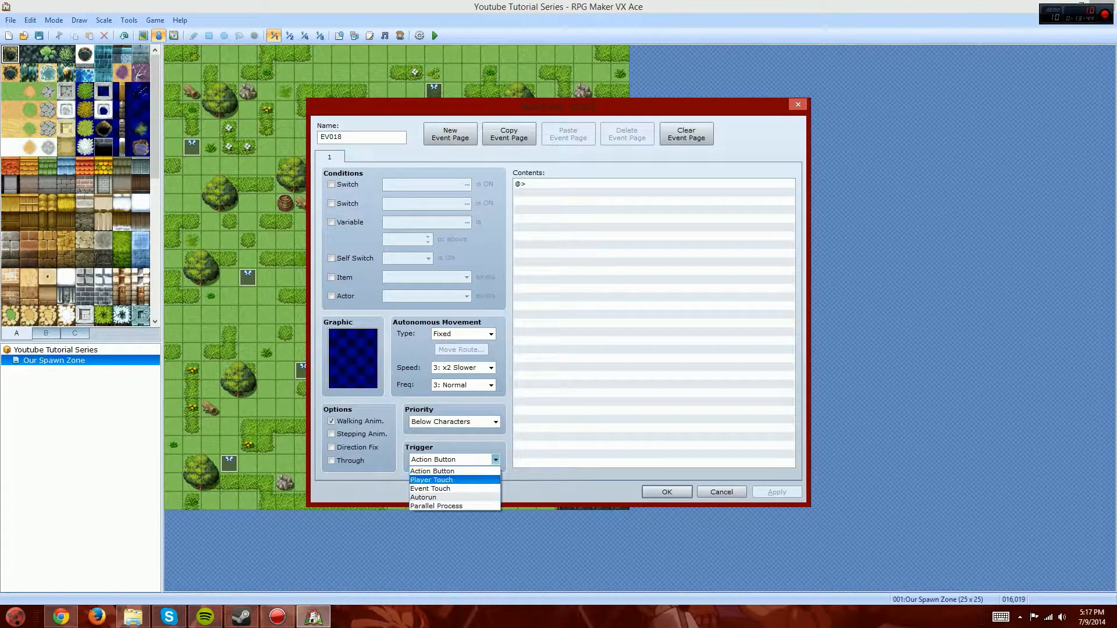
click(454, 479)
text(Pla)
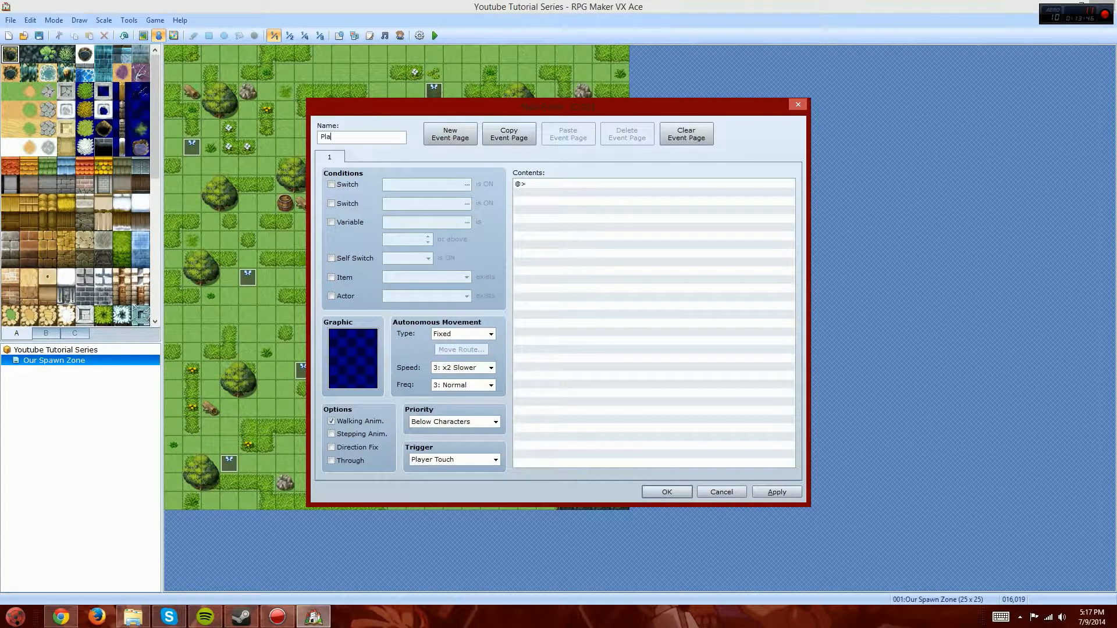
text(yerTouchEvent)
click(653, 183)
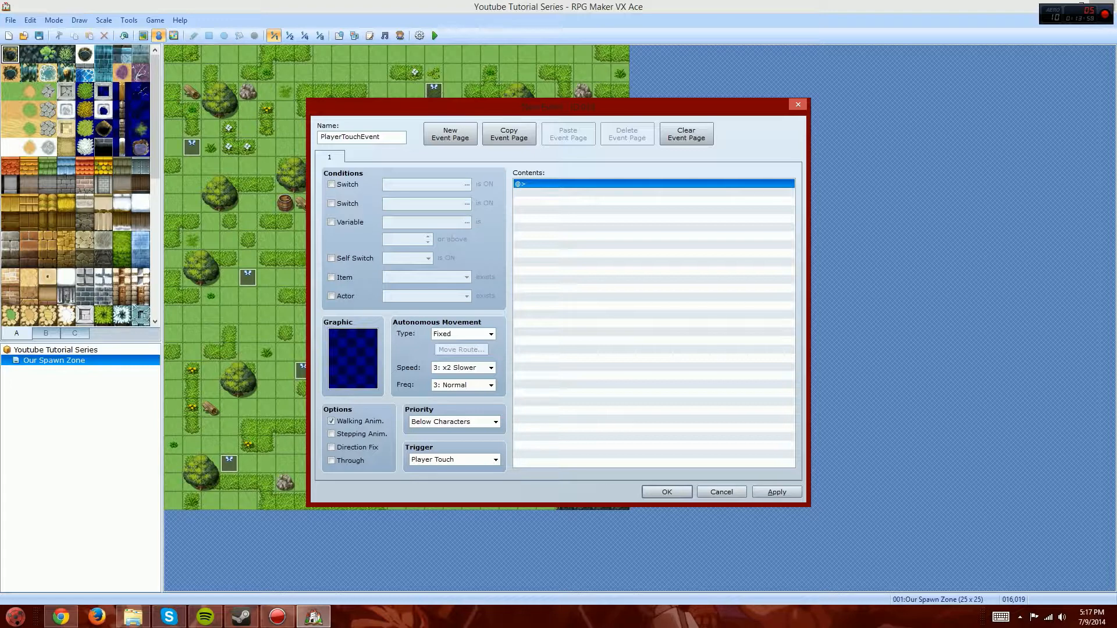
key(Return)
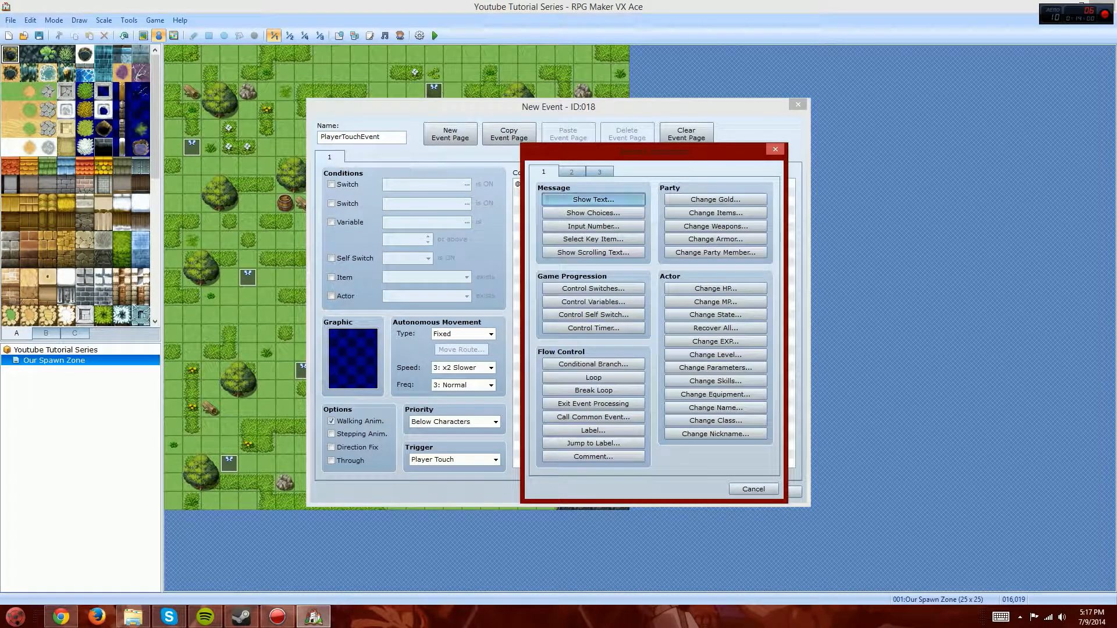
double_click(530, 316)
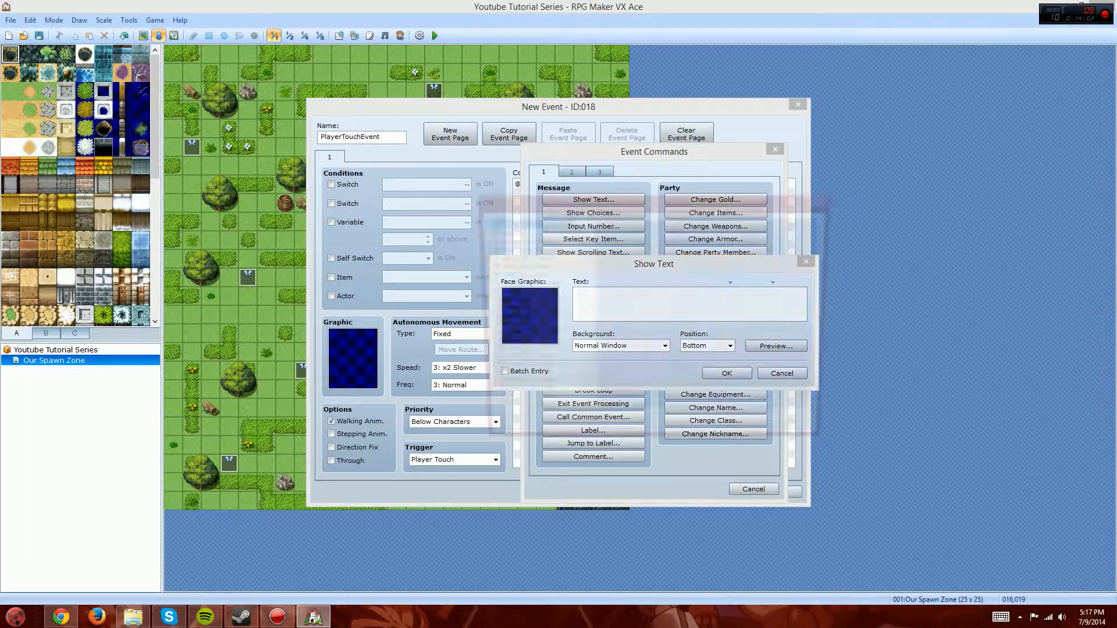
click(522, 312)
scroll(522, 312, down, 4)
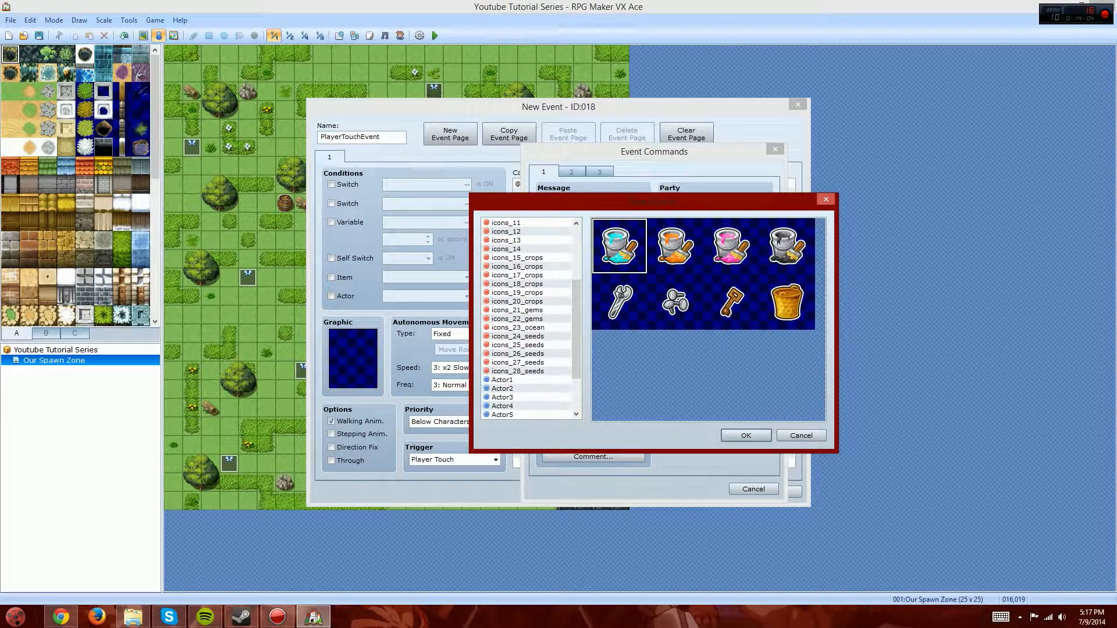
scroll(518, 415, down, 2)
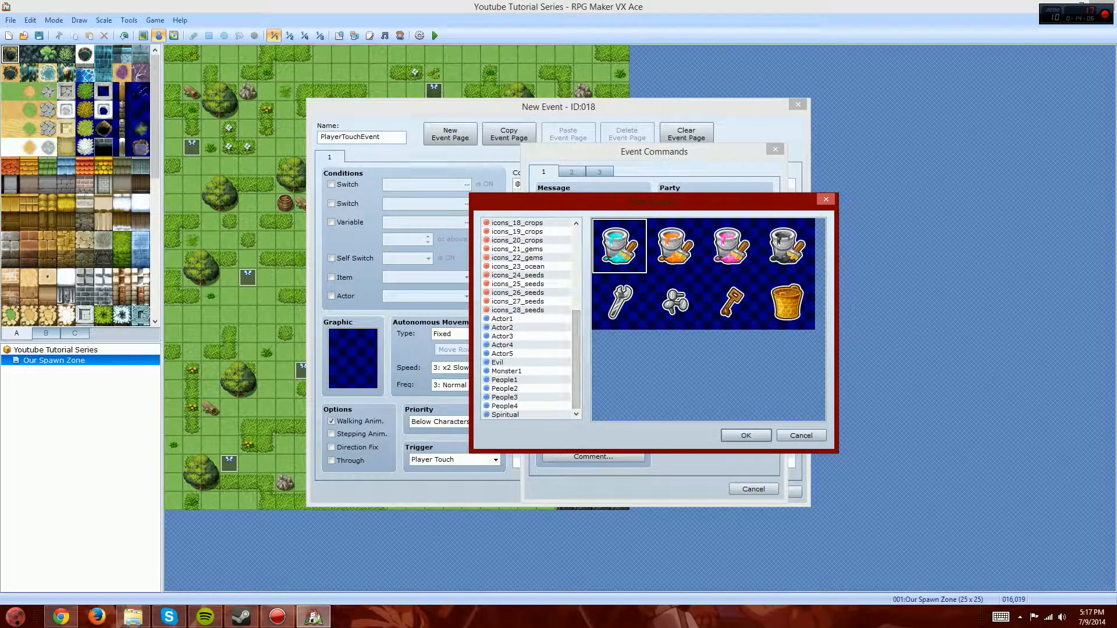
click(515, 353)
click(515, 362)
click(515, 379)
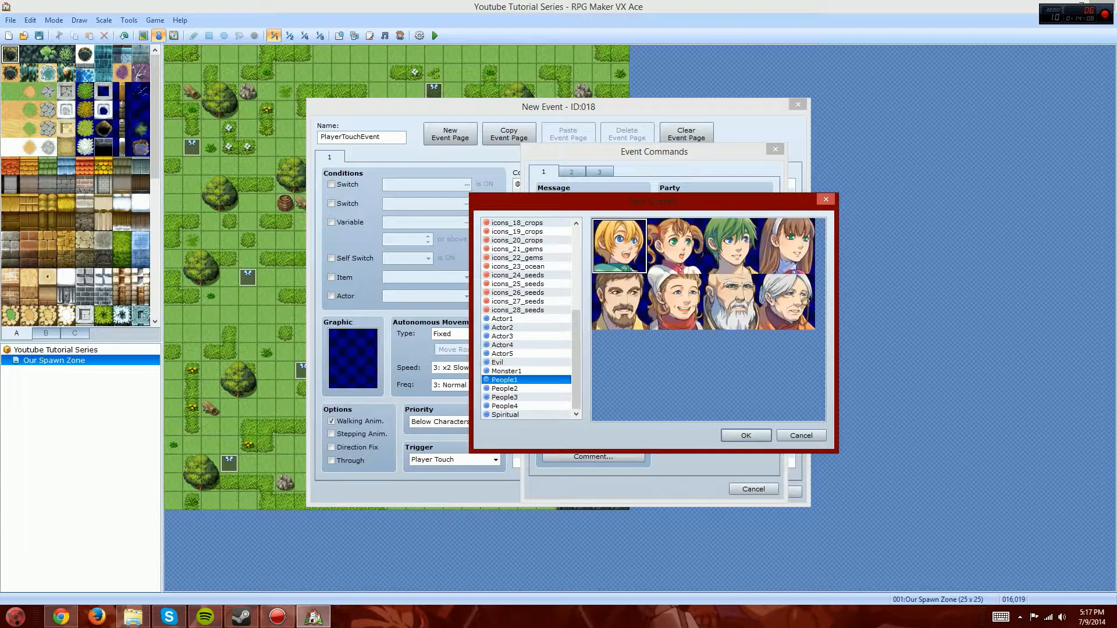
click(801, 435)
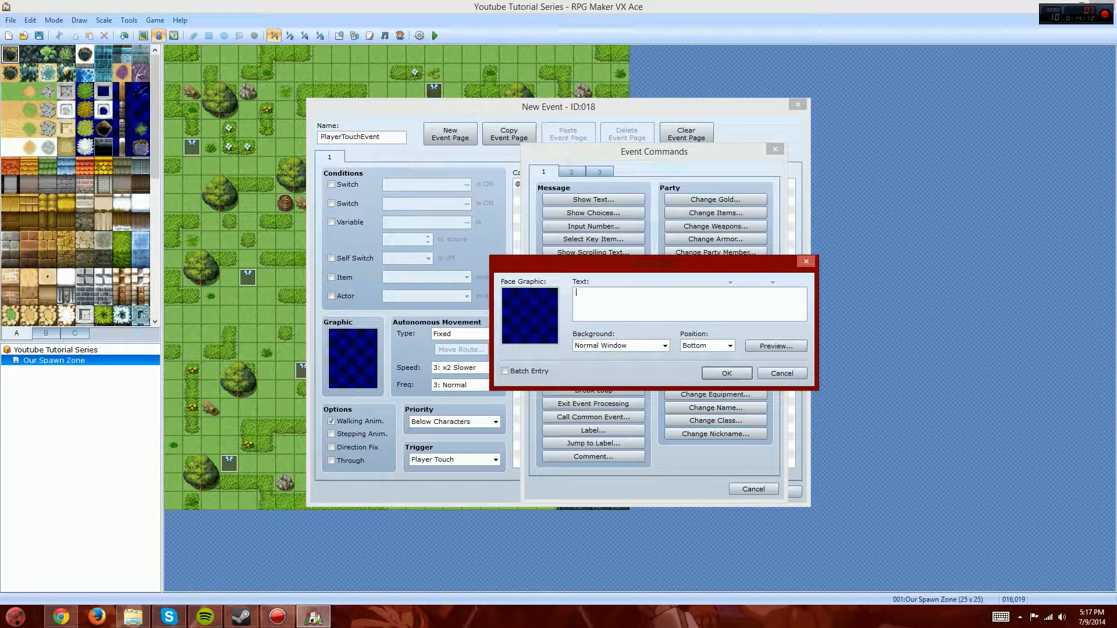
Step: Add a Show Text message without a face graphic reading "Mister Bunny: Hey wait up a sec!" to the event
text(Mister Bunny: Hey wait up a sec.)
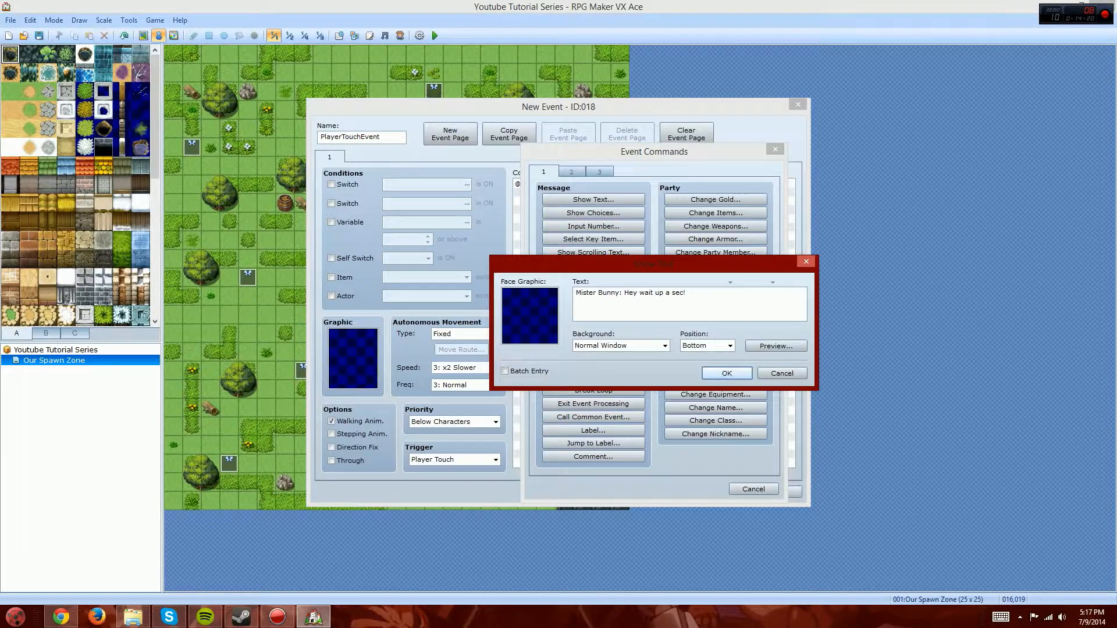
click(727, 373)
Step: Add a Set Move Route for the Player with Turn Up and Wait for Completion off, and reopen the event command list
drag(486, 115, 737, 125)
double_click(797, 215)
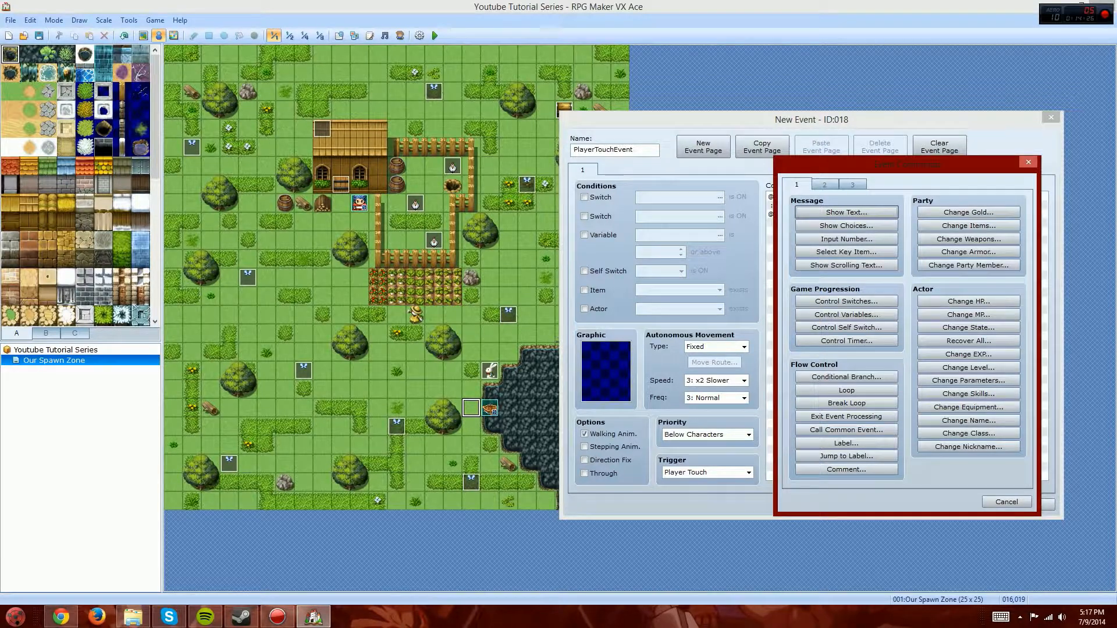
click(824, 184)
click(796, 185)
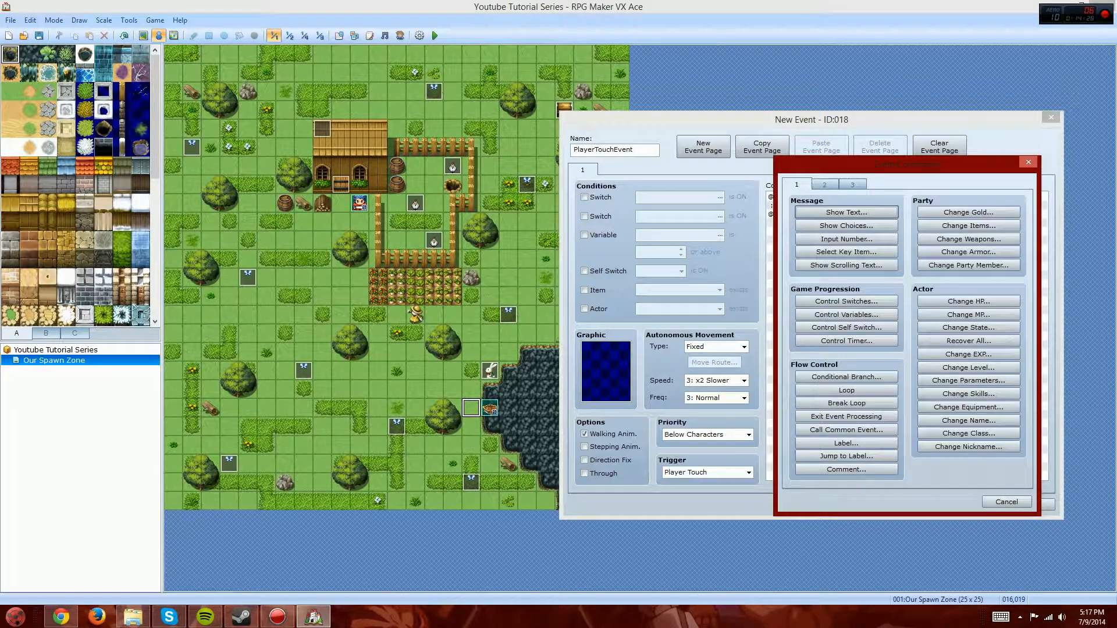
click(824, 185)
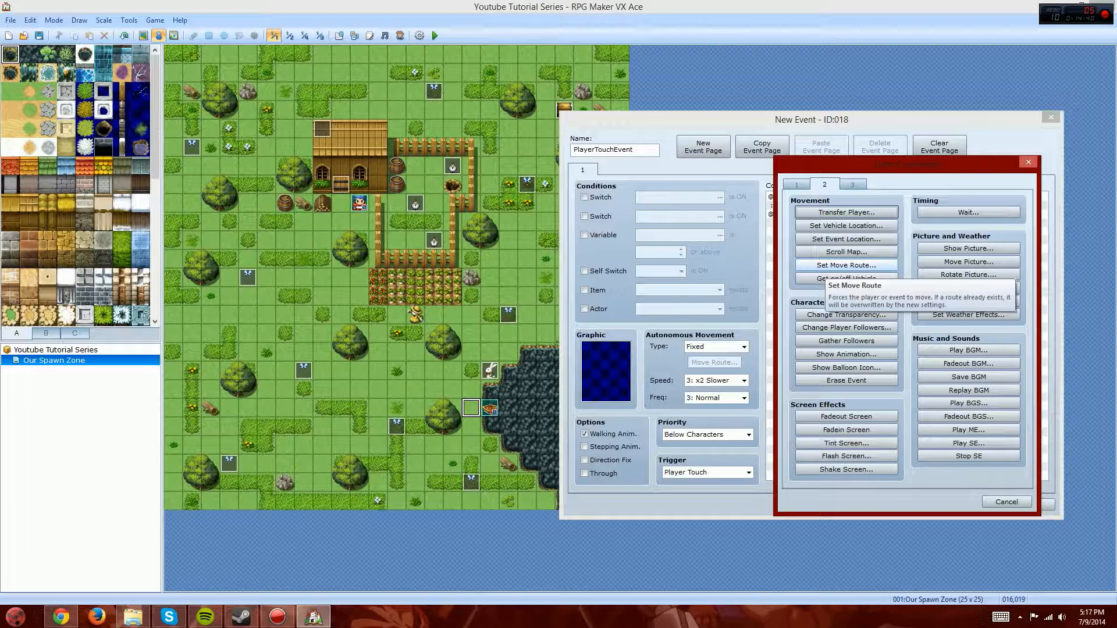
click(847, 265)
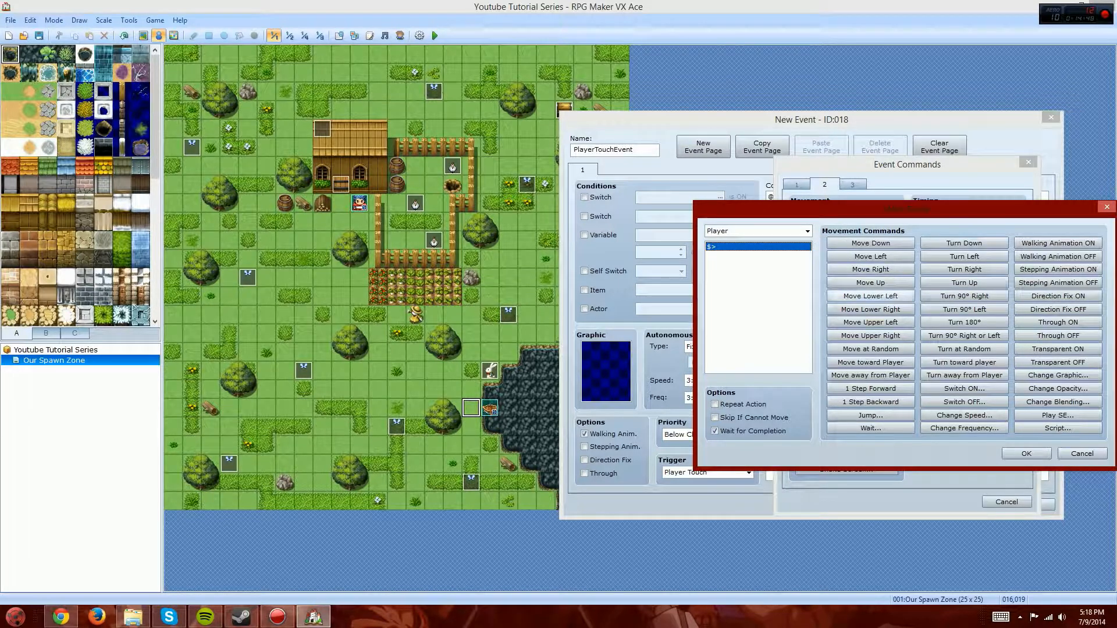
click(964, 282)
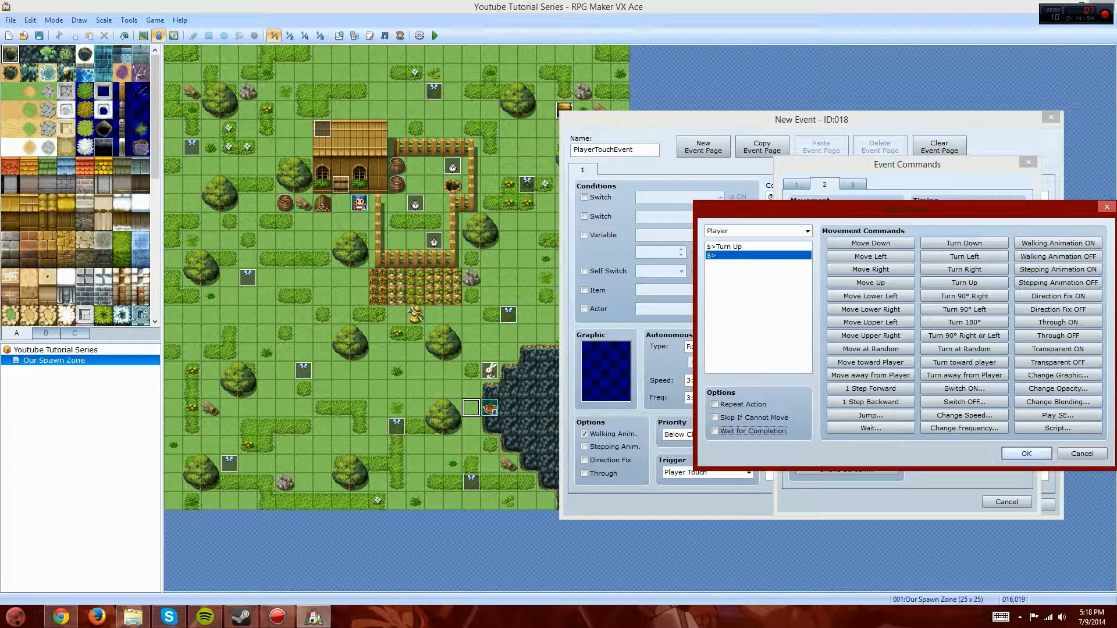
key(Return)
key(Return)
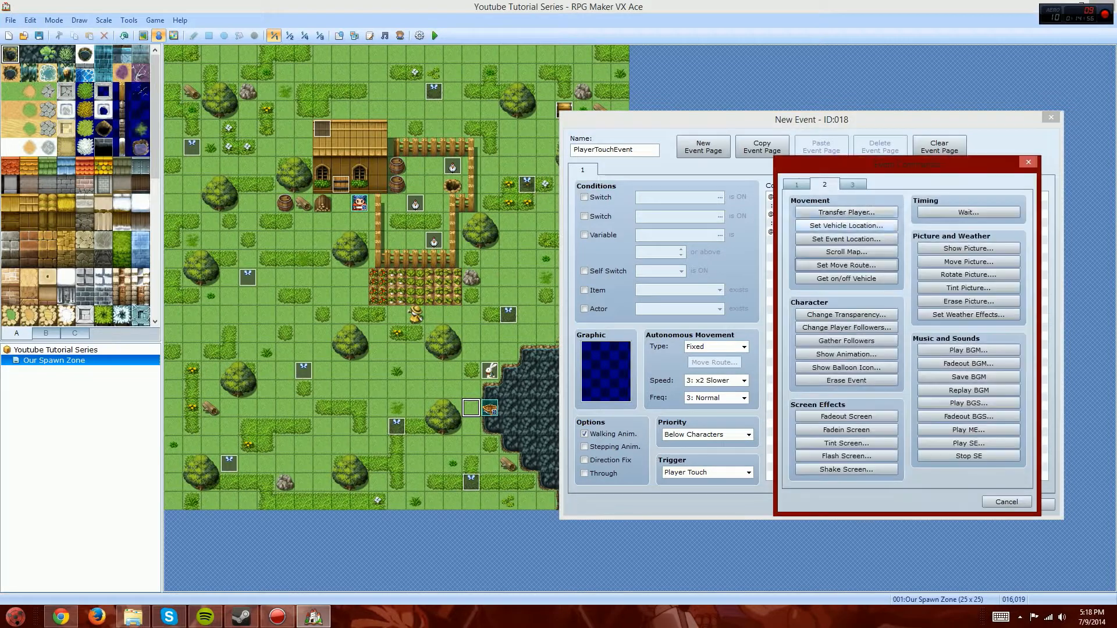
click(845, 266)
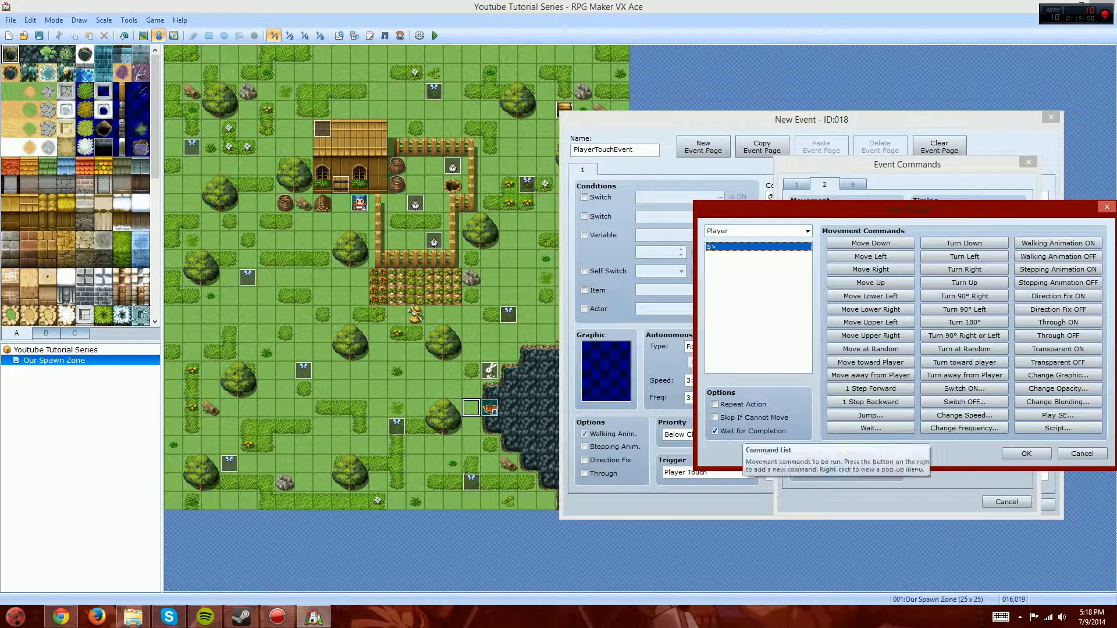
click(964, 282)
click(1025, 453)
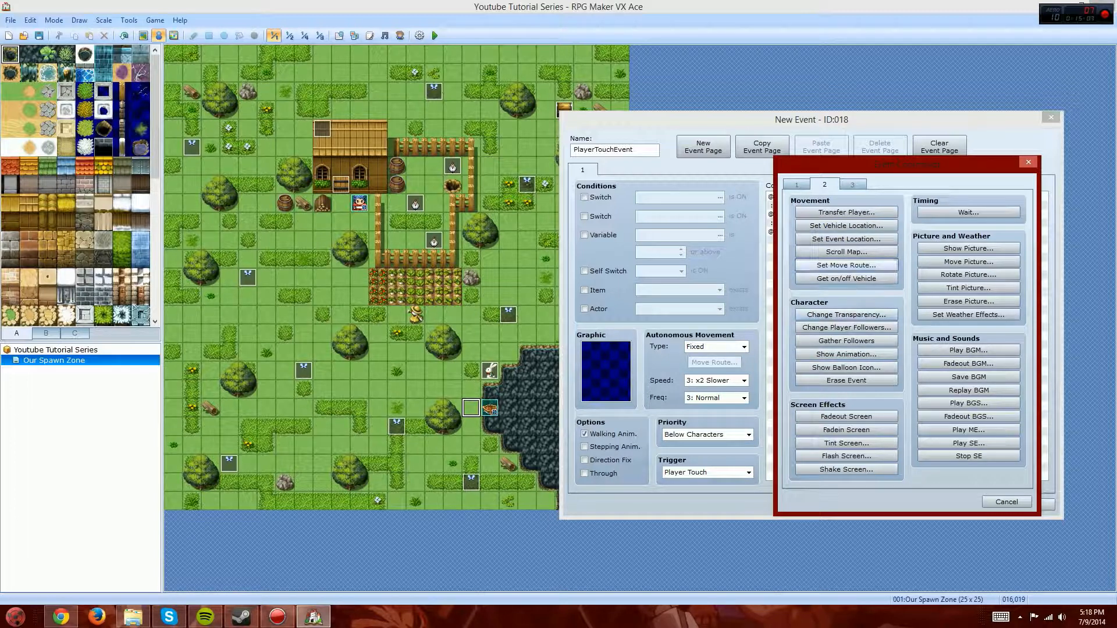
Step: Add a Set Move Route for 017:Mister Bunny with Move Left and Move Down, keeping Wait for Completion on
click(847, 265)
click(871, 269)
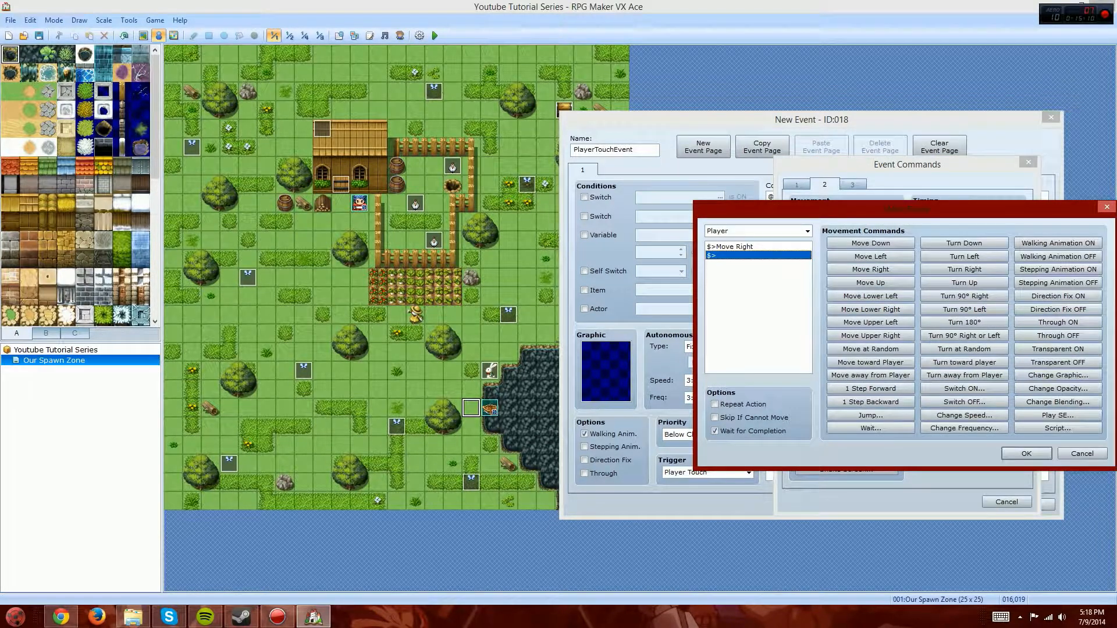
click(807, 231)
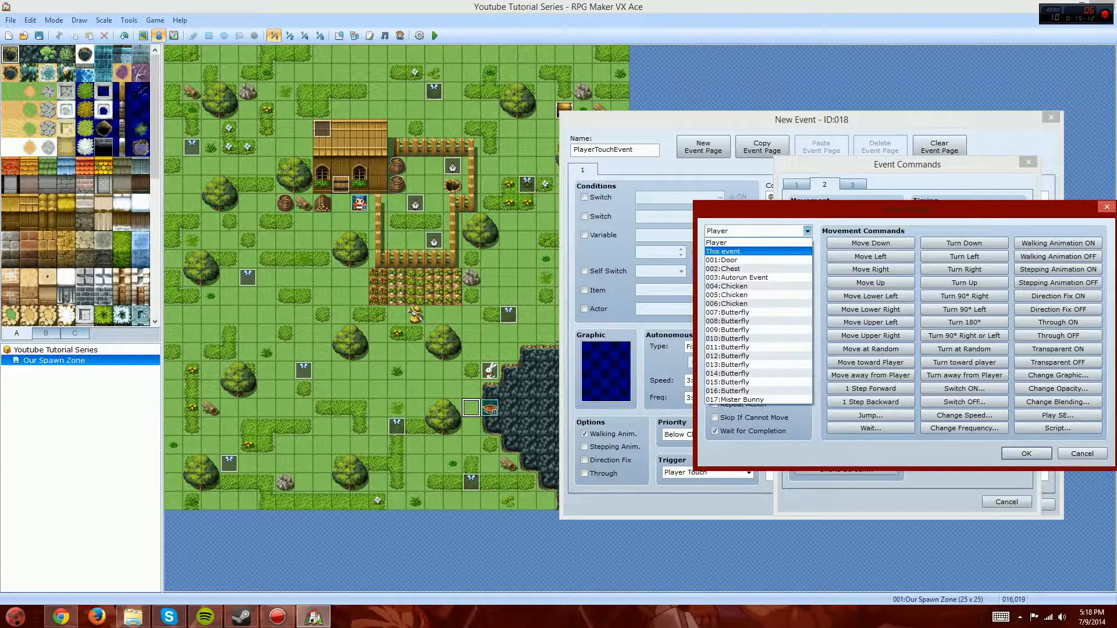
click(734, 399)
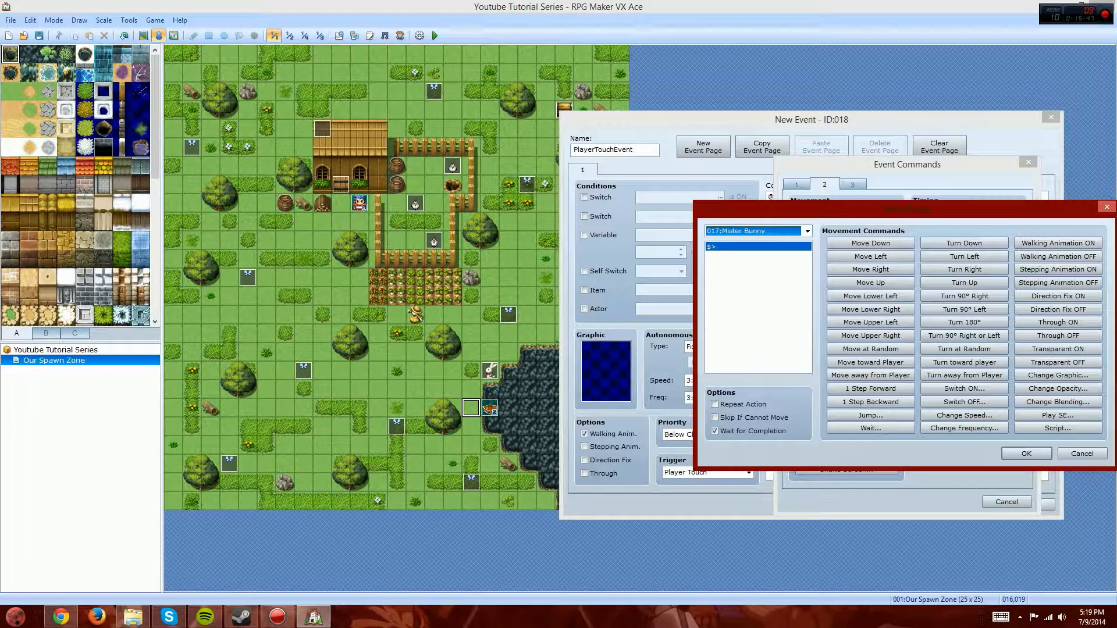
click(871, 256)
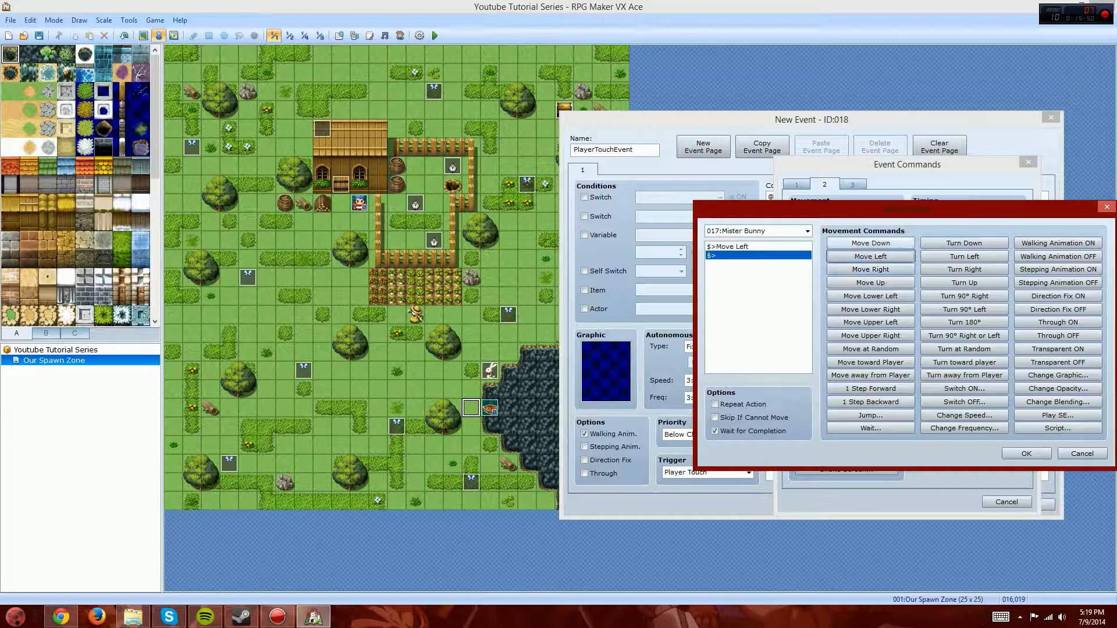
click(871, 243)
click(1027, 454)
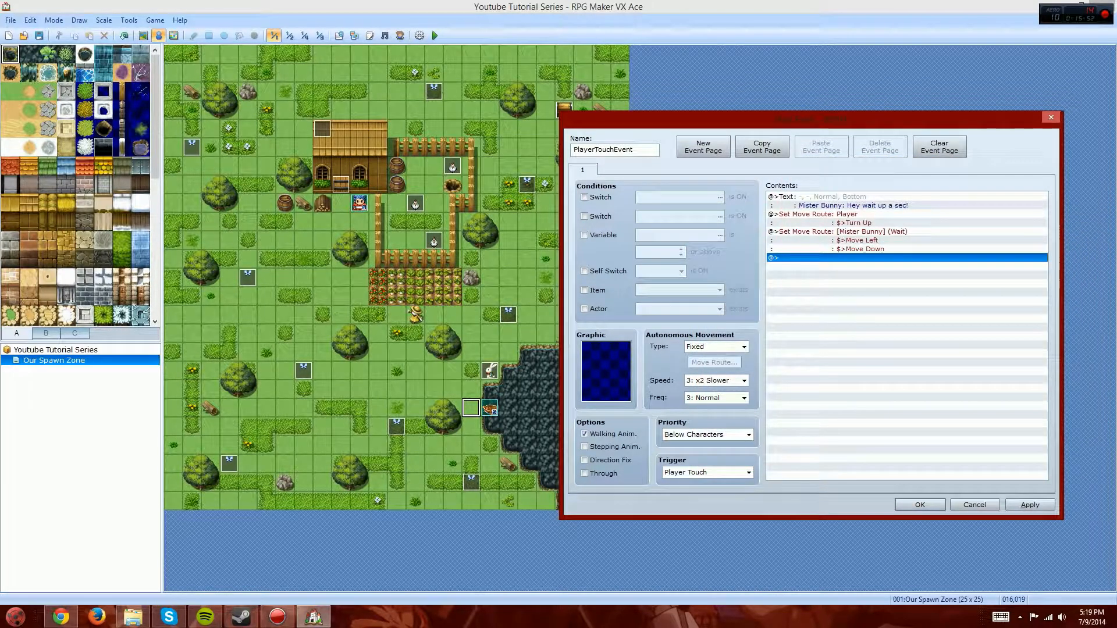
Step: Add a Show Text message with the first Char1 face reading "Hey what's up Mister Bunny?" to the event
double_click(846, 258)
click(796, 184)
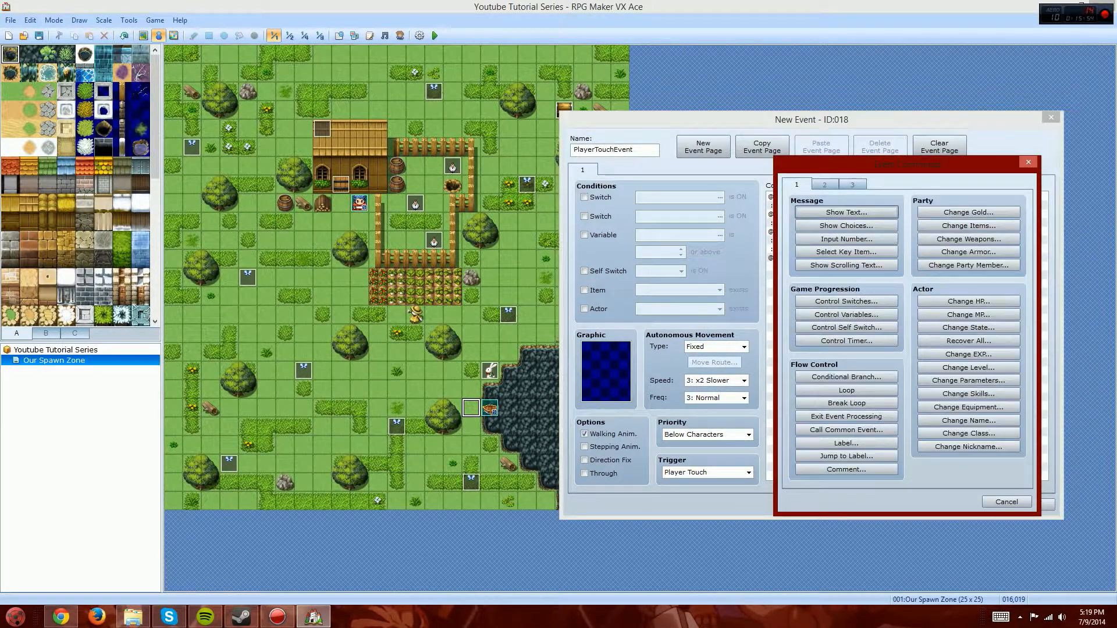
click(846, 213)
double_click(784, 328)
double_click(755, 244)
text(Hey what's u)
text(p Mister Bunny)
text(./)
text(?)
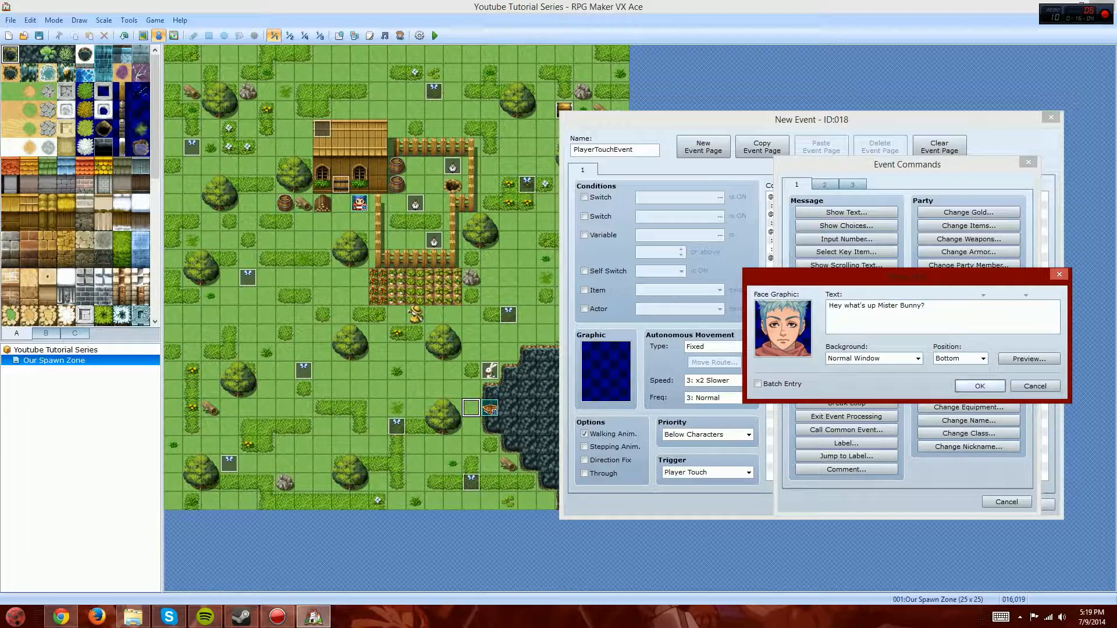
click(980, 386)
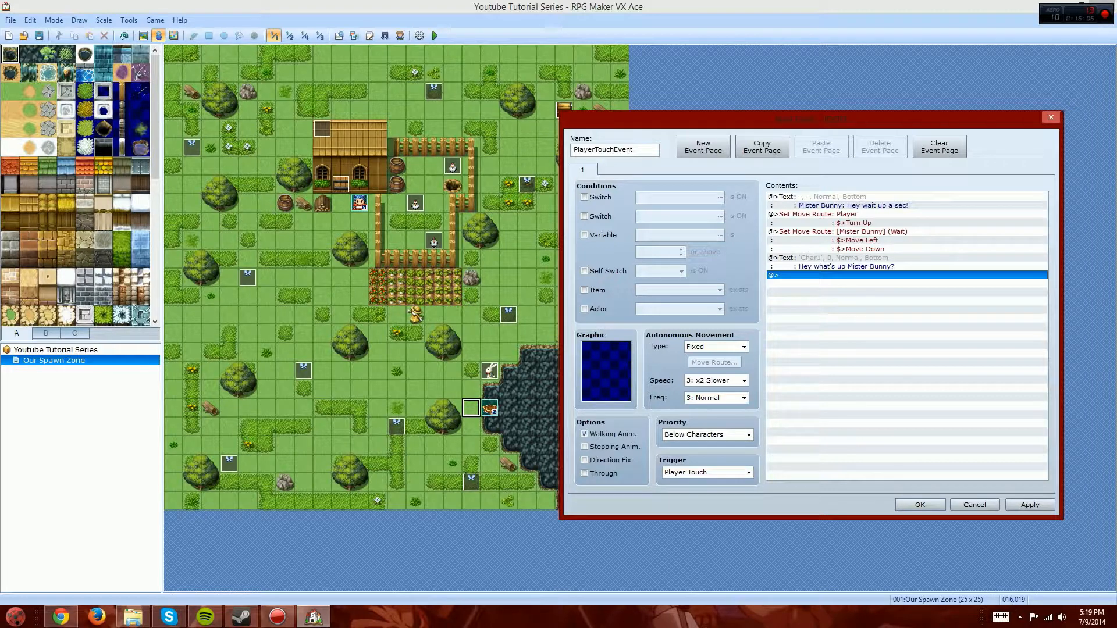
Step: Start a Show Text message without a face reading "Mister Bunny: Hey I noticed you were about to take your" and preview its fit
key(Return)
key(Return)
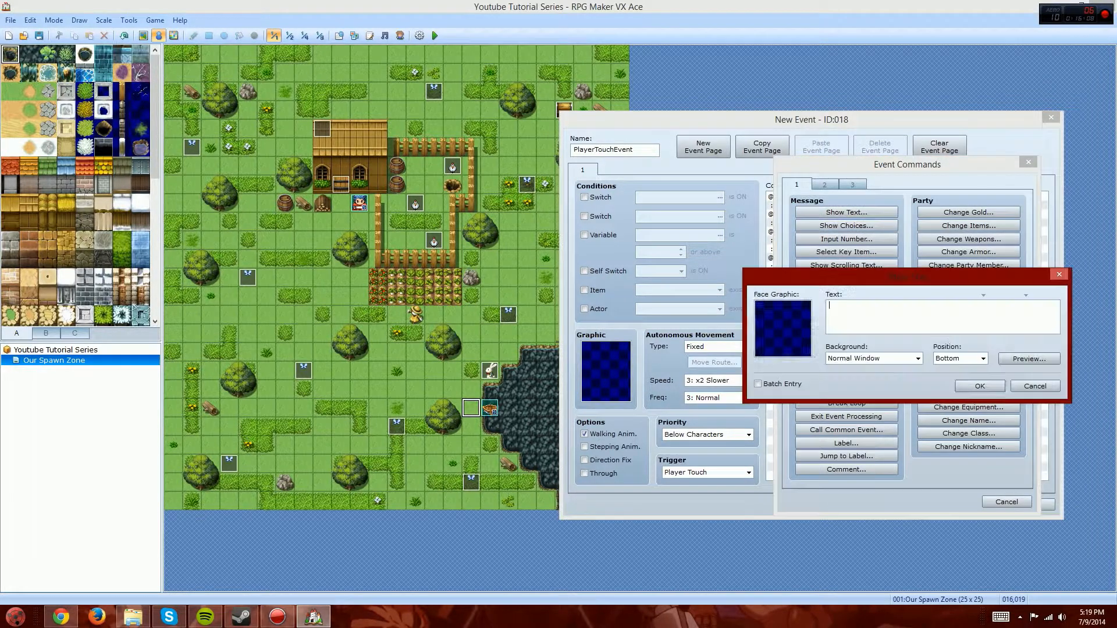
text(Miste)
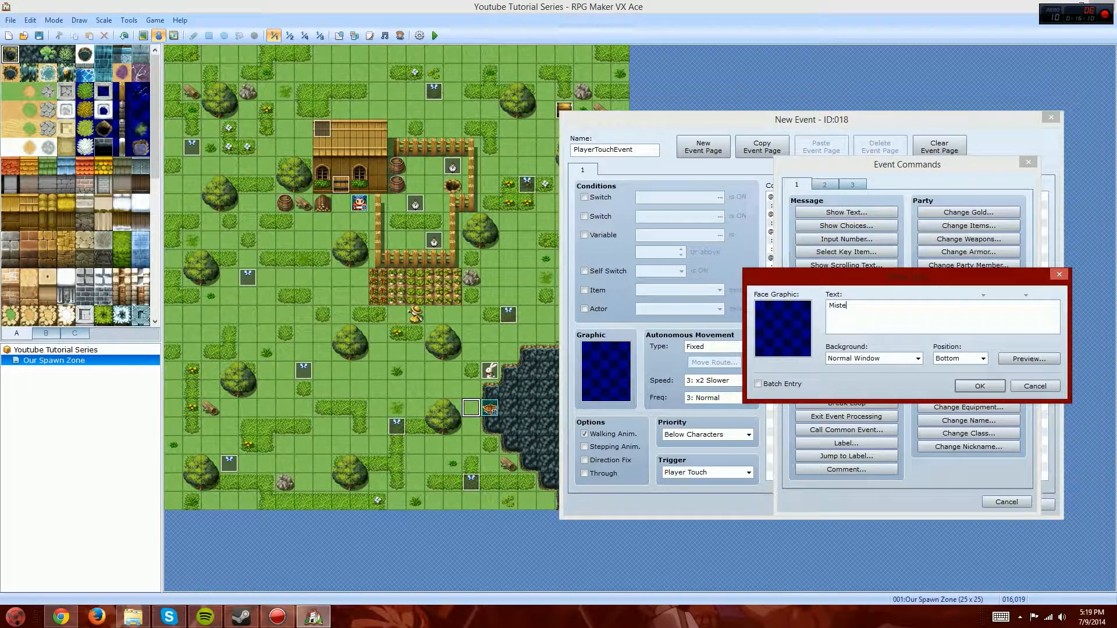
text(r Bunny:)
text(Hey I noticed you were about)
click(1029, 359)
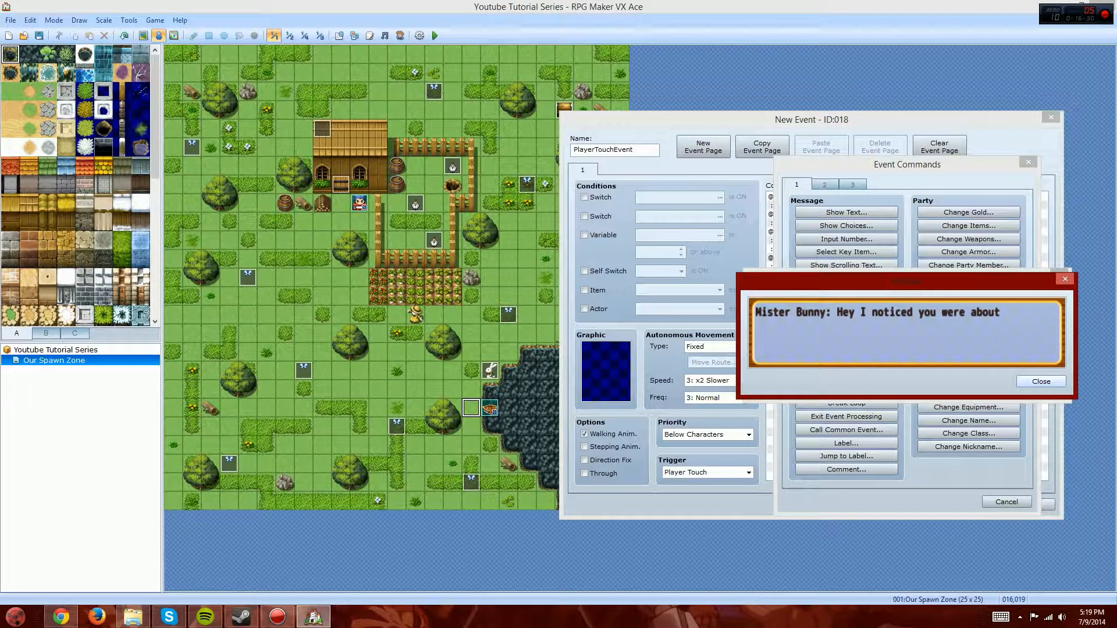
click(1041, 381)
text(to take your)
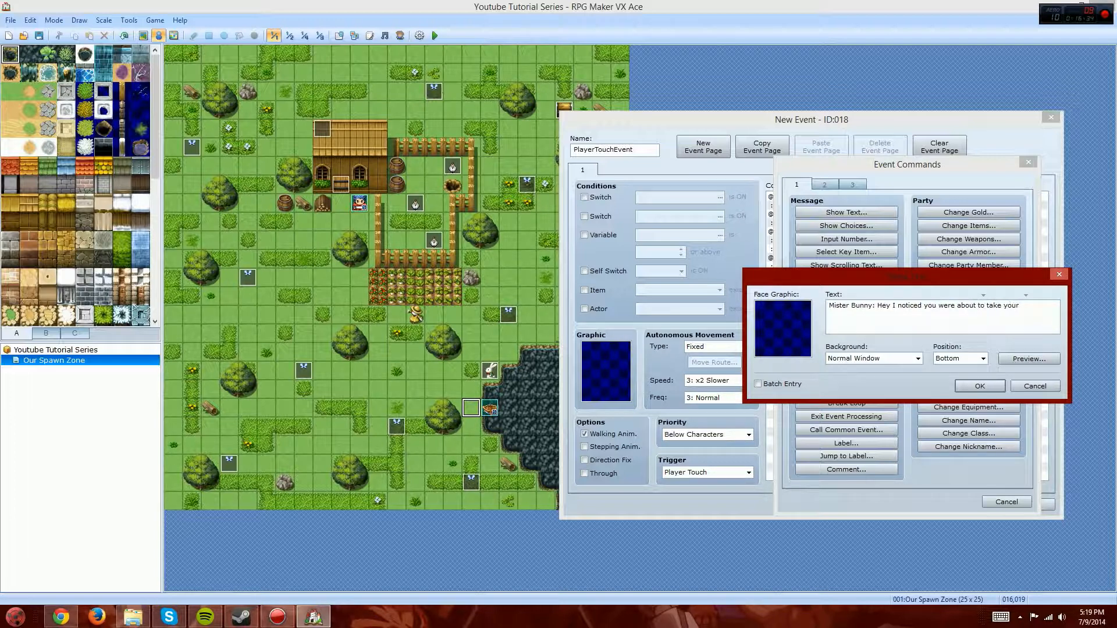
click(1028, 359)
click(1041, 381)
Step: Finish the message with a second line reading "your boat out to your farm I presume.", preview it and add it to the event
click(1001, 306)
key(Return)
text(boat out and your crops)
key(BackSpace)
key(BackSpace)
key(BackSpace)
key(BackSpace)
key(BackSpace)
key(BackSpace)
key(BackSpace)
key(BackSpace)
key(BackSpace)
key(BackSpace)
key(BackSpace)
key(BackSpace)
text(to your farm I presume.)
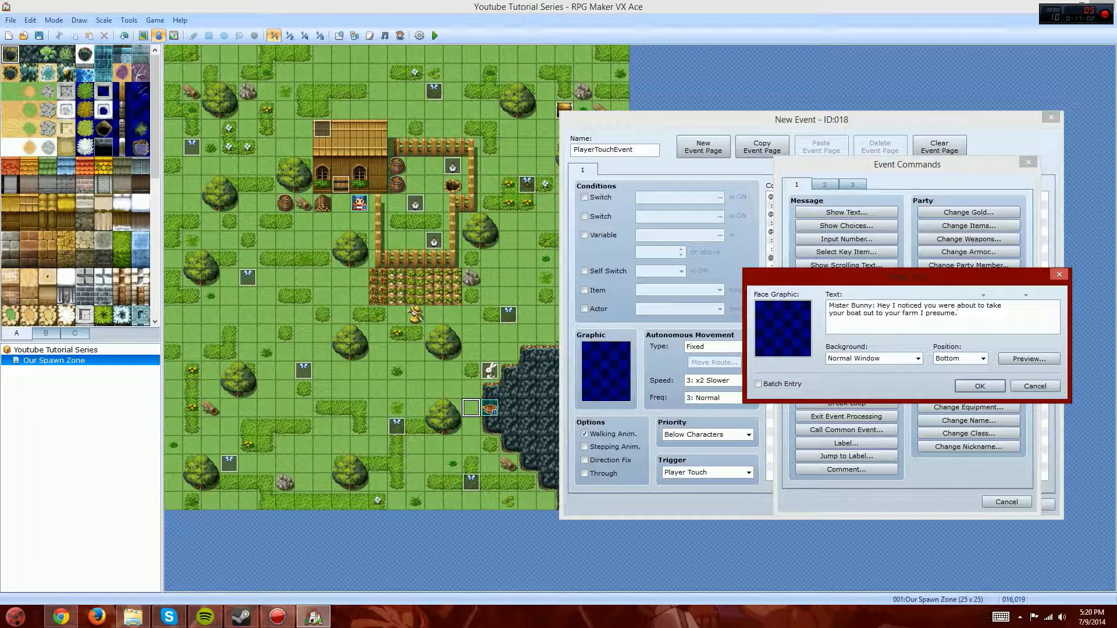
click(1028, 359)
click(1039, 382)
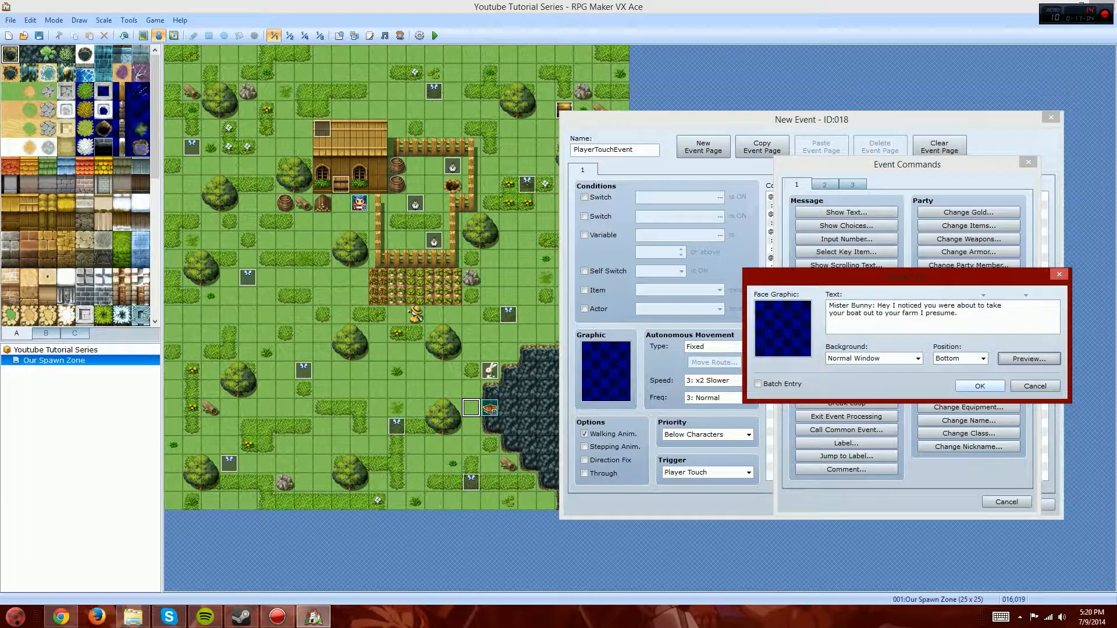
key(Return)
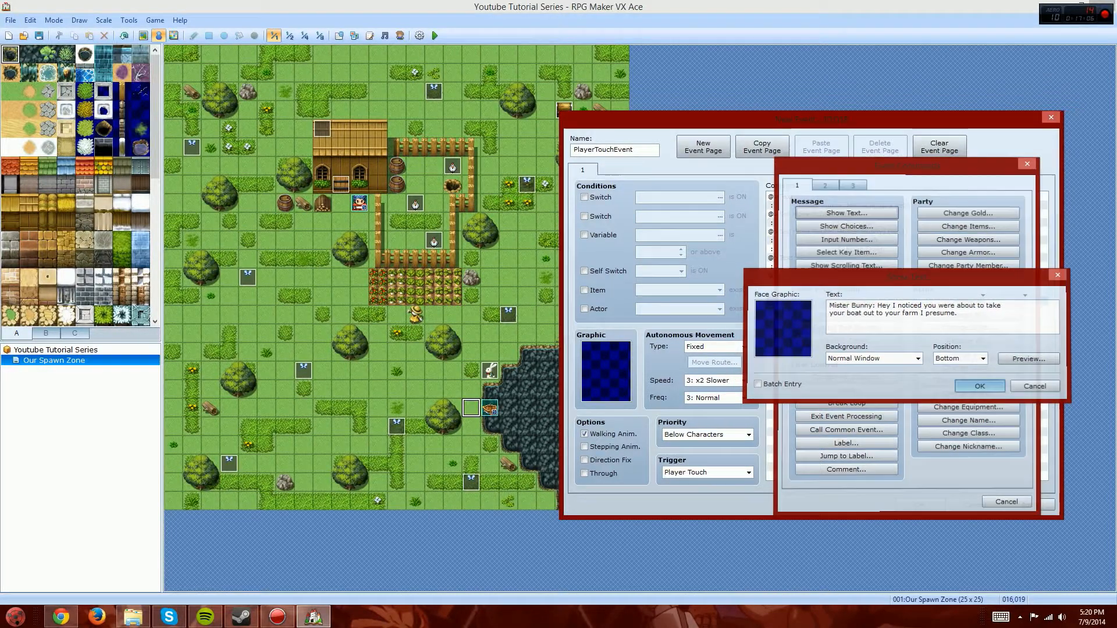
Step: Add a faceless two-line Show Text message reading "Mister Bunny: And I was wondering if I might be able to get some Carrots from you?"
key(Return)
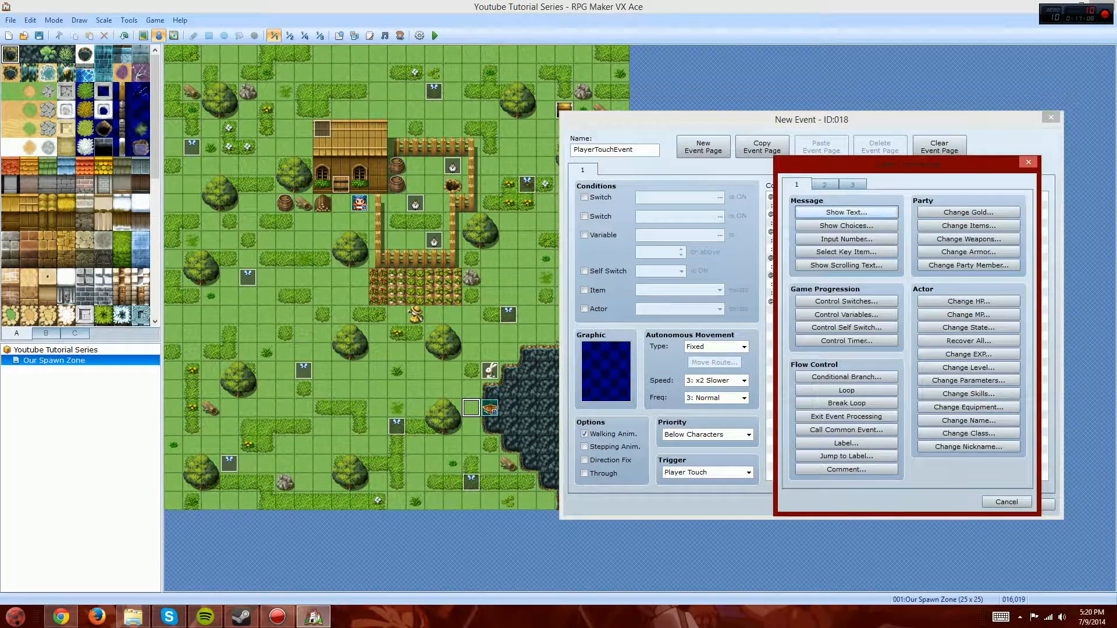
key(Return)
text(Mi)
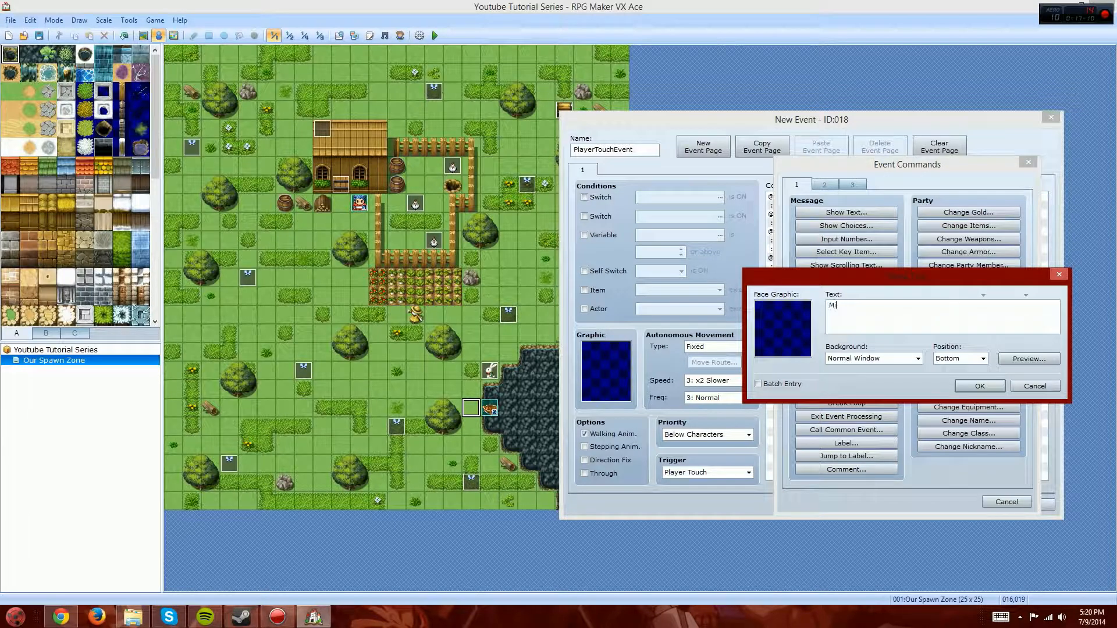
text(ster Bunny: And I was wondering if I might )
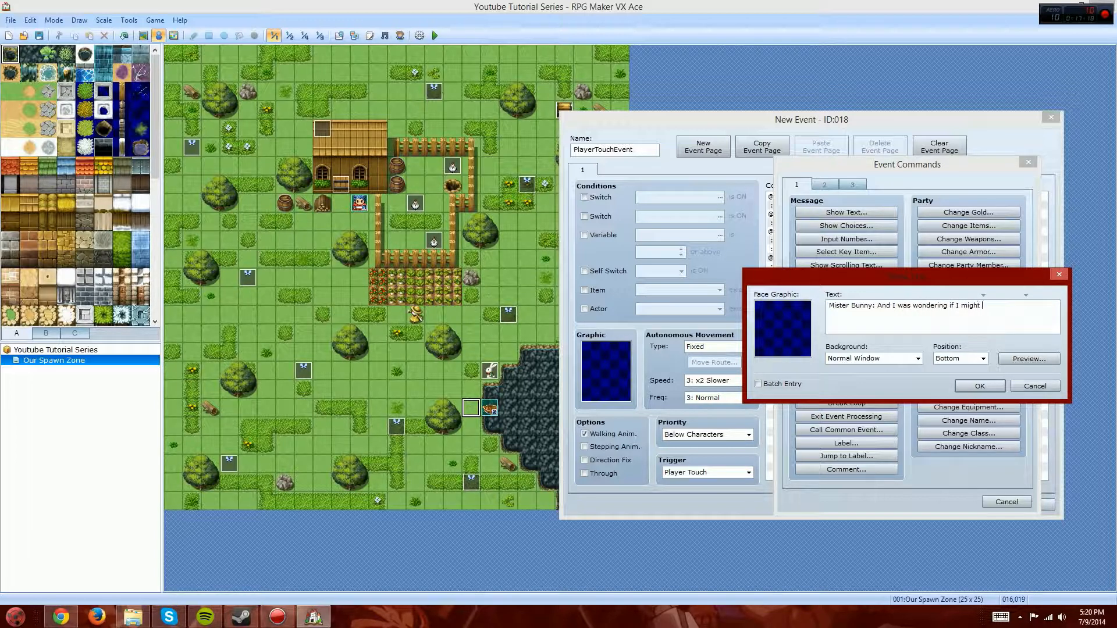
text(be able to get some )
text(carro)
key(BackSpace)
key(BackSpace)
key(BackSpace)
key(BackSpace)
key(BackSpace)
text(Carrots from yo)
click(1028, 359)
click(1040, 383)
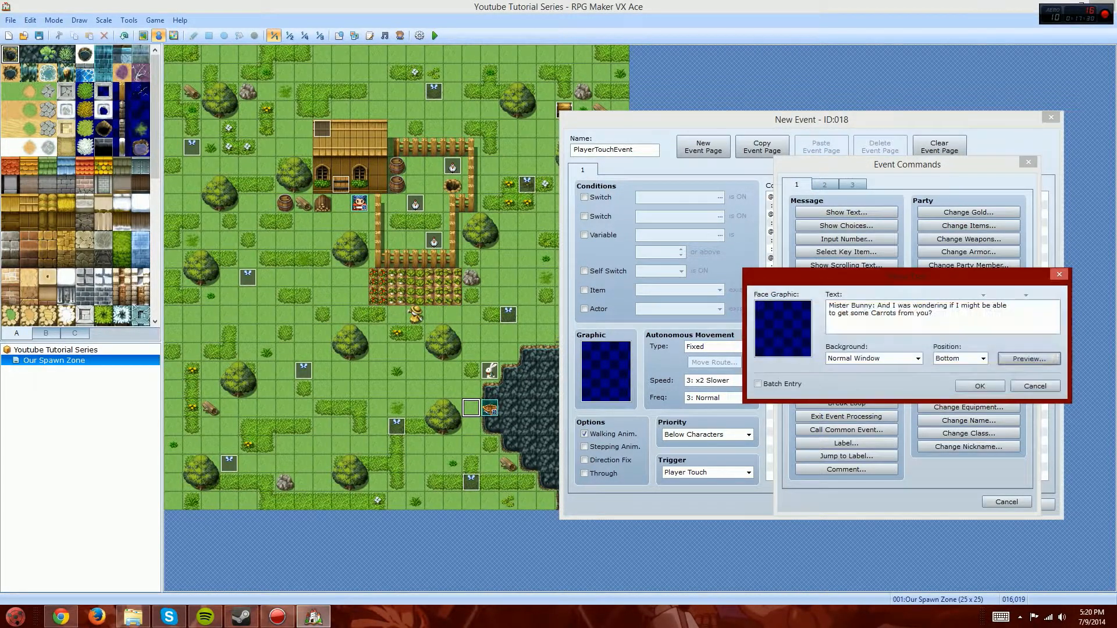
click(980, 386)
Step: Add a Show Text message with the first Char1 face reading "Carrots huh...hmm..." to the event
double_click(907, 328)
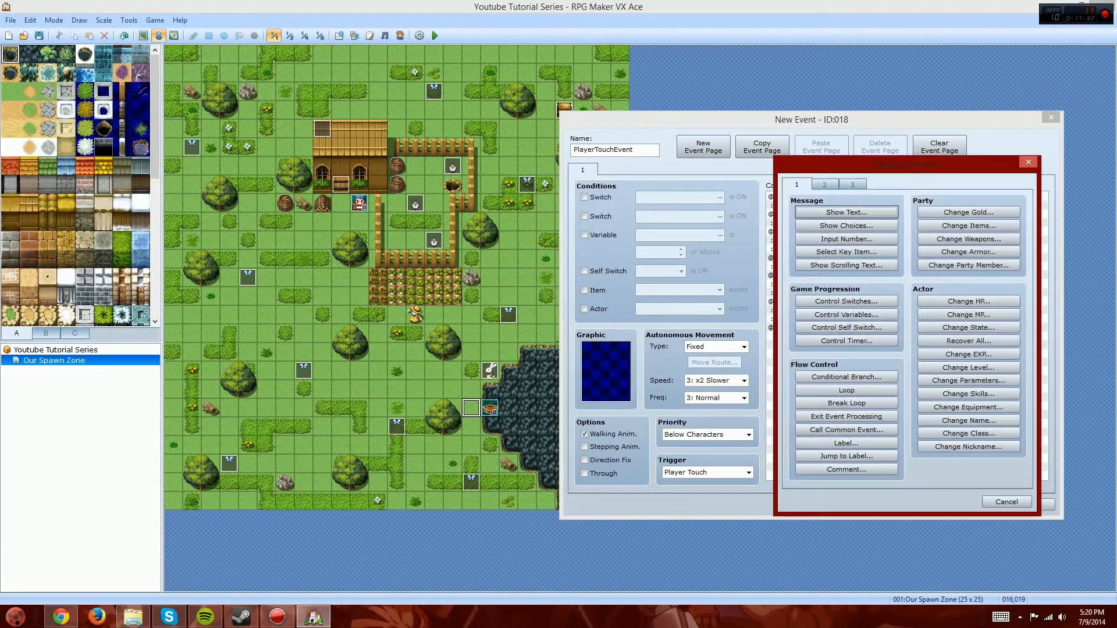
click(847, 212)
double_click(798, 319)
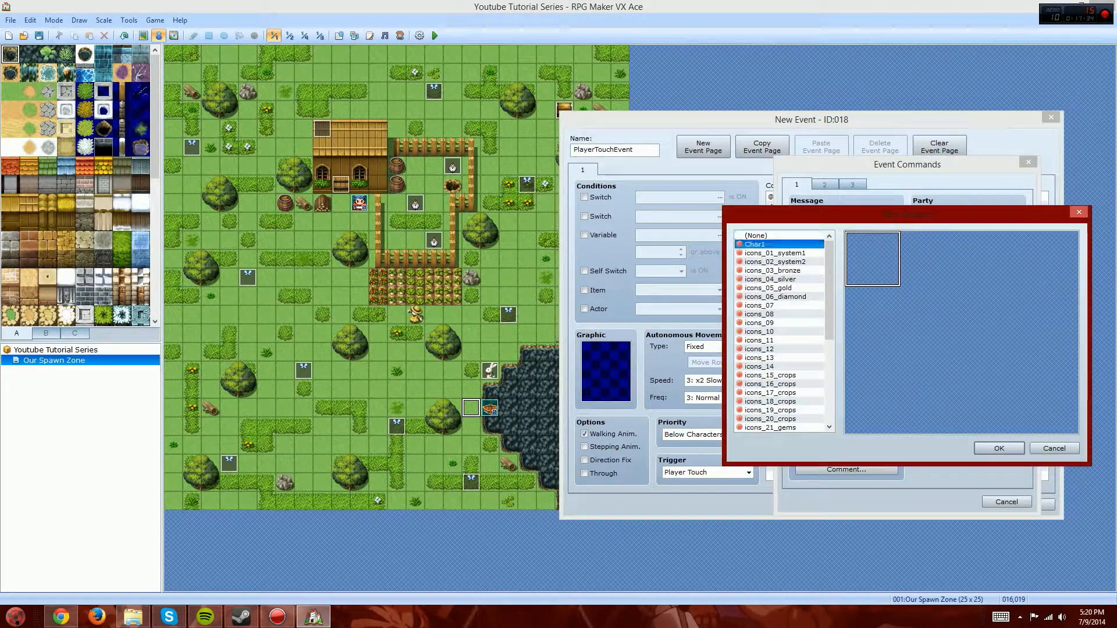
key(Return)
text(Carrots huh)
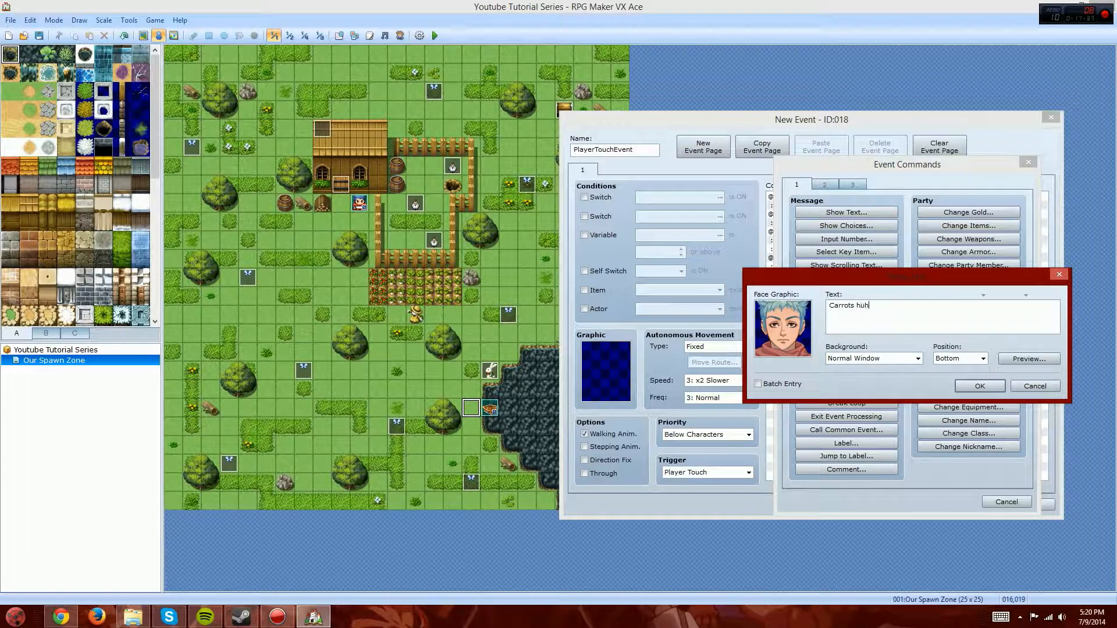
text(...hmm...)
click(980, 387)
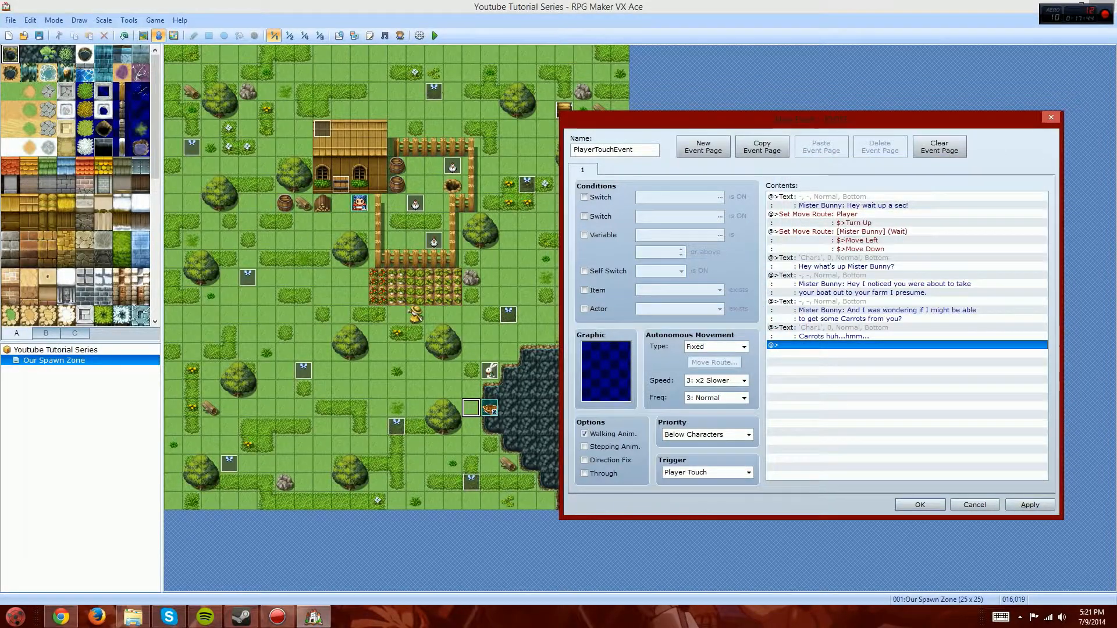
Step: Set up a Show Choices command with "Sure thing Mister Bunny!" as Choice 1 and "Ehh I really don't have many to spare..." as Choice 2
double_click(847, 344)
click(846, 225)
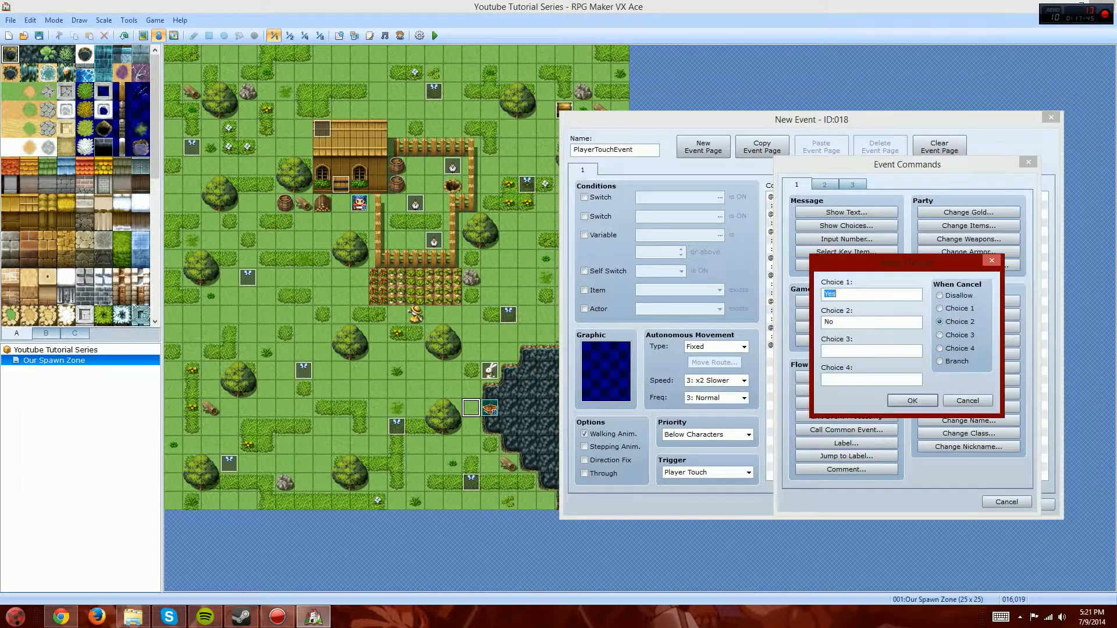
text(Sure thing Mister Bunny!)
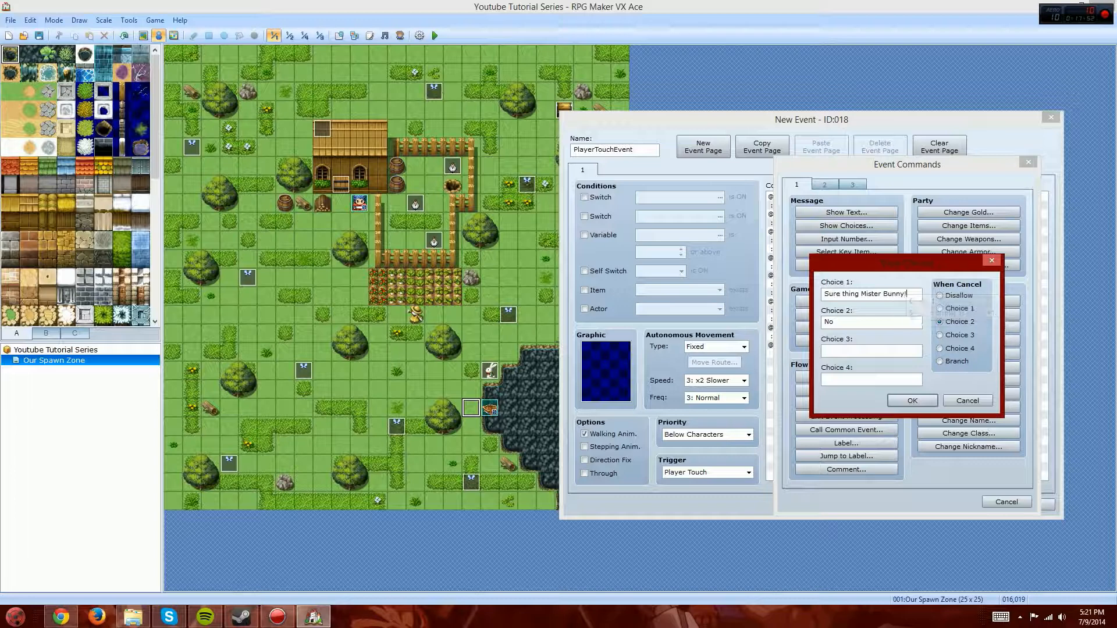
key(Tab)
text(Nah I can't ris)
key(BackSpace)
key(BackSpace)
key(BackSpace)
key(BackSpace)
key(BackSpace)
key(BackSpace)
key(BackSpace)
key(BackSpace)
key(BackSpace)
key(BackSpace)
text(Eh)
text(h I really don't ha)
text(ve many to spar)
text(e...)
Step: Set the cancel behaviour of the choices to Choice 1 and add the Show Choices command to the event
drag(908, 261, 632, 250)
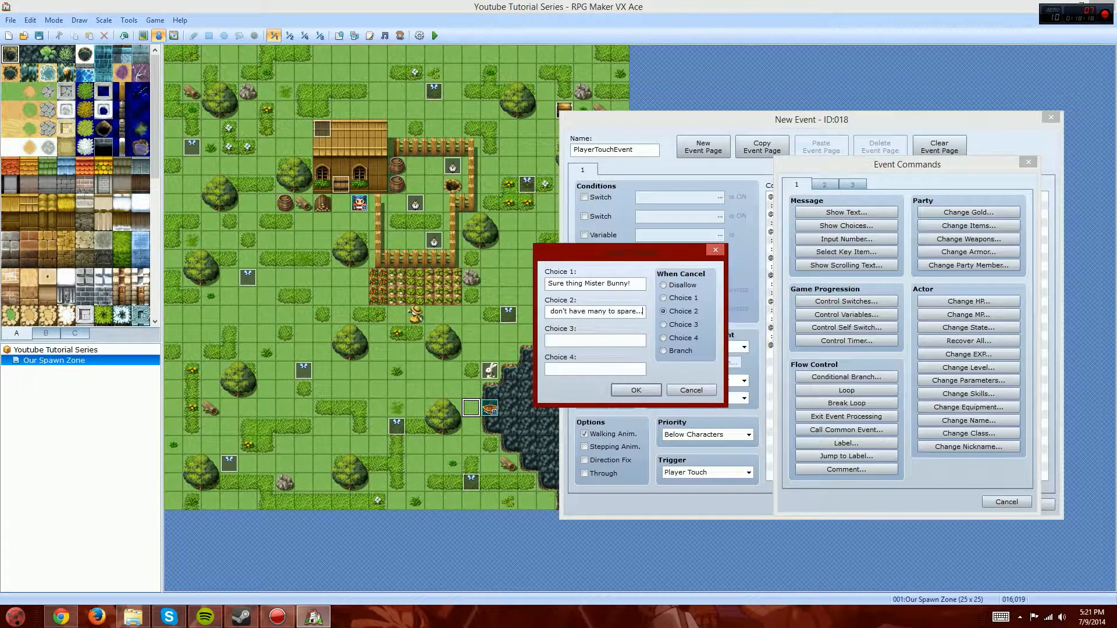
click(664, 285)
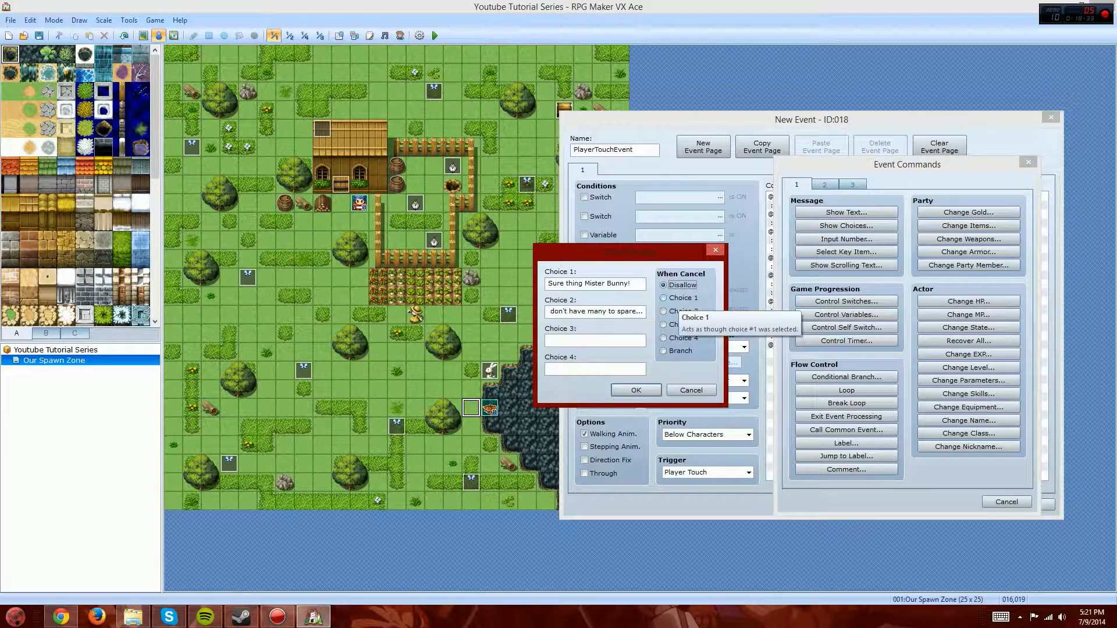
click(681, 298)
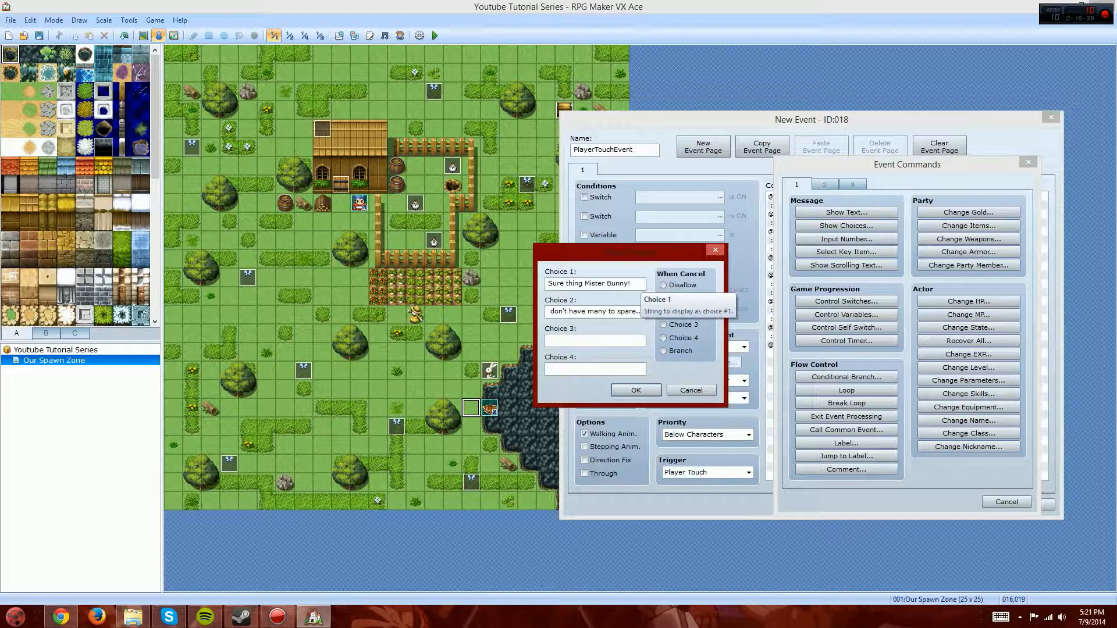
click(636, 389)
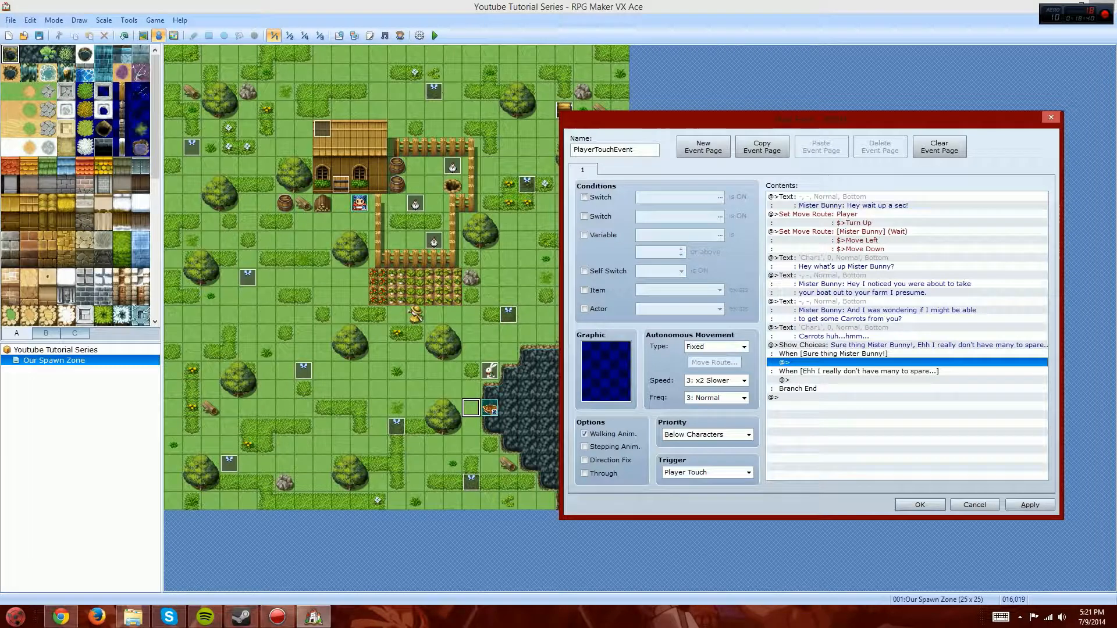
Step: Change the cancel behaviour of the existing Show Choices command to Choice 2
double_click(906, 345)
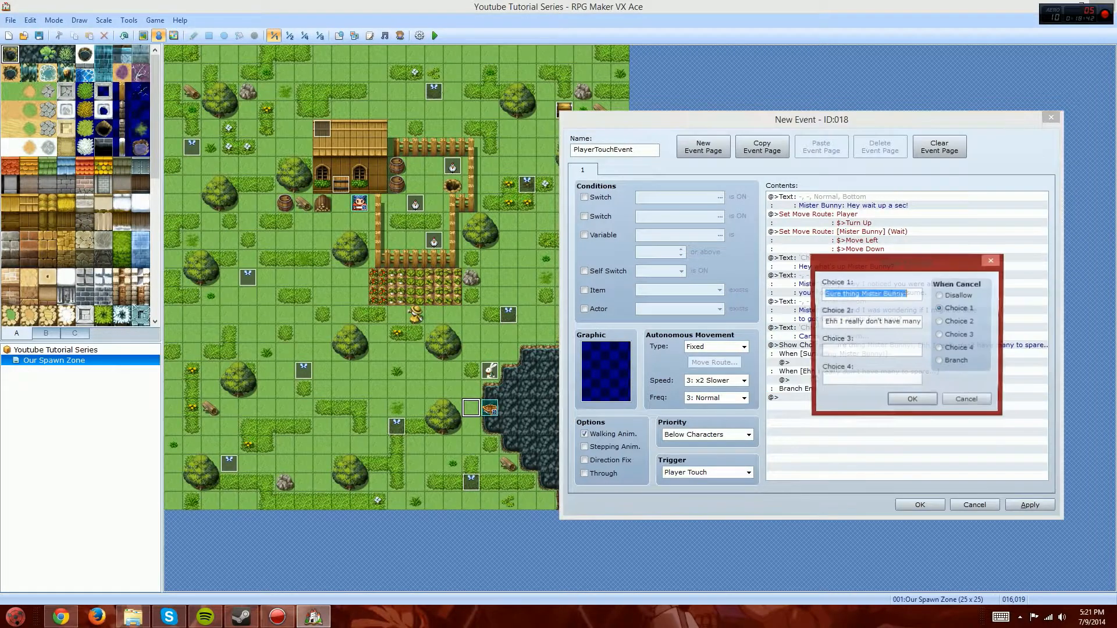
click(913, 400)
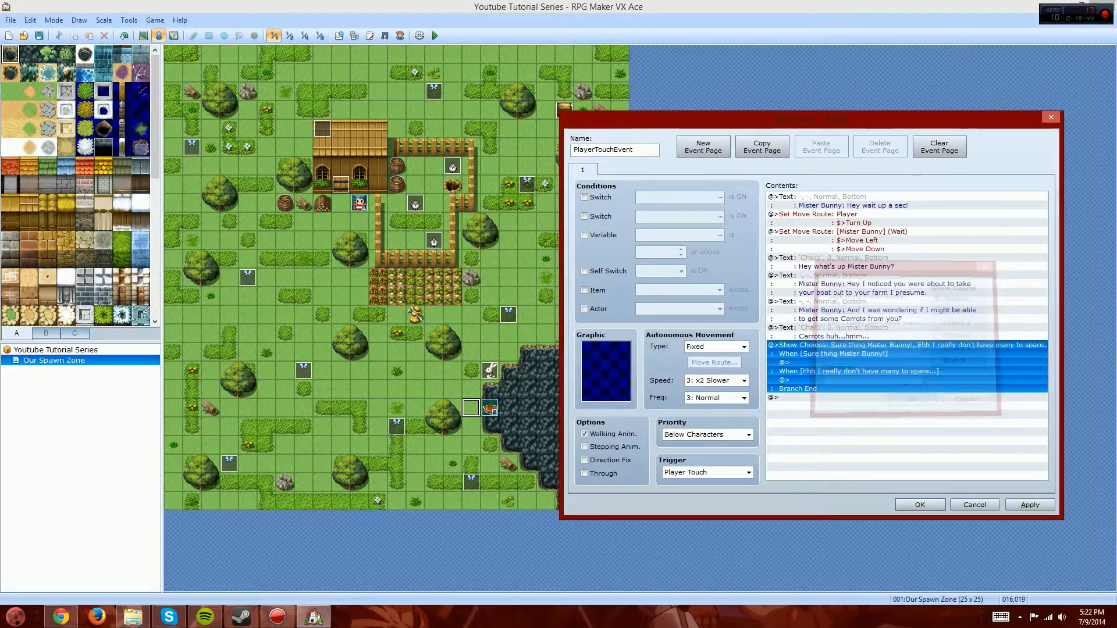
key(space)
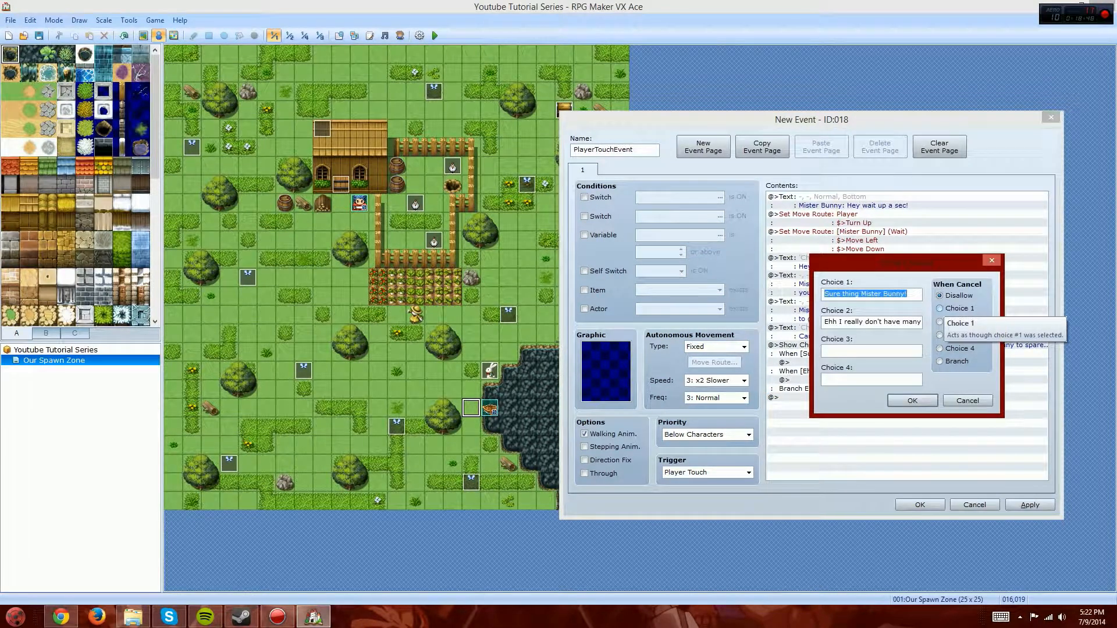
click(940, 322)
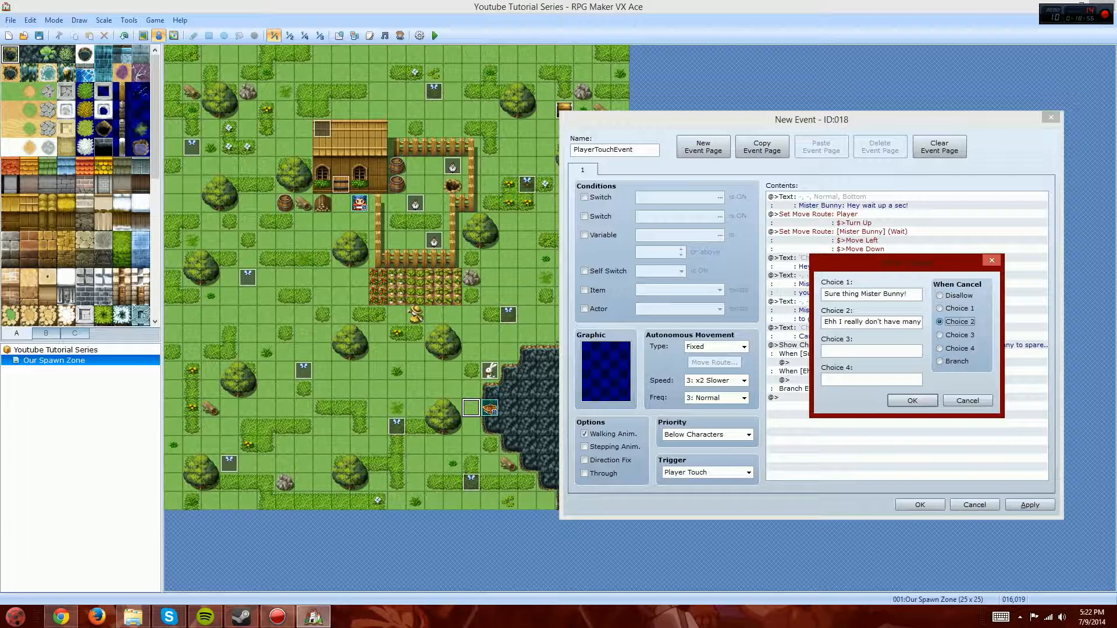
click(912, 401)
Step: Add a faceless Show Text message reading "Mister Bunny: Gee you really are a great guy!" under the "Sure thing Mister Bunny!" choice
double_click(847, 362)
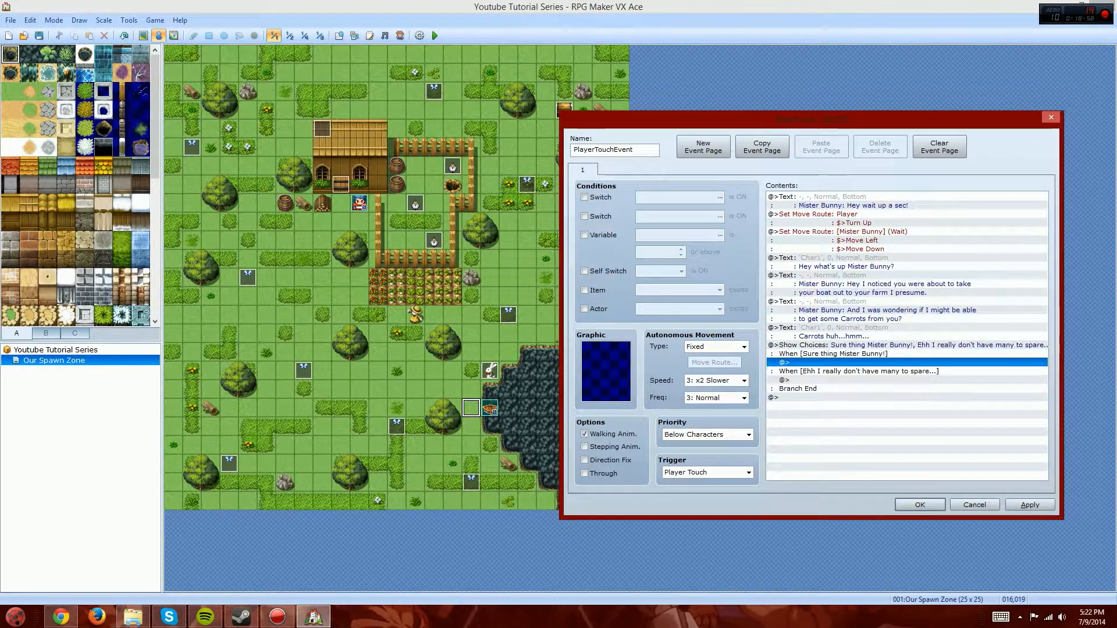
click(846, 212)
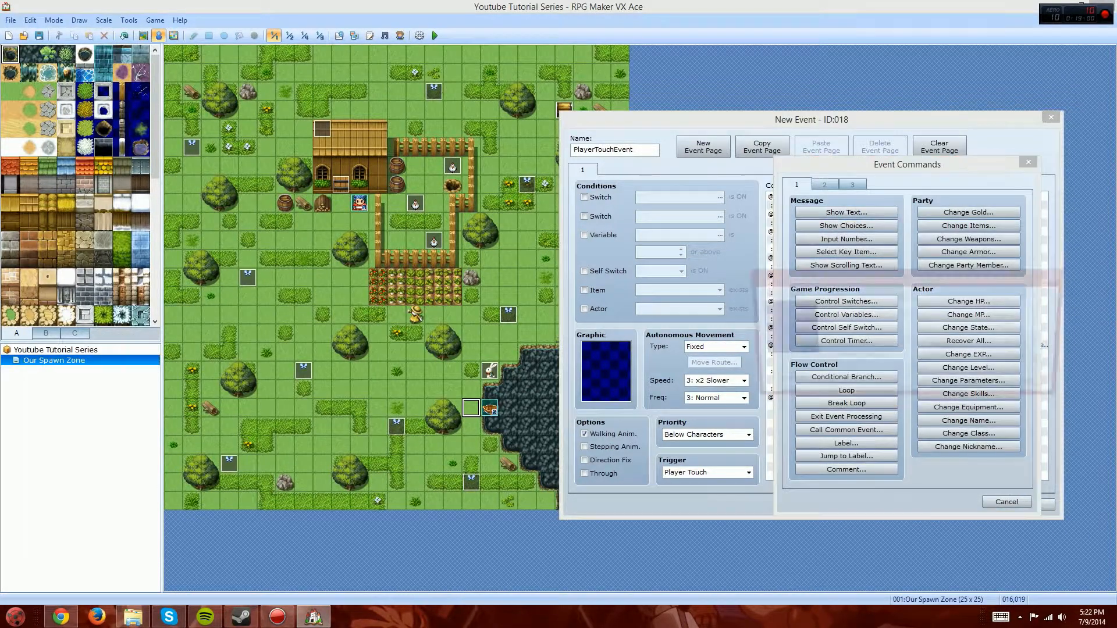
double_click(781, 332)
click(779, 244)
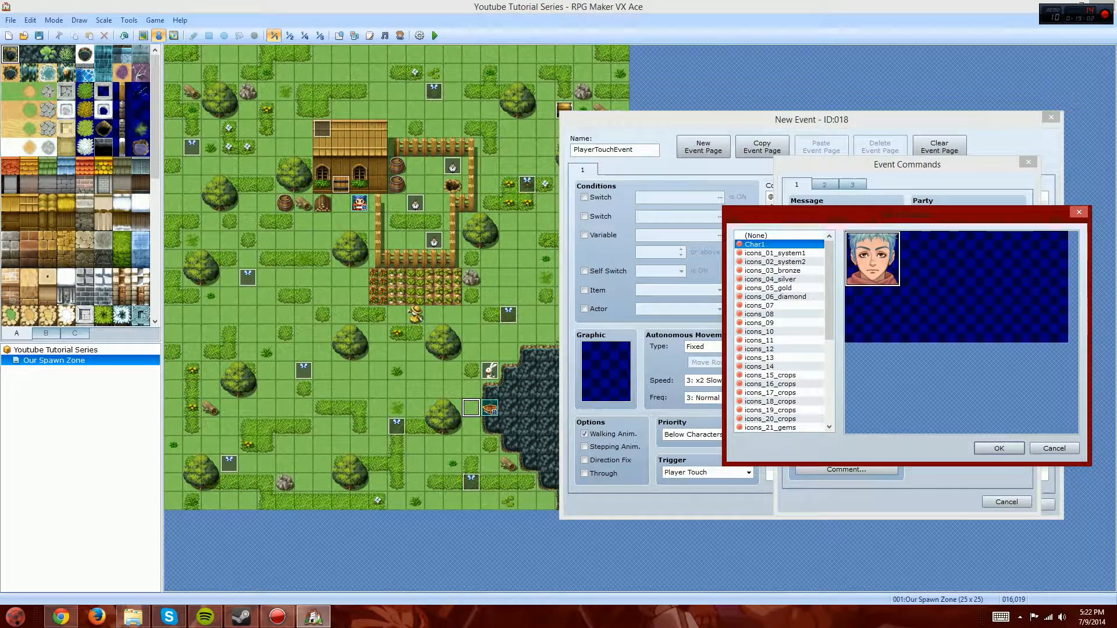
drag(829, 290, 829, 294)
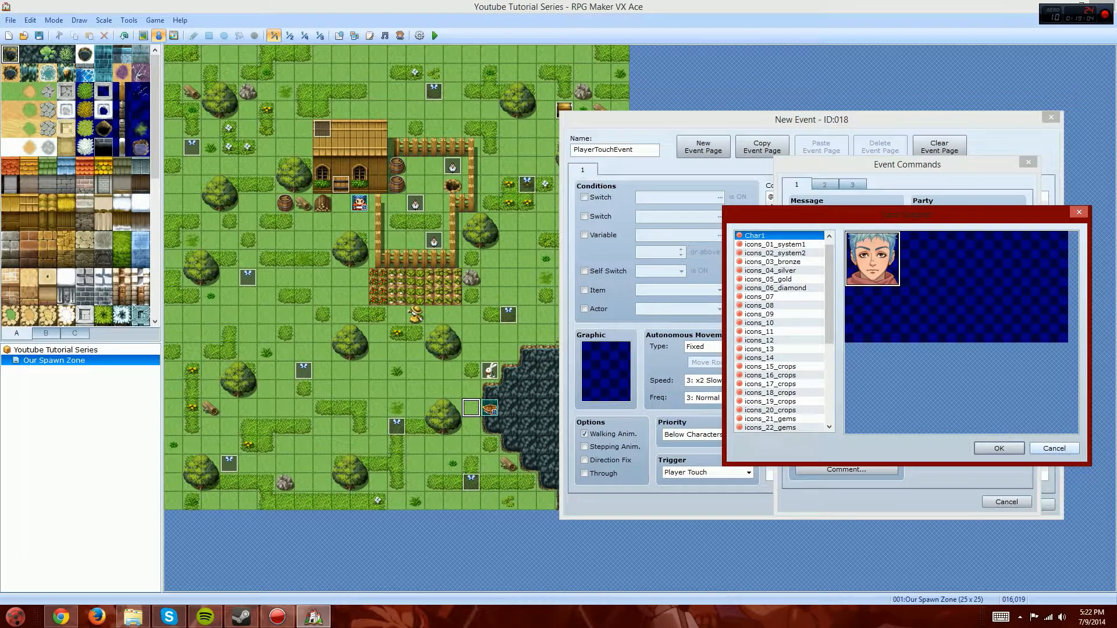
click(1054, 449)
text(Miste)
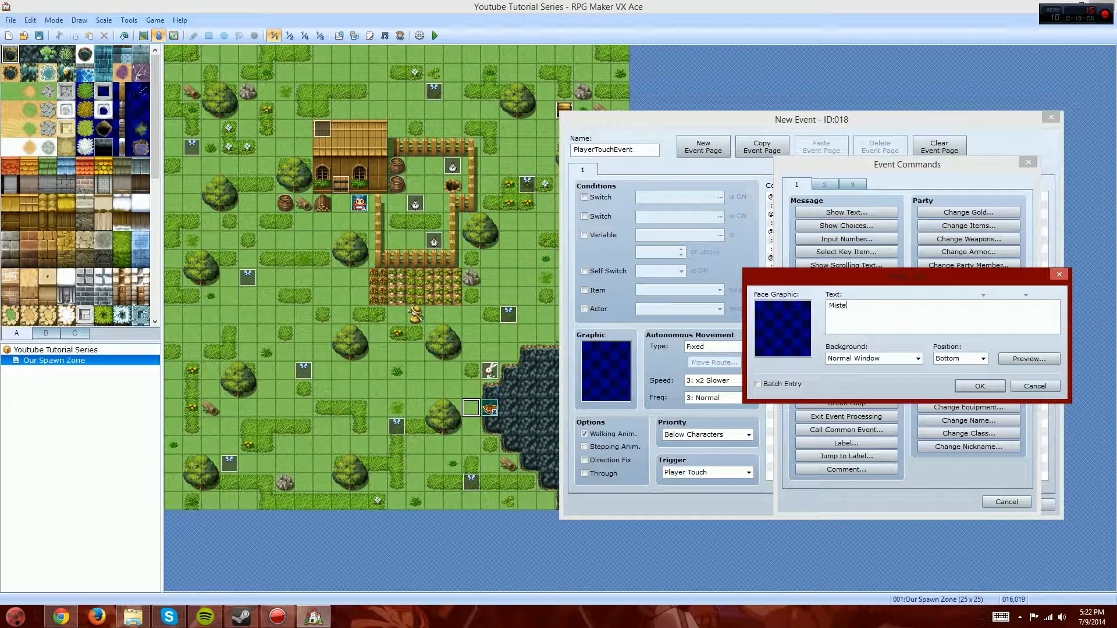
text(r Bunny: Gee you really are a great guy!)
click(979, 385)
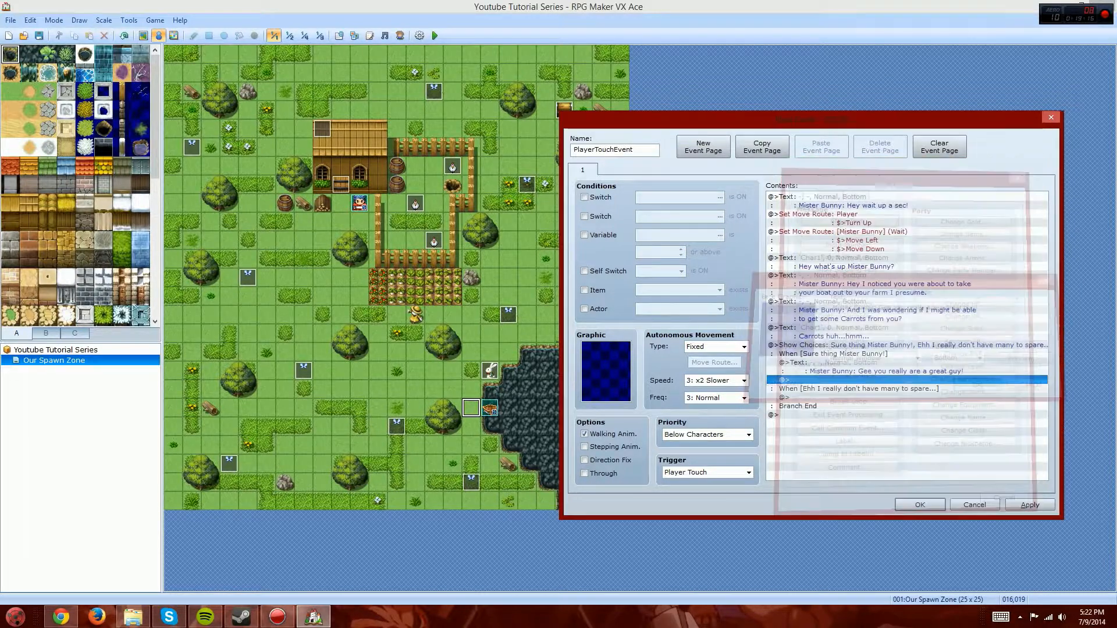
Step: Set up a Set Move Route command for Mister Bunny after that message, starting with five Move Up commands
double_click(847, 380)
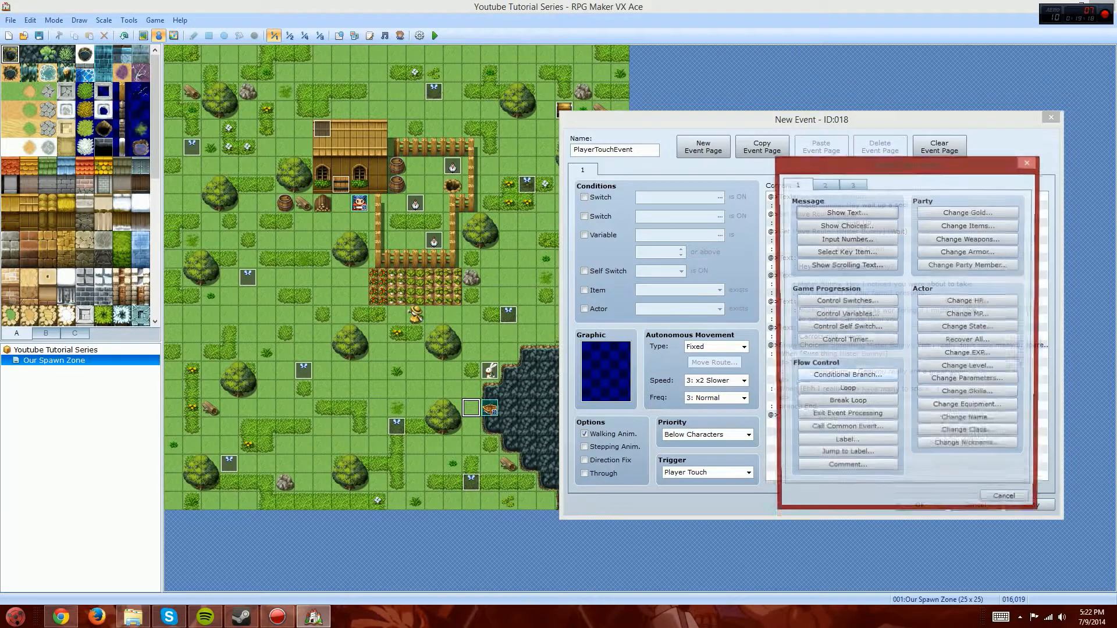
click(824, 185)
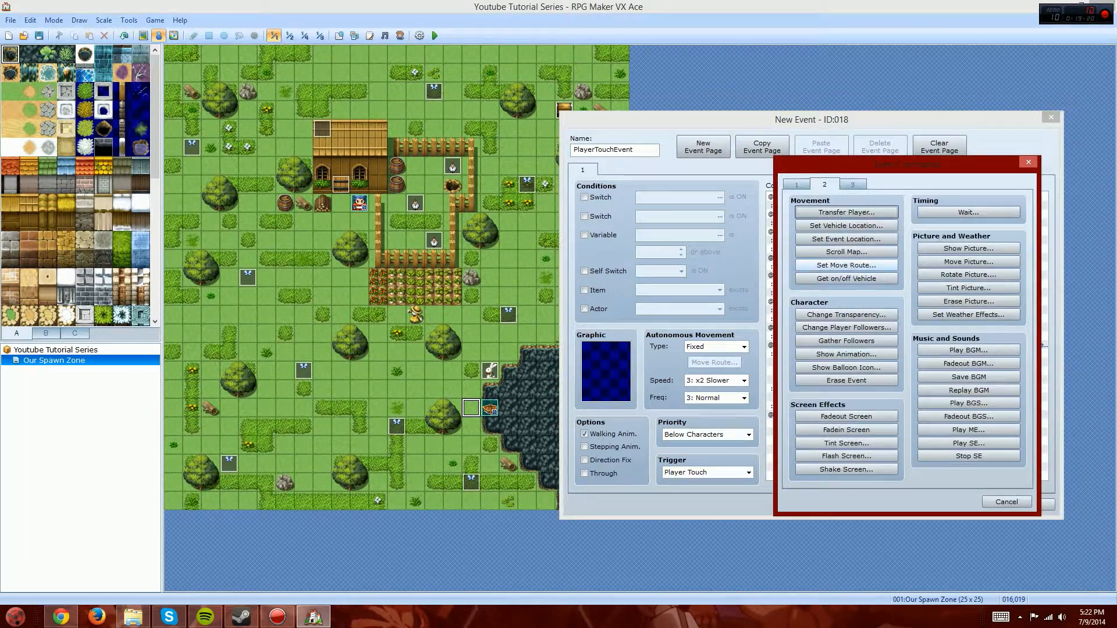
click(846, 265)
click(808, 231)
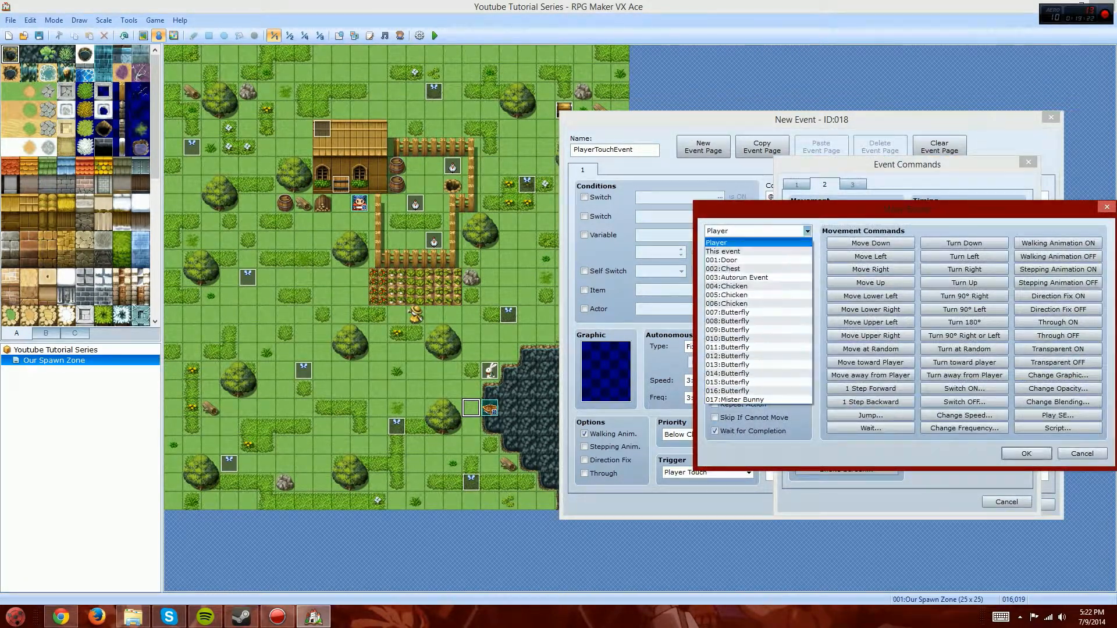
click(734, 400)
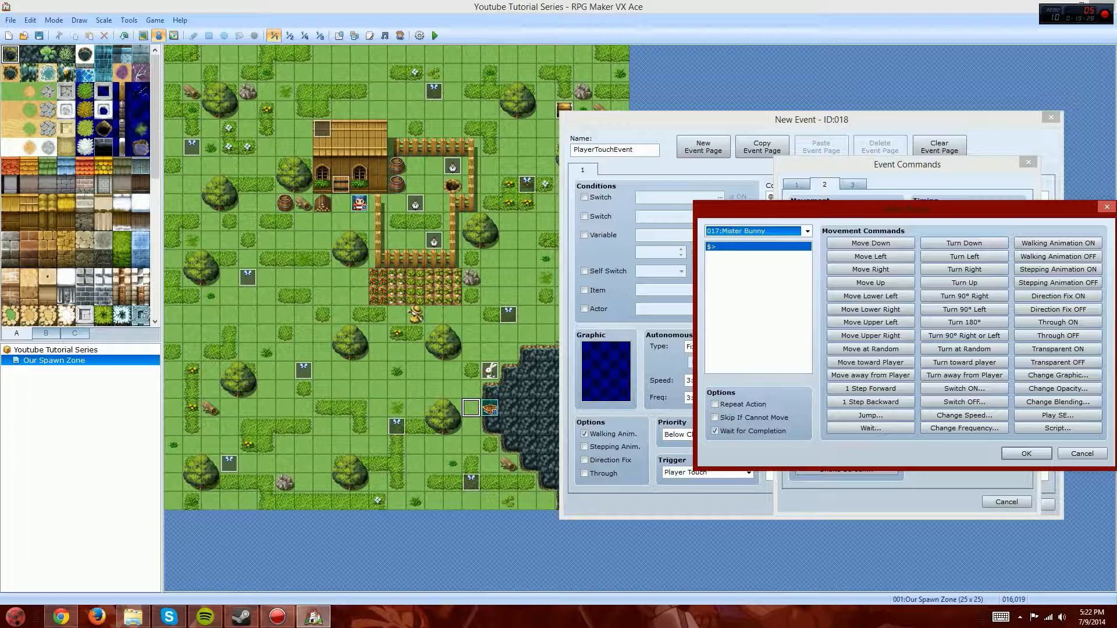
click(871, 283)
click(871, 283)
click(871, 283)
click(872, 283)
click(871, 282)
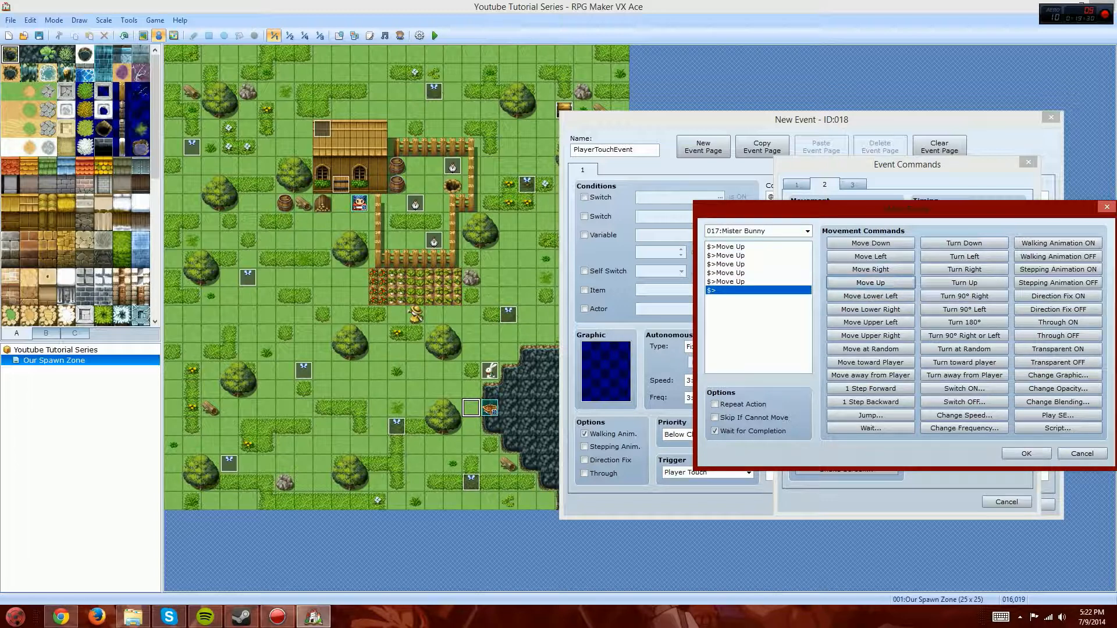
Step: Extend Mister Bunny's route with Move Right, two Move Up, Move Right and four Move Up, and add it to the event
click(871, 269)
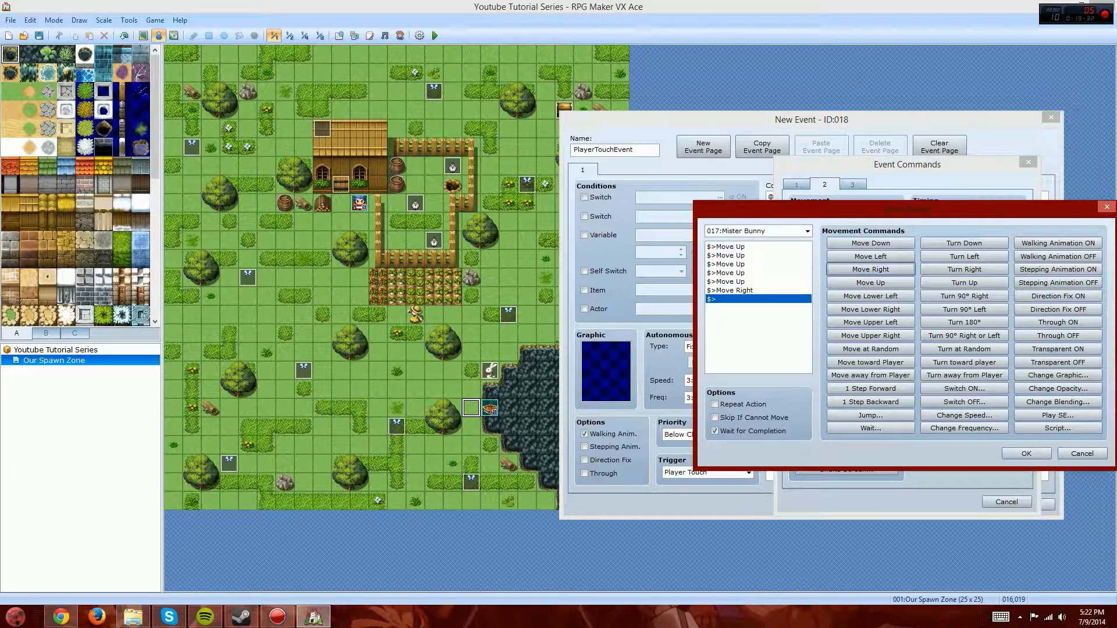
click(872, 283)
click(871, 283)
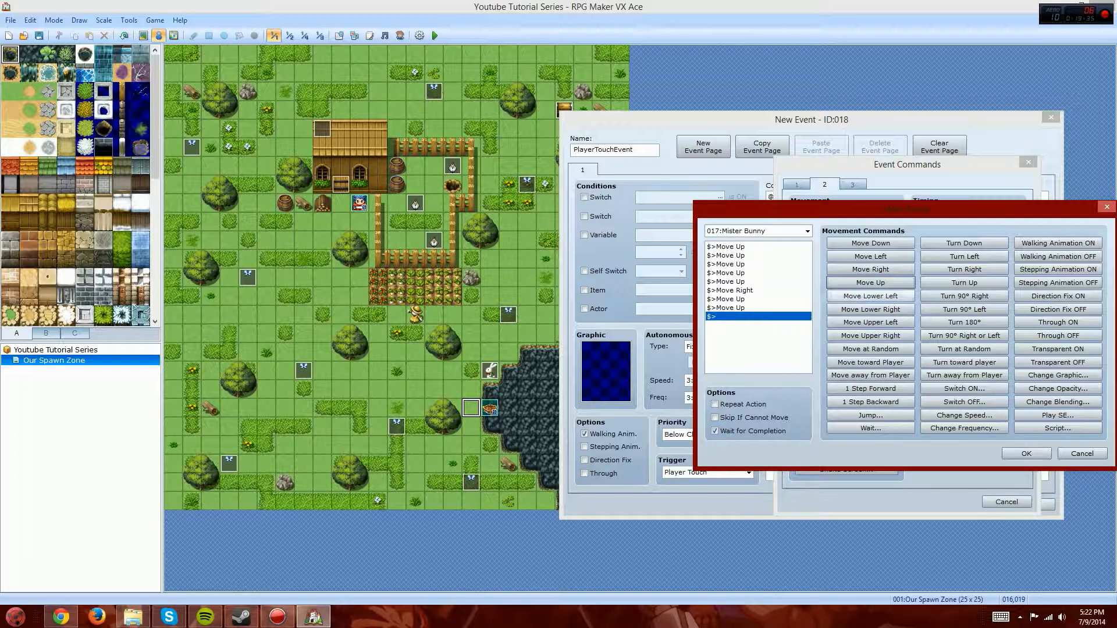
click(871, 269)
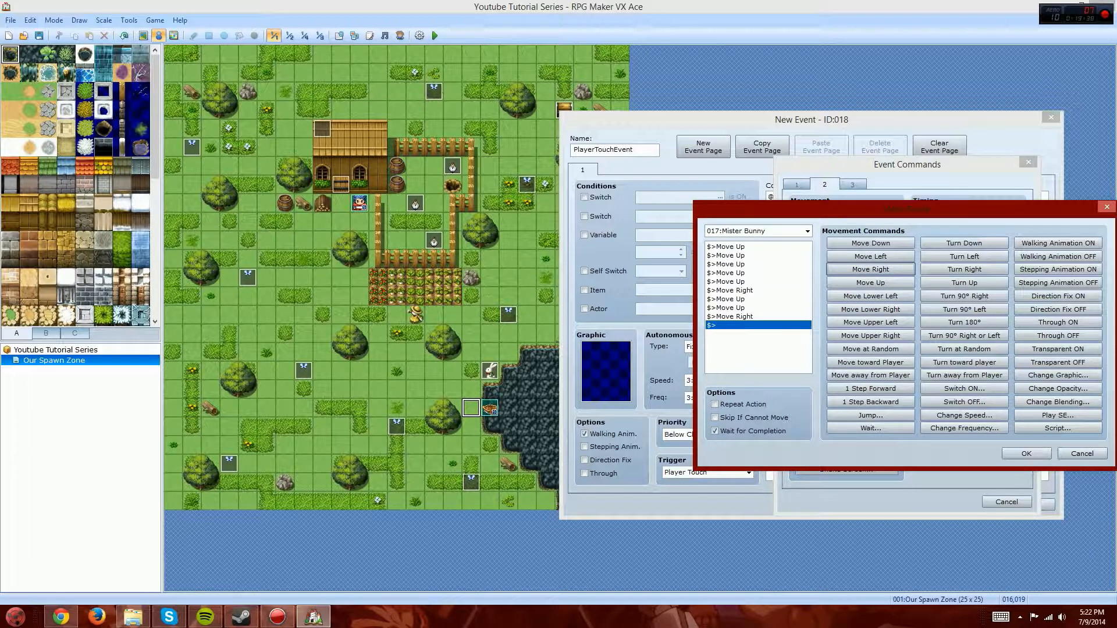
click(871, 283)
click(871, 283)
click(871, 282)
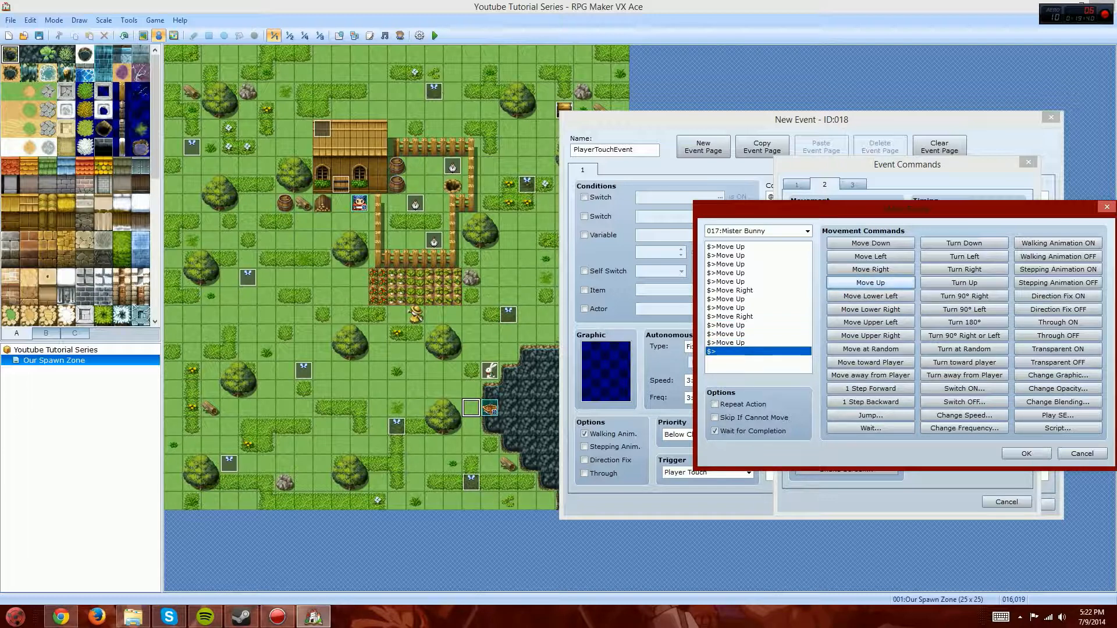
click(871, 283)
click(1026, 454)
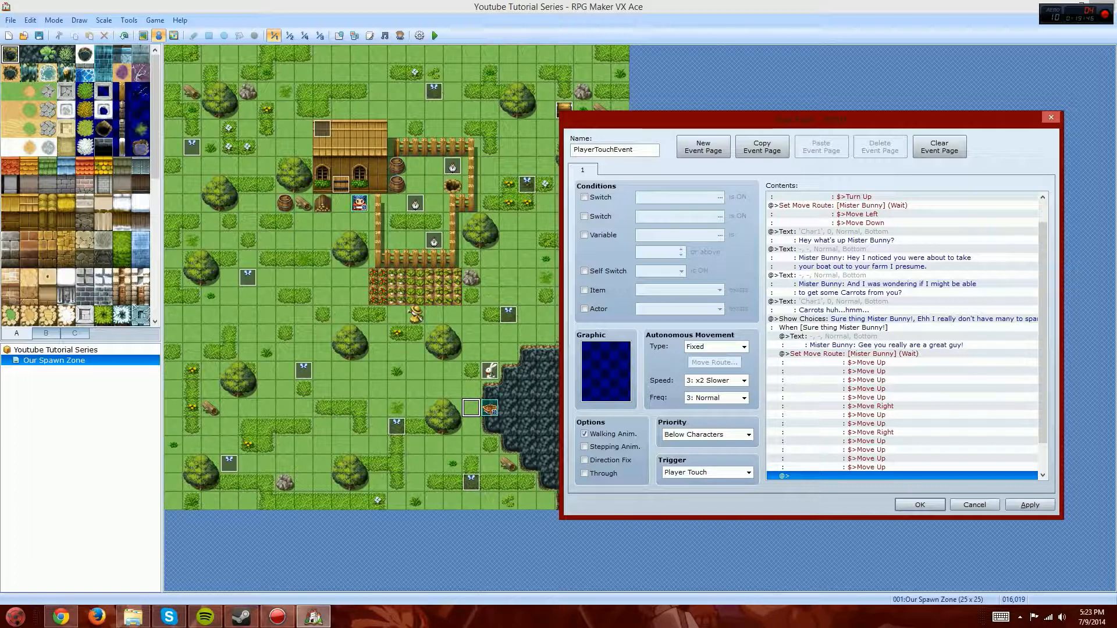
double_click(847, 476)
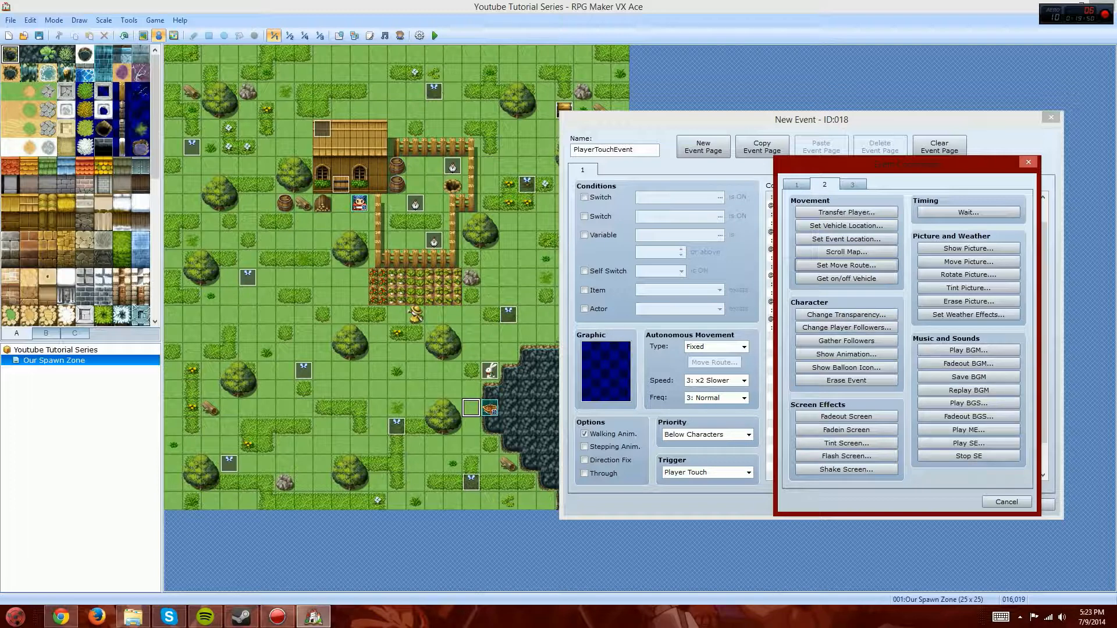
click(797, 185)
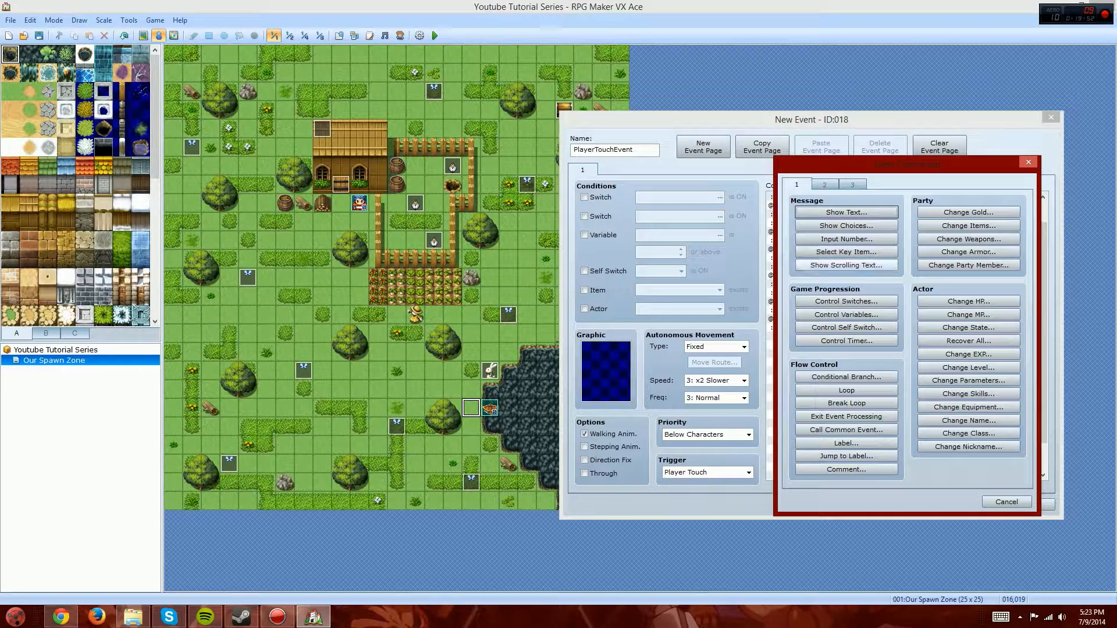
click(1007, 502)
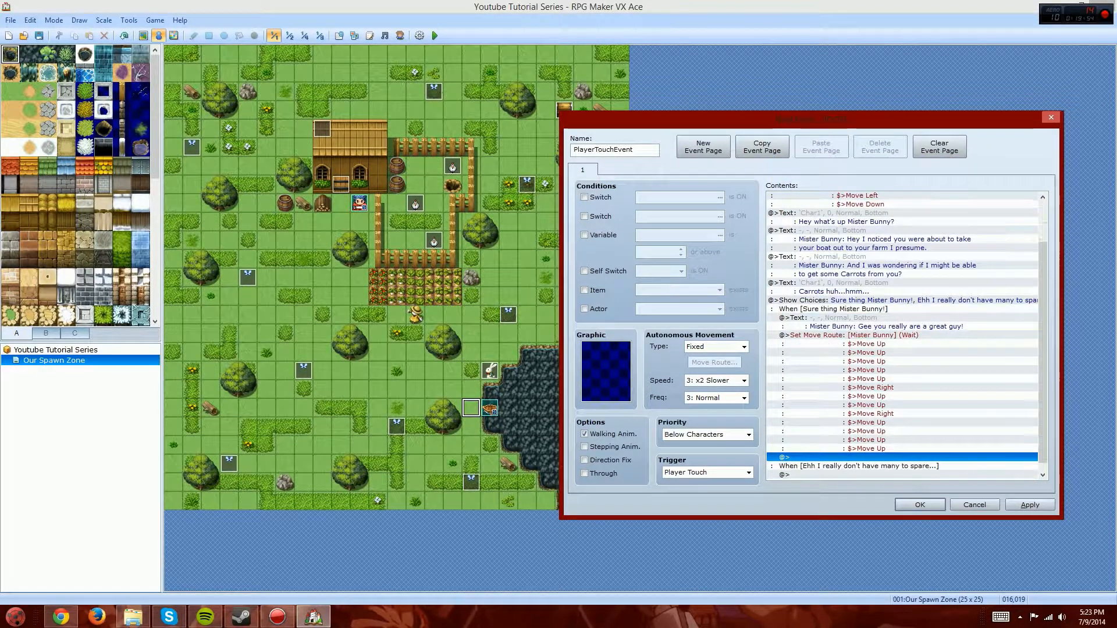
scroll(902, 336, down, 2)
double_click(846, 440)
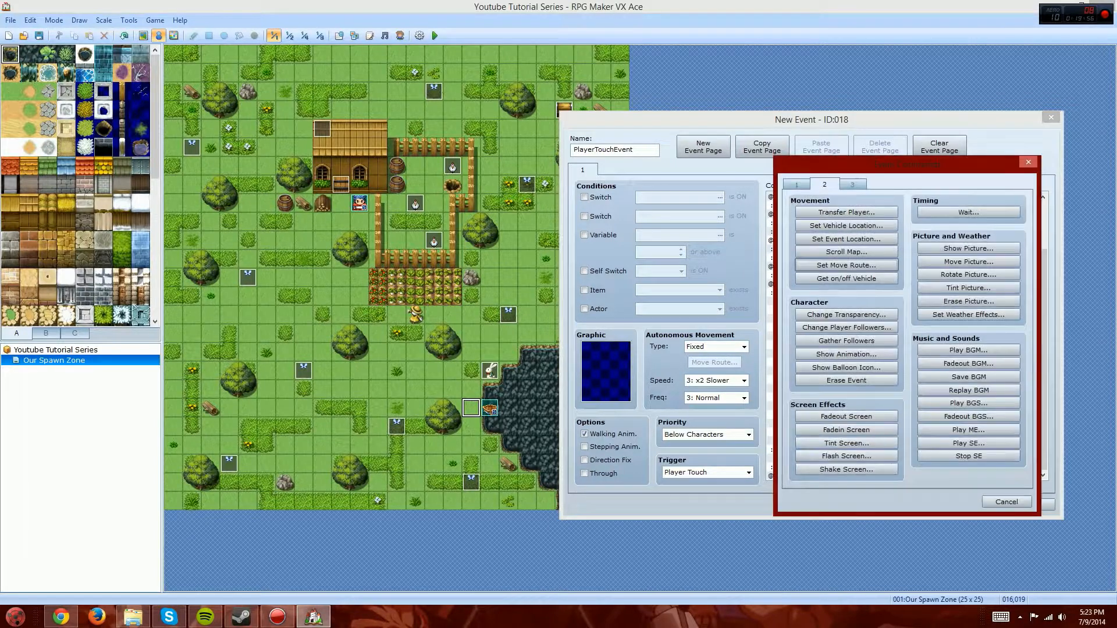
click(1006, 502)
Step: After the choices' Branch End, turn ON switch 0002, naming it "Mister Bunny Leaves", and save the PlayerTouchEvent
double_click(847, 440)
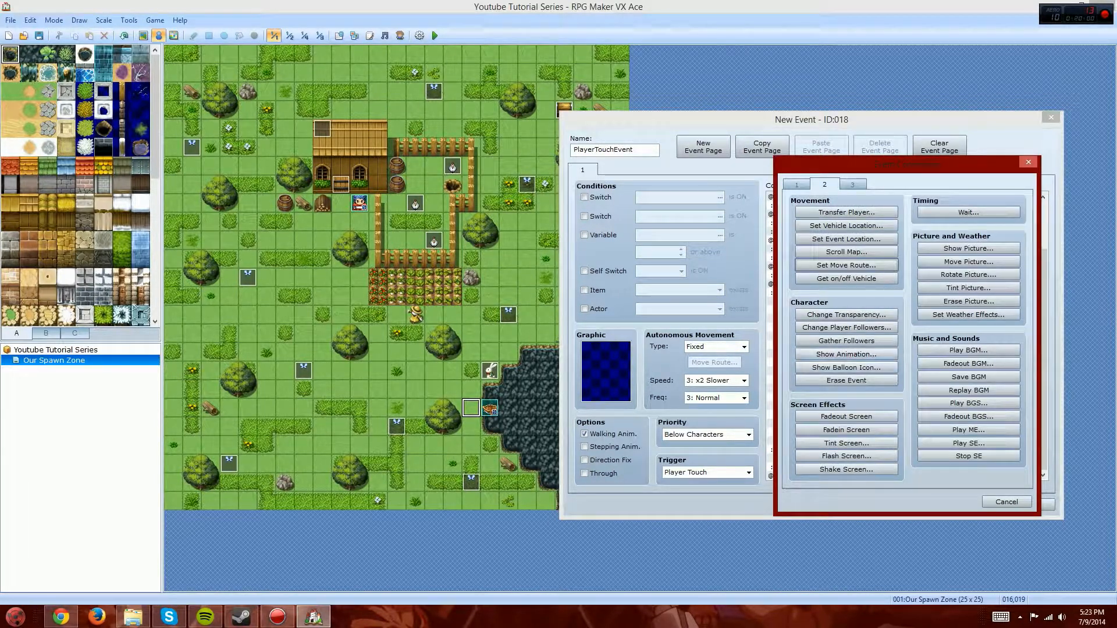
click(796, 184)
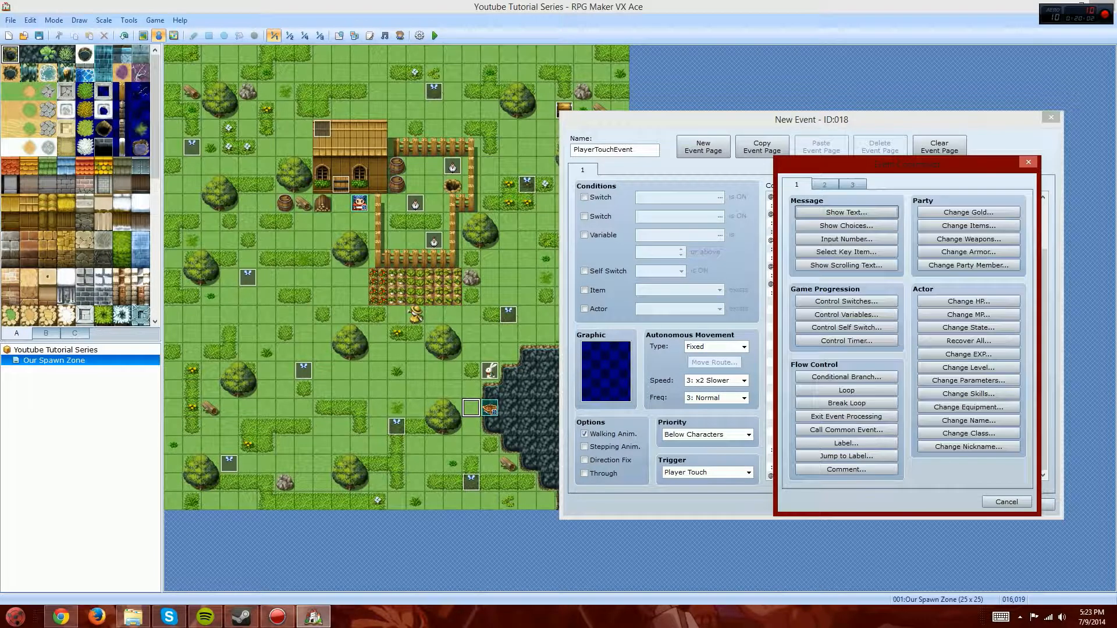
click(847, 301)
click(956, 310)
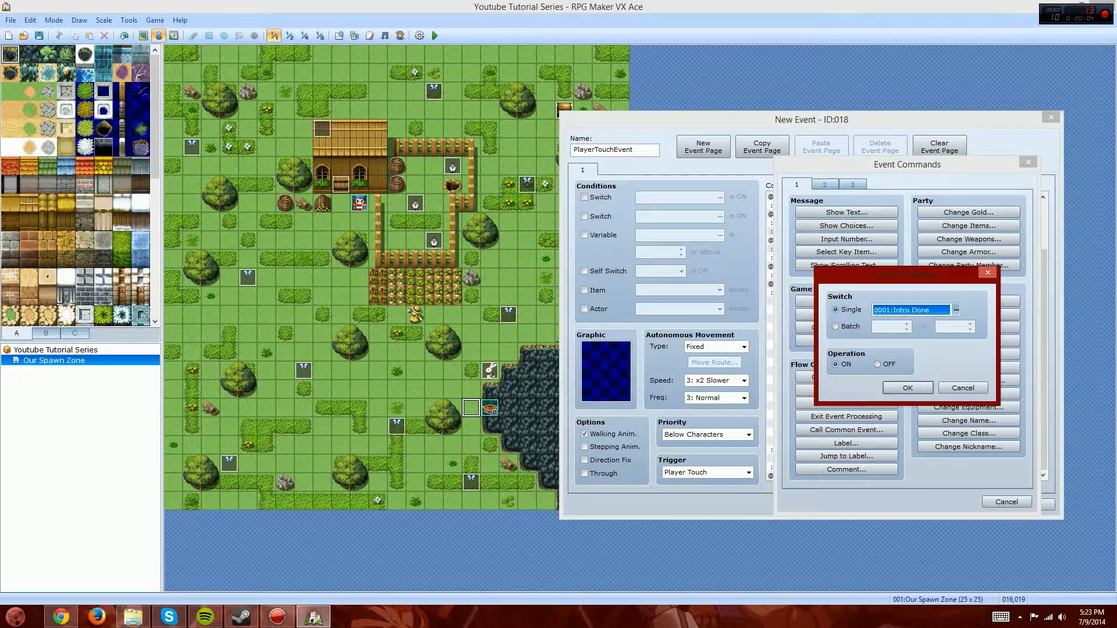
click(931, 249)
text(Mister )
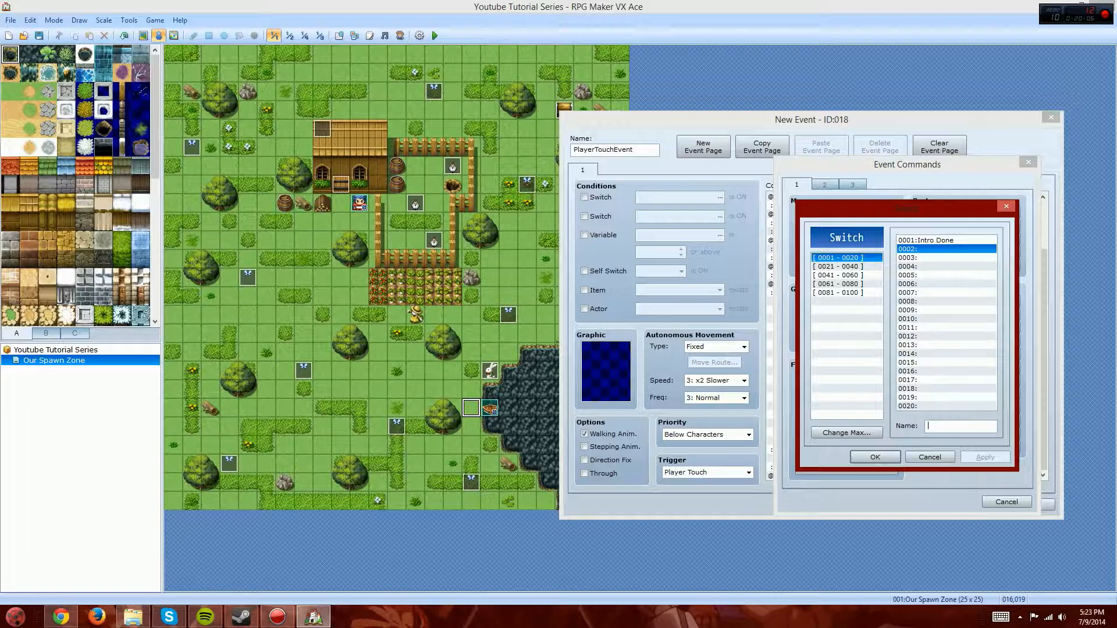
text(Bunny Leaves)
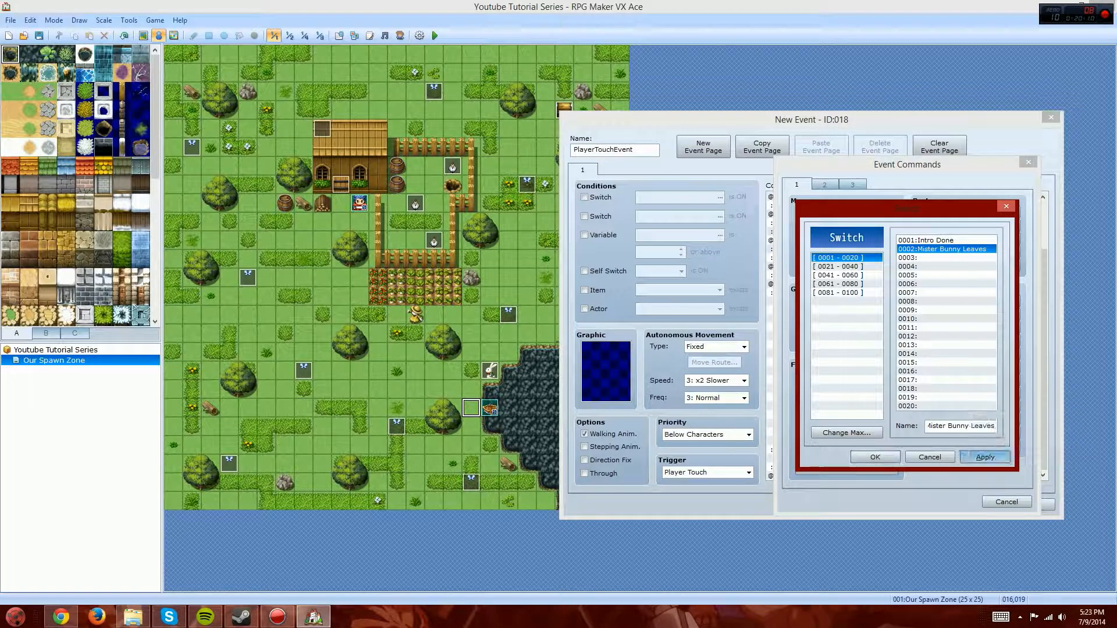
click(875, 457)
key(Return)
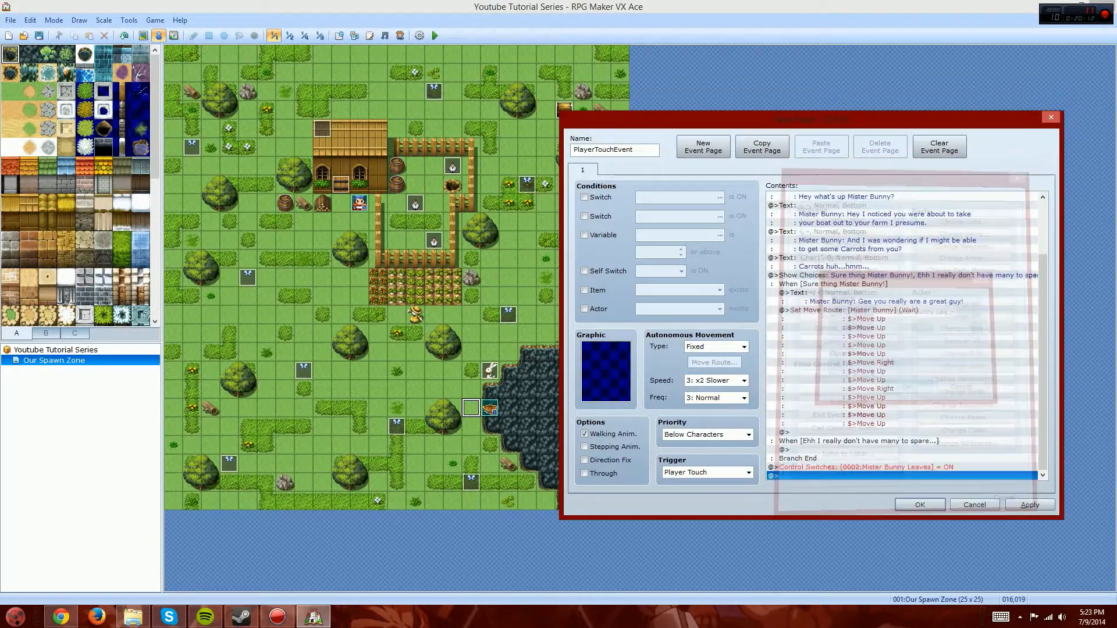
key(Return)
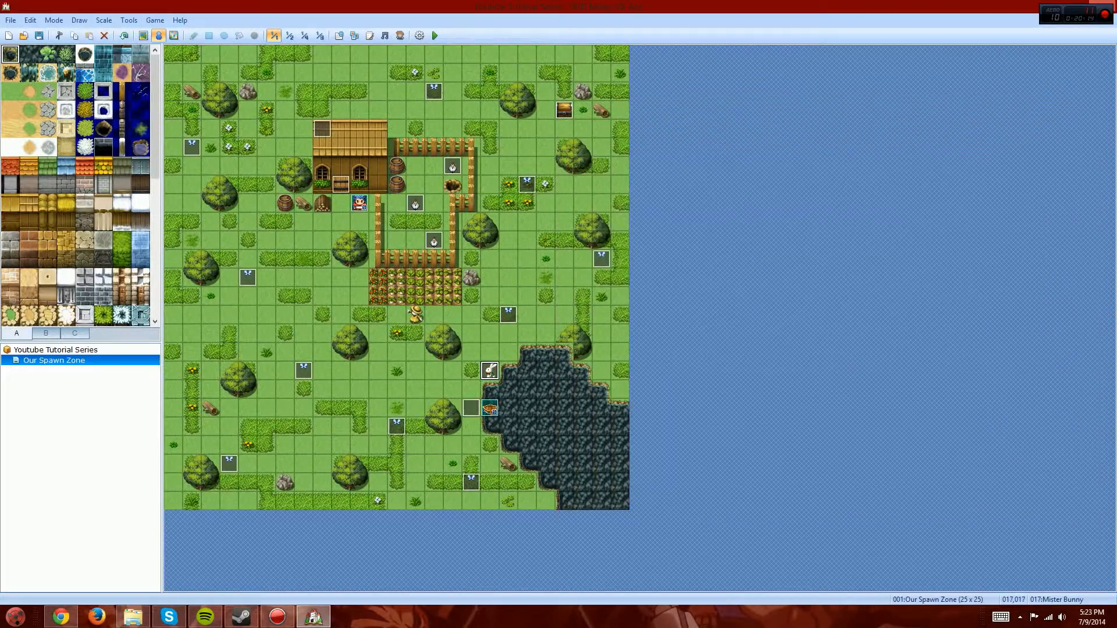
Step: Add a blank second page to the Mister Bunny event, conditioned on switch 0002 Mister Bunny Leaves, and save the event
double_click(490, 370)
click(449, 134)
click(332, 185)
click(427, 184)
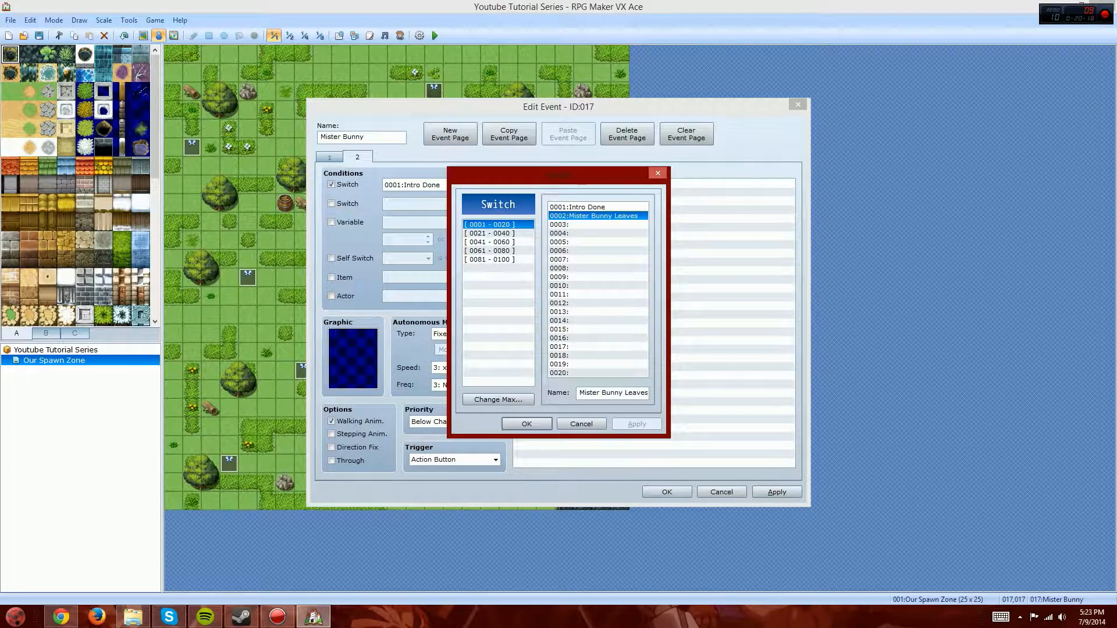
double_click(596, 225)
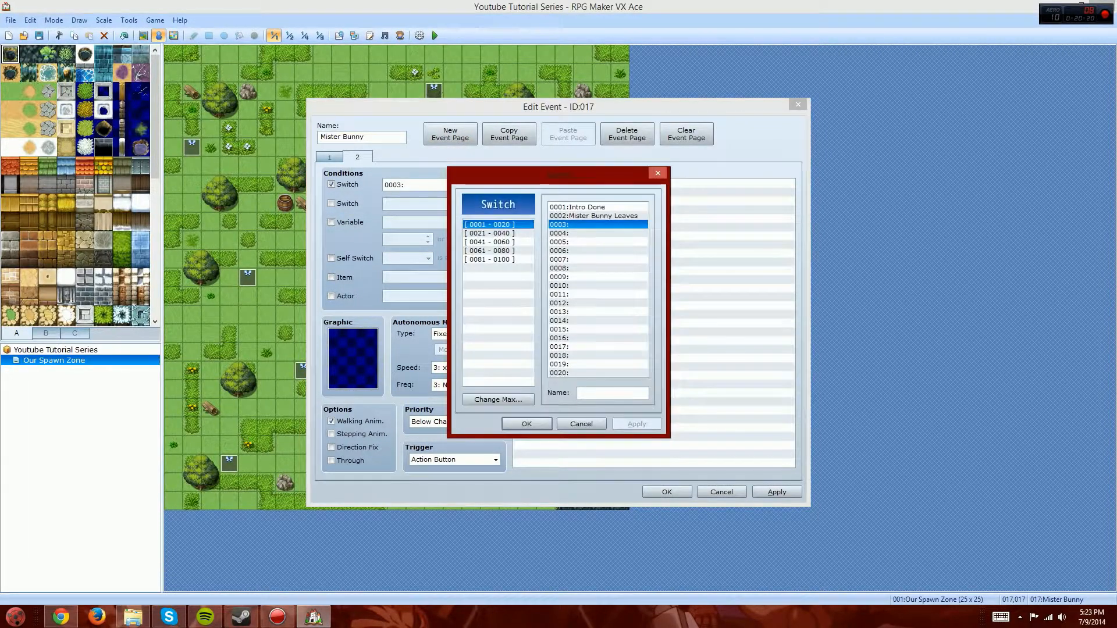
double_click(597, 216)
click(330, 157)
click(358, 156)
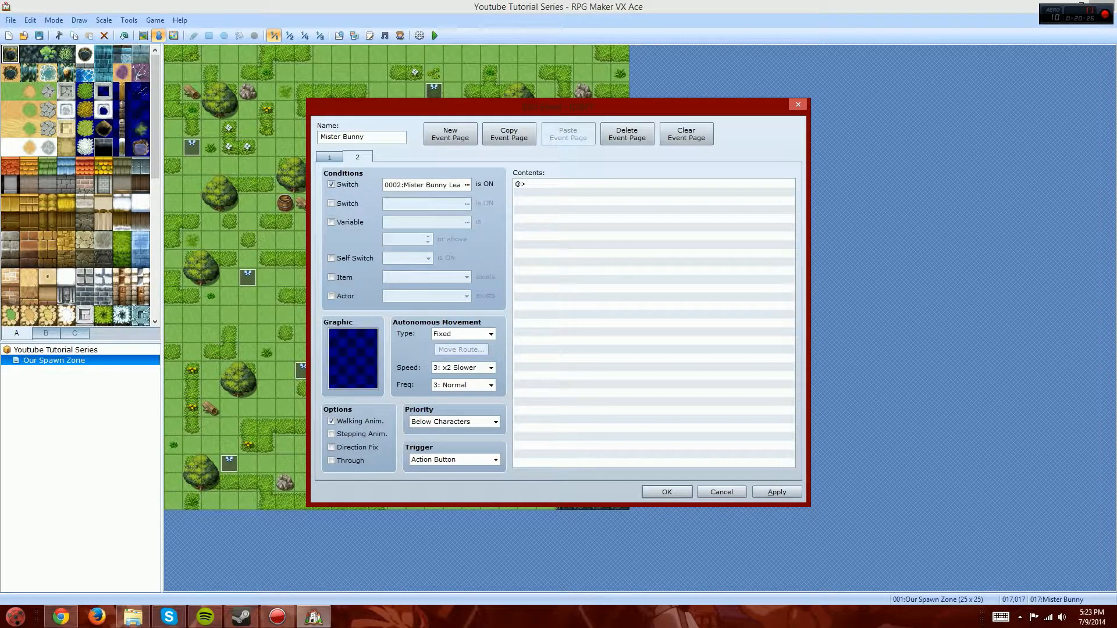
click(777, 492)
click(666, 491)
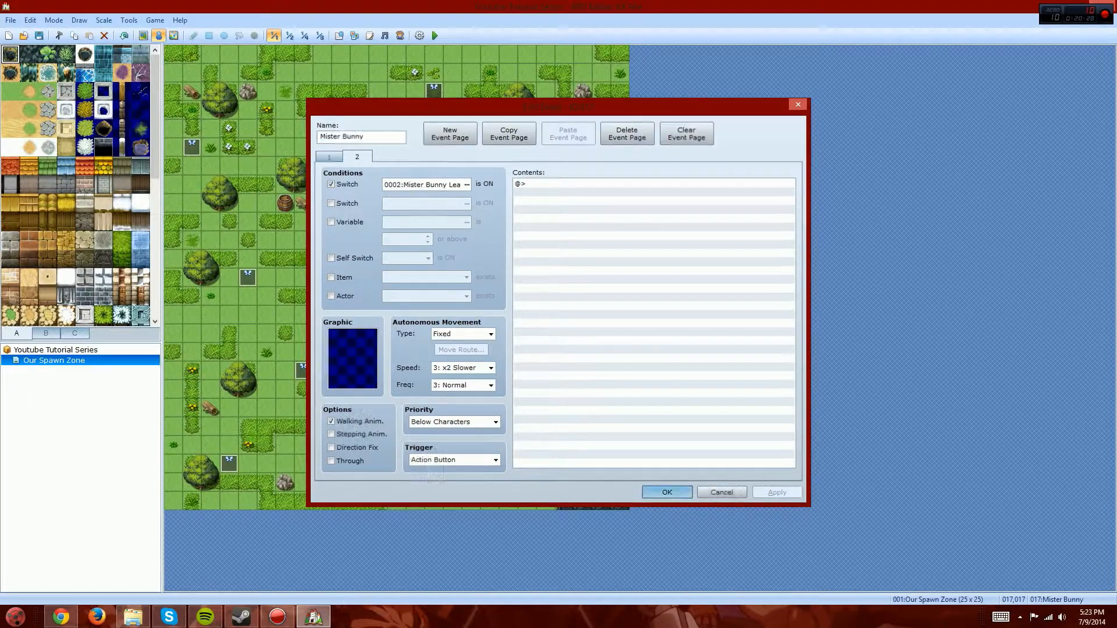
Step: Under the second choice, add the message "Mister Bunny: Aww I understand, but hey if you ever have any extra I would be happy to take 'em."
double_click(472, 408)
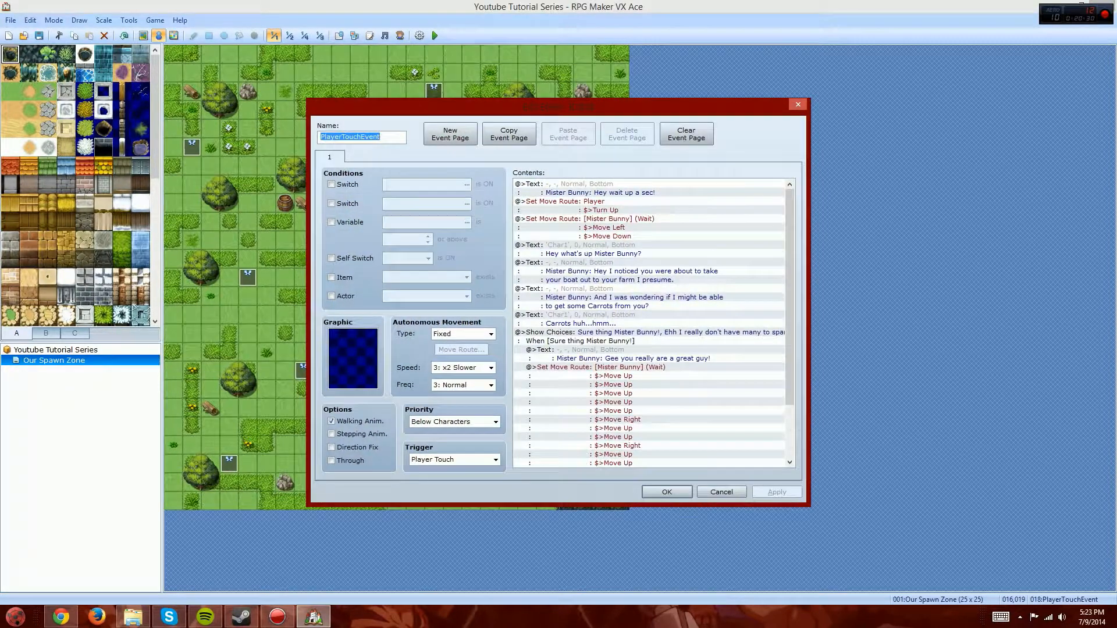
click(648, 376)
scroll(648, 375, down, 3)
click(648, 436)
double_click(648, 437)
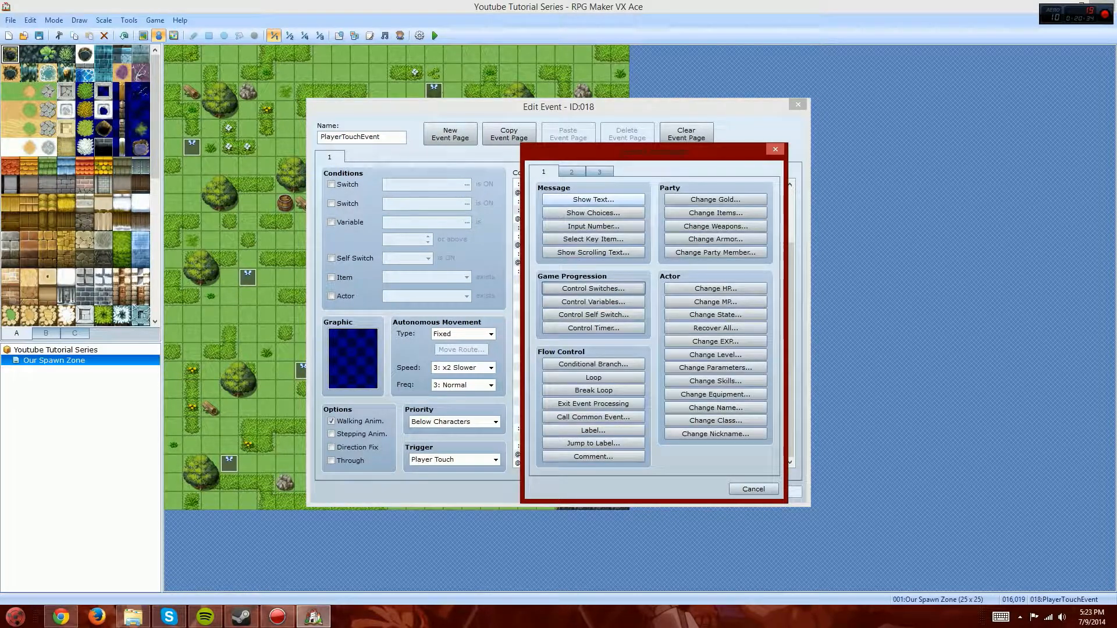
click(593, 199)
double_click(532, 314)
click(800, 435)
text(Mister Bunny:)
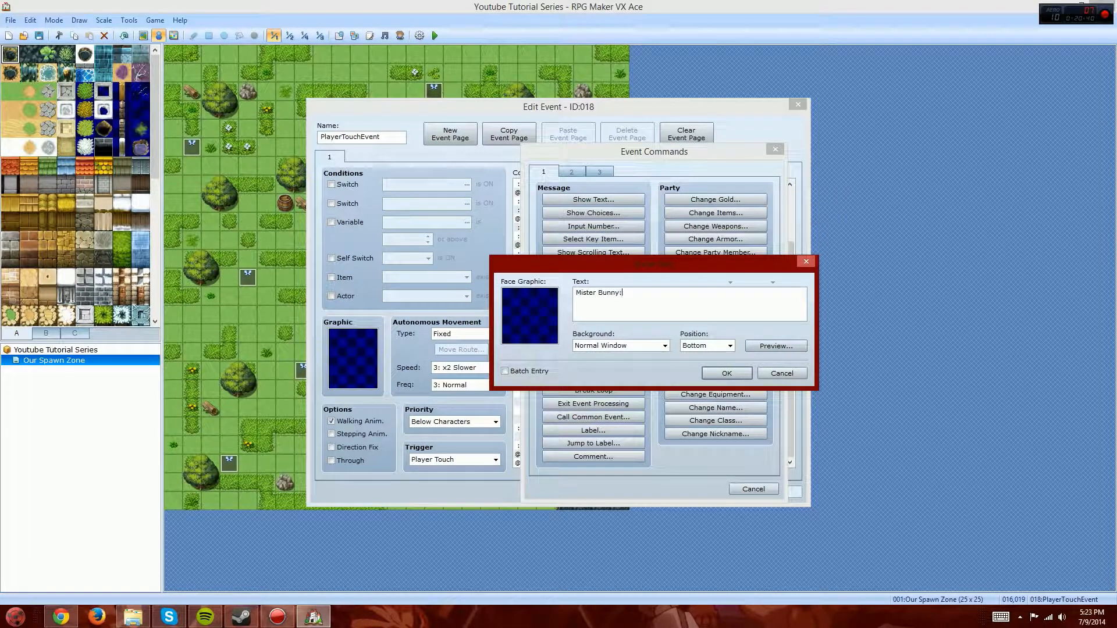
text( Aww I und)
text(xtra I)
text(I would be happy to take 'em.)
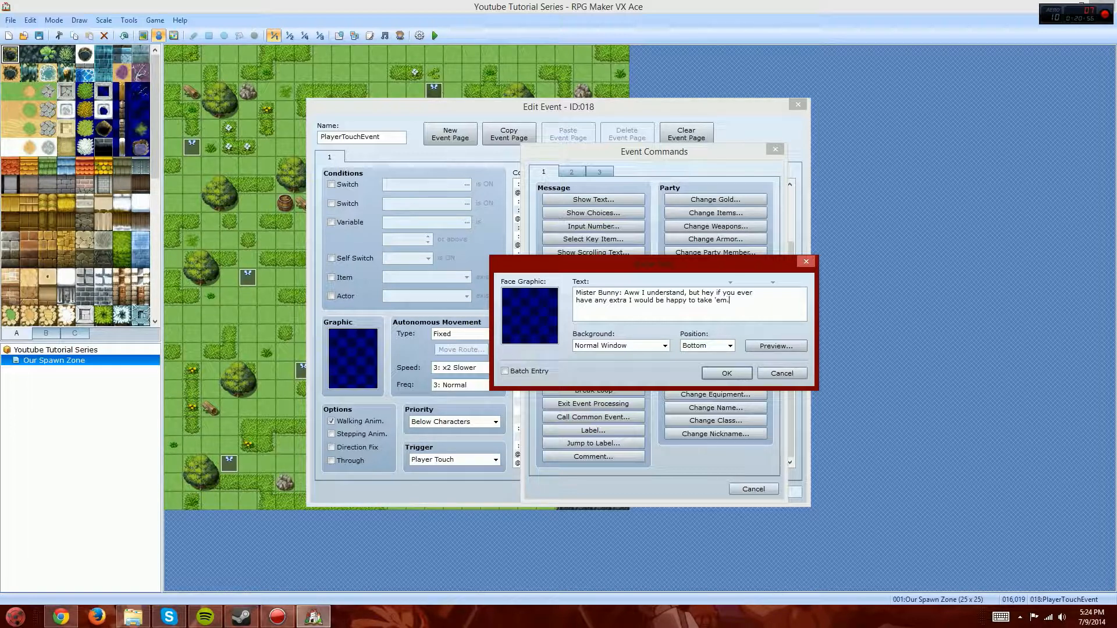
click(776, 346)
click(783, 369)
click(726, 373)
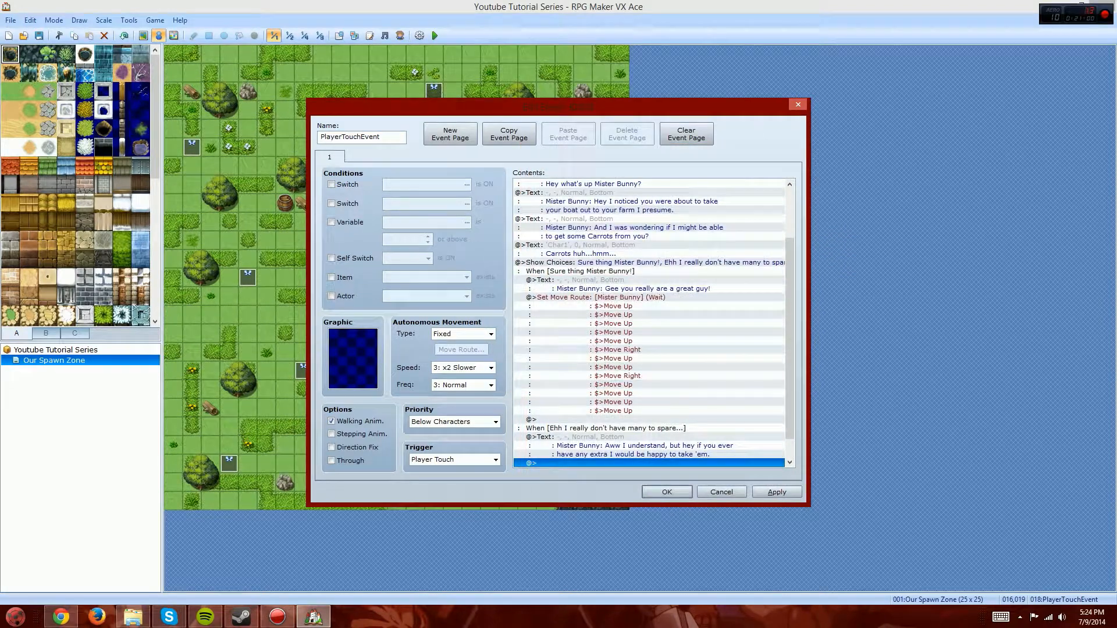
Step: Copy Mister Bunny's Set Move Route from the first choice to below the second choice's message and save the PlayerTouchEvent
click(649, 352)
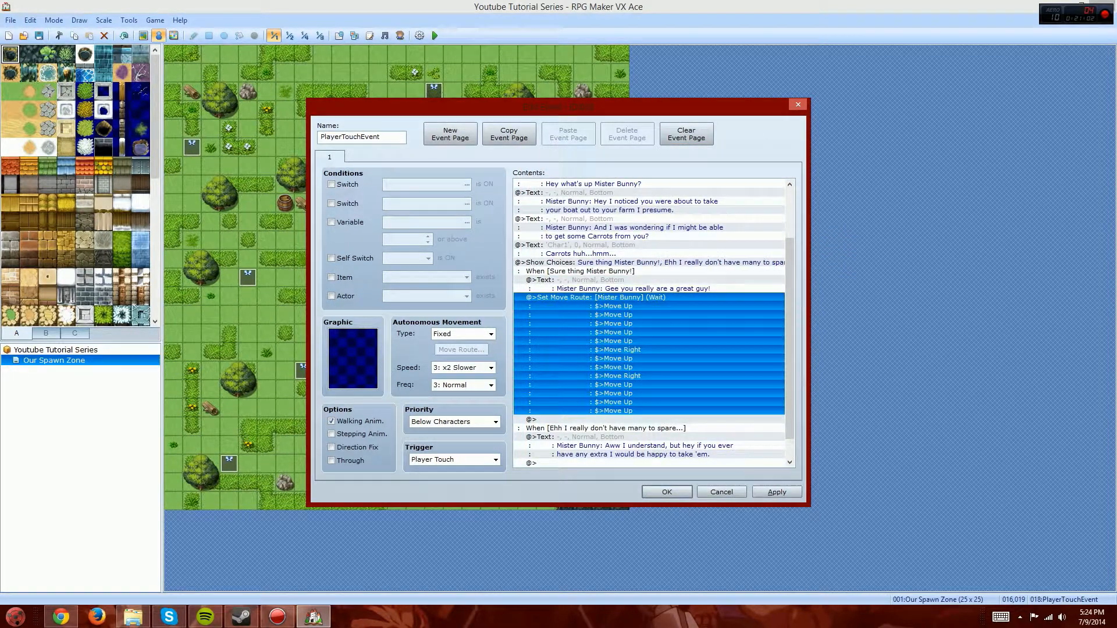
click(649, 463)
key(ctrl+v)
click(776, 491)
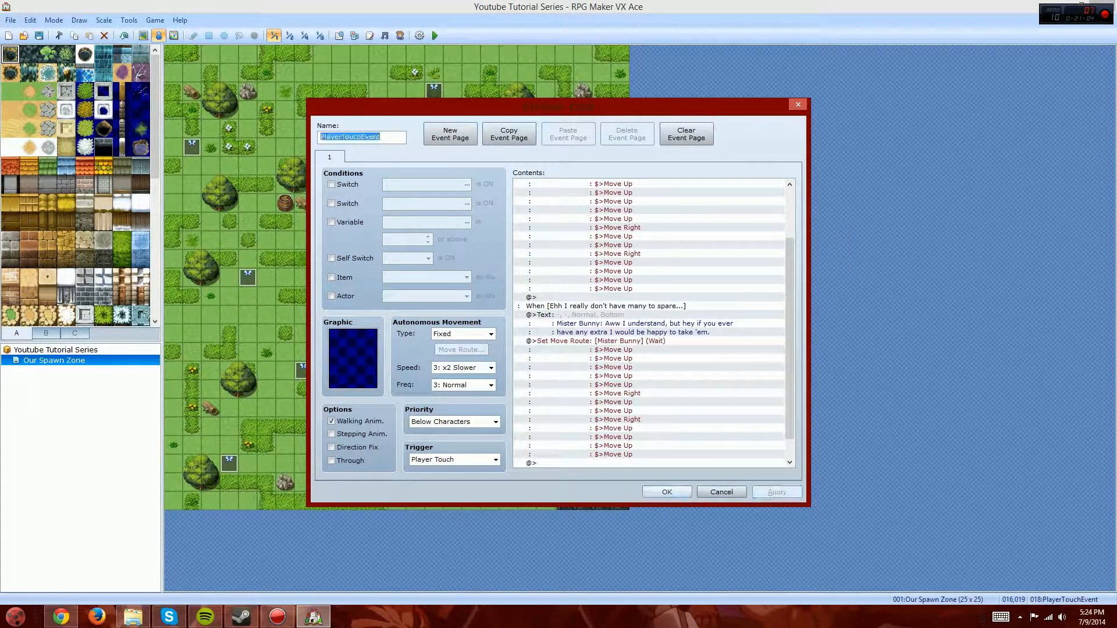
click(666, 492)
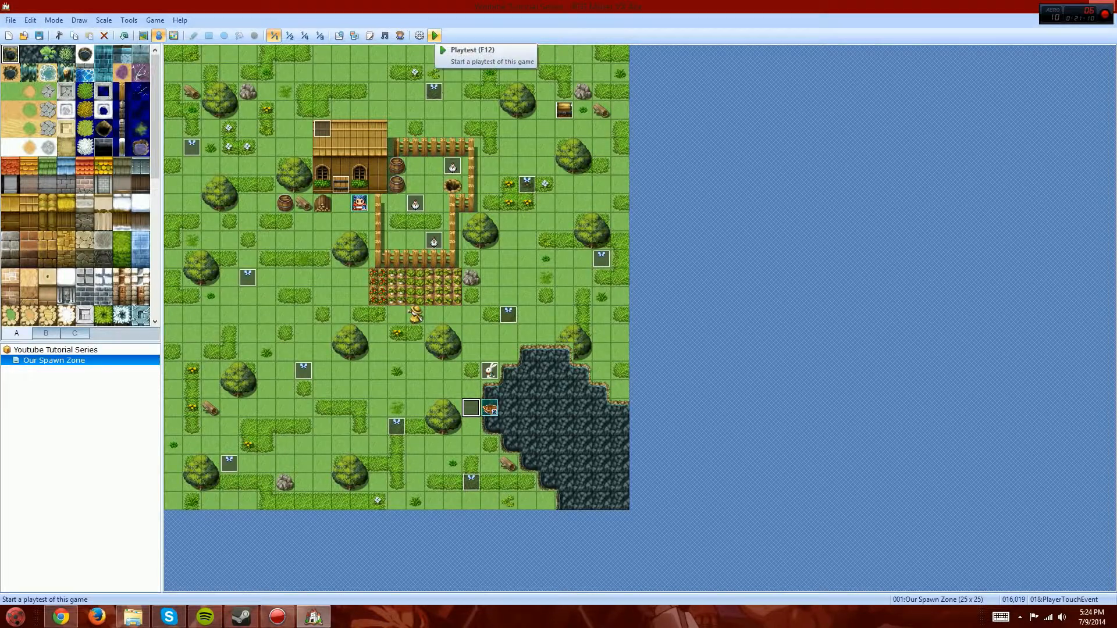
Step: Save the project, launch a playtest, start a new game and advance through the opening dialogue
click(435, 36)
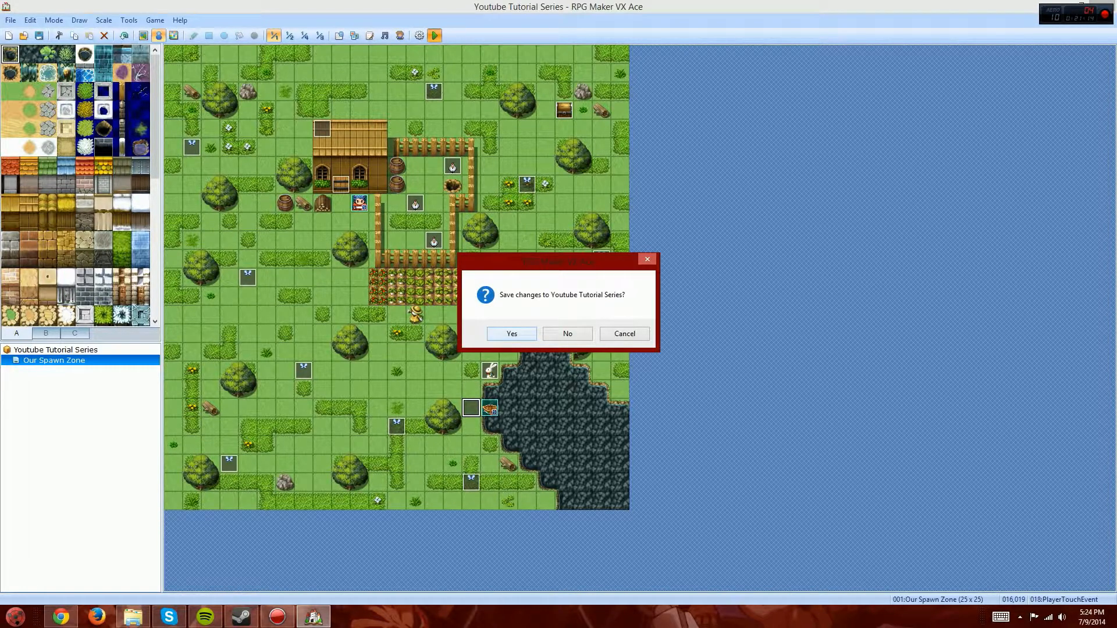
click(512, 334)
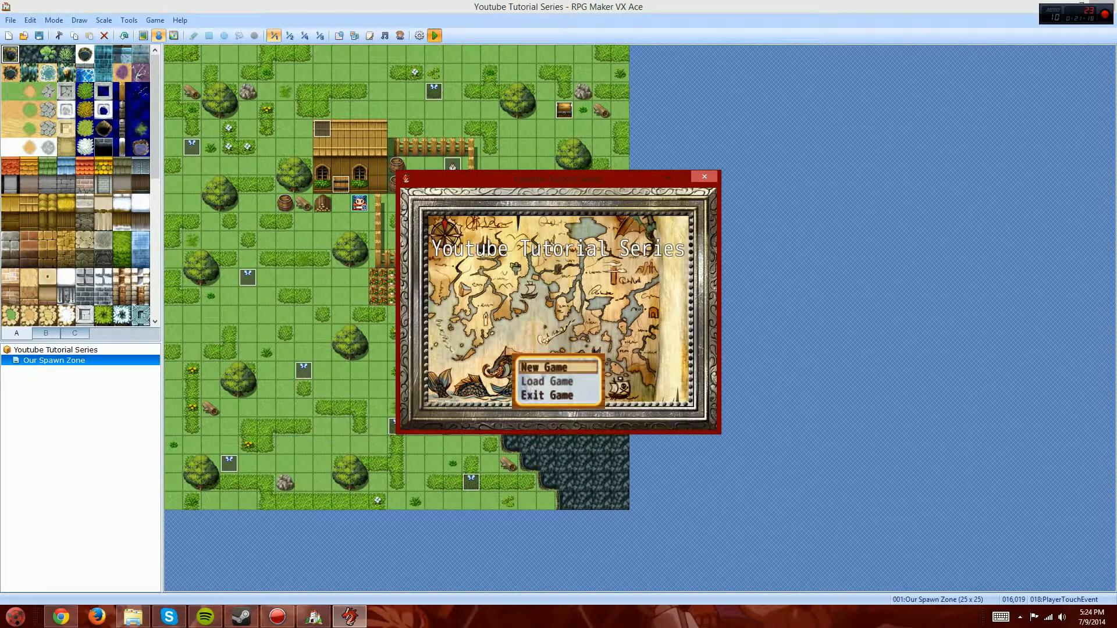
key(Return)
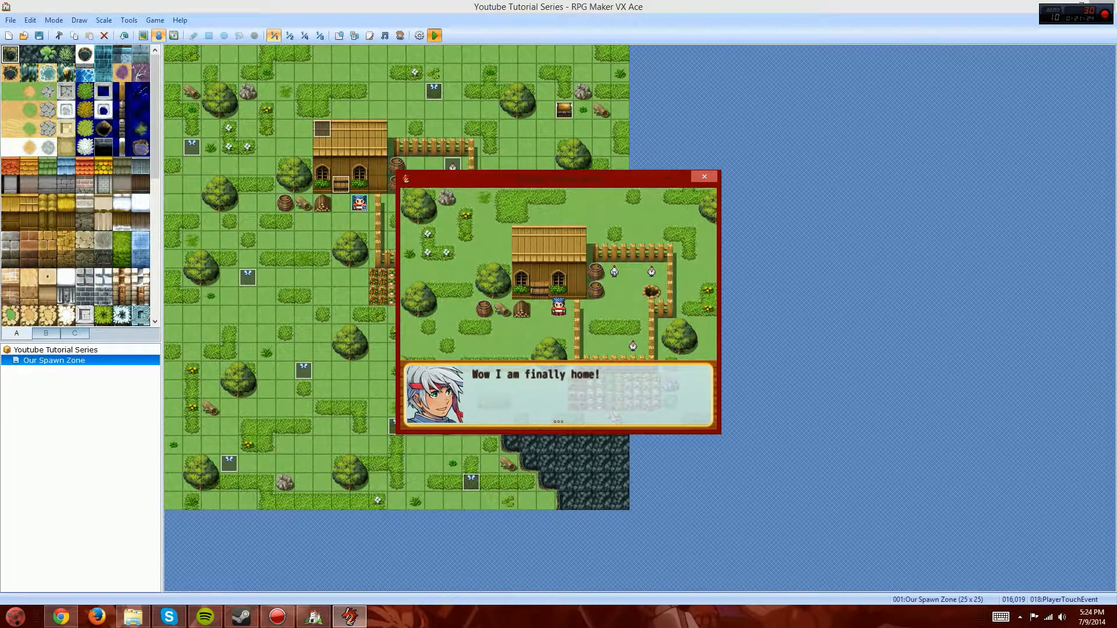
key(Return)
key(Left)
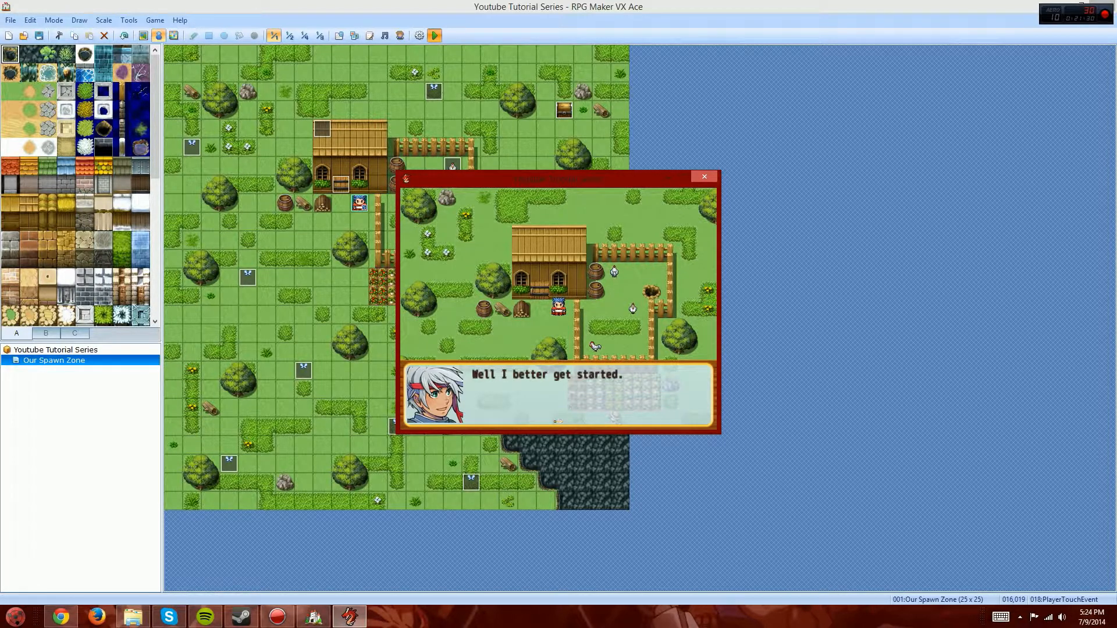
key(Return)
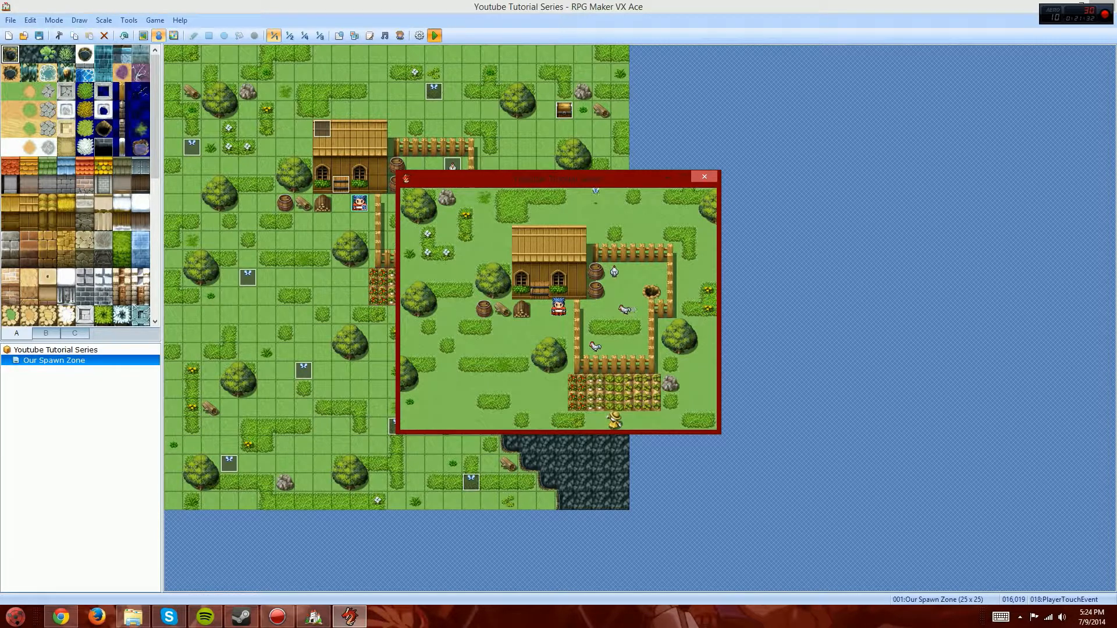
Step: Walk the player from the house down to the tile beside the boat to trigger Mister Bunny's cutscene
key(Down)
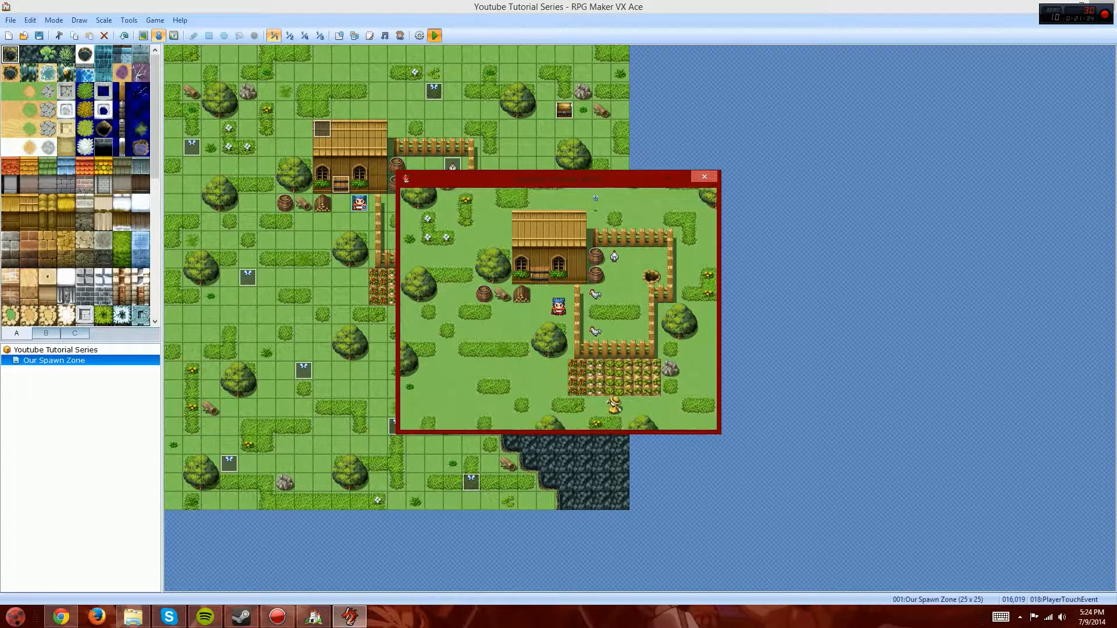
key(Left)
key(Down)
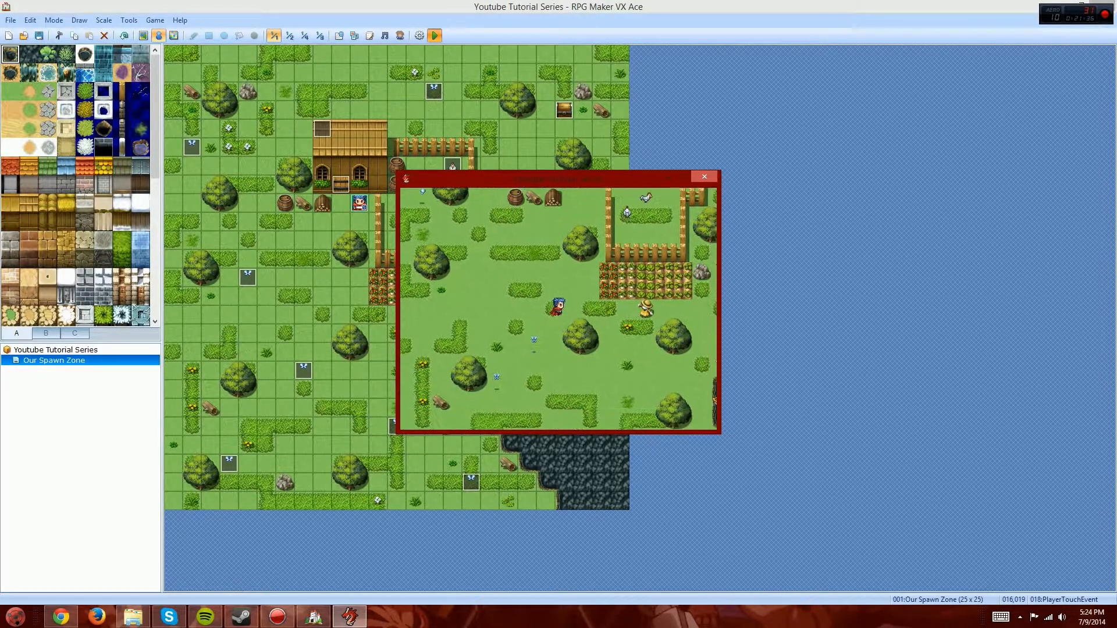
key(Right)
key(Down)
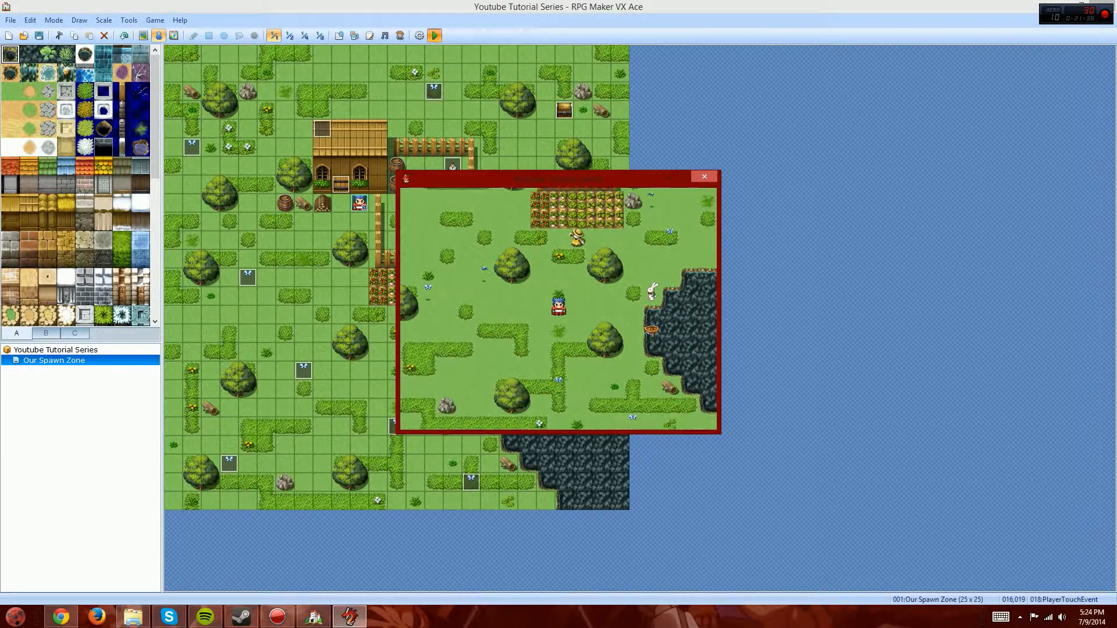
key(Right)
key(Up)
key(Right)
key(Up)
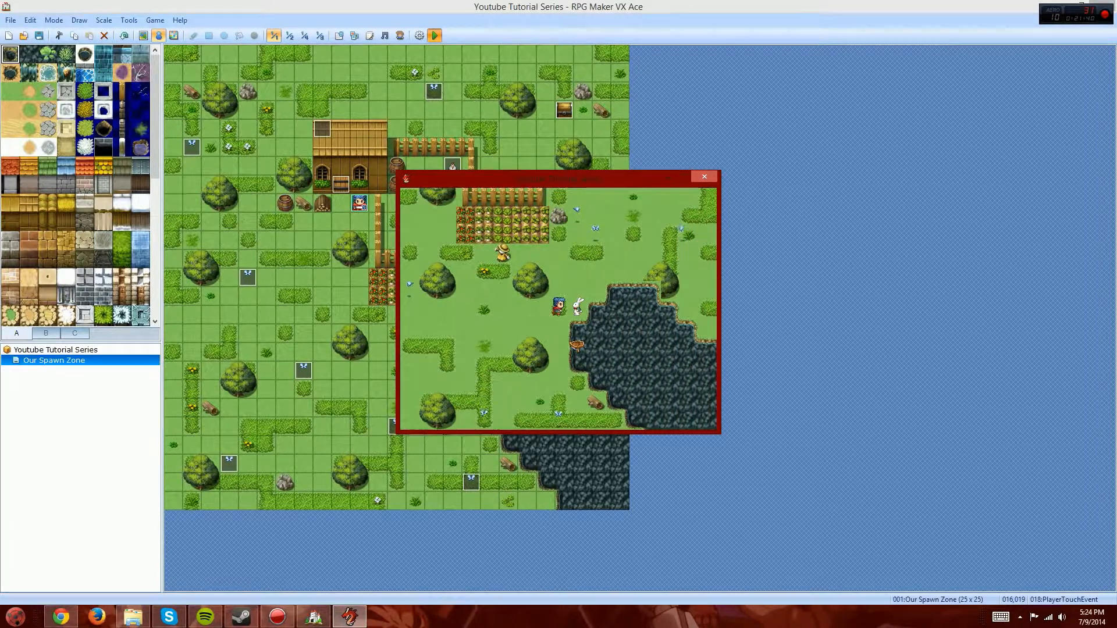
key(Down)
key(Up)
key(Right)
key(Down)
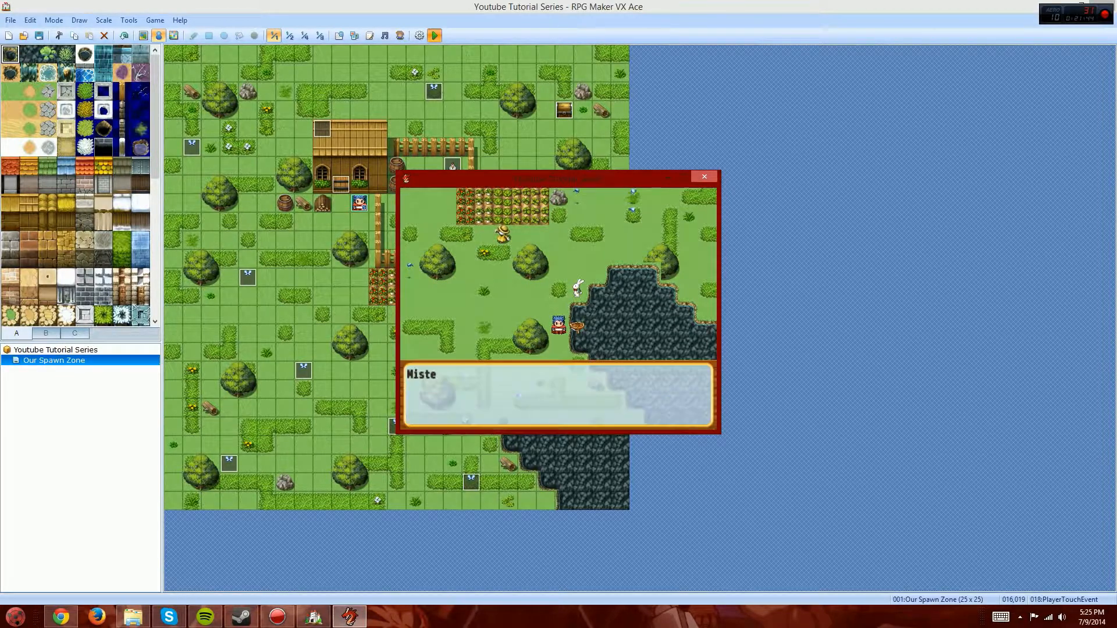
Step: Play through the cutscene dialogue, answer "Sure thing Mister Bunny!", watch him walk away and close the playtest
key(Return)
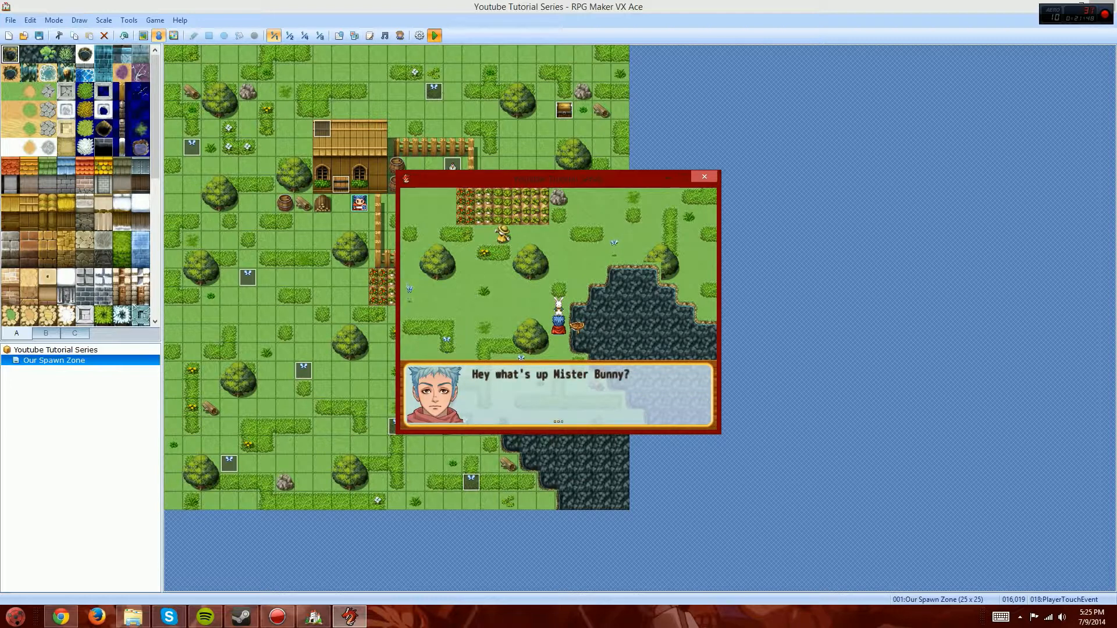
key(Return)
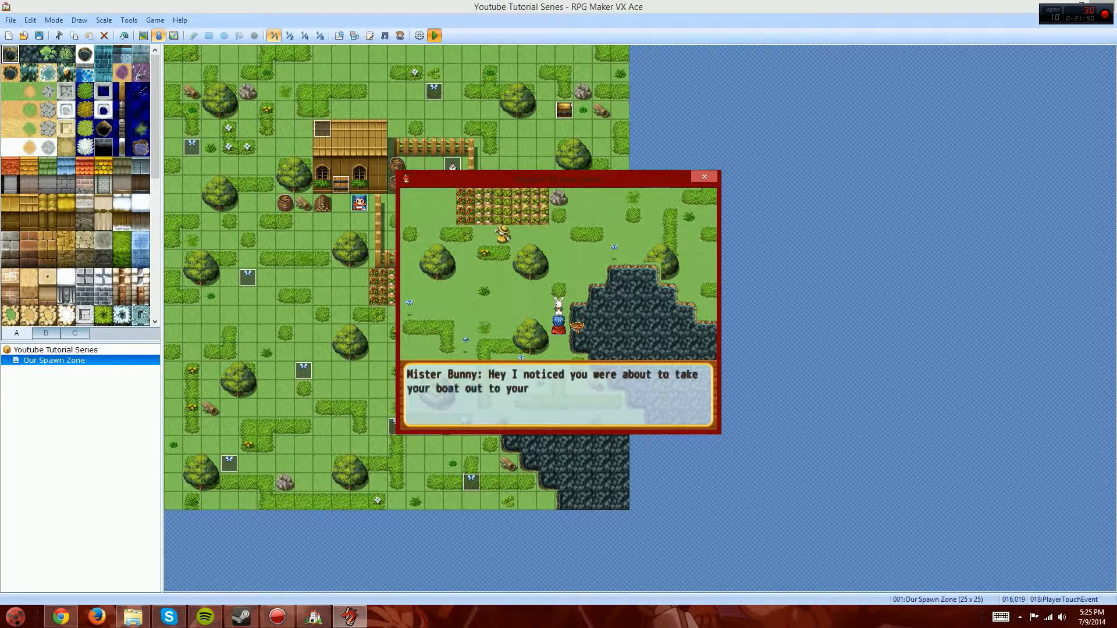
key(Return)
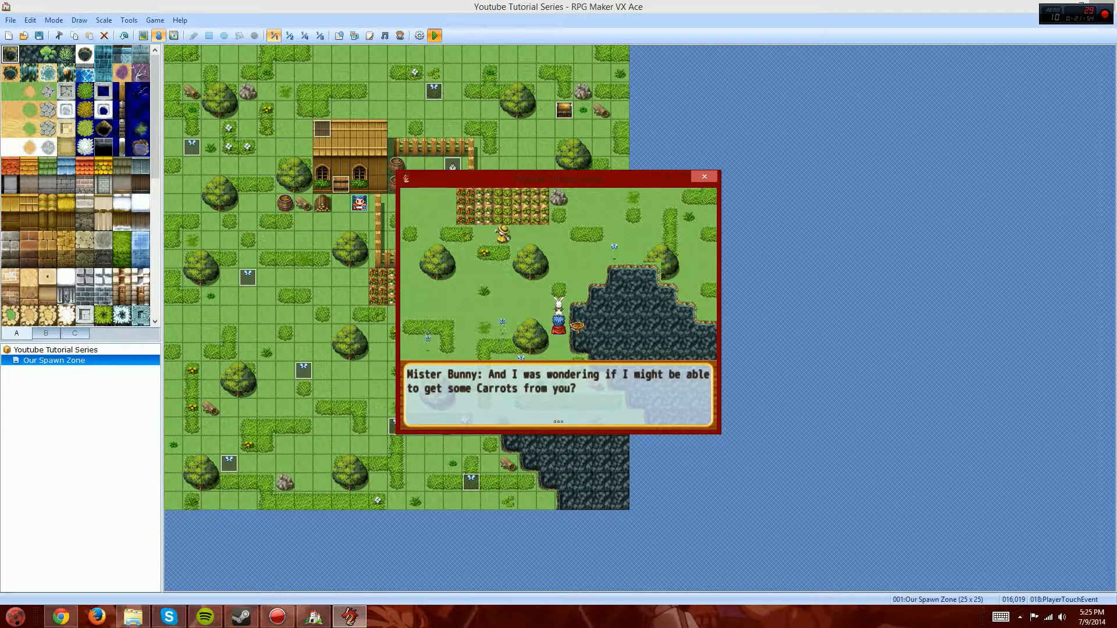
key(Return)
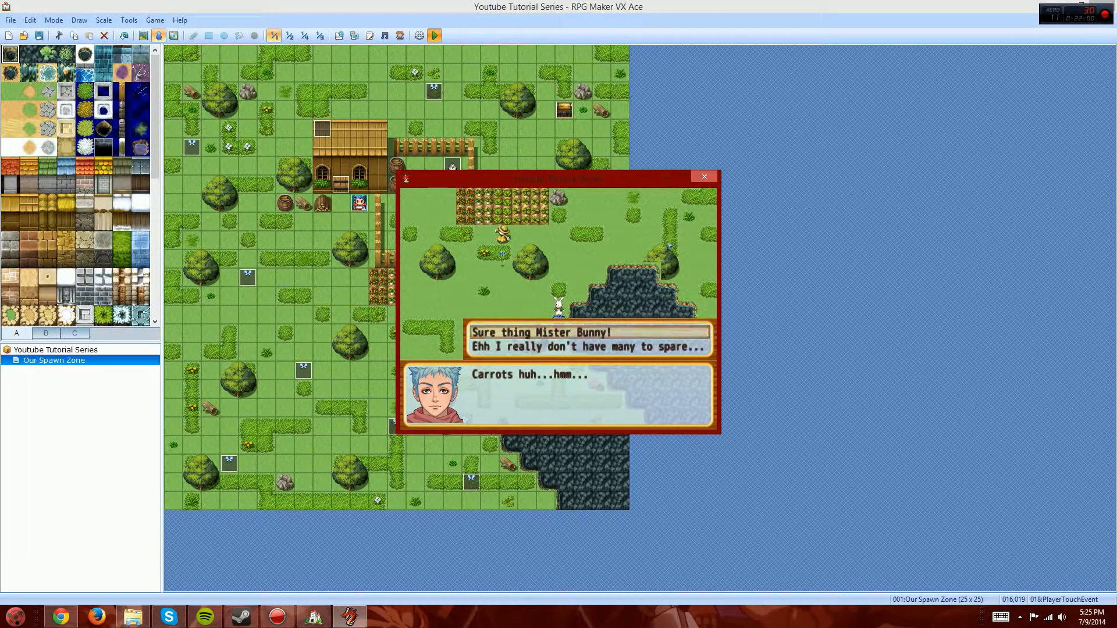
key(Return)
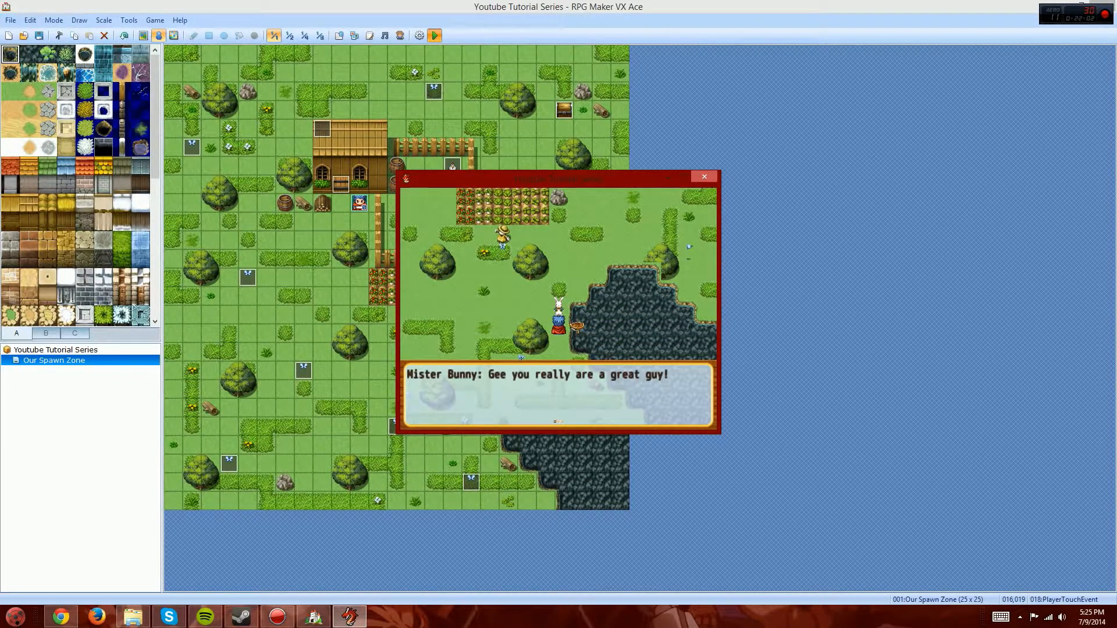
key(Return)
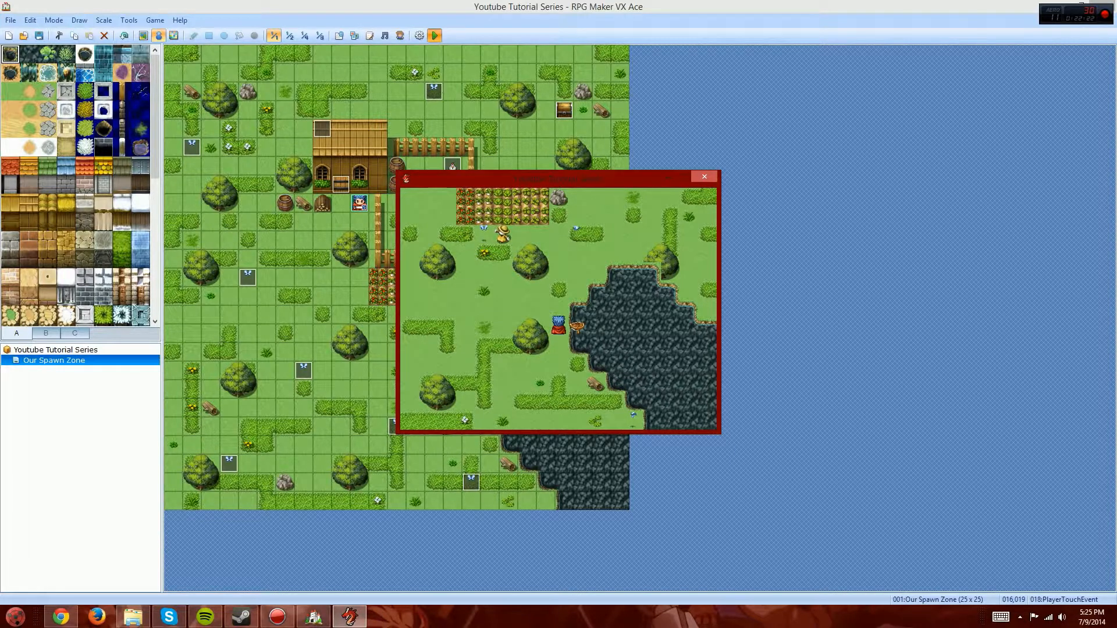
click(704, 177)
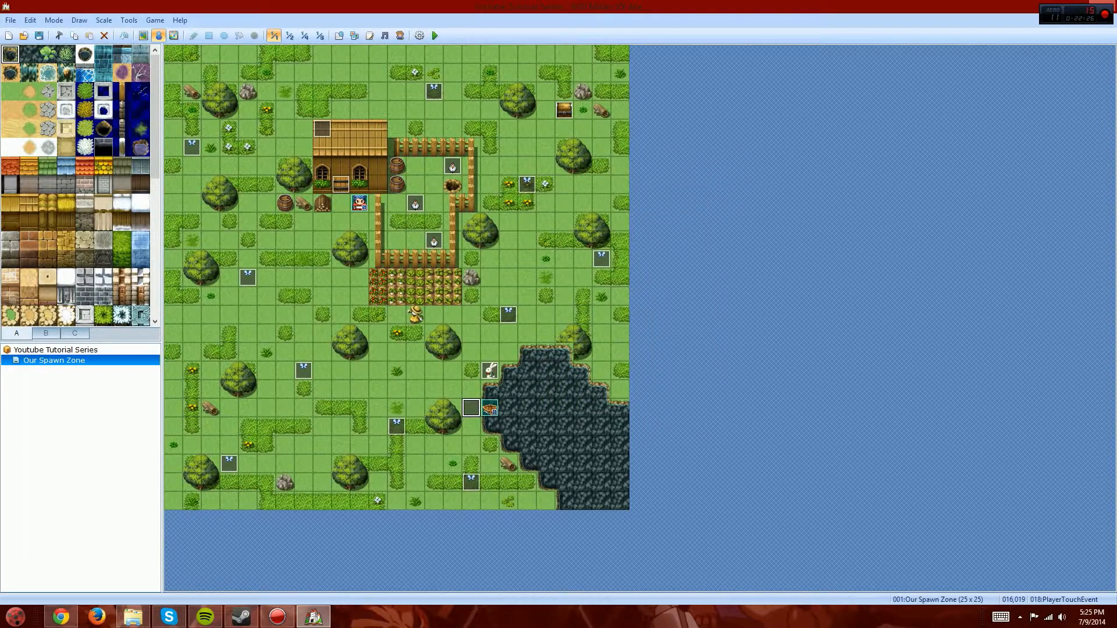
Step: Add a blank second page to the PlayerTouchEvent, conditioned on switch 0002 Mister Bunny Leaves
double_click(471, 408)
click(648, 314)
scroll(648, 315, down, 8)
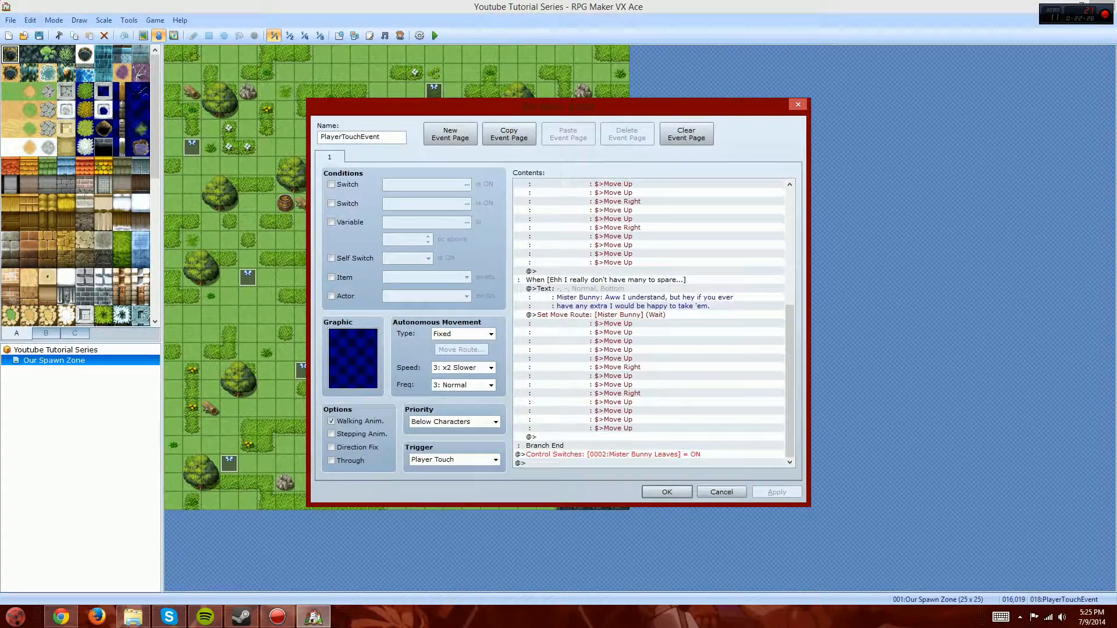
click(451, 134)
click(331, 185)
click(467, 184)
double_click(594, 217)
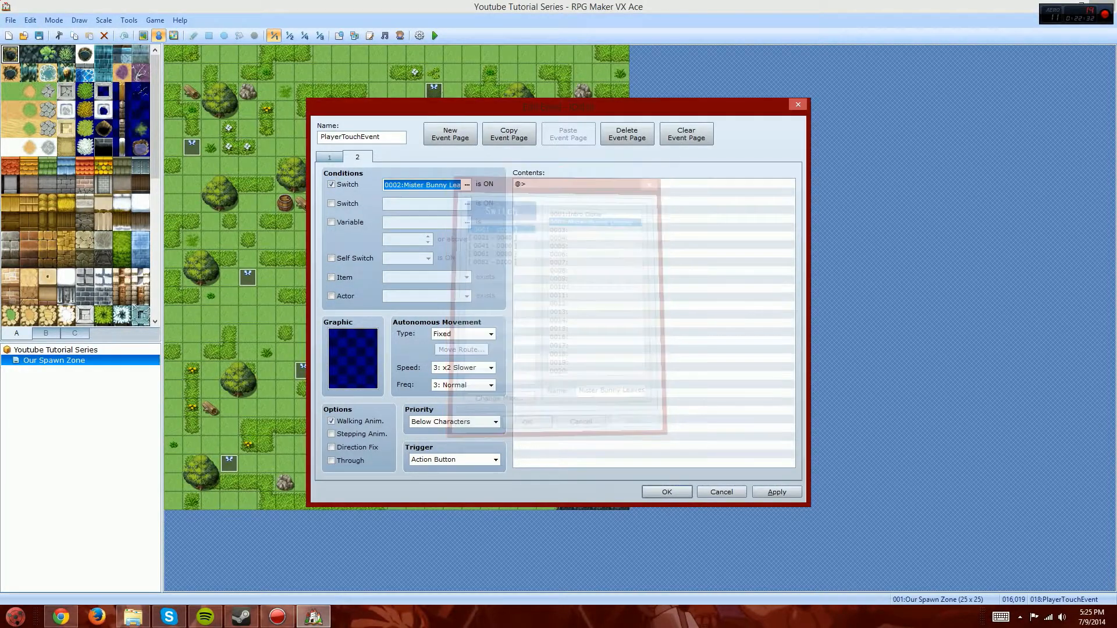
Step: On page 1, shorten Mister Bunny's first-choice route by deleting the second Move Right and the four Move Up commands after it
click(329, 157)
drag(790, 256, 790, 313)
drag(681, 106, 909, 103)
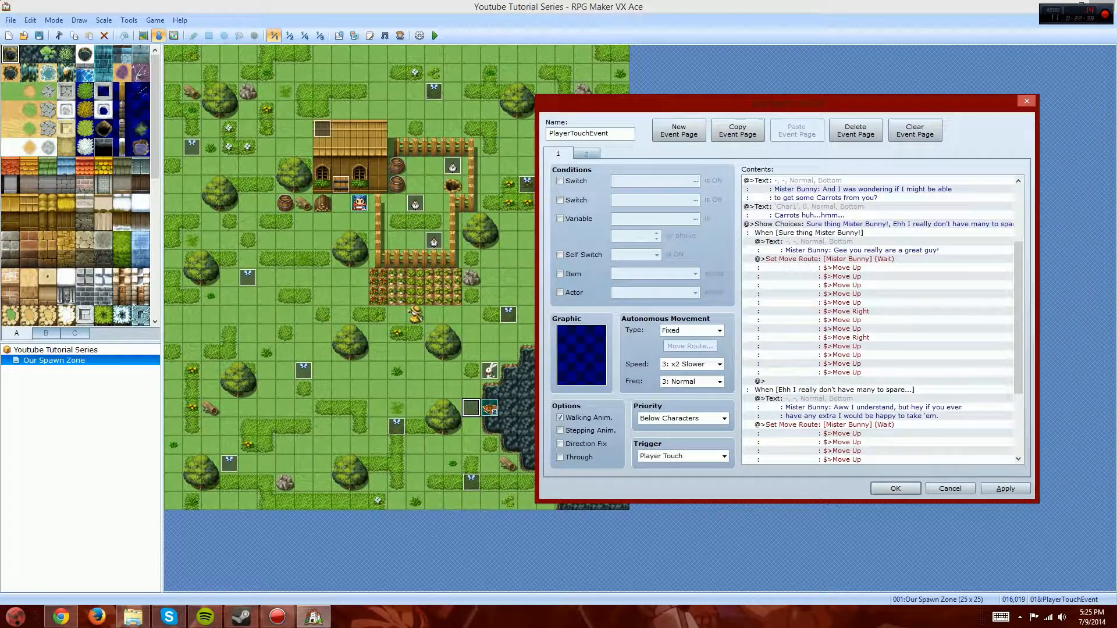
double_click(846, 258)
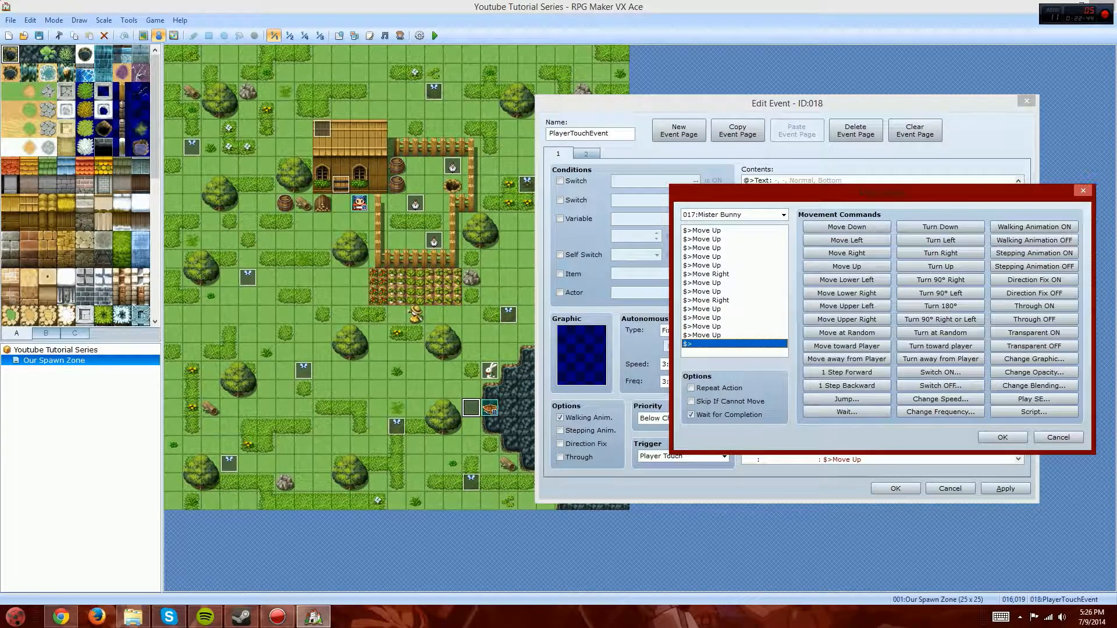
click(722, 300)
key(Delete)
key(Delete)
key(Delete)
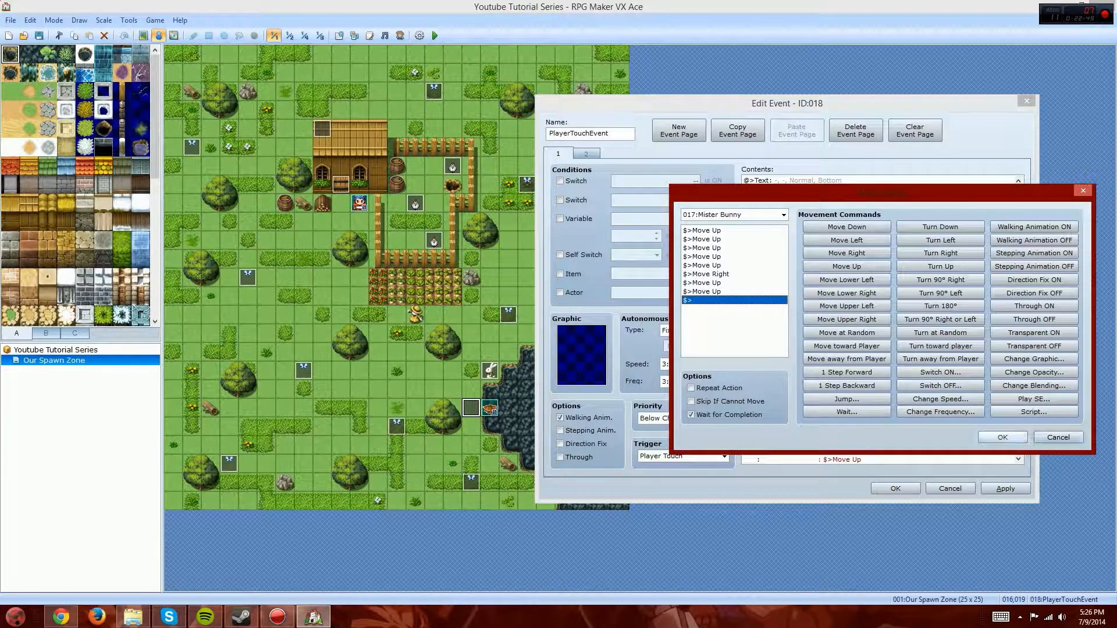
click(1003, 437)
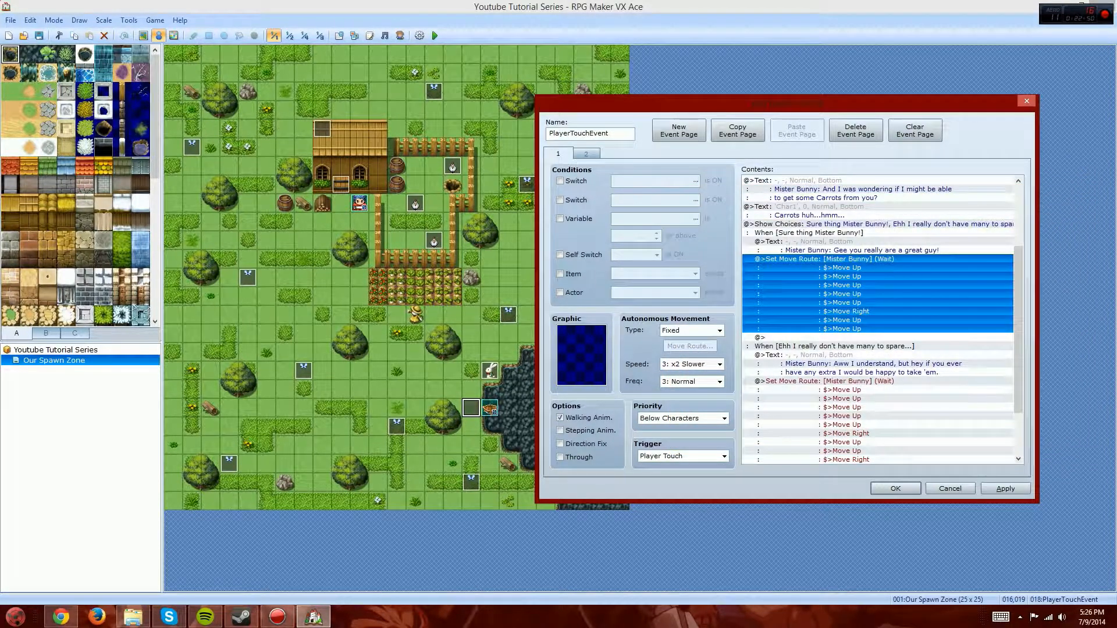
Step: Replace the second choice's Mister Bunny route with a copy of the shortened one and save the PlayerTouchEvent
click(829, 381)
key(Delete)
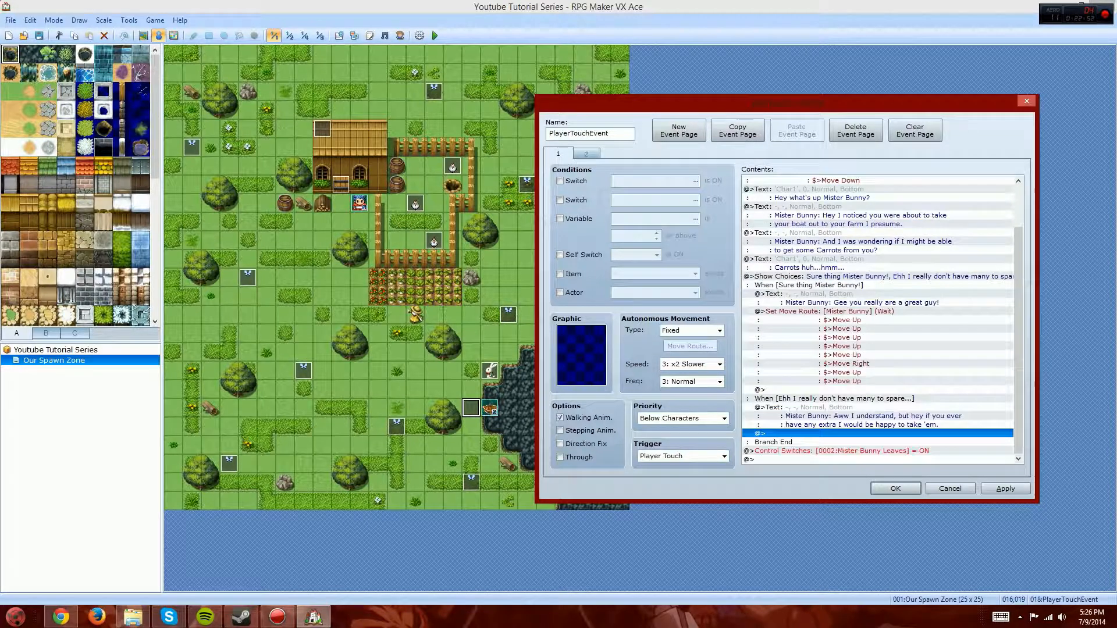
key(ctrl+v)
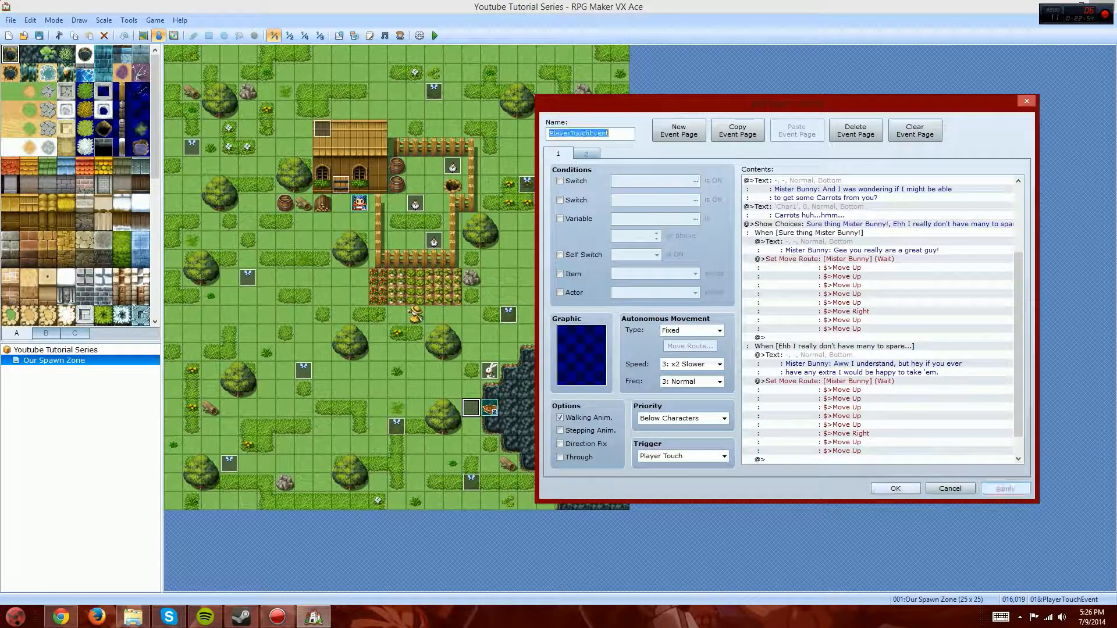
click(895, 489)
Step: In the Autorun Event by the house, change the face of the "Wow I am finally home!" text to the first Char1 face
click(435, 35)
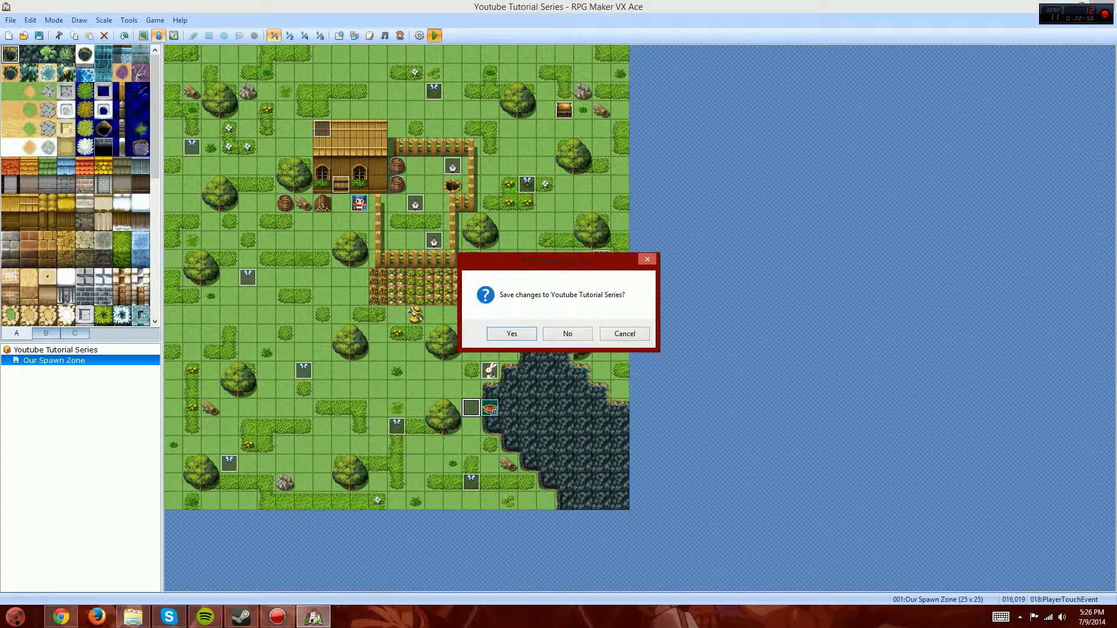
click(624, 334)
double_click(322, 128)
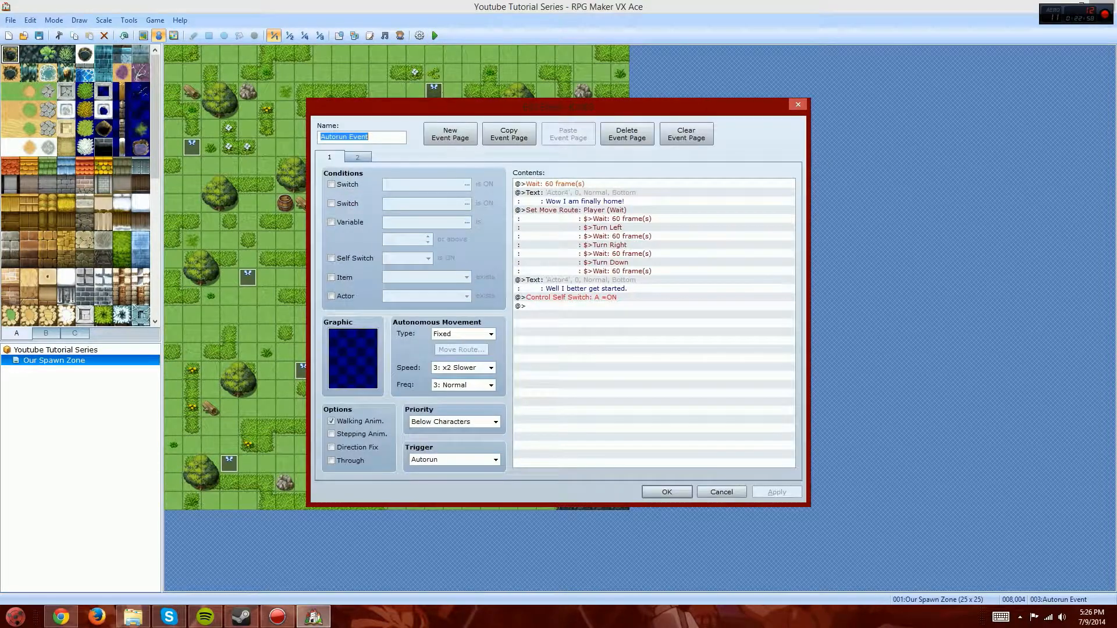
double_click(582, 196)
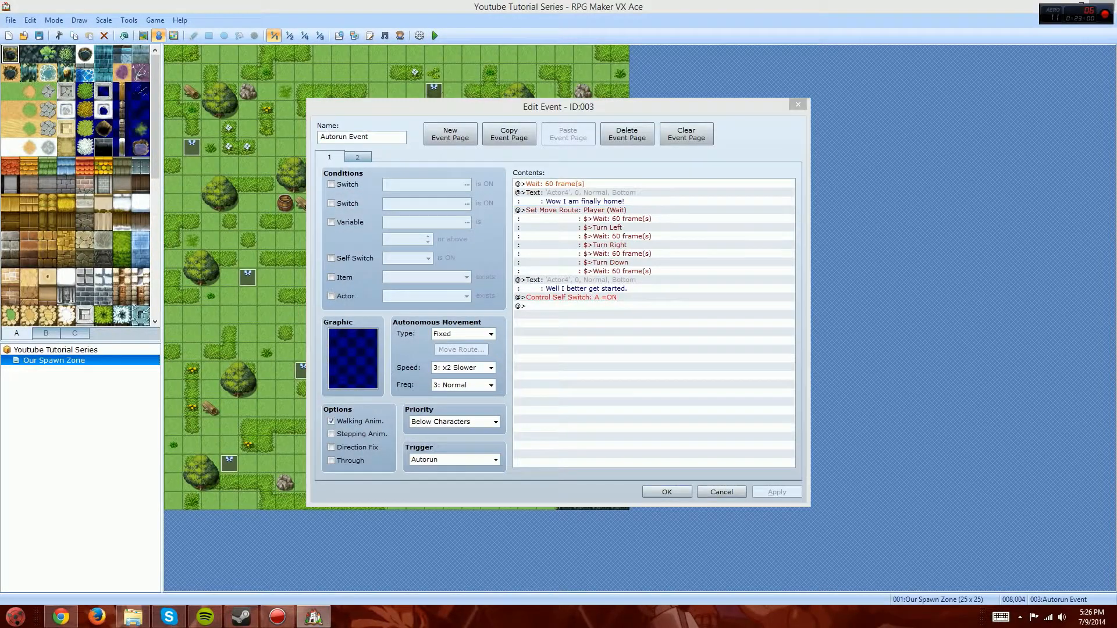
double_click(529, 320)
drag(576, 360, 576, 274)
click(512, 232)
double_click(620, 245)
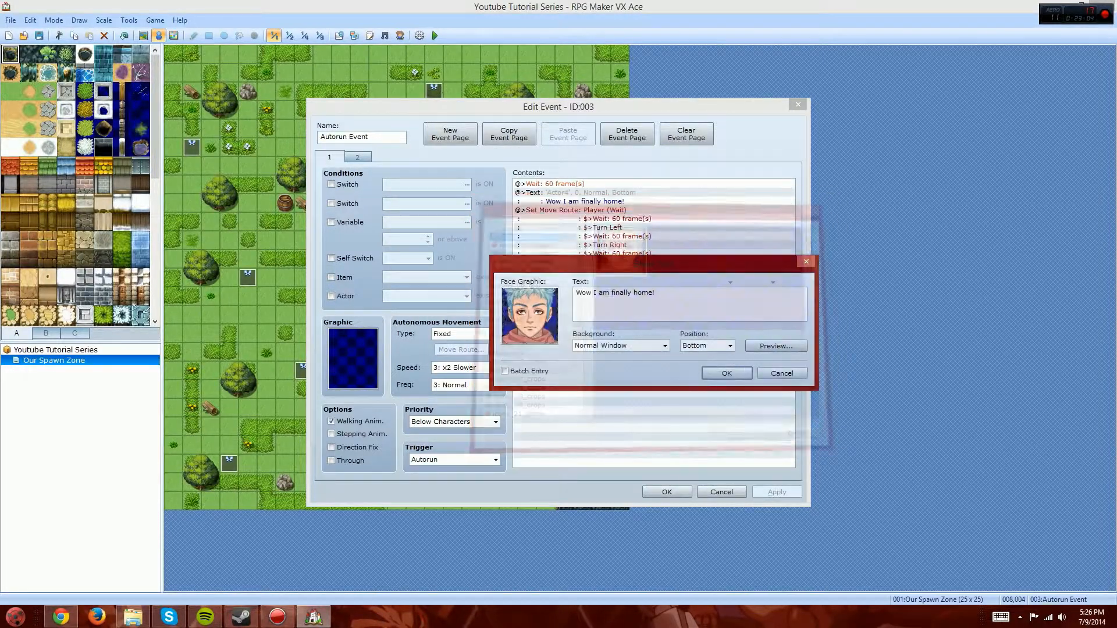
click(727, 373)
Step: Give the "Well I better get started." text the same first Char1 face and save the Autorun Event
double_click(582, 285)
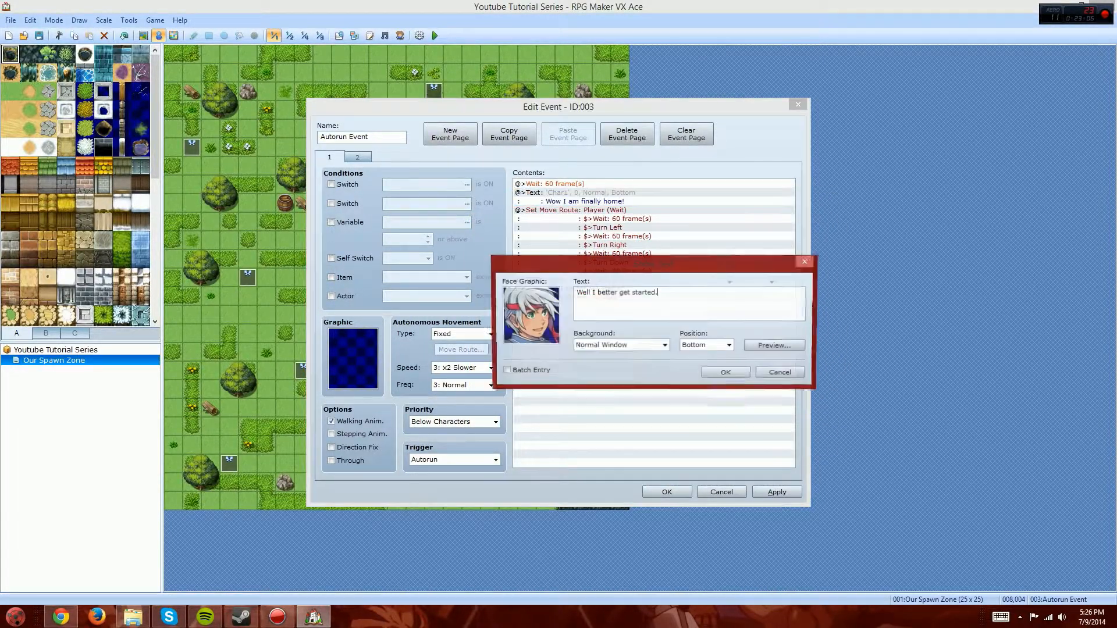
double_click(529, 317)
drag(577, 360, 576, 273)
click(512, 232)
double_click(619, 245)
click(727, 373)
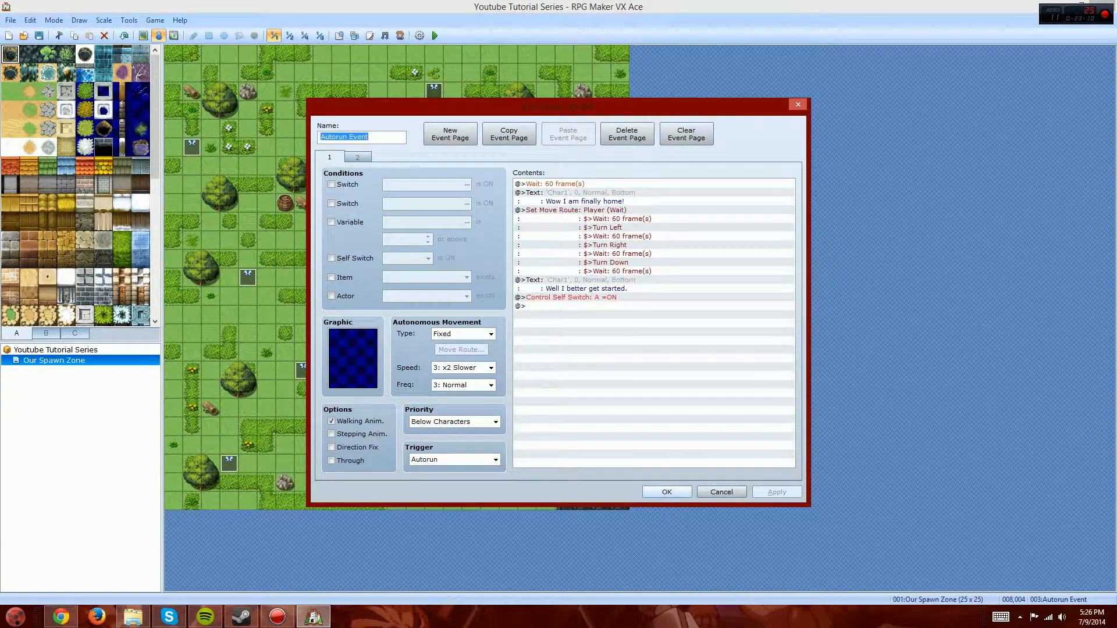
click(667, 492)
Step: Start a playtest with the project changes saved and advance through the opening autorun dialogue
click(435, 36)
key(Return)
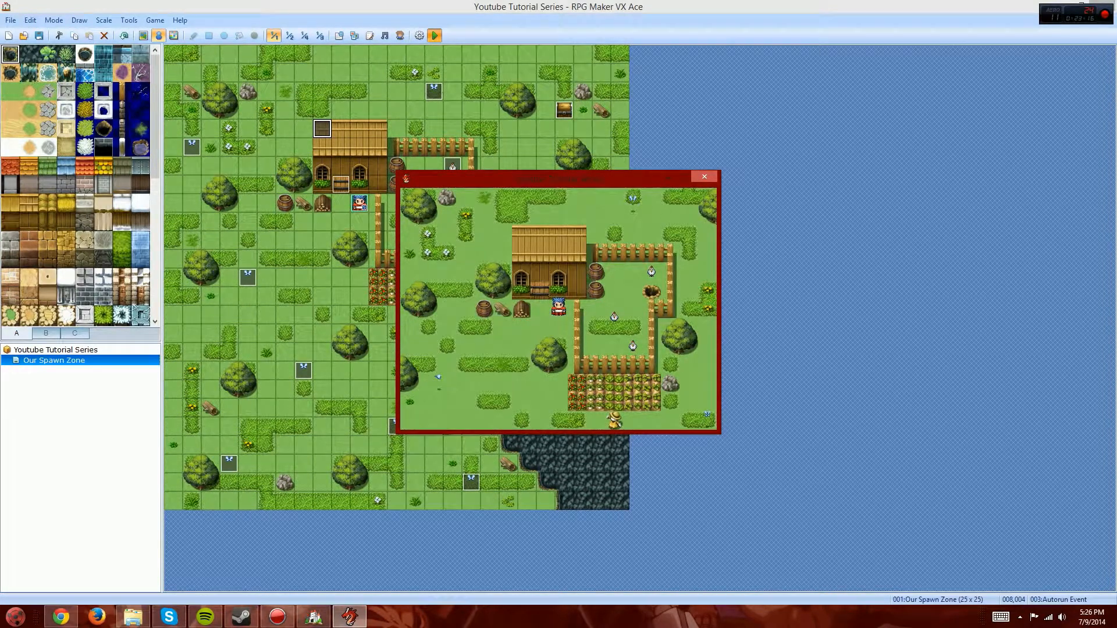
key(Return)
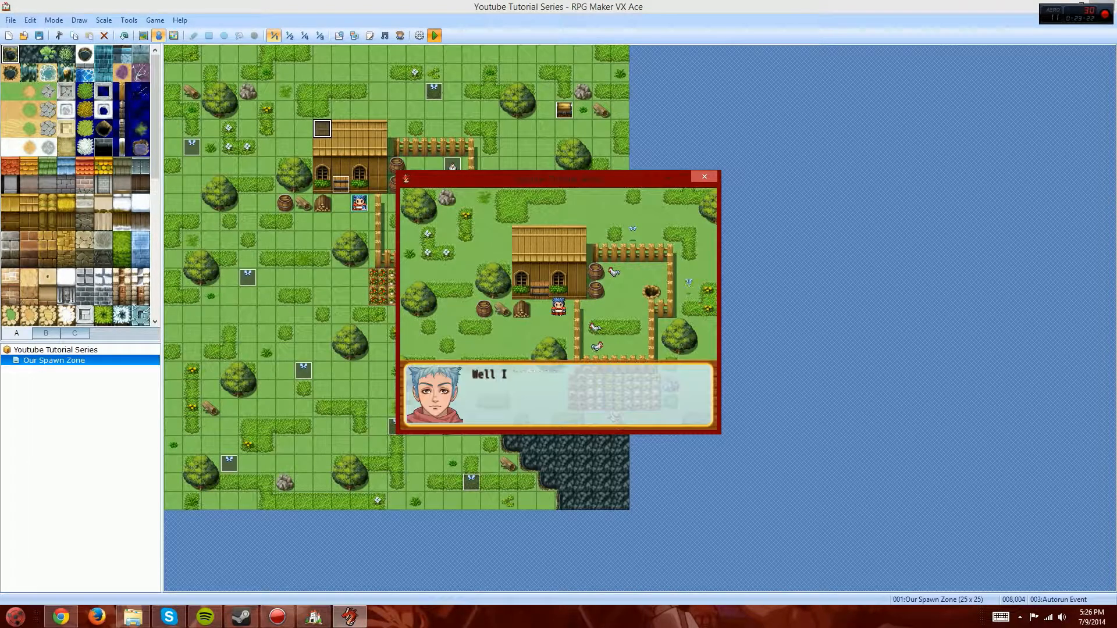
key(Return)
Step: Walk the hero from the house past the carrot field to the player-touch tile beside the boat
key(Down)
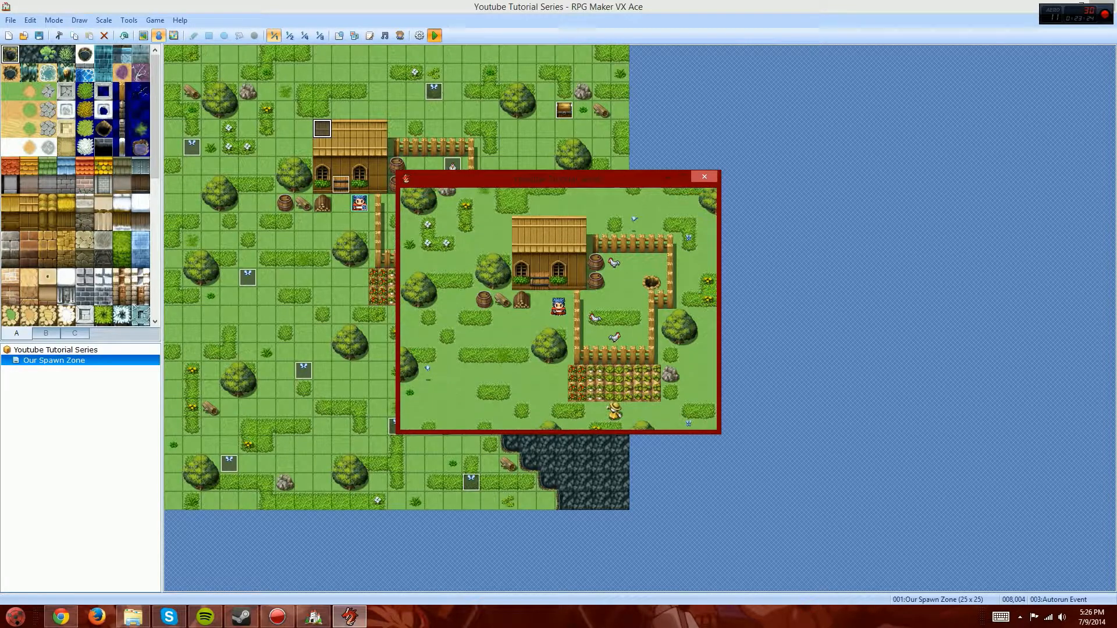
key(Left)
key(Down)
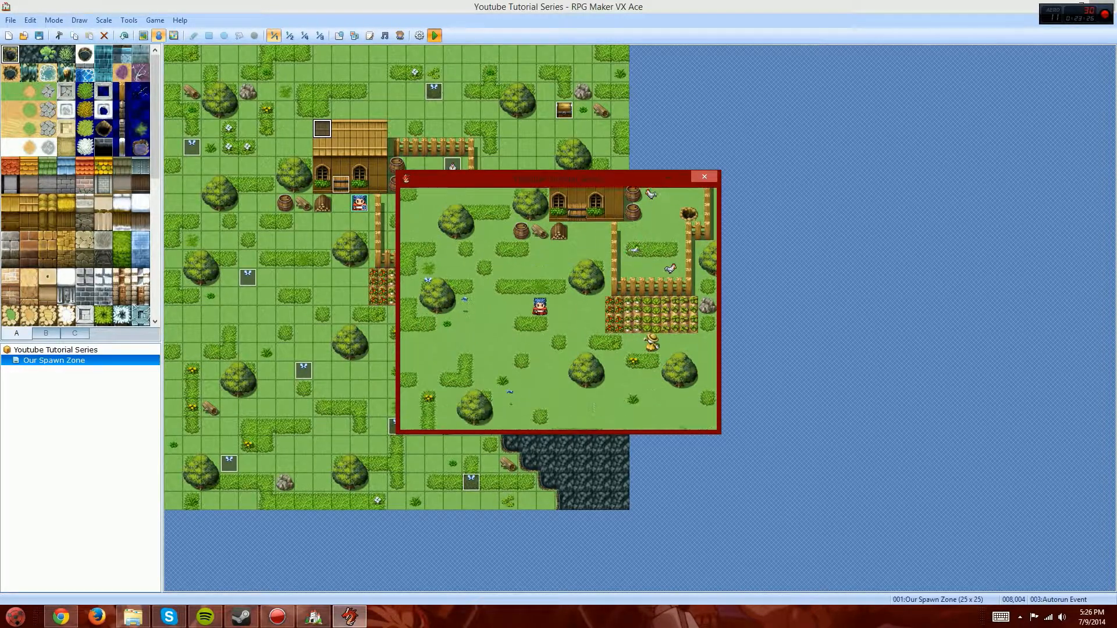
key(Right)
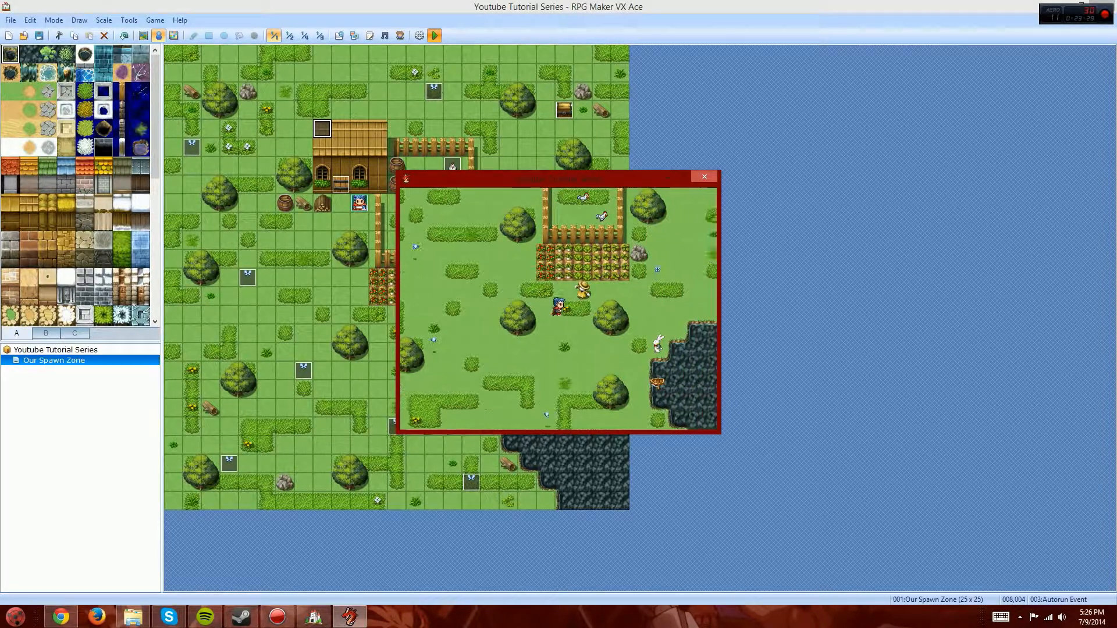
key(Down)
key(Right)
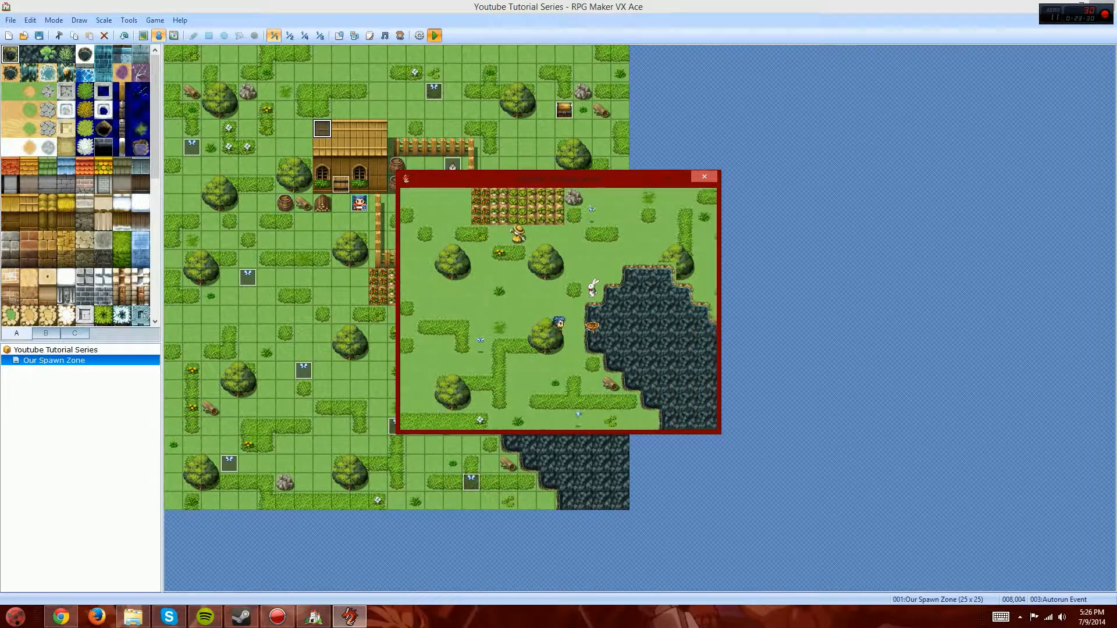
Step: Play through Mister Bunny's dialogue, answer "Ehh I really don't have many to spare..." and watch him walk away
key(Return)
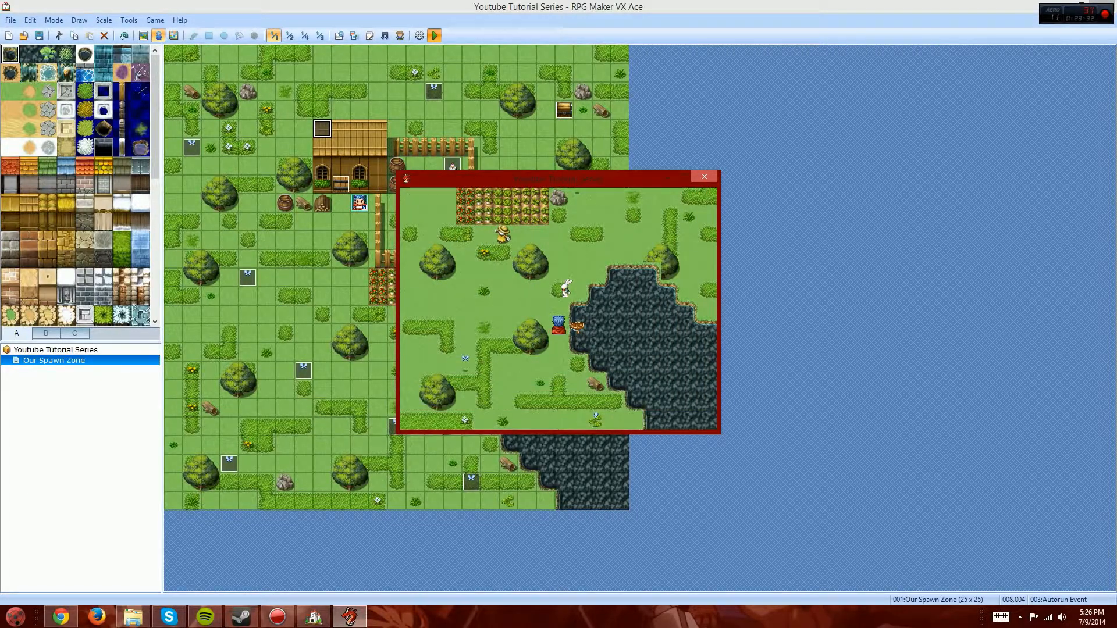
key(Return)
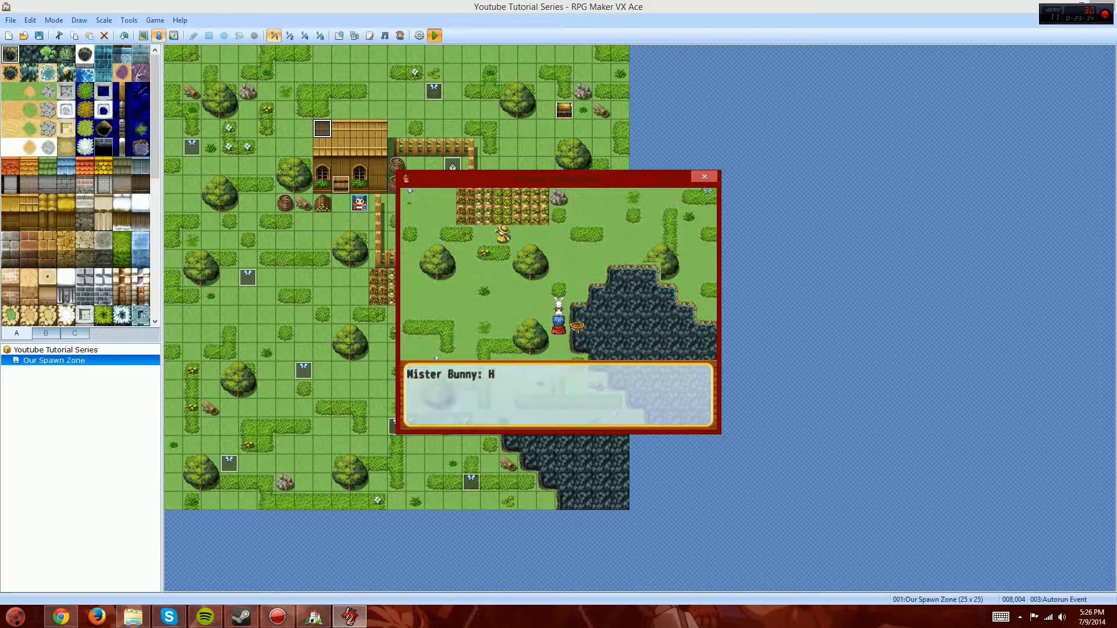
key(Return)
key(Return)
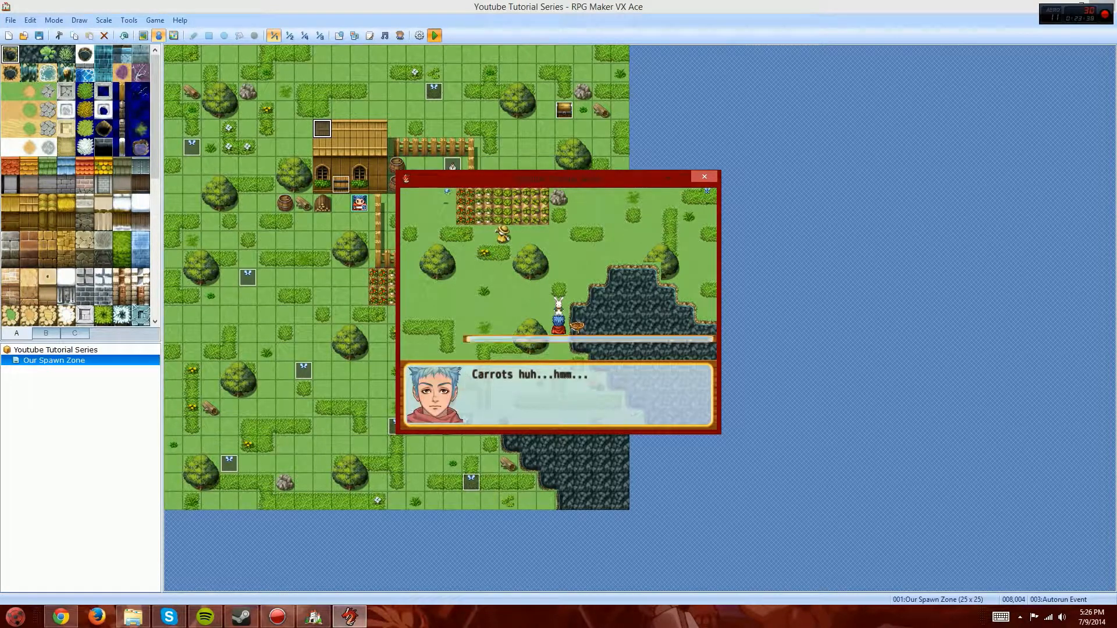
key(Down)
key(Return)
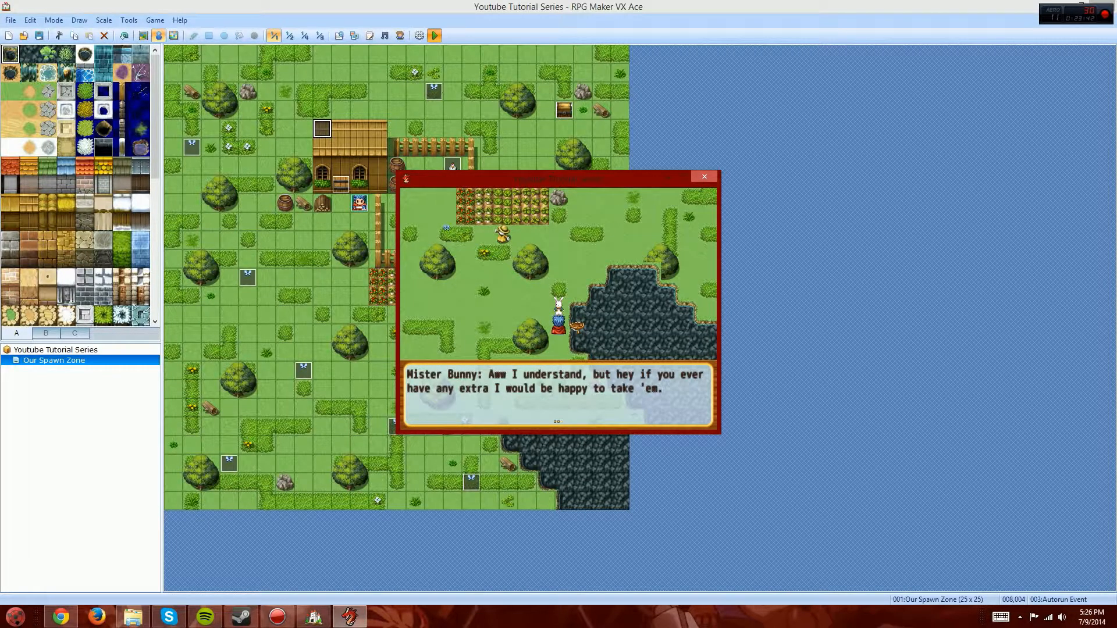
key(Return)
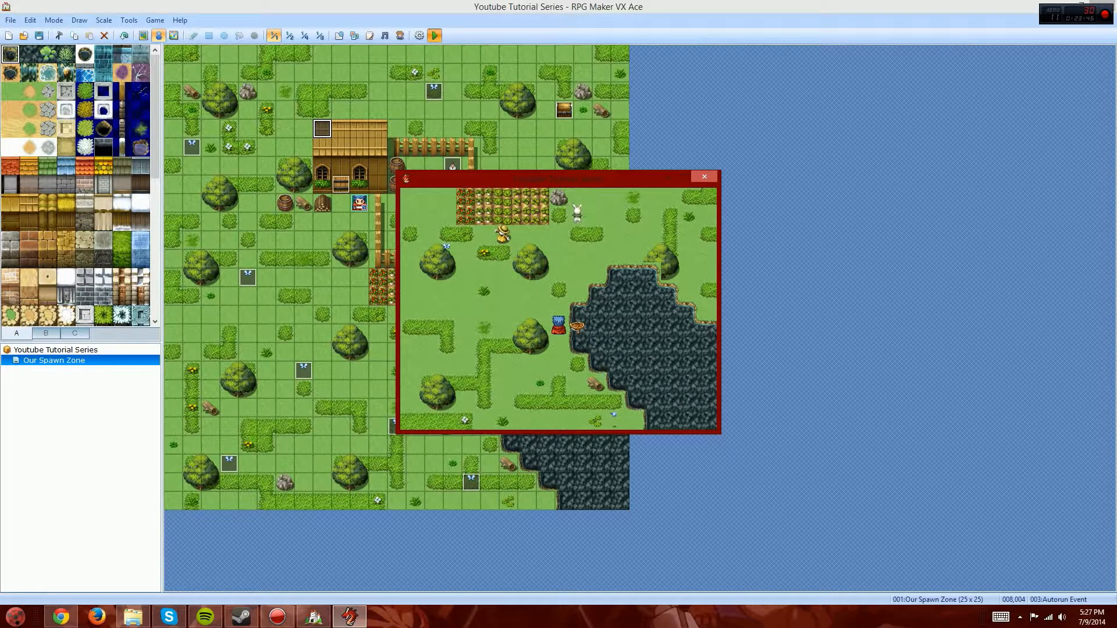
Step: Follow Mister Bunny's path up the map, walk on to the treasure chest, open it and dismiss its message
key(Up)
key(Up)
key(Up)
key(Up)
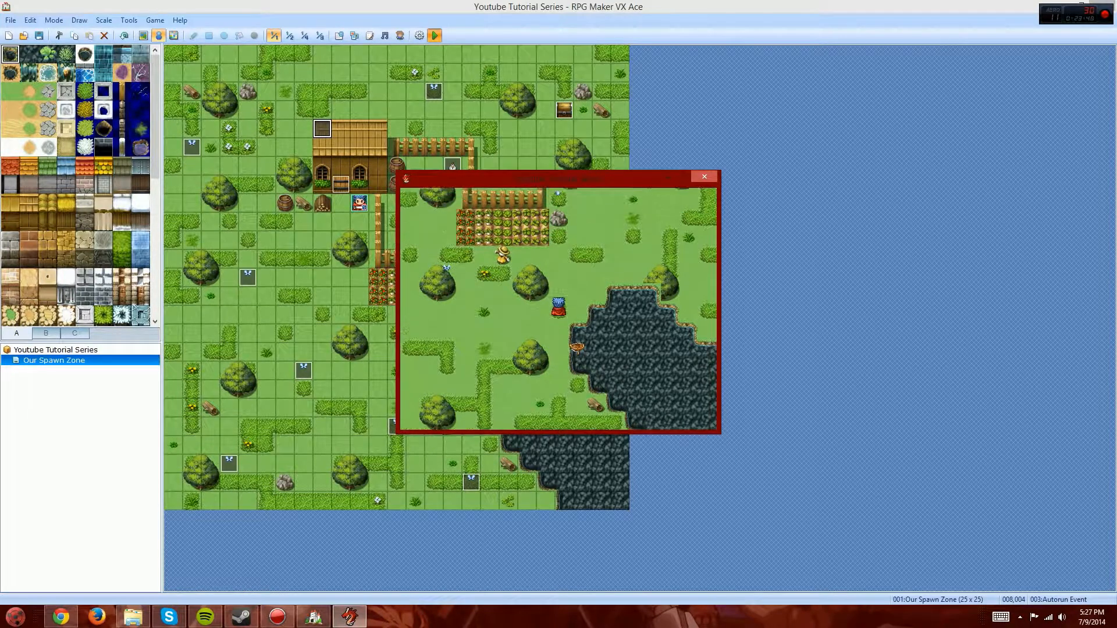
key(Right)
key(Up)
key(Up)
key(Up)
key(Up)
key(Up)
key(Up)
key(Up)
key(Up)
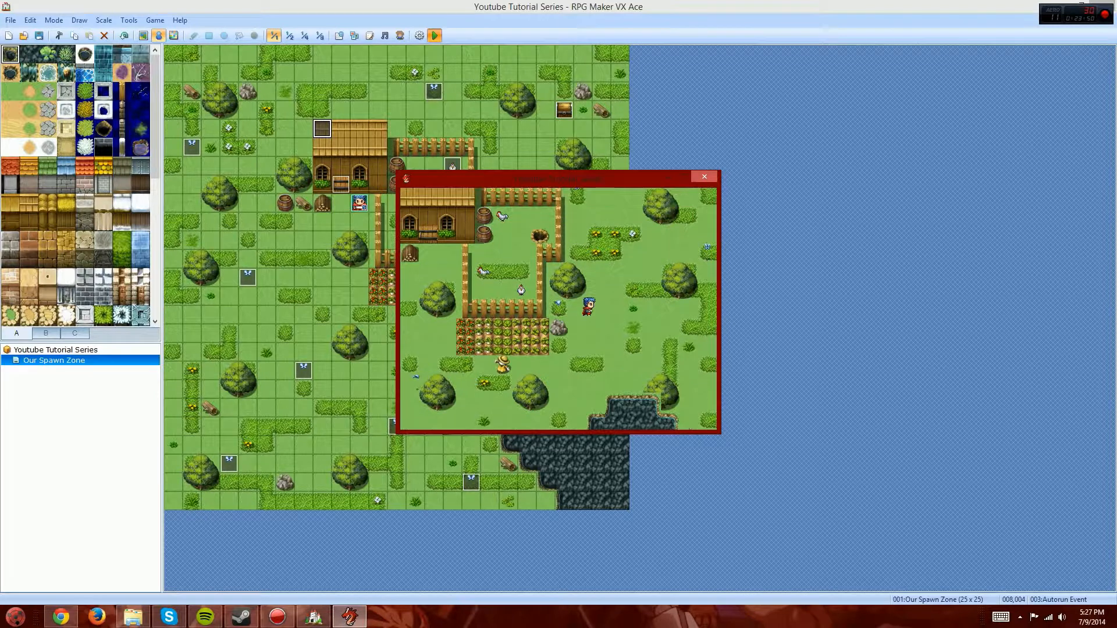
key(Right)
key(Right)
key(Up)
key(Up)
key(Up)
key(Up)
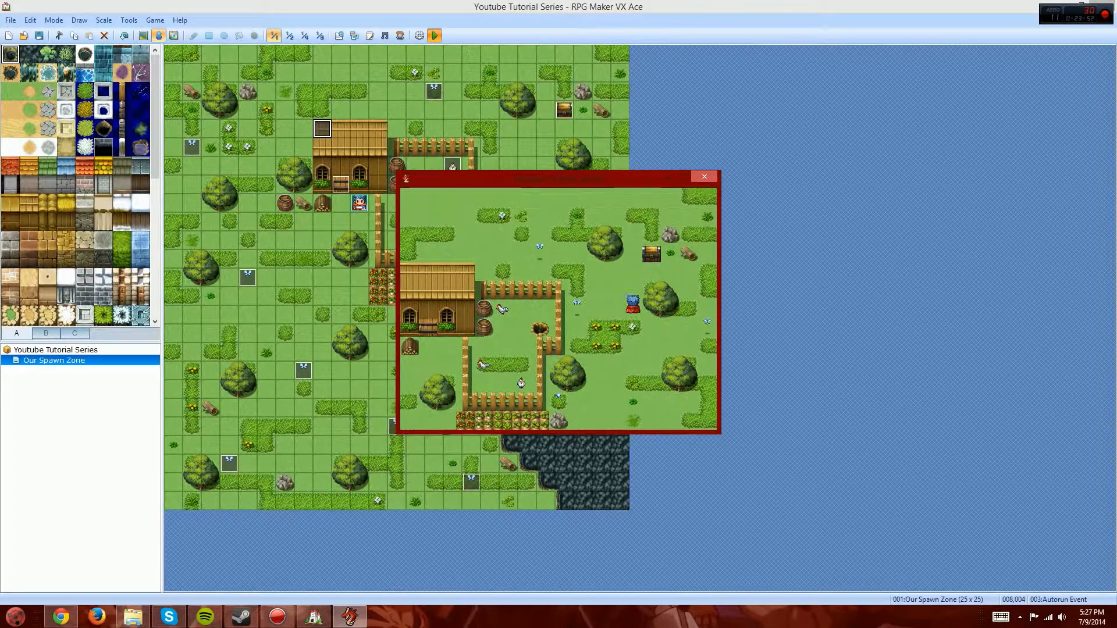
key(Right)
key(Up)
key(Return)
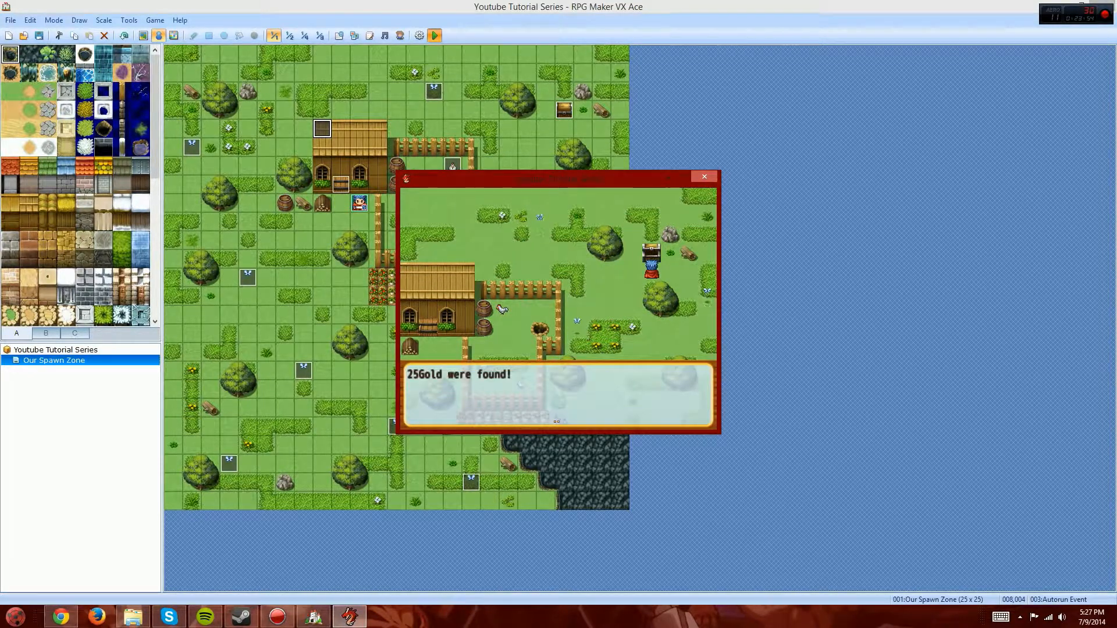
key(Return)
Step: Walk the hero back down from the chest to the lake shore and board the boat
key(Left)
key(Left)
key(Down)
key(Down)
key(Down)
key(Down)
key(Down)
key(Down)
key(Down)
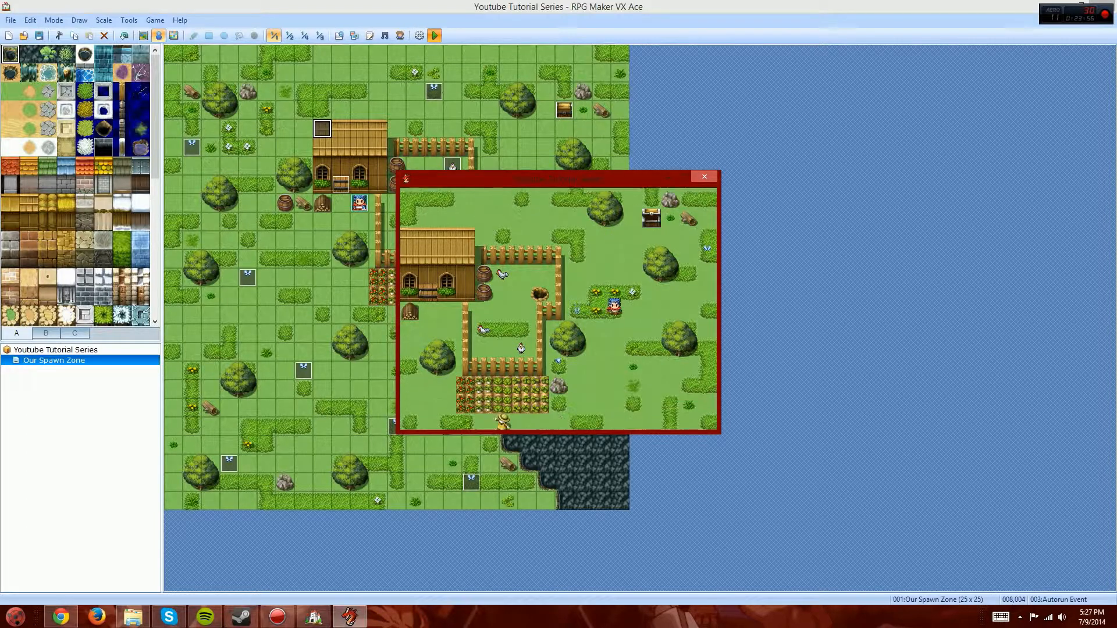
key(Down)
key(Down)
key(Down)
key(Down)
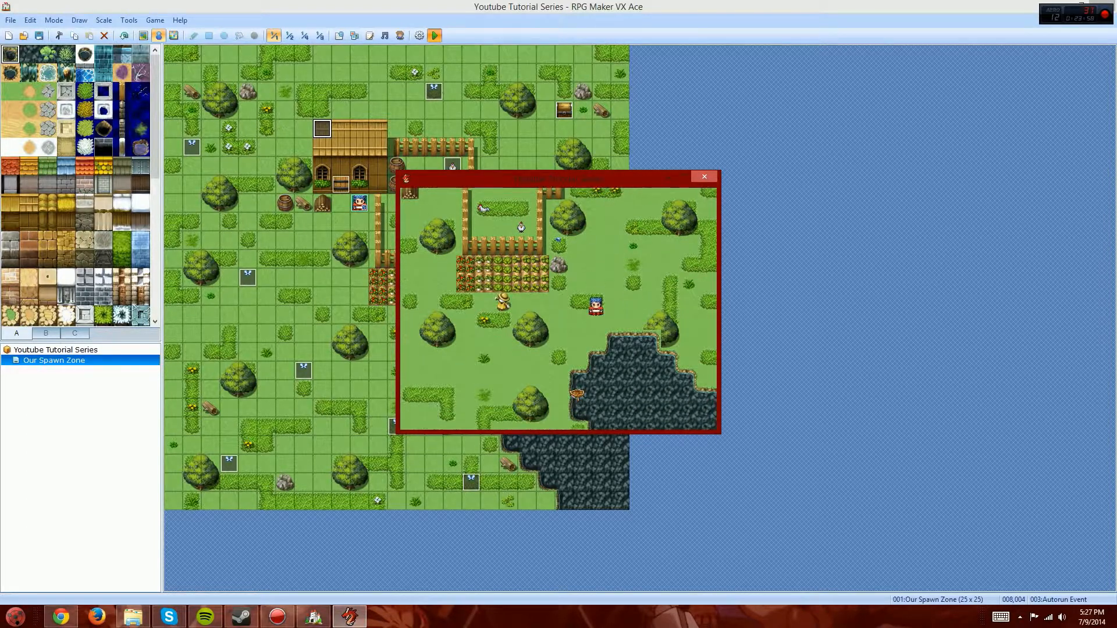
key(Left)
key(Left)
key(Left)
key(Down)
key(Down)
key(Down)
key(Right)
key(Return)
Step: Sail the boat a short way up along the lake's edge and disembark on the shore
key(Right)
key(Right)
key(Up)
key(Left)
key(Up)
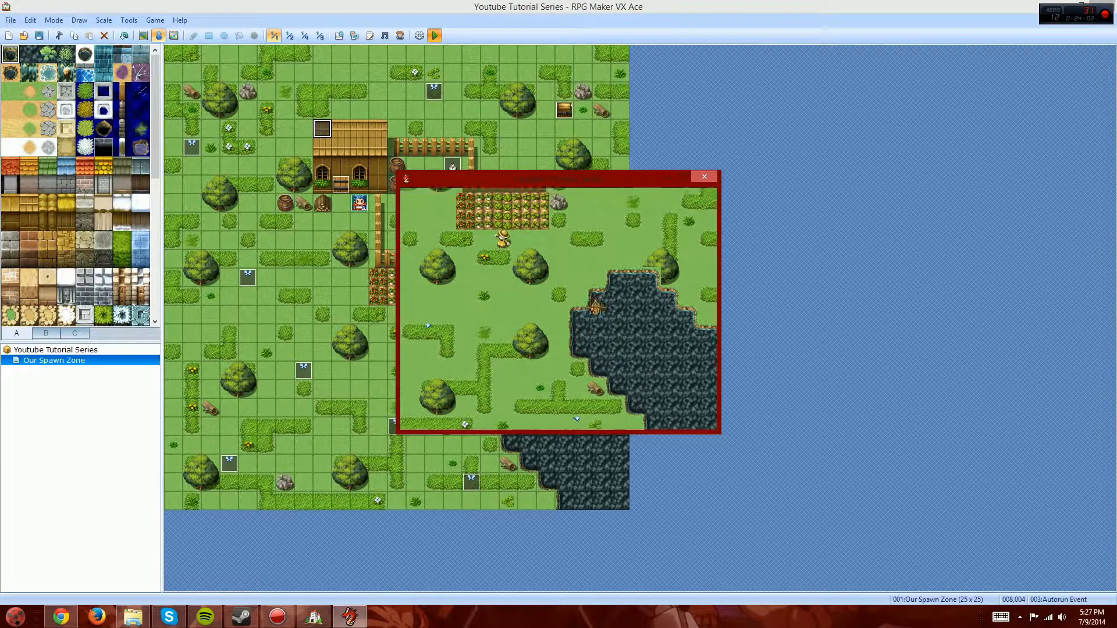
key(Return)
key(Up)
Step: Walk back over the player-touch tile to check whether the cutscene repeats, and close the playtest
key(Left)
key(Left)
key(Down)
key(Down)
key(Down)
key(Down)
key(Down)
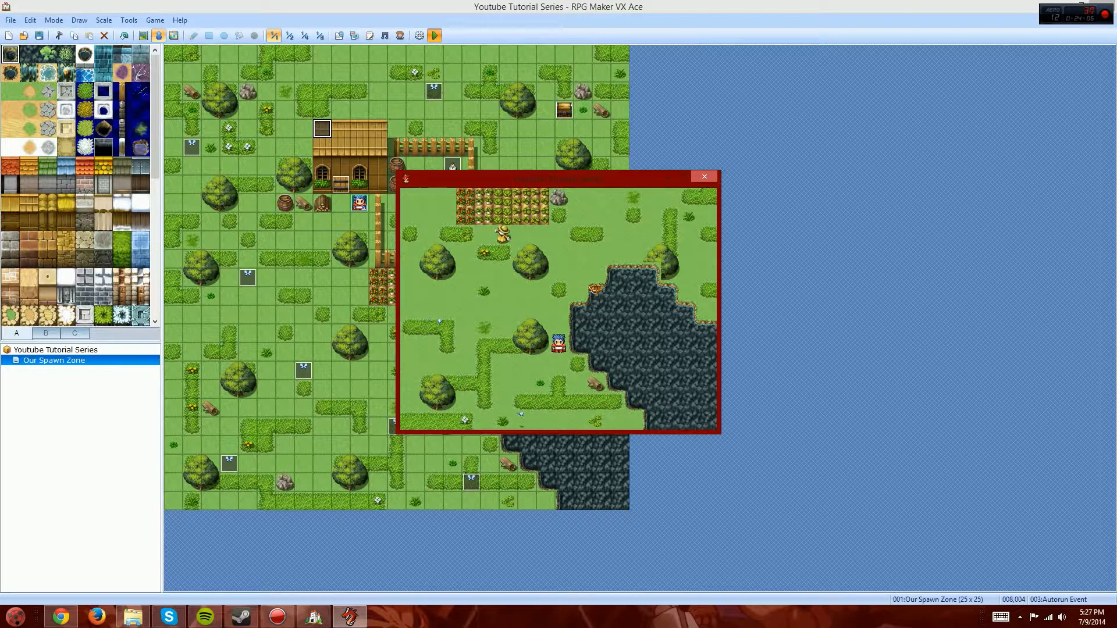
click(704, 177)
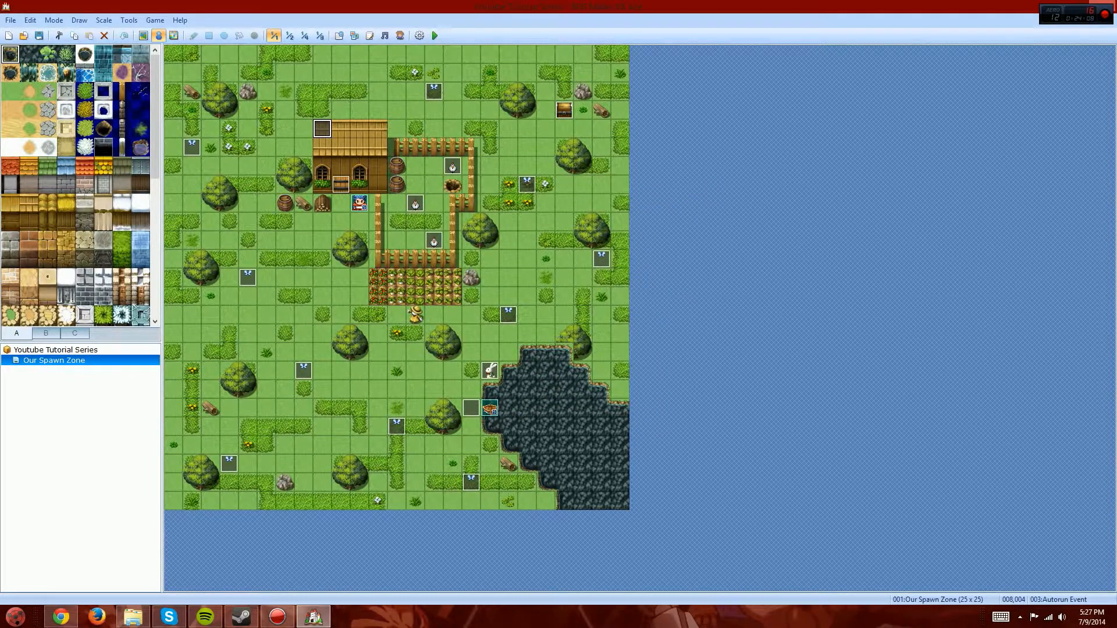